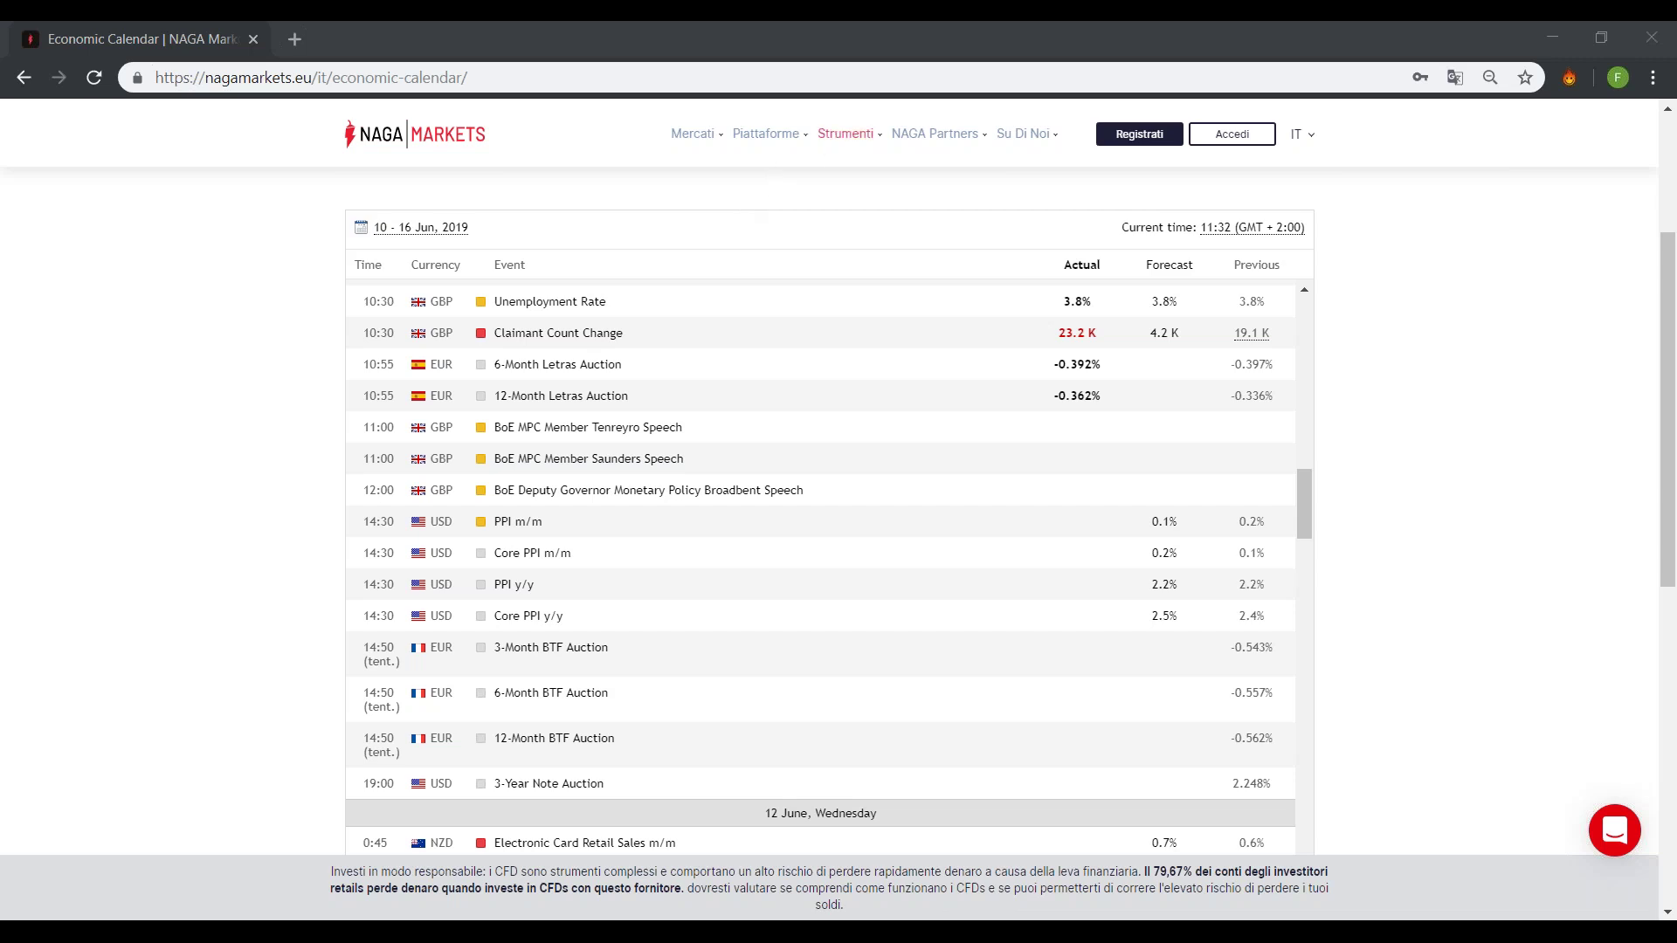
Review the 11 June events in the economic calendar and move on to the 12 June events.
{"action": "mouse_move", "coordinate": [845, 139]}
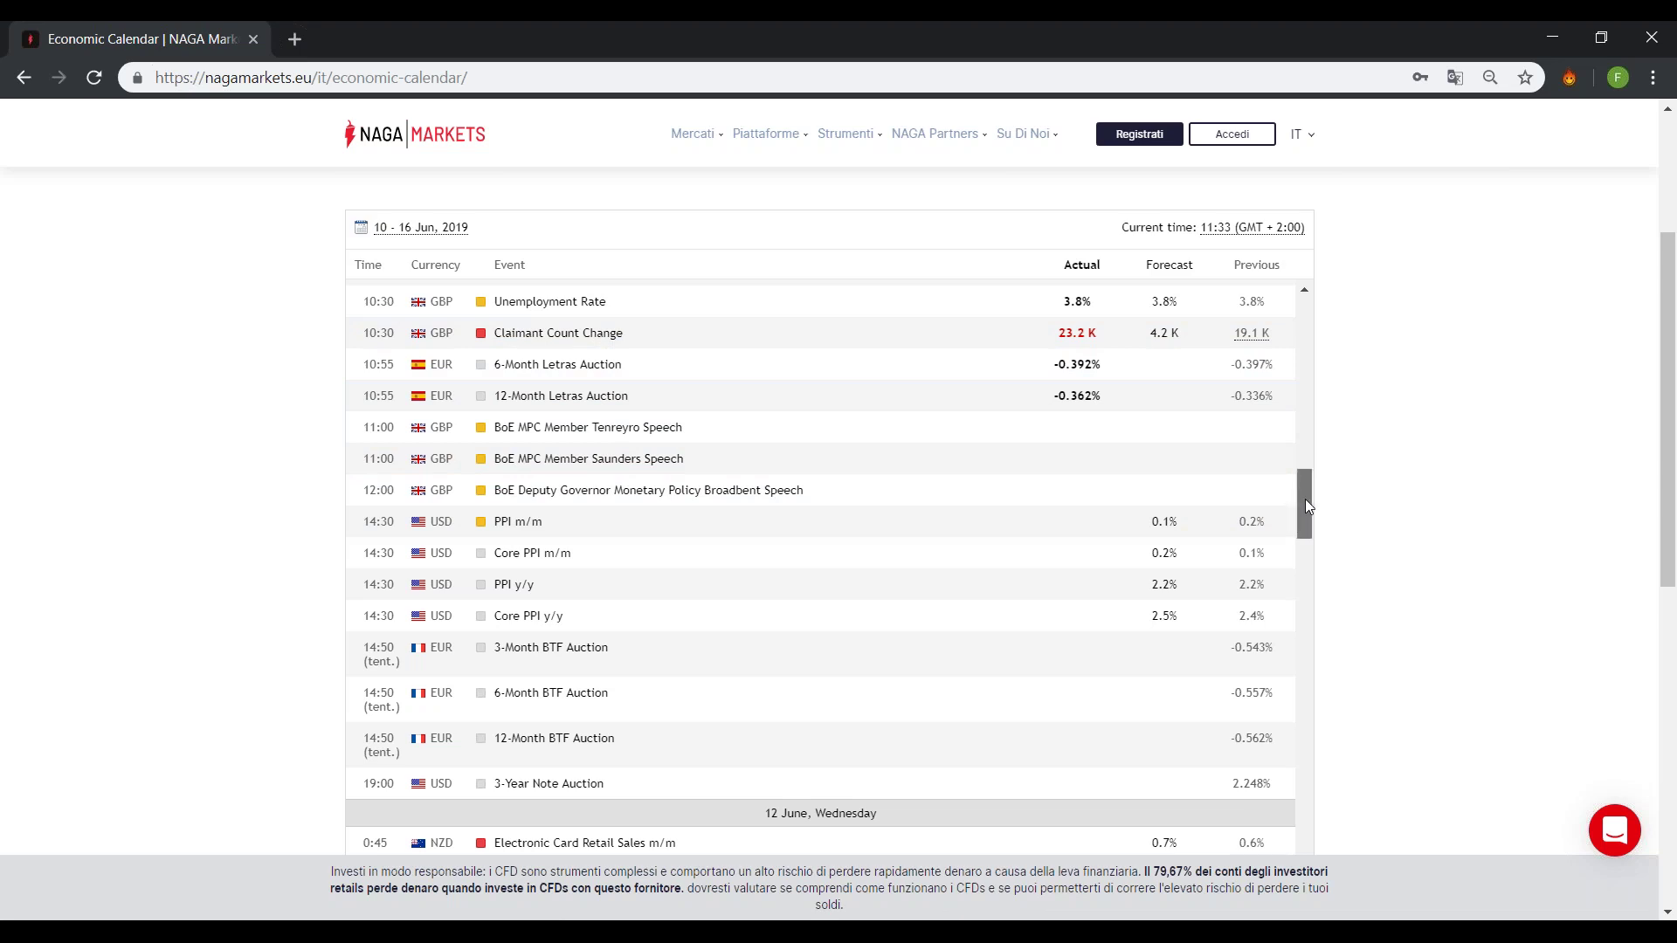
{"action": "left_click_drag", "start_coordinate": [1305, 498], "coordinate": [1308, 491]}
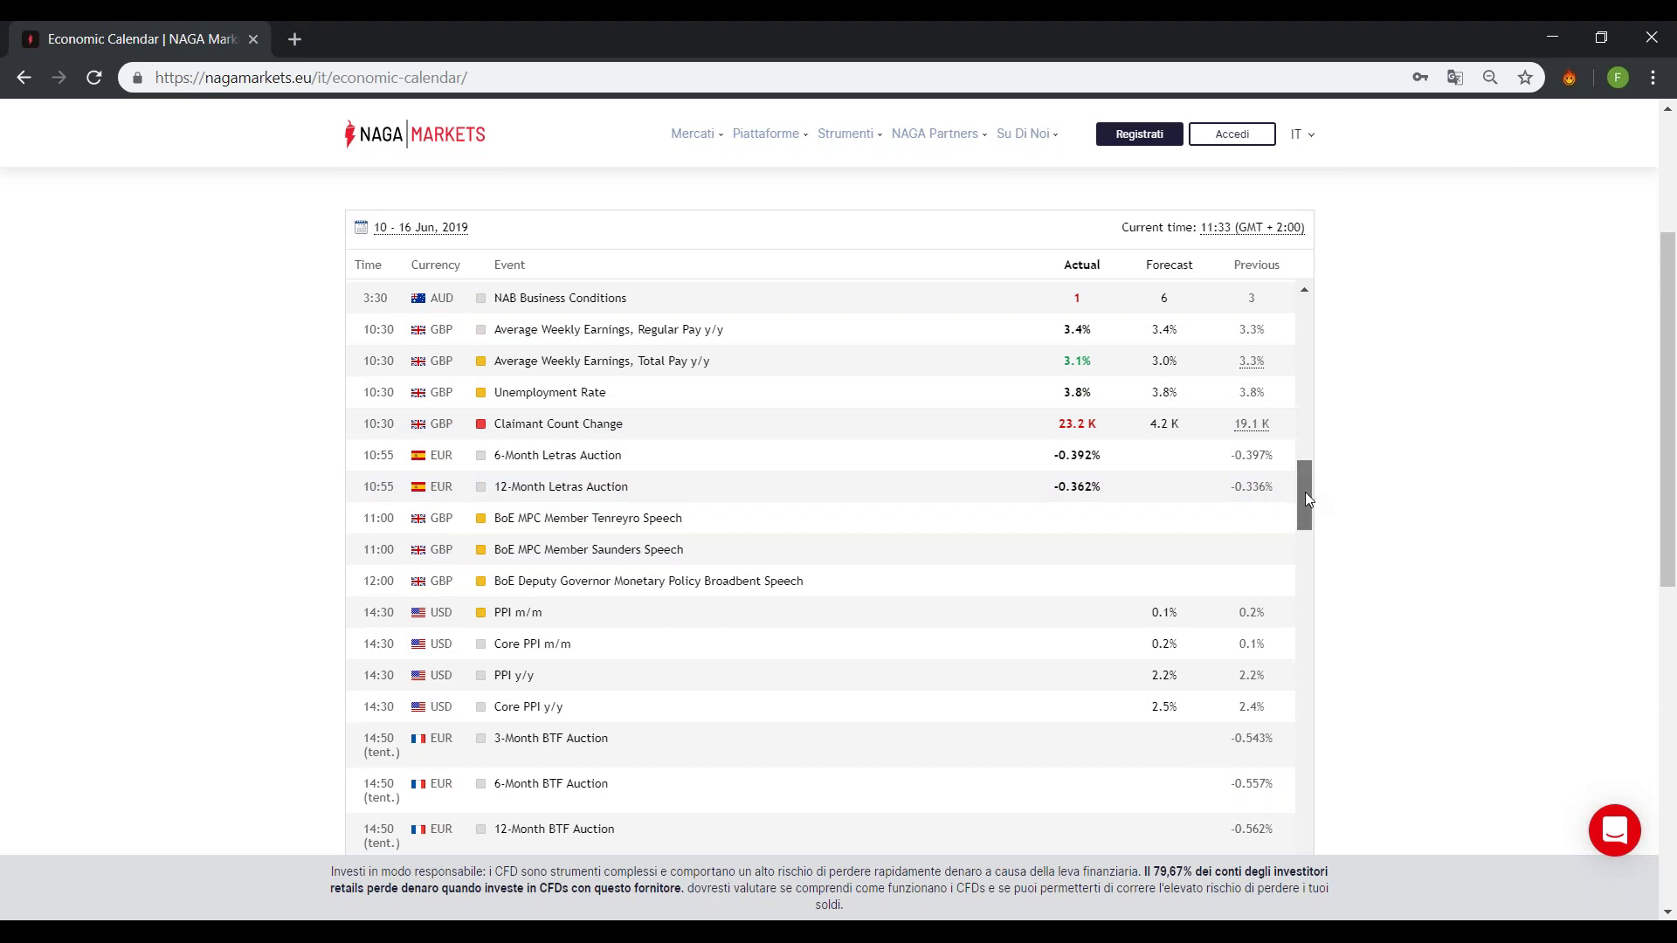
{"action": "left_click_drag", "start_coordinate": [1308, 498], "coordinate": [1309, 502]}
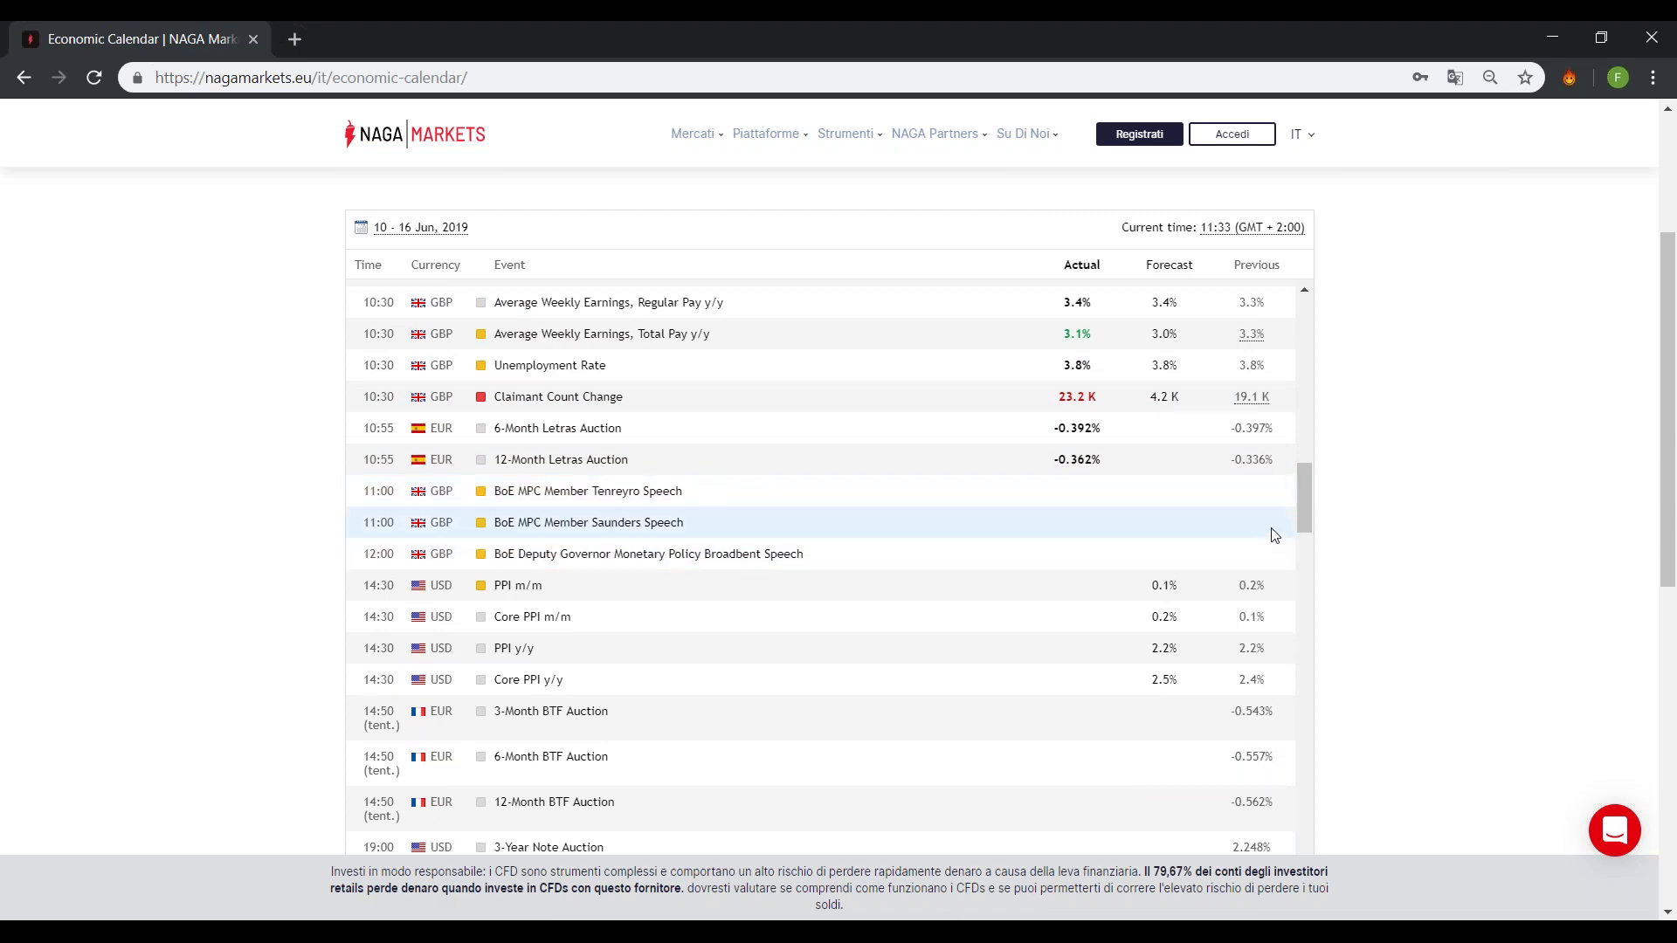
{"action": "left_click_drag", "start_coordinate": [1305, 498], "coordinate": [1308, 545]}
{"action": "scroll", "coordinate": [1313, 555], "scroll_direction": "down", "scroll_amount": 1}
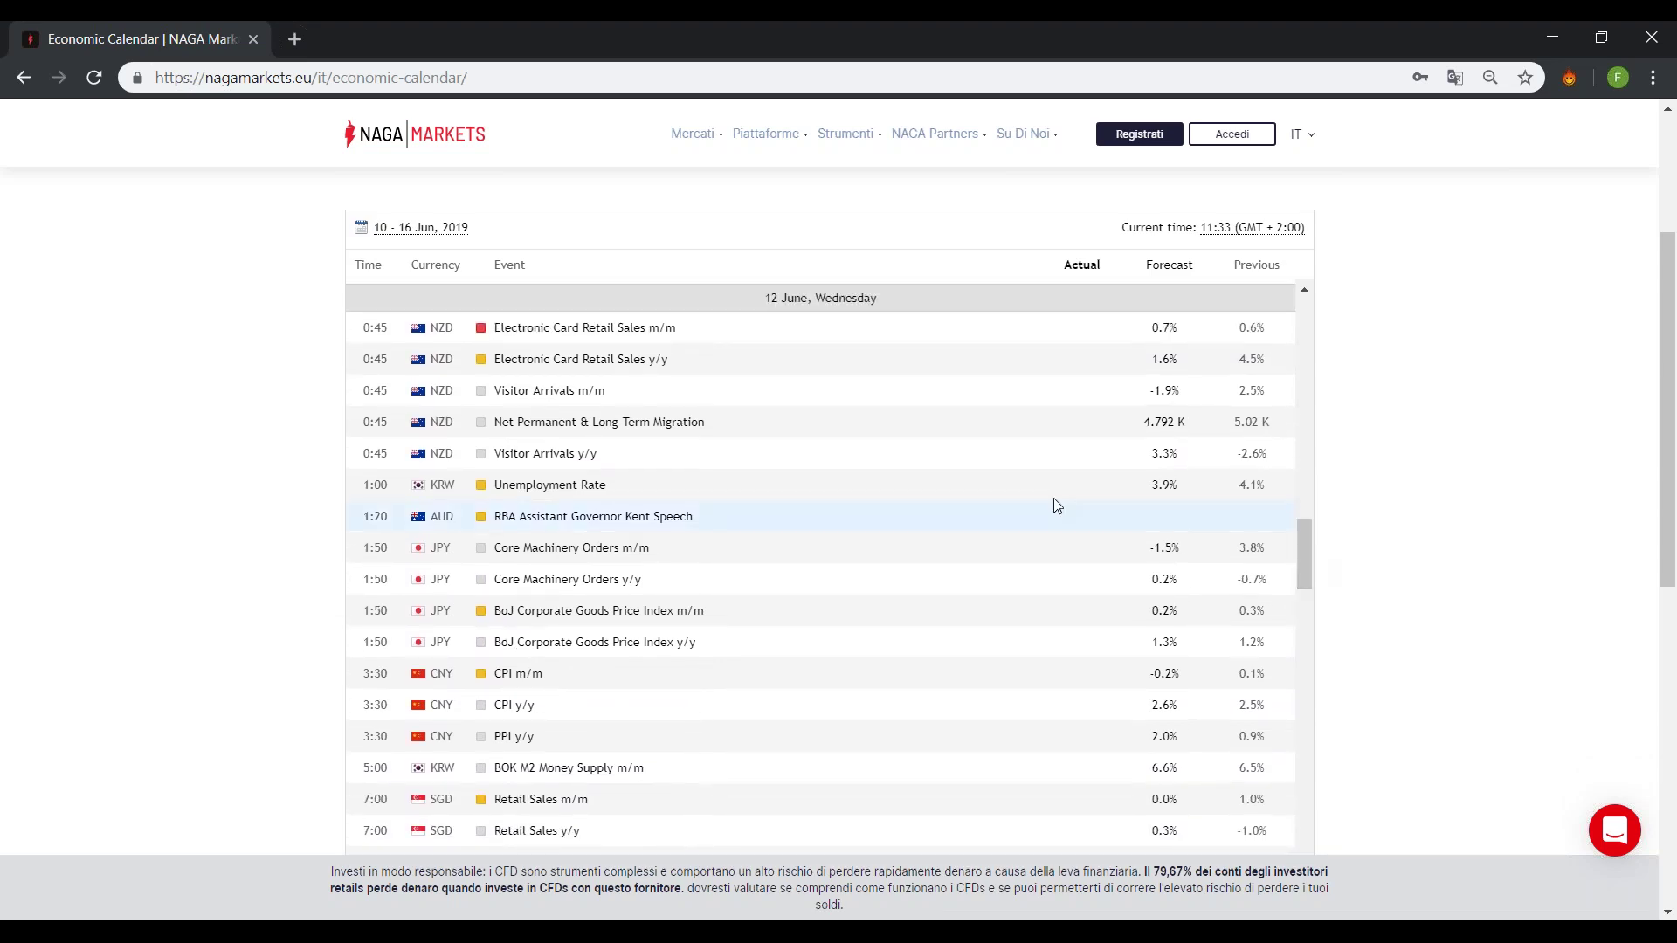
Highlight the 12 June NZD Electronic Card Retail Sales m/m and CNY CPI m/m events for review.
{"action": "triple_click", "coordinate": [708, 337]}
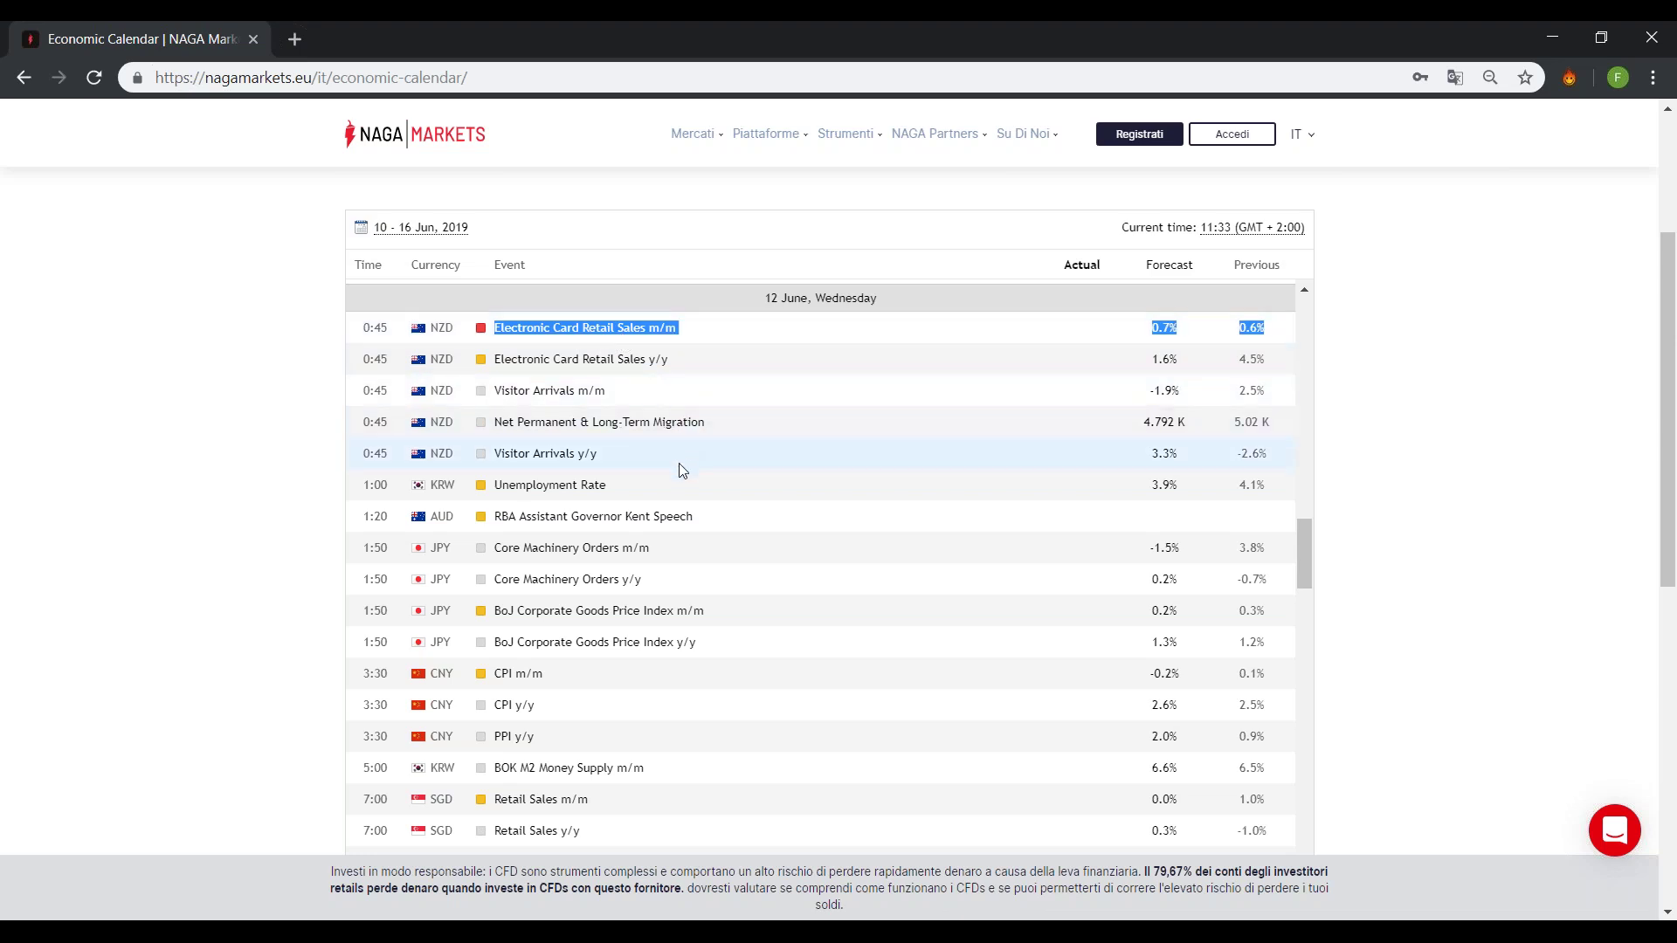
{"action": "left_click_drag", "start_coordinate": [543, 674], "coordinate": [368, 675]}
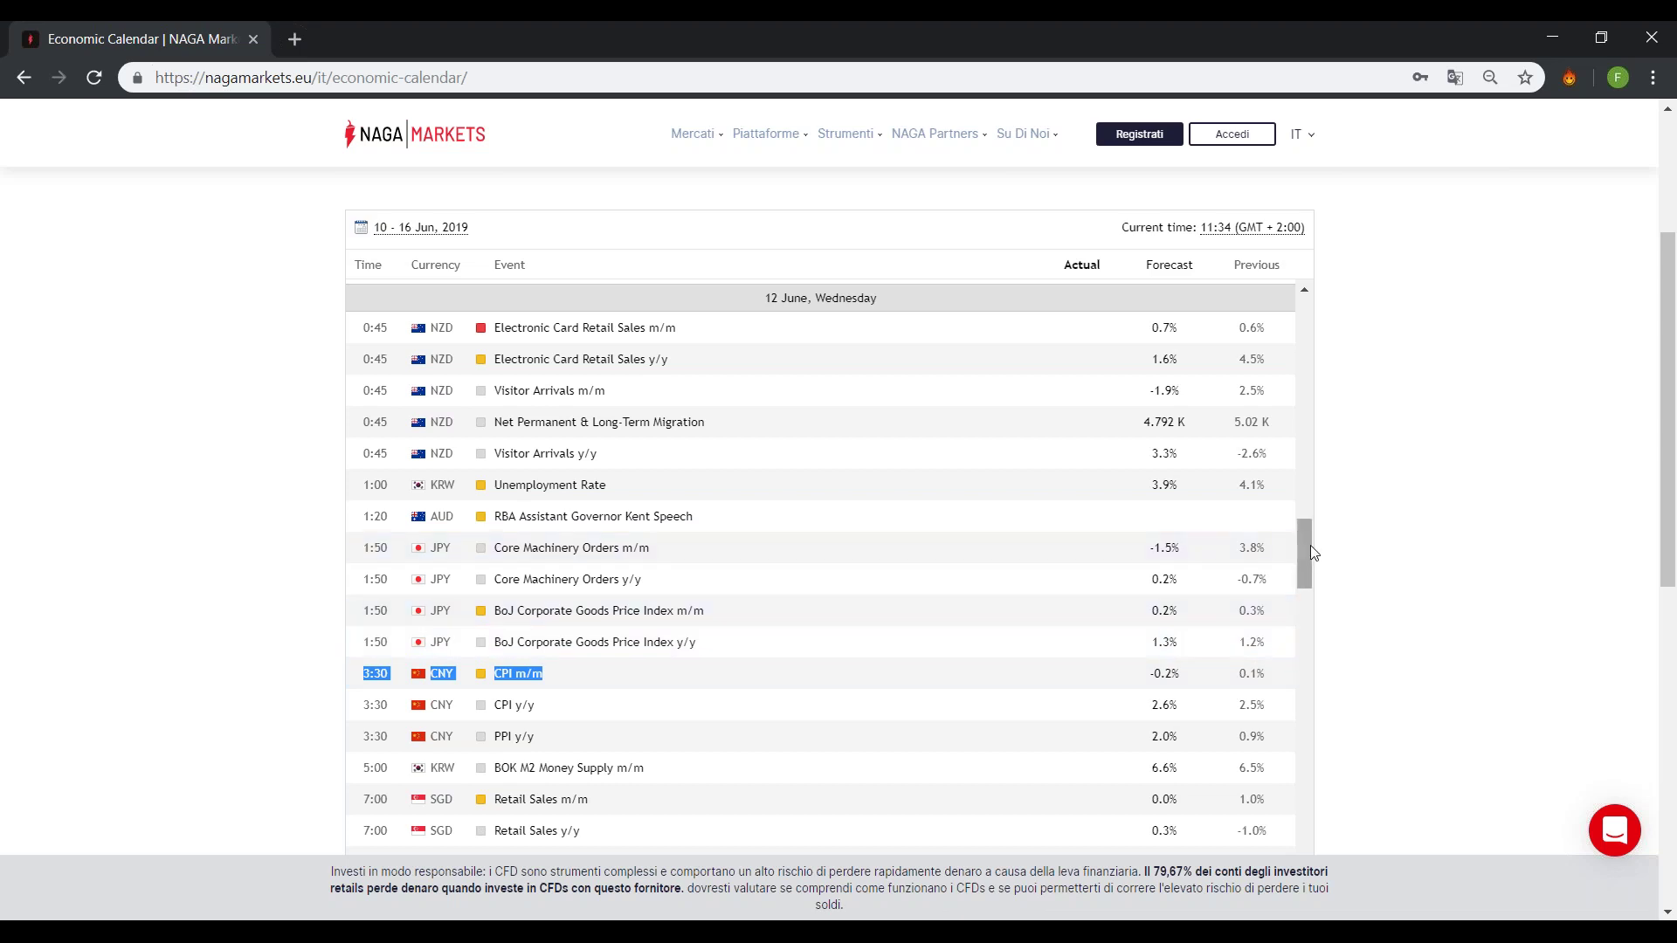
{"action": "left_click_drag", "start_coordinate": [1304, 547], "coordinate": [1305, 569]}
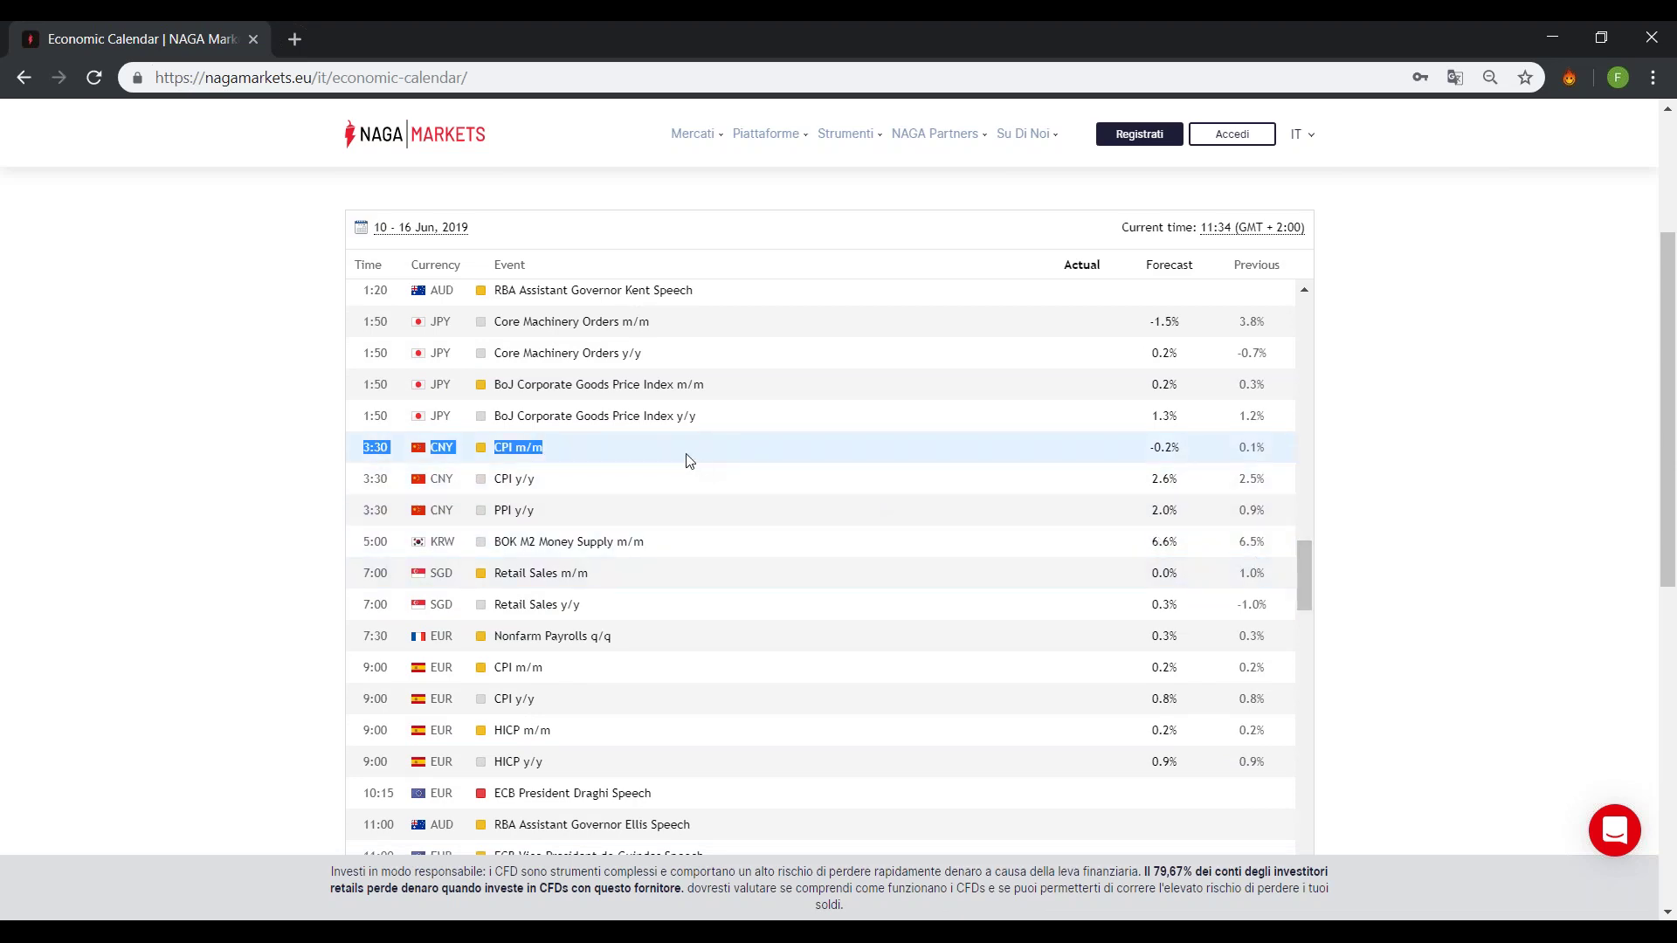
{"action": "left_click_drag", "start_coordinate": [686, 644], "coordinate": [647, 647]}
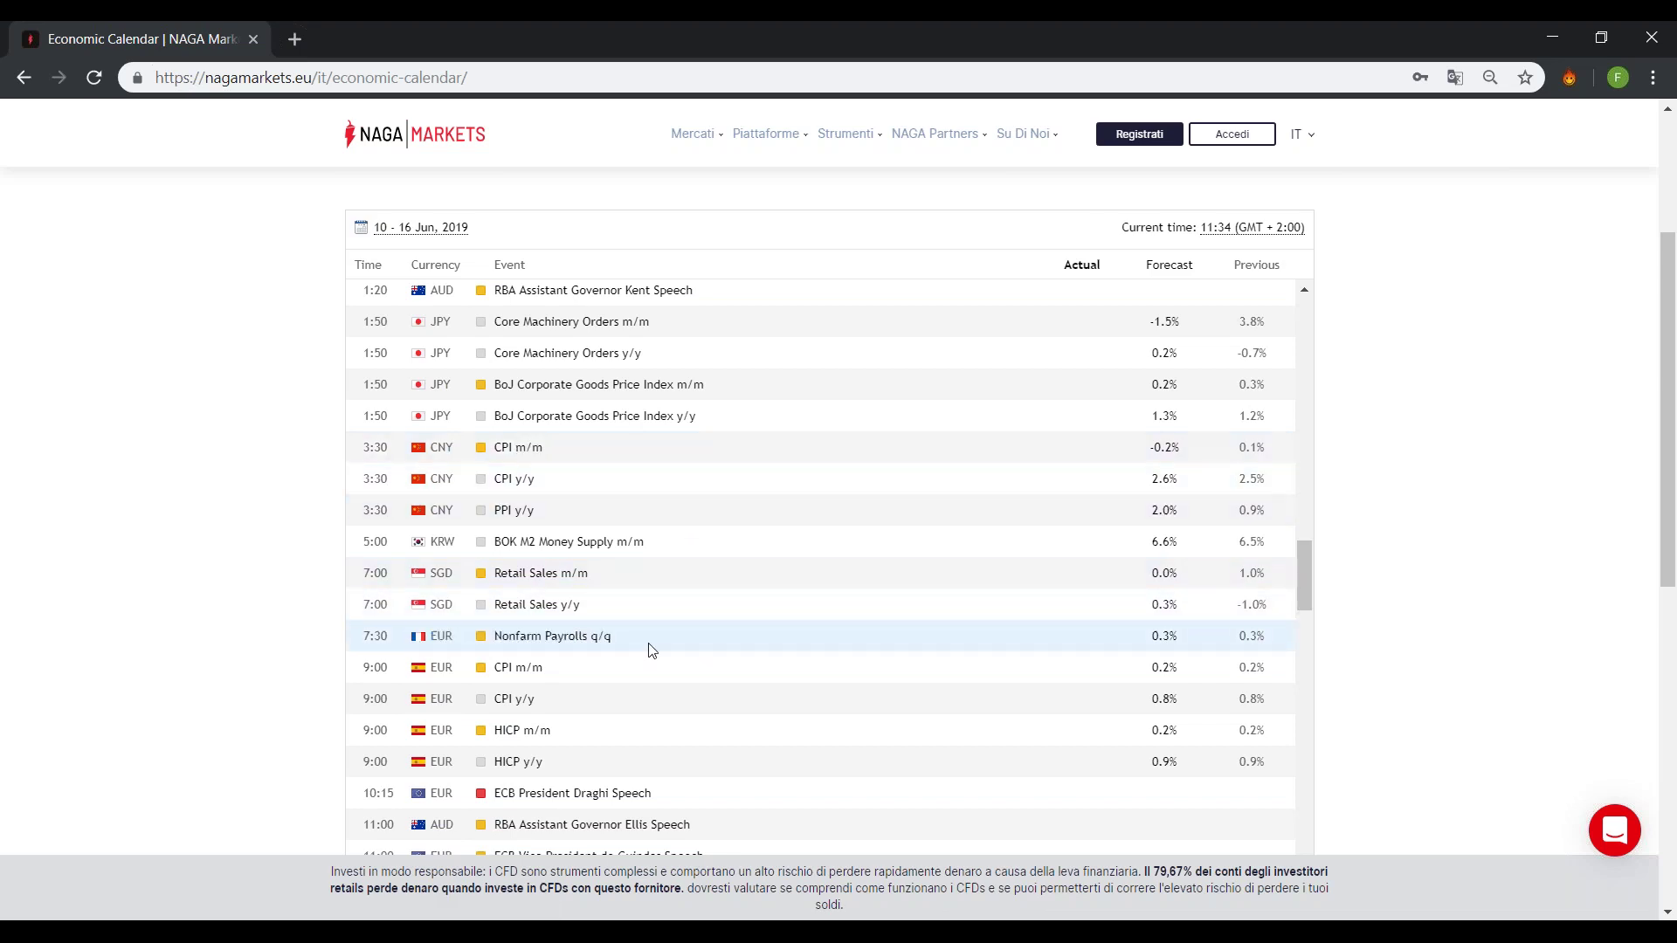
Highlight the 12 June ECB President Draghi Speech at 10:15 and EIA Crude Oil Stocks Change at 16:30.
{"action": "left_click_drag", "start_coordinate": [1298, 571], "coordinate": [1239, 591]}
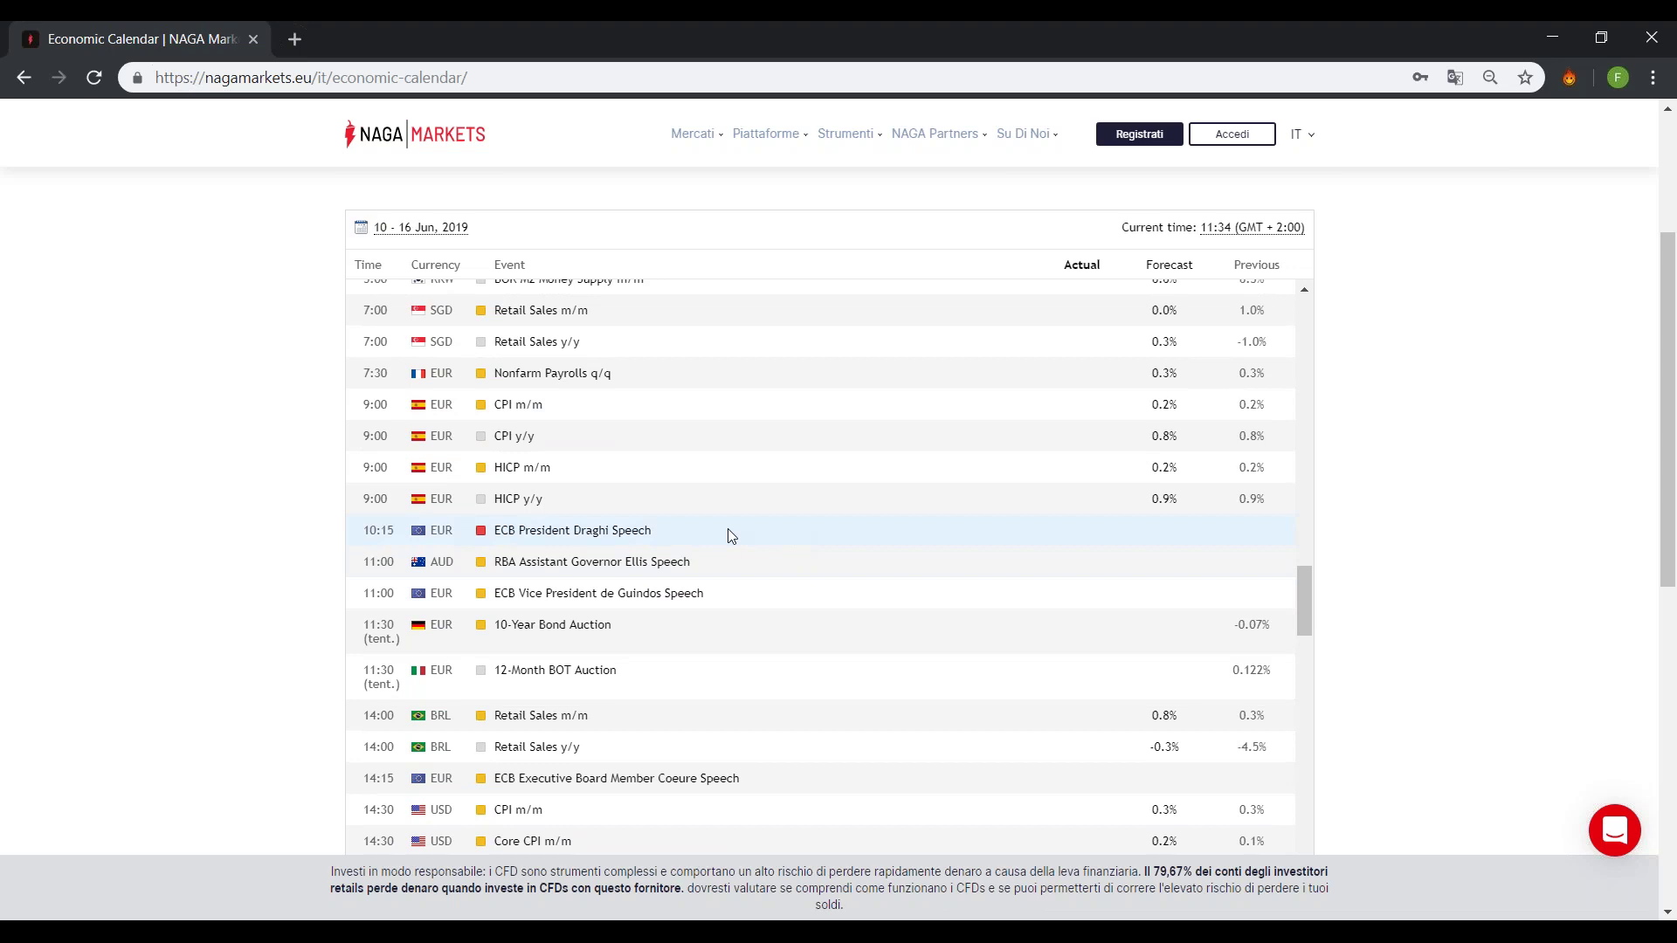
{"action": "left_click_drag", "start_coordinate": [727, 529], "coordinate": [359, 533]}
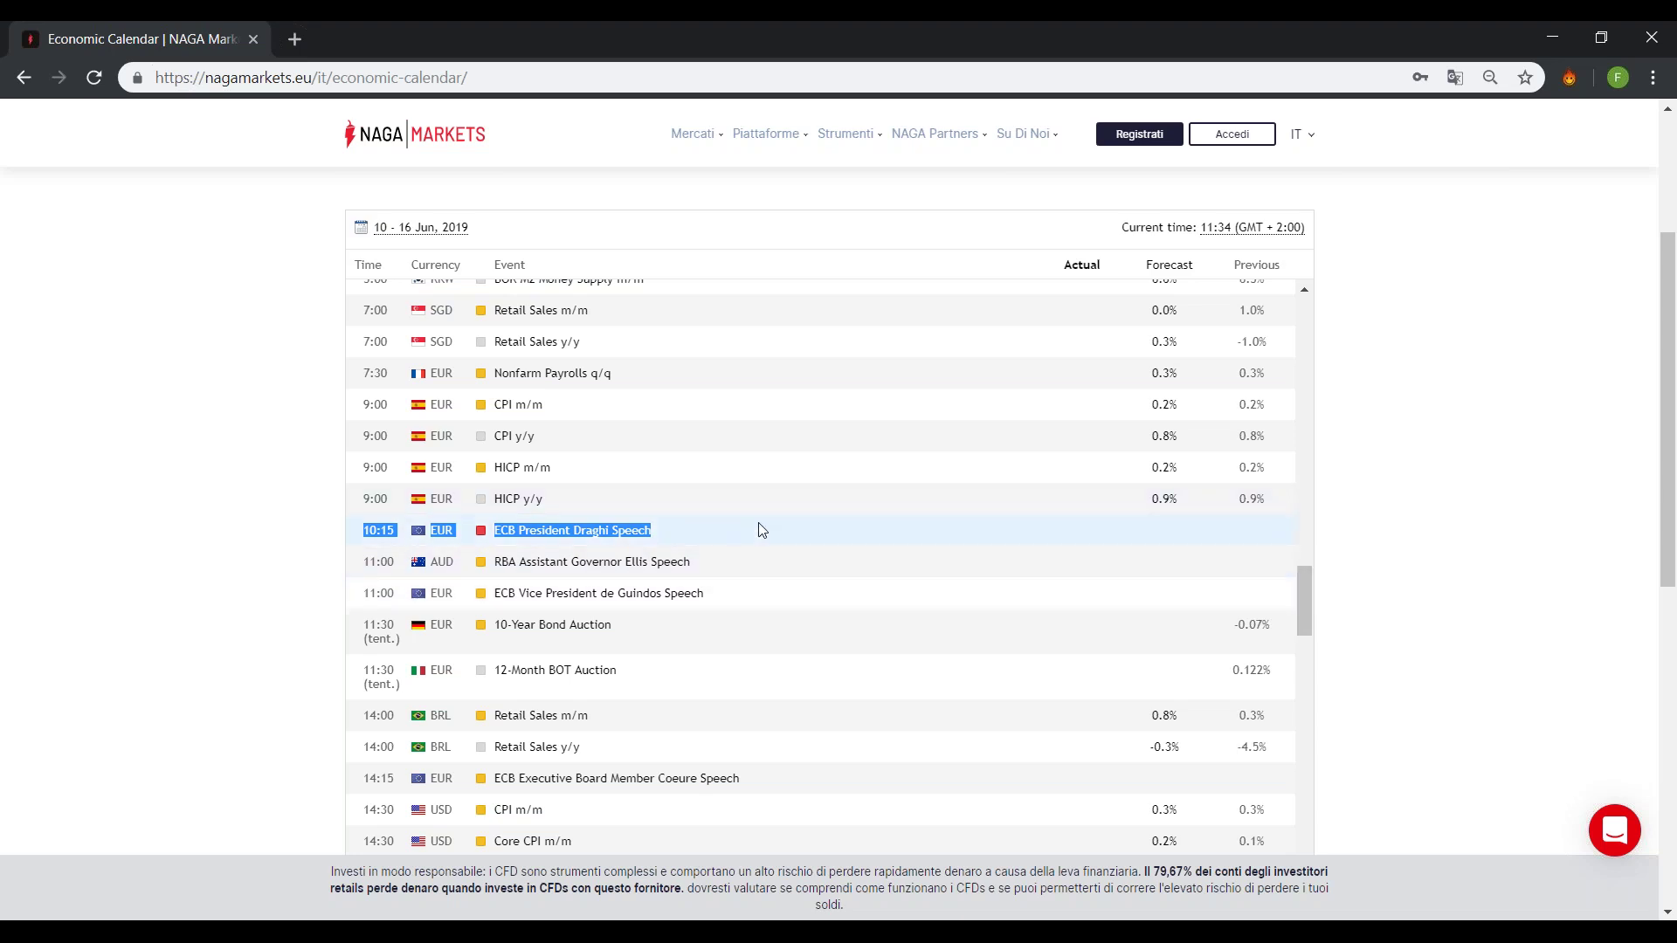
{"action": "scroll", "coordinate": [1301, 589], "scroll_direction": "down", "scroll_amount": 3}
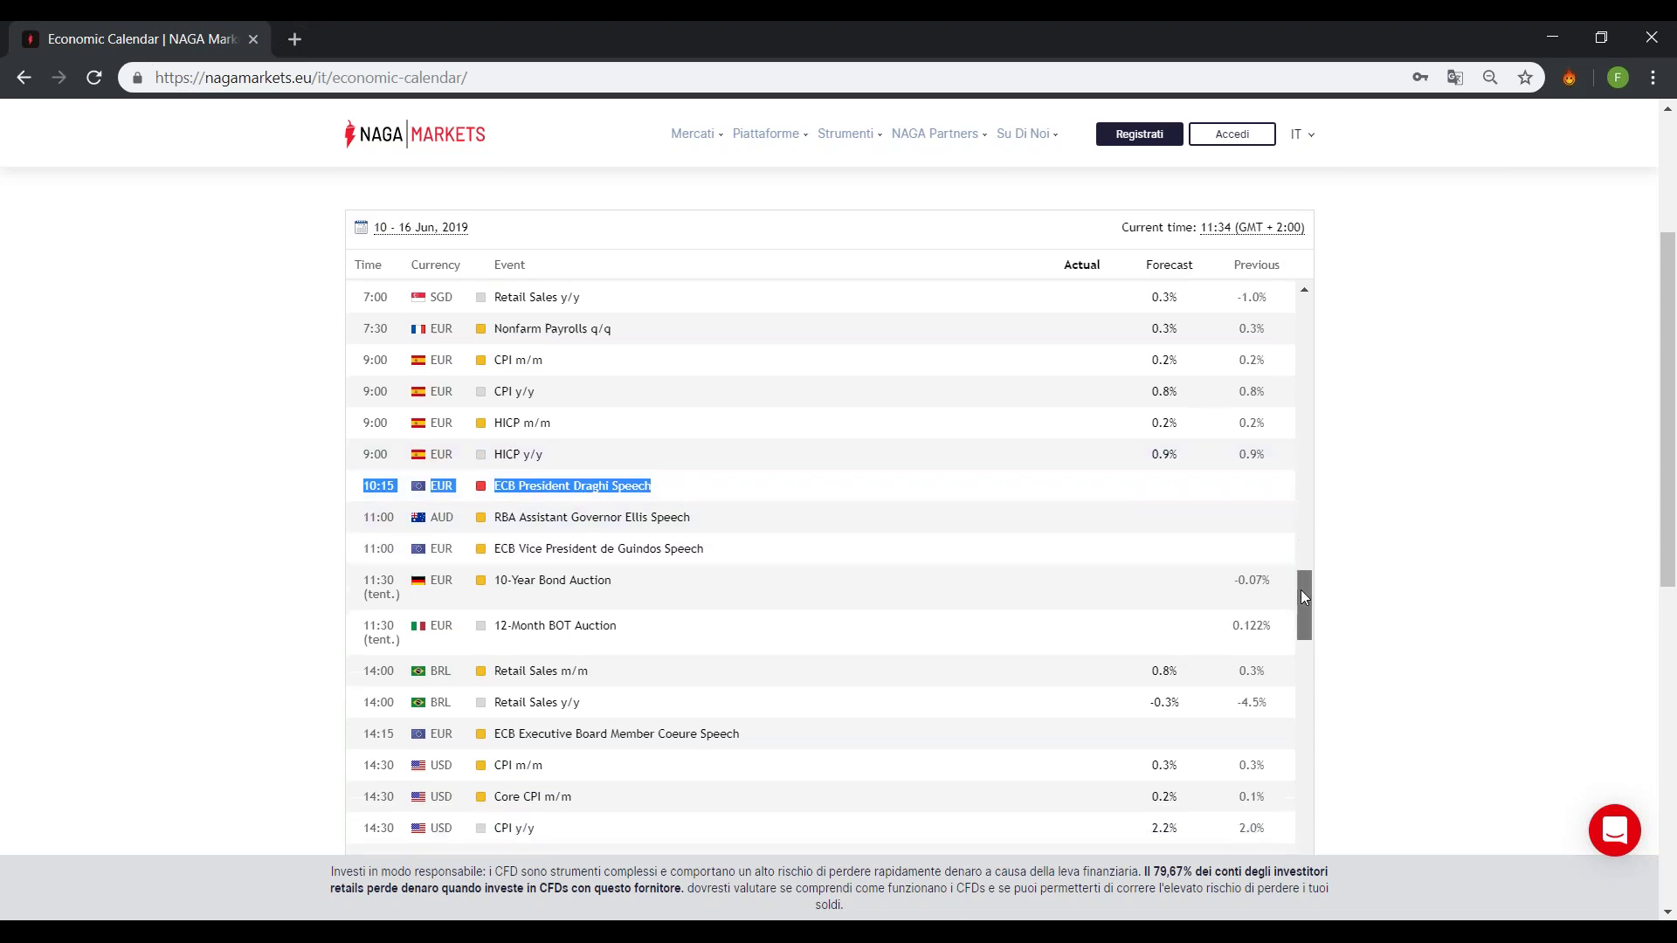
{"action": "scroll", "coordinate": [1307, 616], "scroll_direction": "down", "scroll_amount": 3}
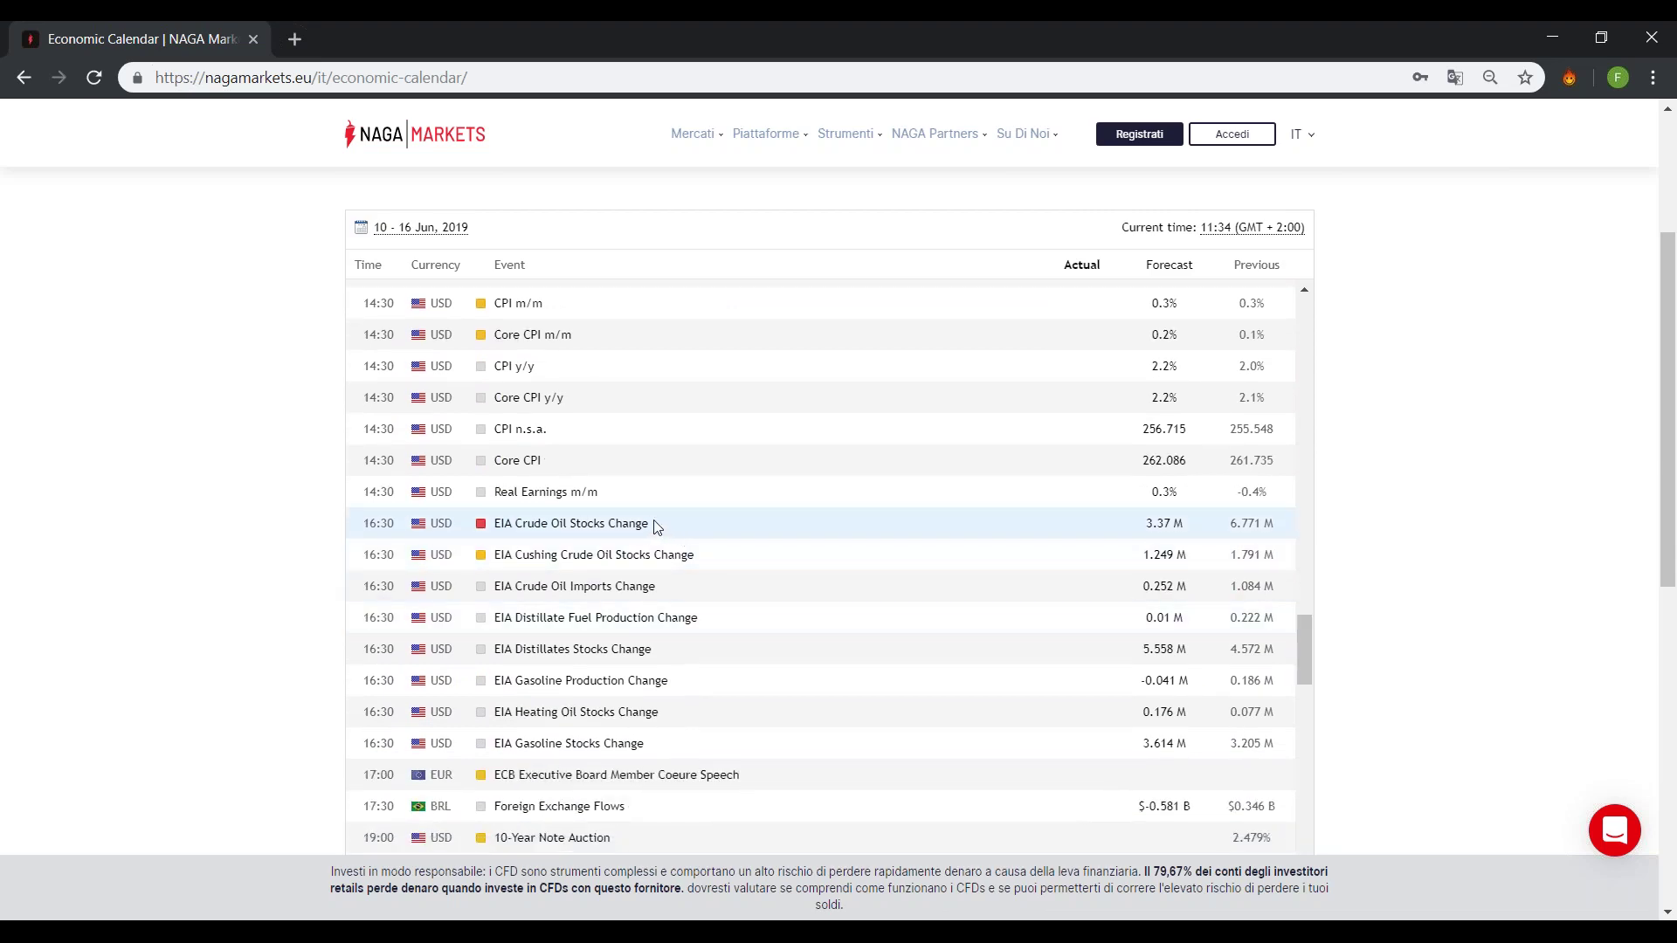
{"action": "left_click_drag", "start_coordinate": [656, 528], "coordinate": [363, 528]}
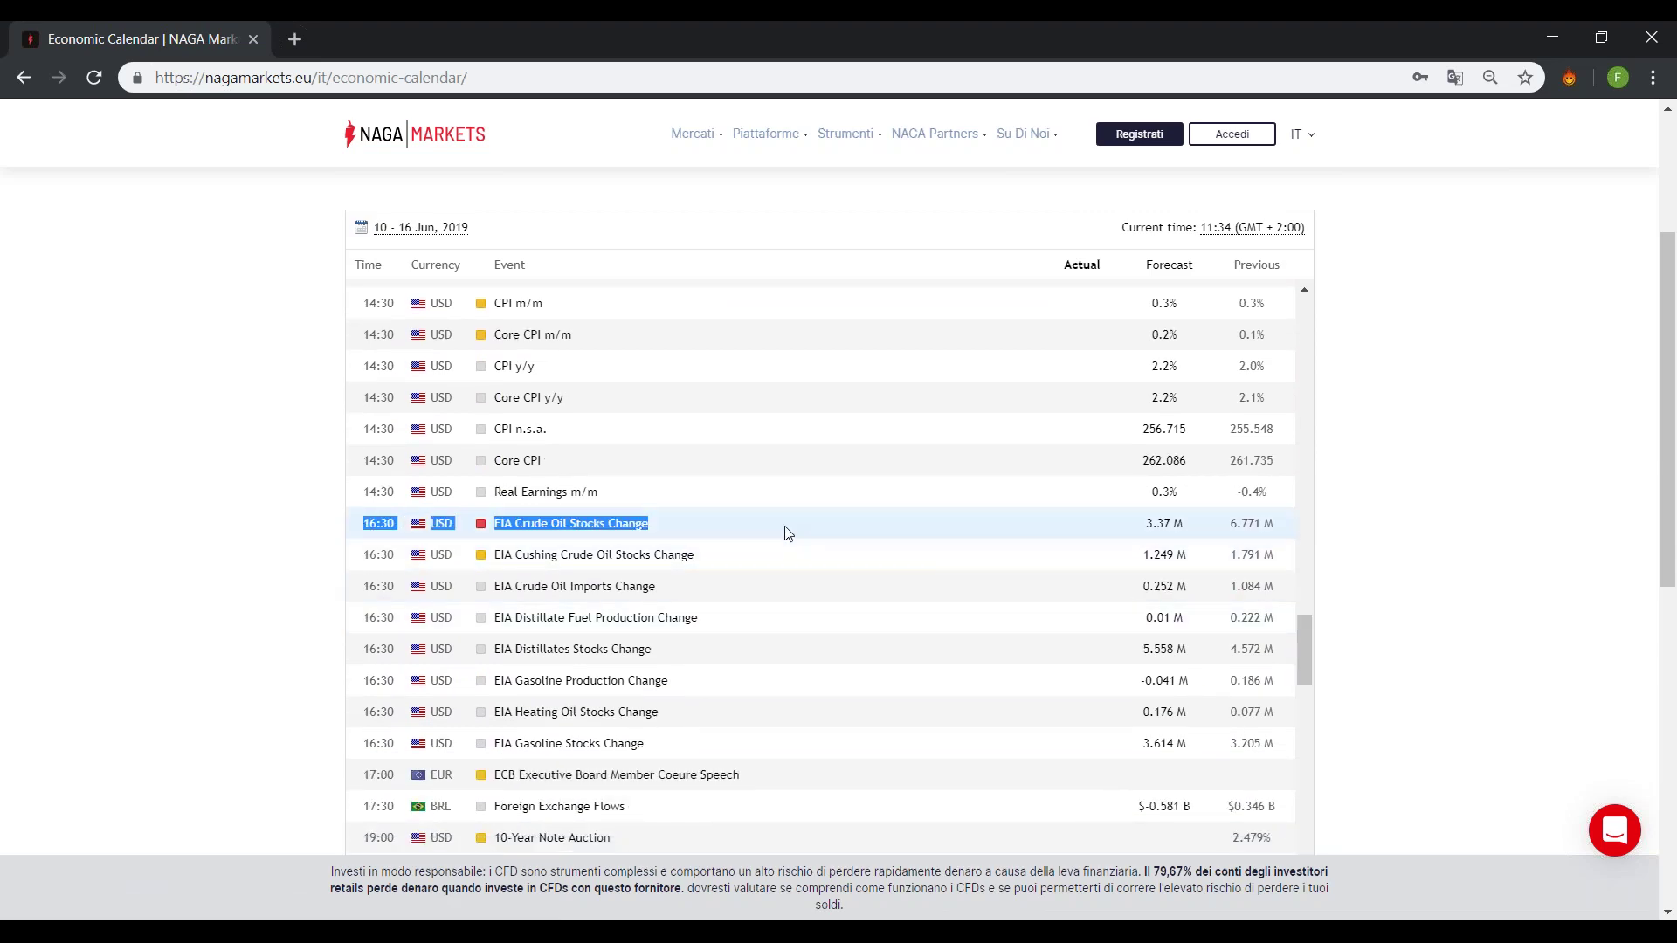
{"action": "scroll", "coordinate": [1307, 635], "scroll_direction": "down", "scroll_amount": 1}
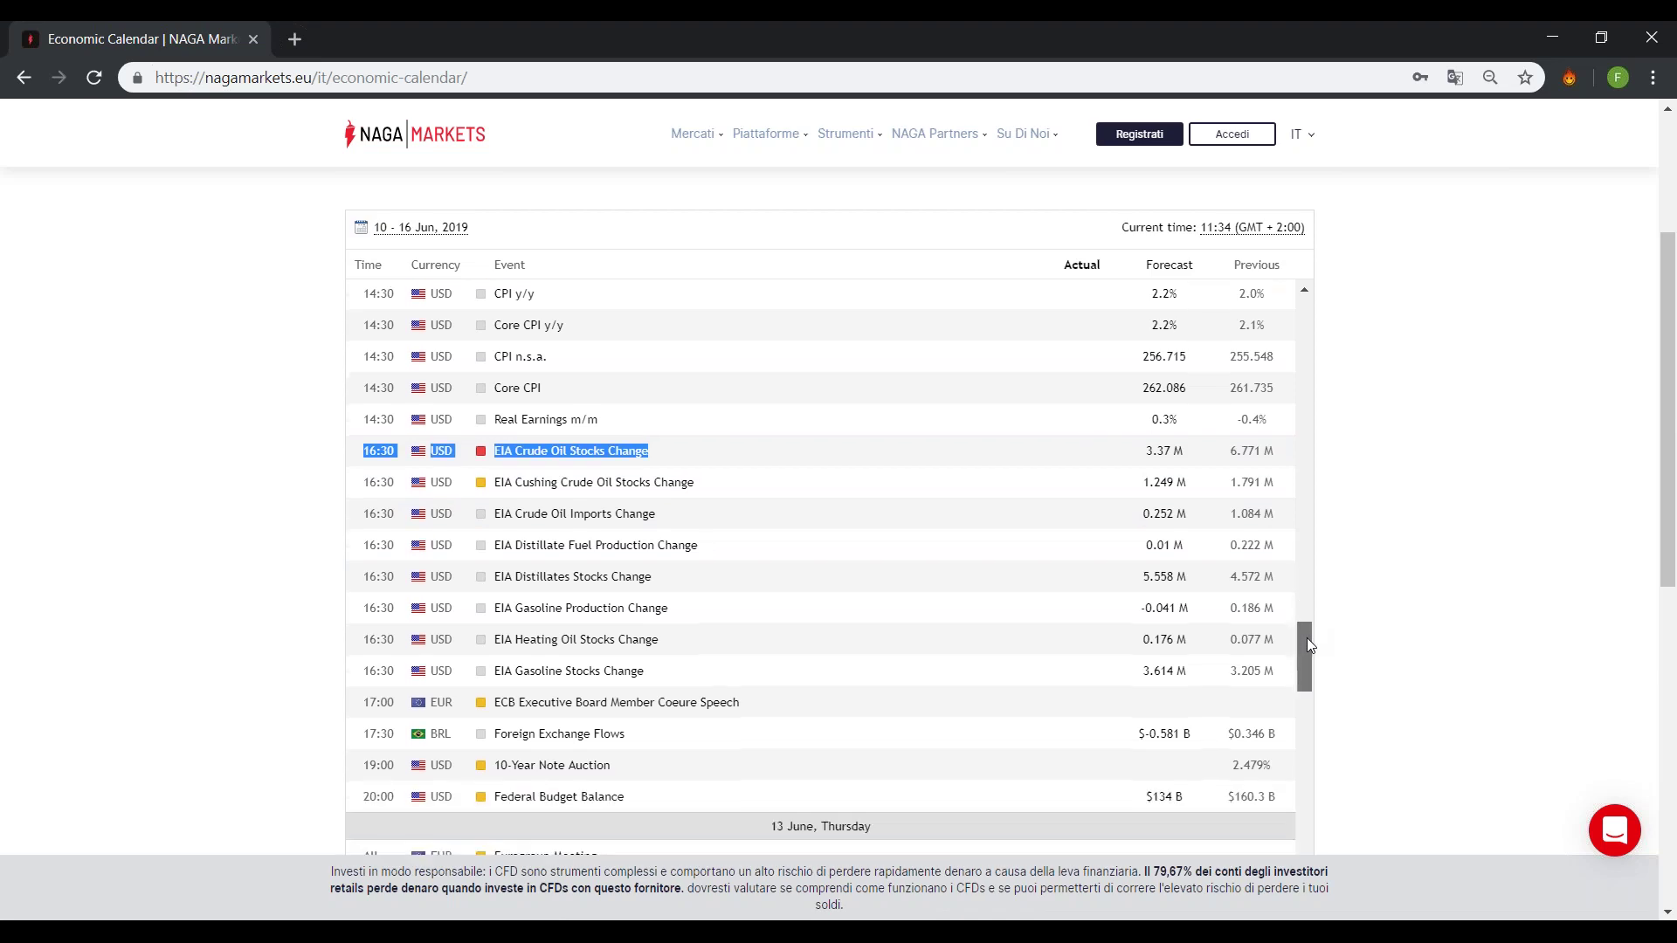
{"action": "scroll", "coordinate": [1306, 634], "scroll_direction": "up", "scroll_amount": 1}
Find the 13 June events and highlight the all-day Eurogroup Meeting.
{"action": "left_click_drag", "start_coordinate": [1307, 636], "coordinate": [1307, 699]}
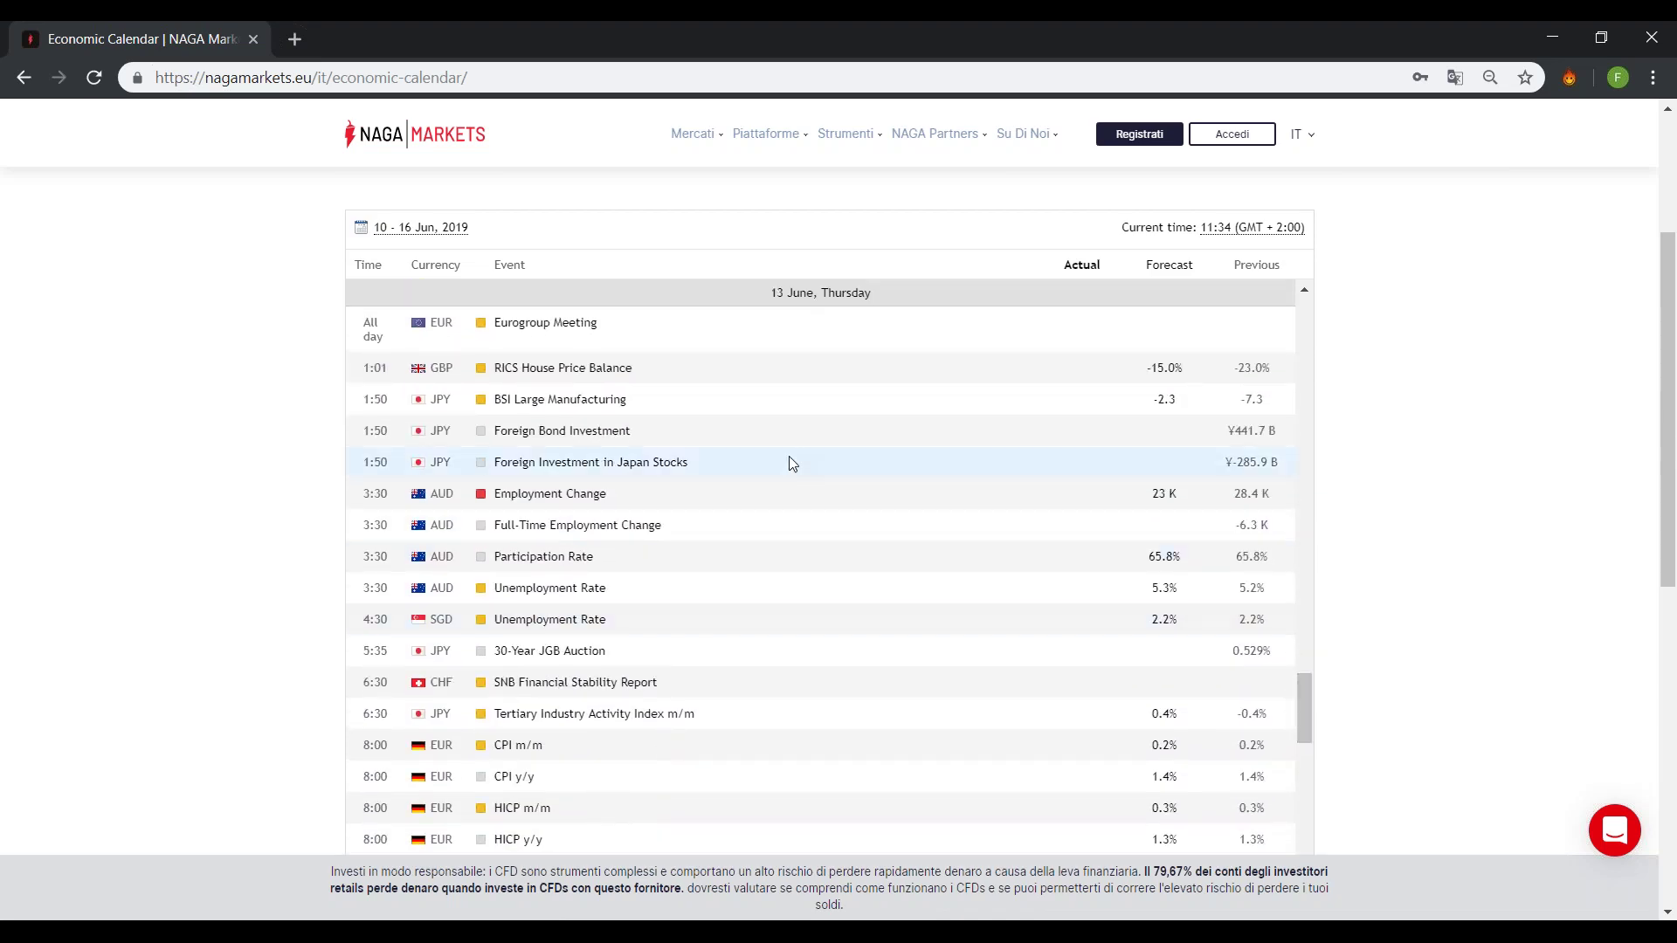
{"action": "left_click_drag", "start_coordinate": [629, 325], "coordinate": [453, 325]}
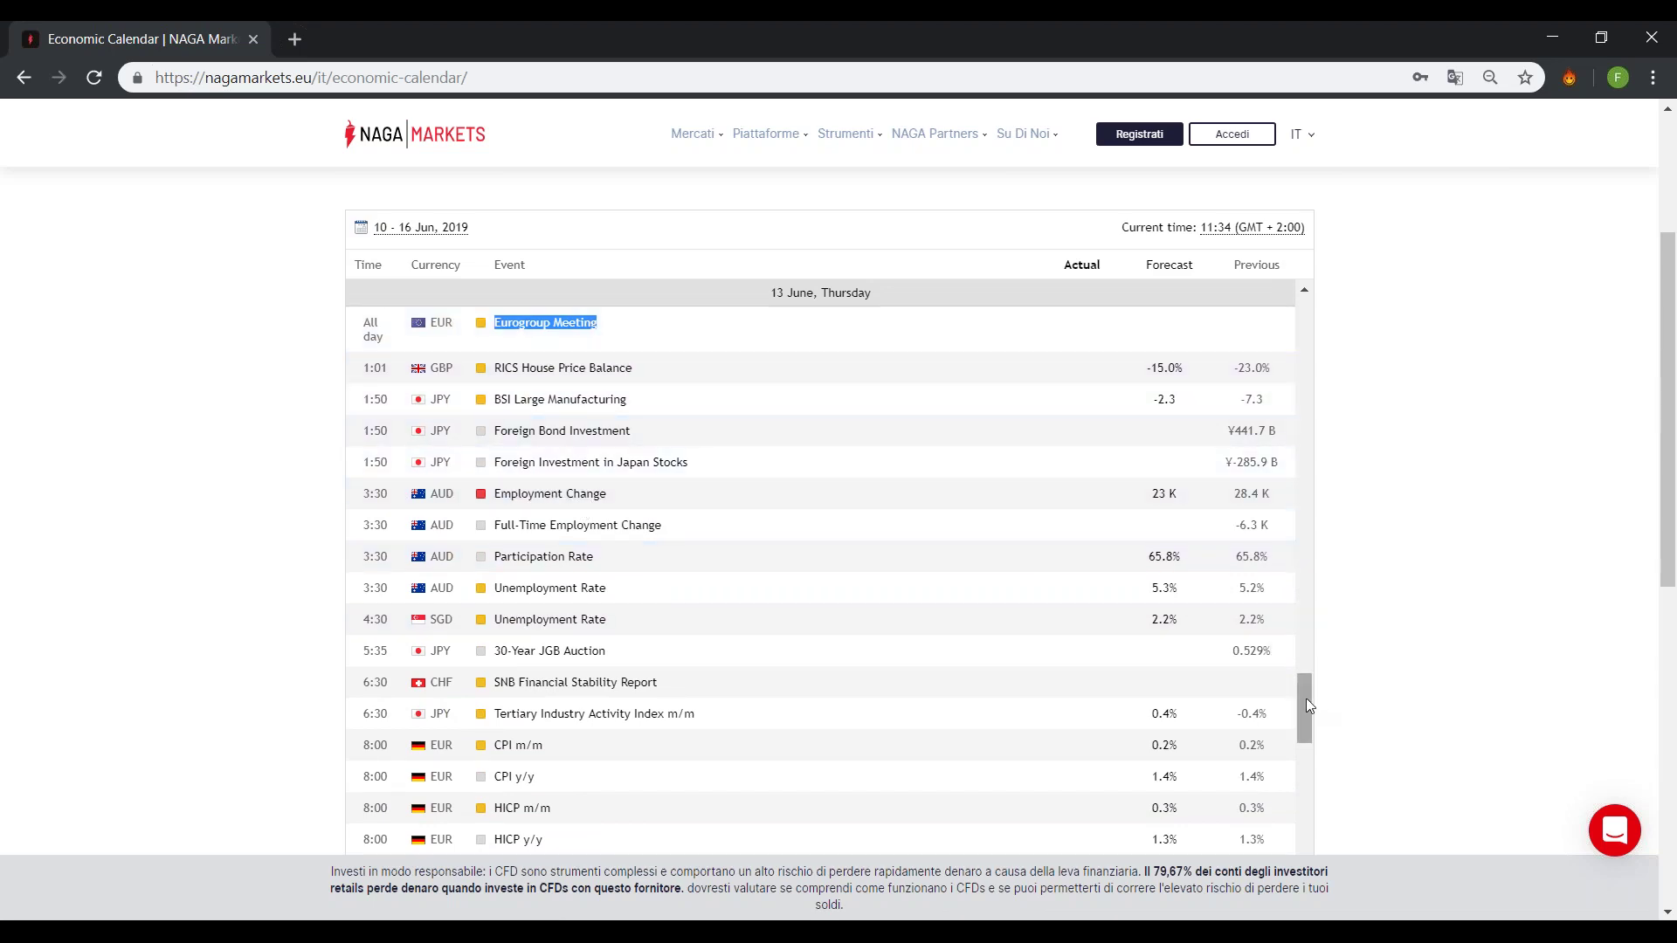
{"action": "left_click_drag", "start_coordinate": [1307, 706], "coordinate": [1310, 751]}
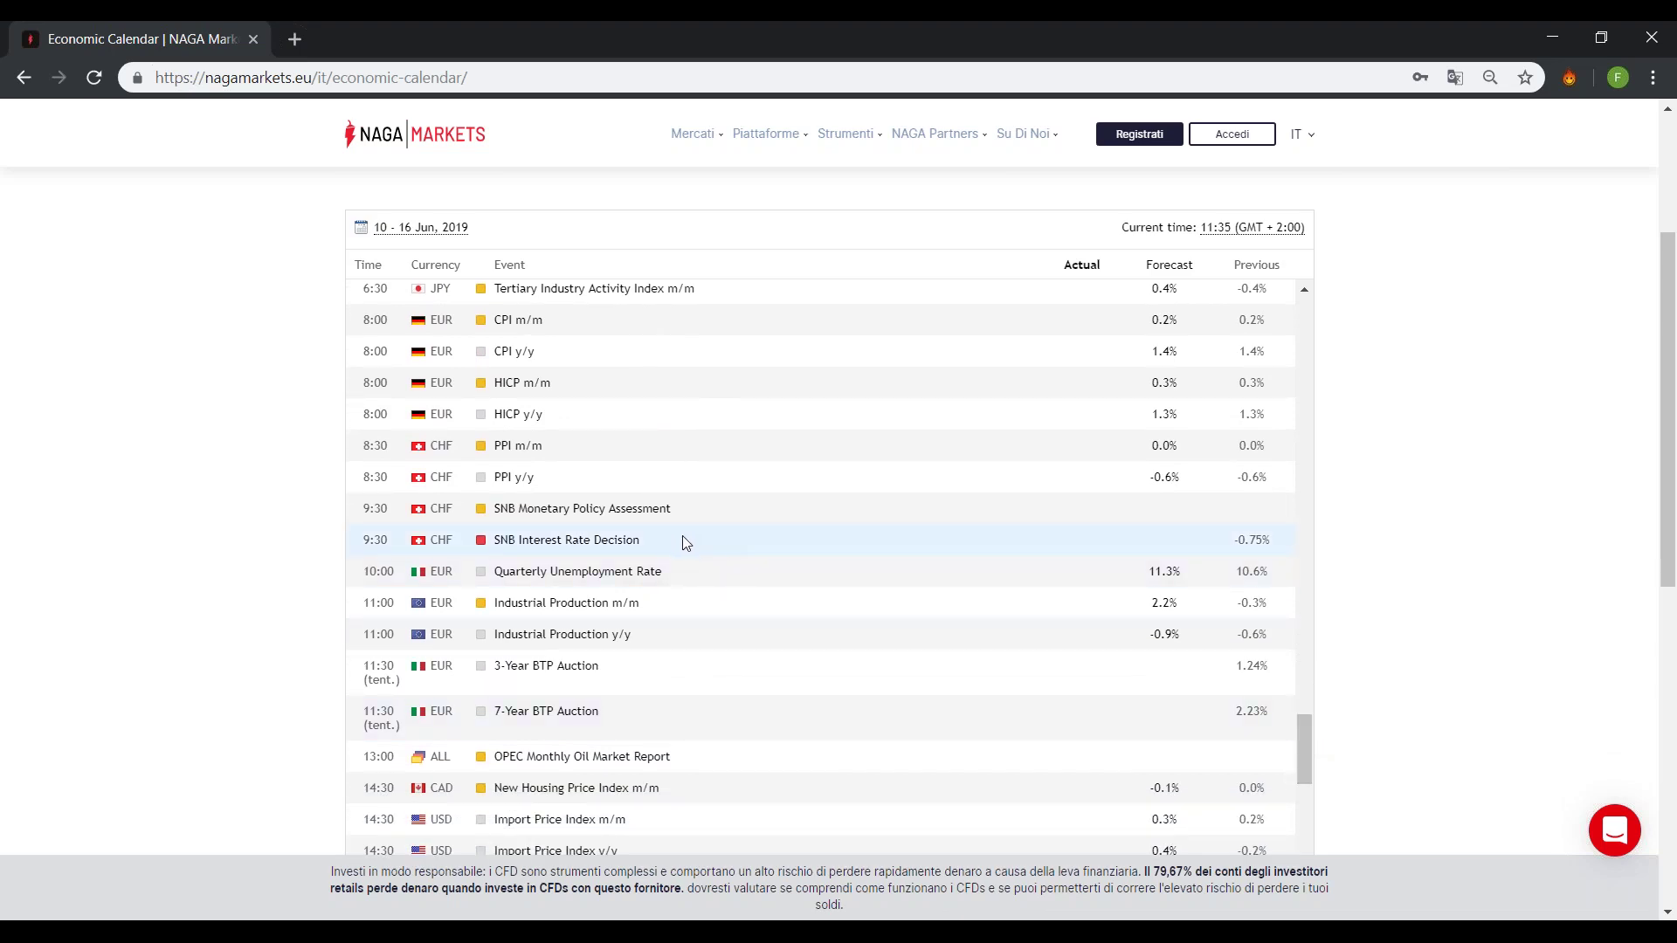
Highlight the 13 June SNB Interest Rate Decision and SNB Monetary Policy Assessment at 9:30, and clear the selection.
{"action": "left_click_drag", "start_coordinate": [703, 552], "coordinate": [367, 540]}
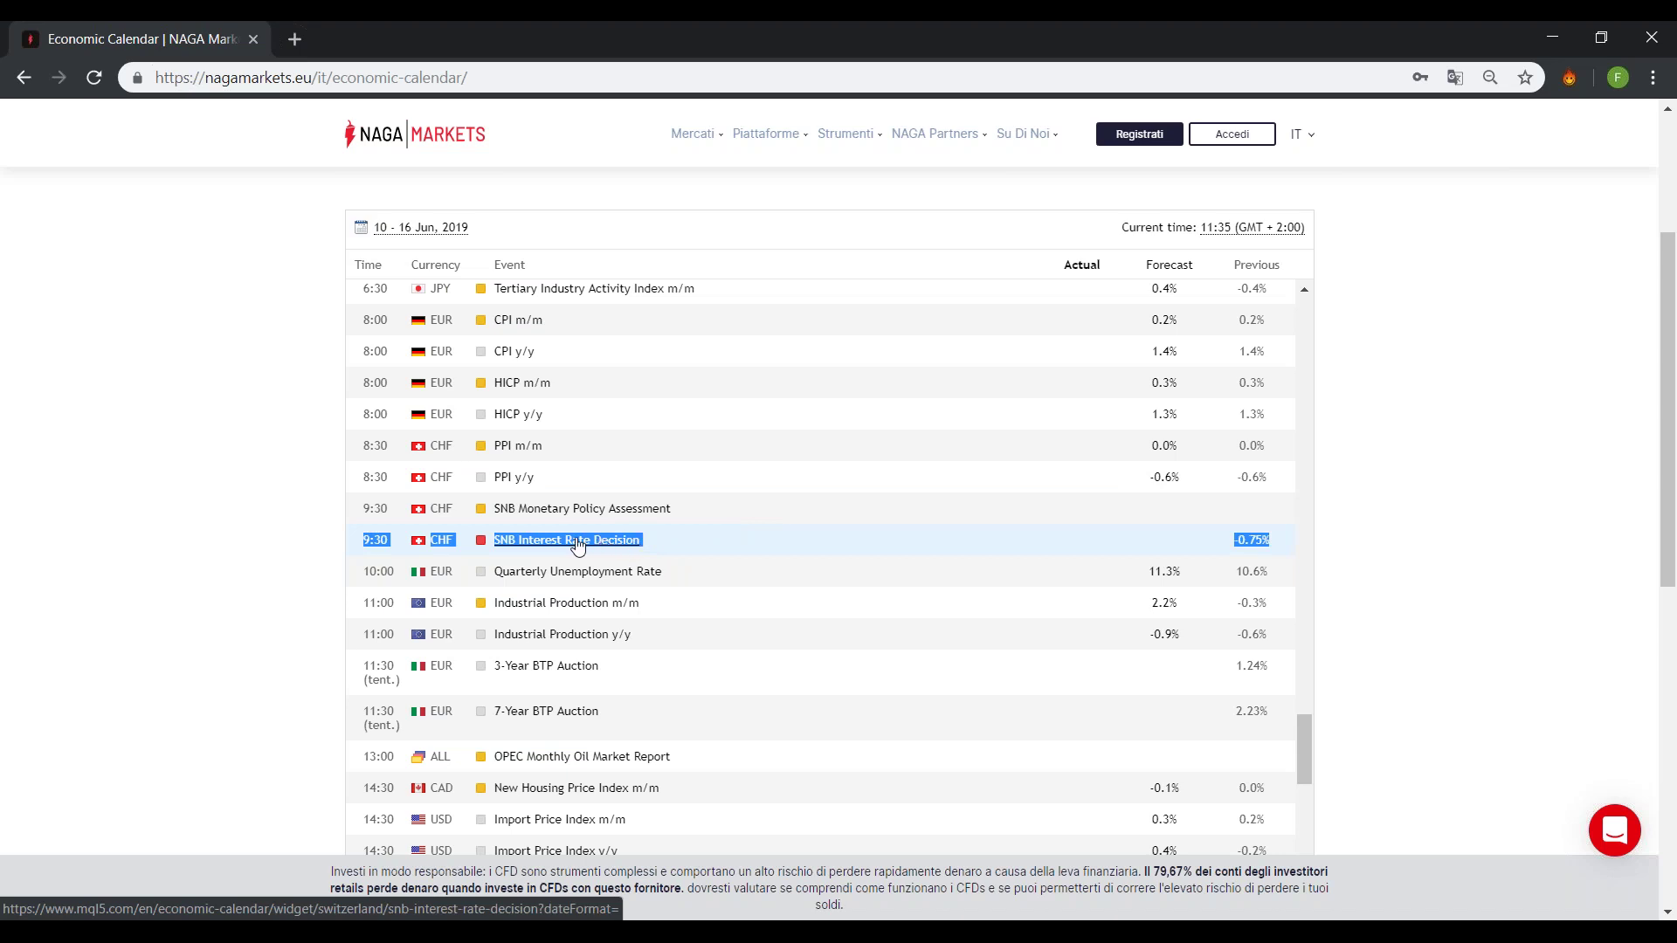
{"action": "left_click", "coordinate": [699, 517]}
{"action": "left_click_drag", "start_coordinate": [699, 518], "coordinate": [361, 515]}
{"action": "left_click", "coordinate": [679, 540]}
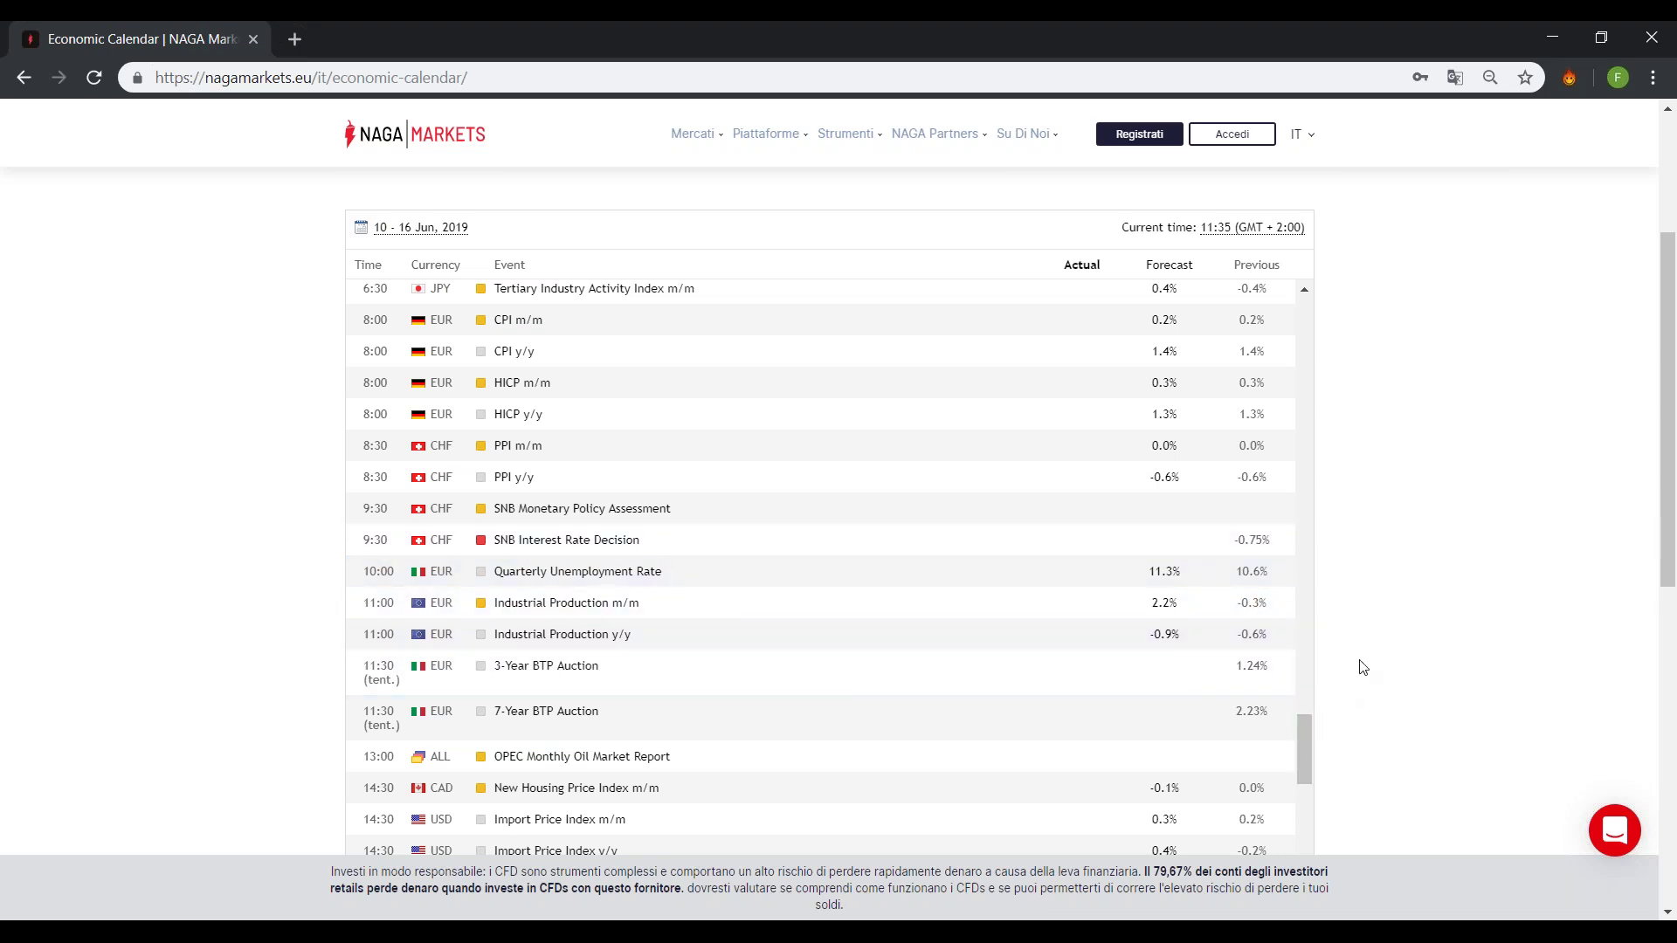
Find the USD Retail Sales m/m event at 14:30 further down the calendar and highlight its row.
{"action": "left_click_drag", "start_coordinate": [1668, 447], "coordinate": [1671, 504]}
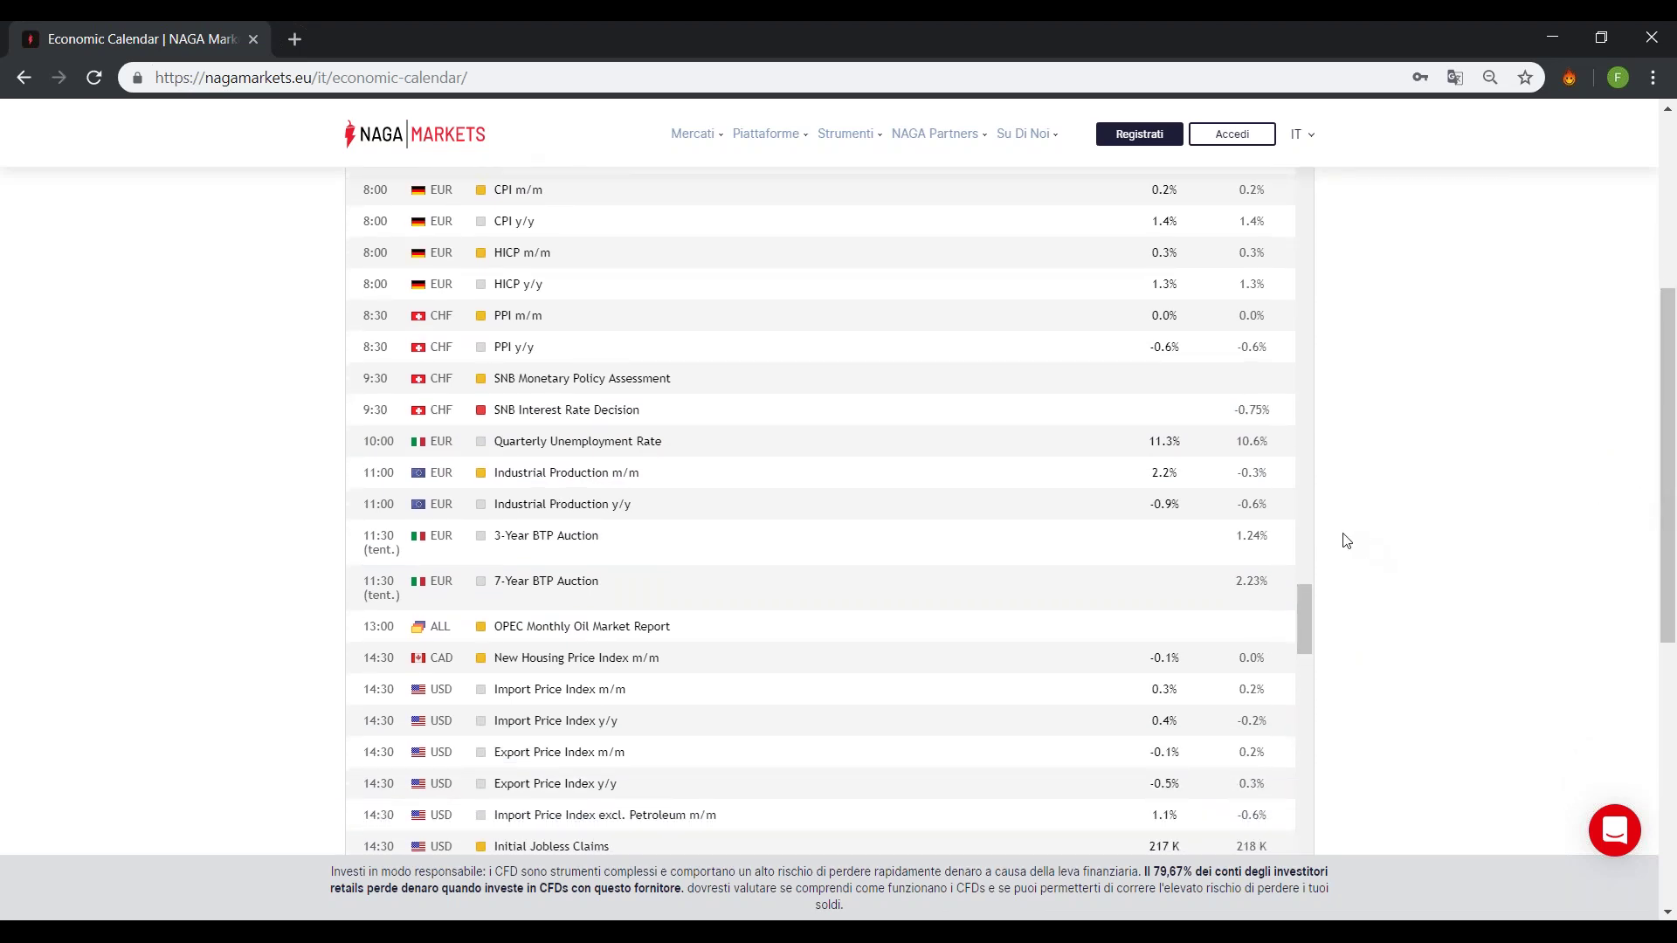
{"action": "left_click_drag", "start_coordinate": [1304, 609], "coordinate": [1321, 743]}
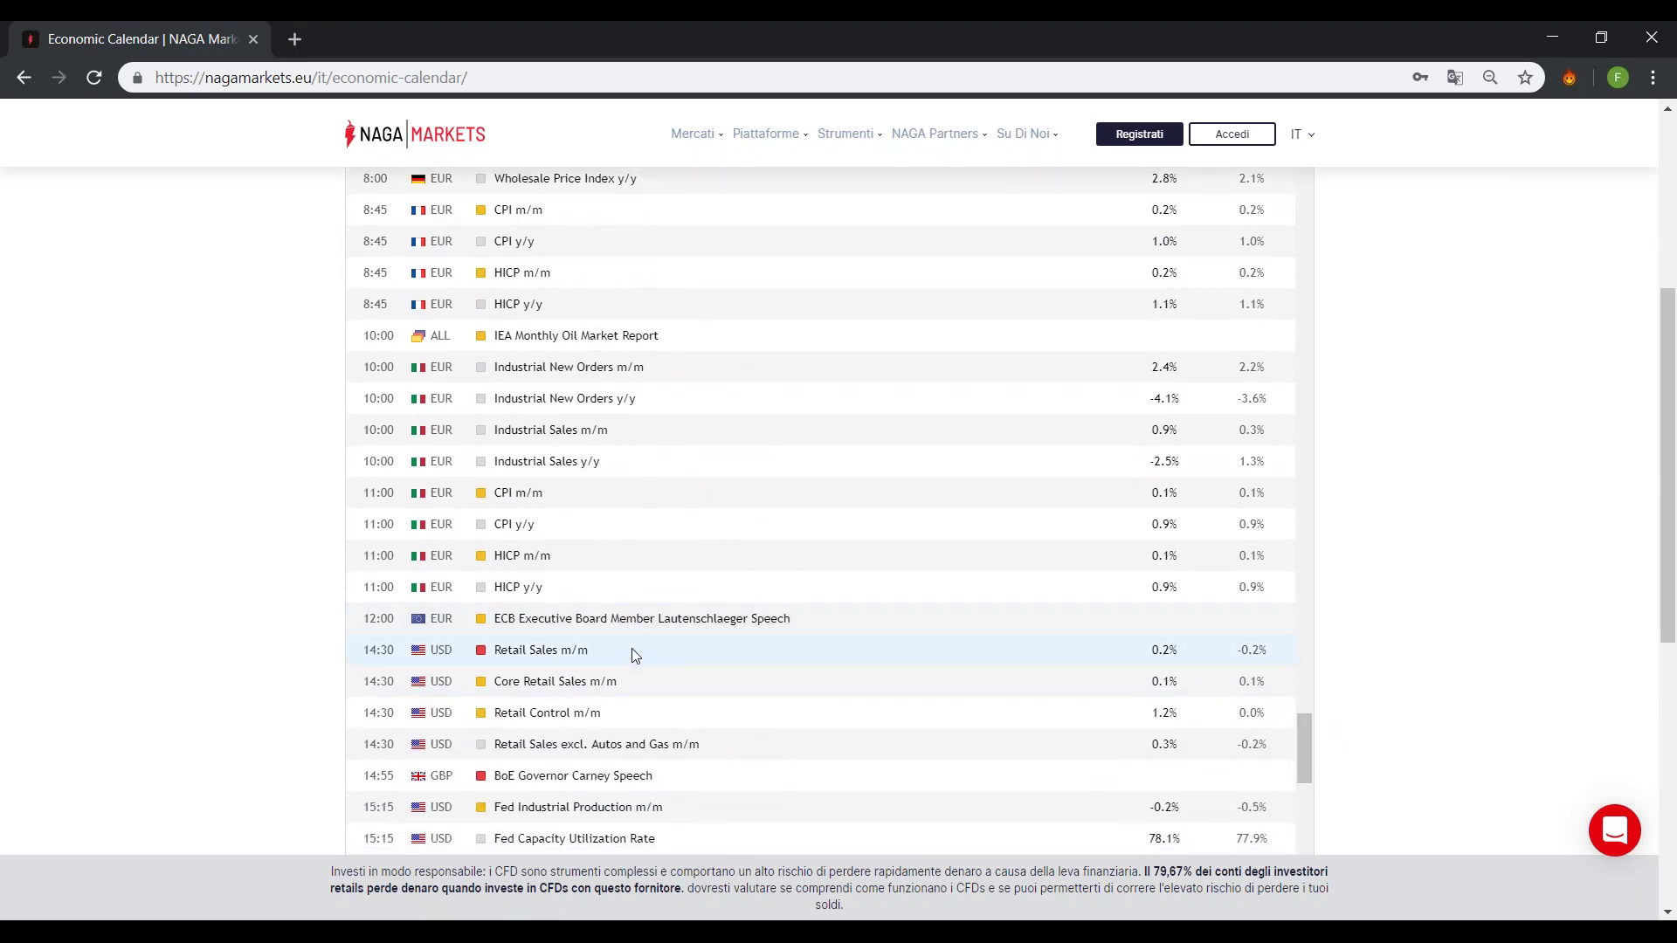
{"action": "left_click_drag", "start_coordinate": [630, 655], "coordinate": [366, 653]}
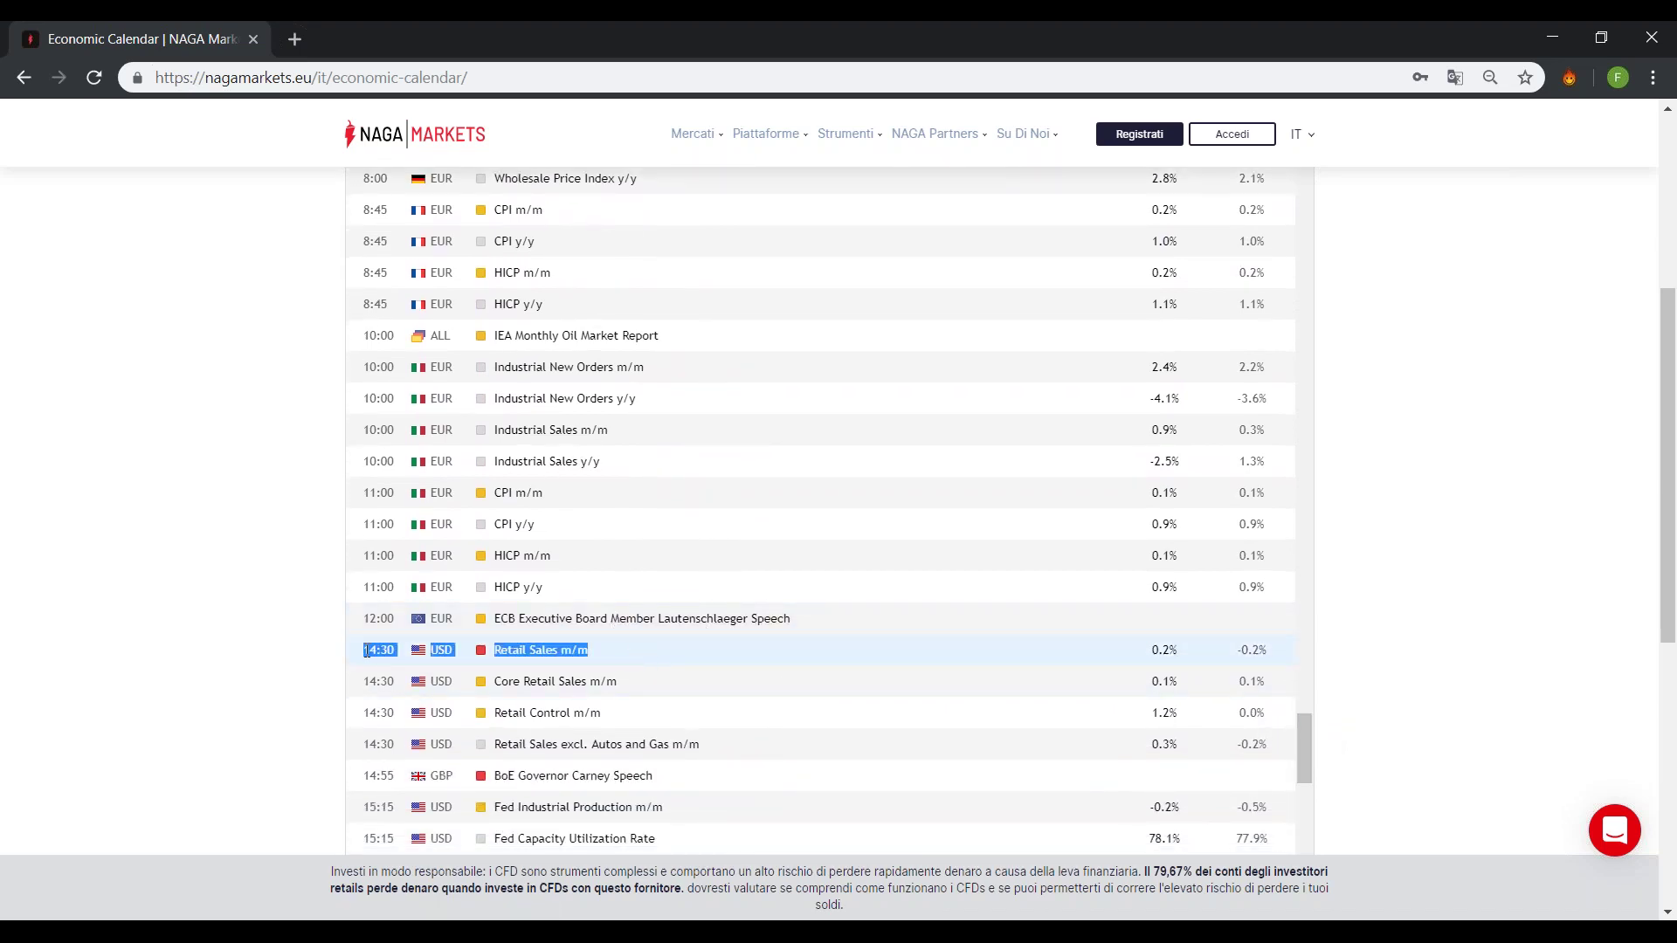
{"action": "left_click", "coordinate": [613, 666]}
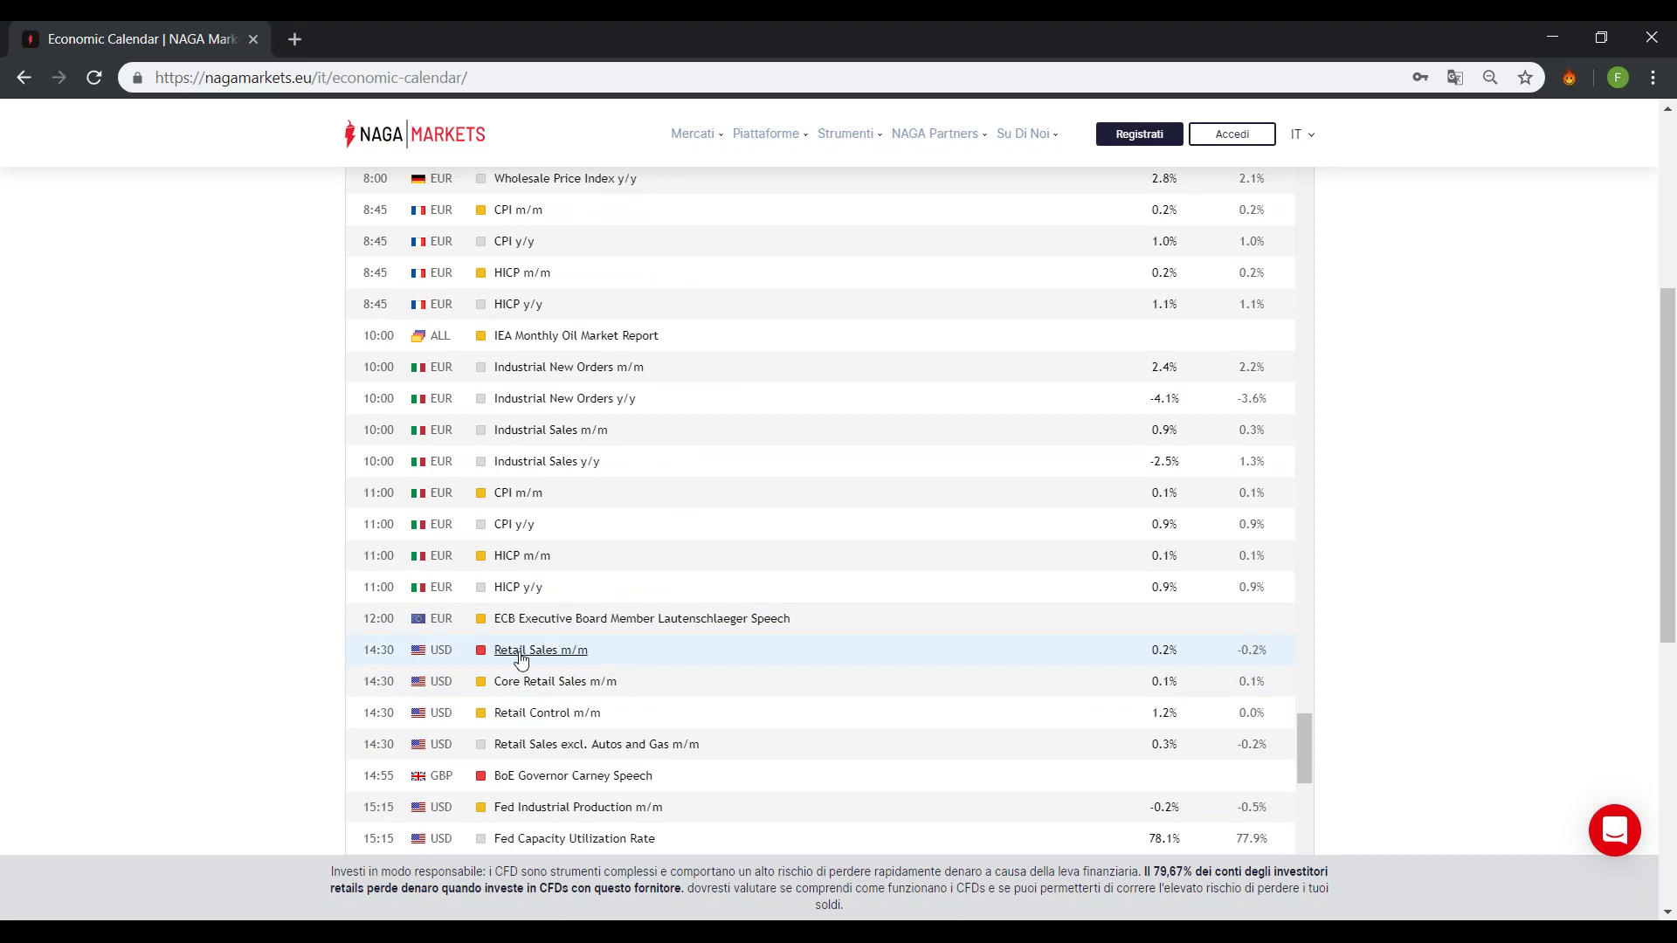
{"action": "left_click_drag", "start_coordinate": [365, 648], "coordinate": [590, 653]}
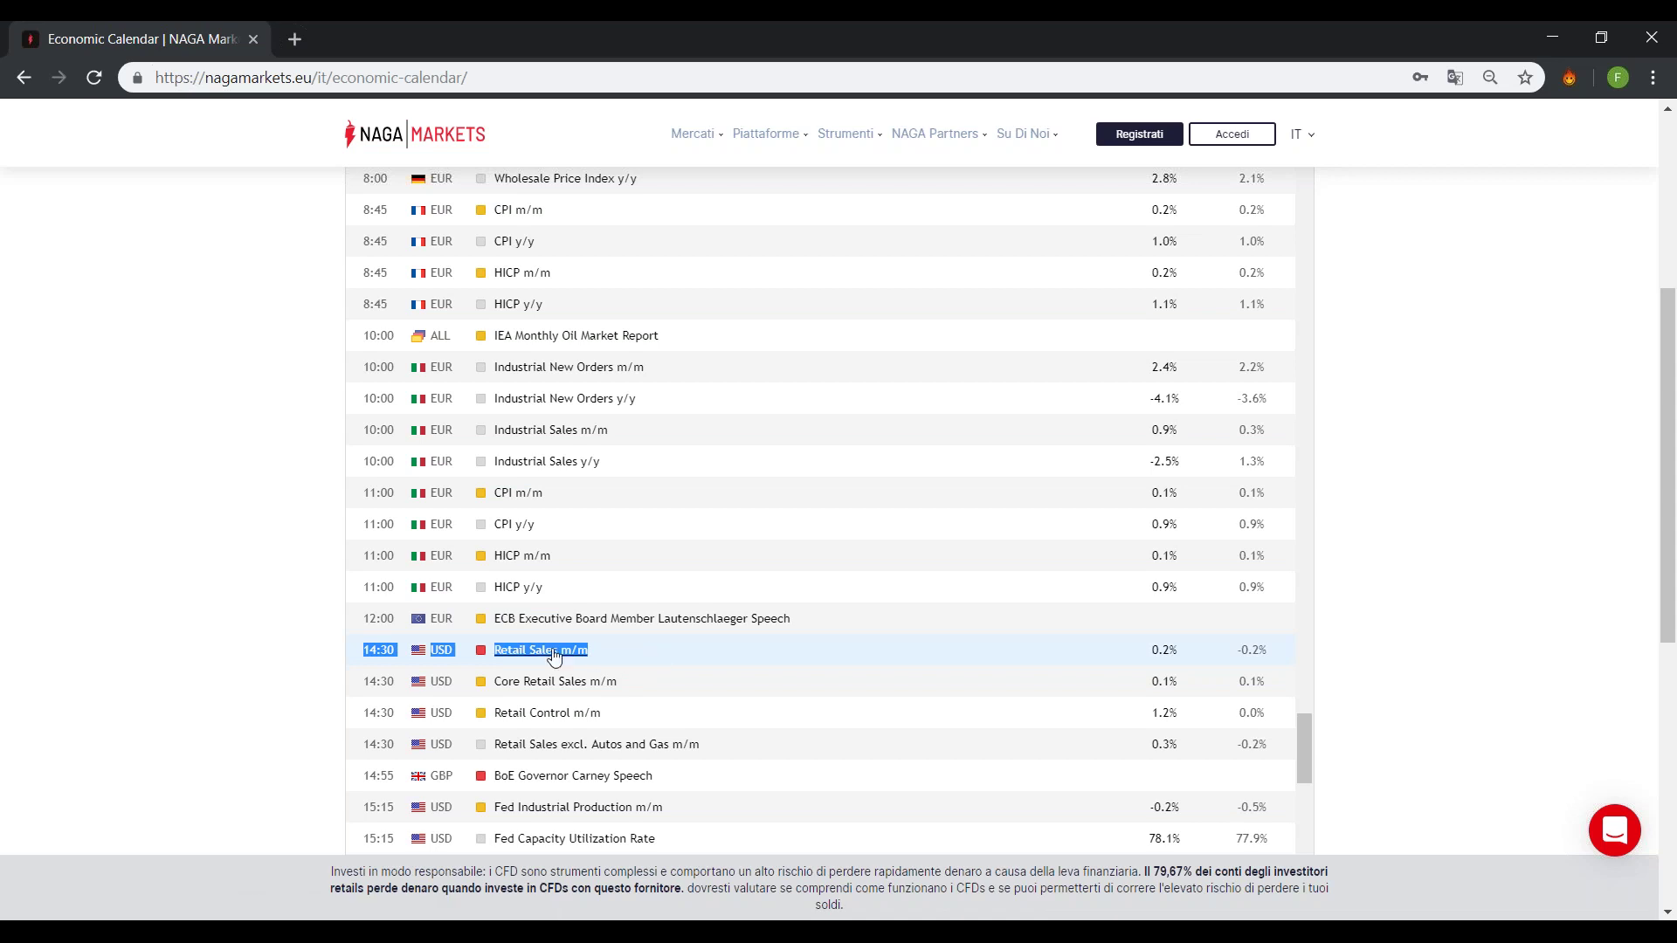
Highlight the BoE Governor Carney Speech at 14:55 and look back over the preceding 13 June events.
{"action": "left_click_drag", "start_coordinate": [734, 784], "coordinate": [365, 777]}
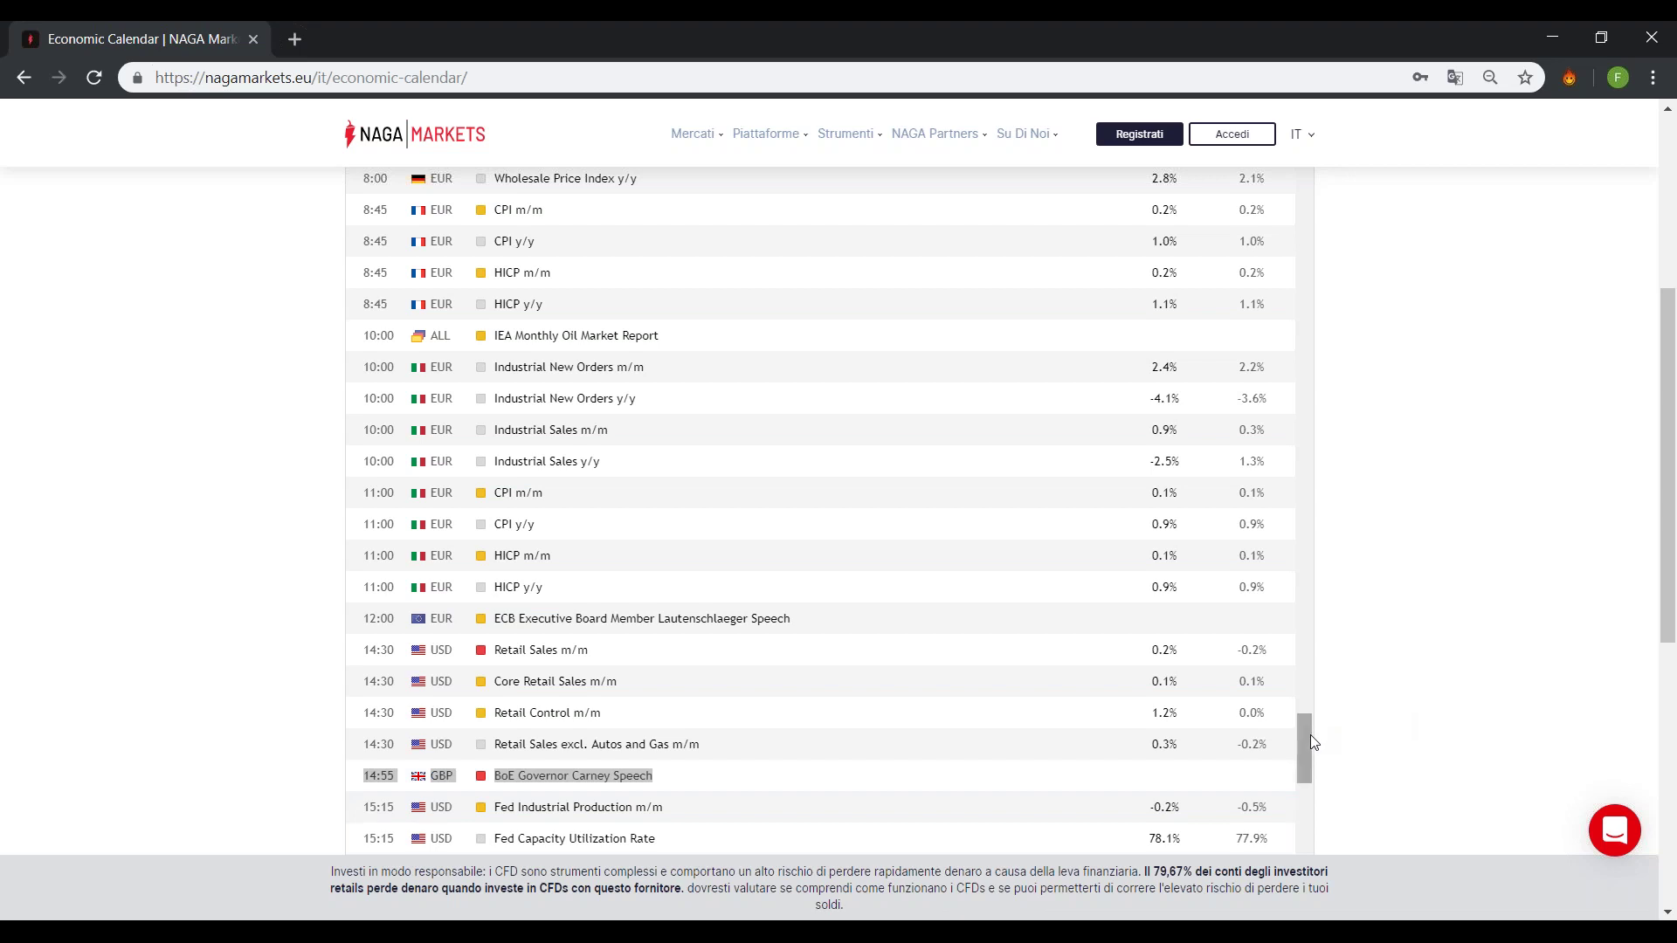
{"action": "left_click_drag", "start_coordinate": [1310, 741], "coordinate": [1296, 595]}
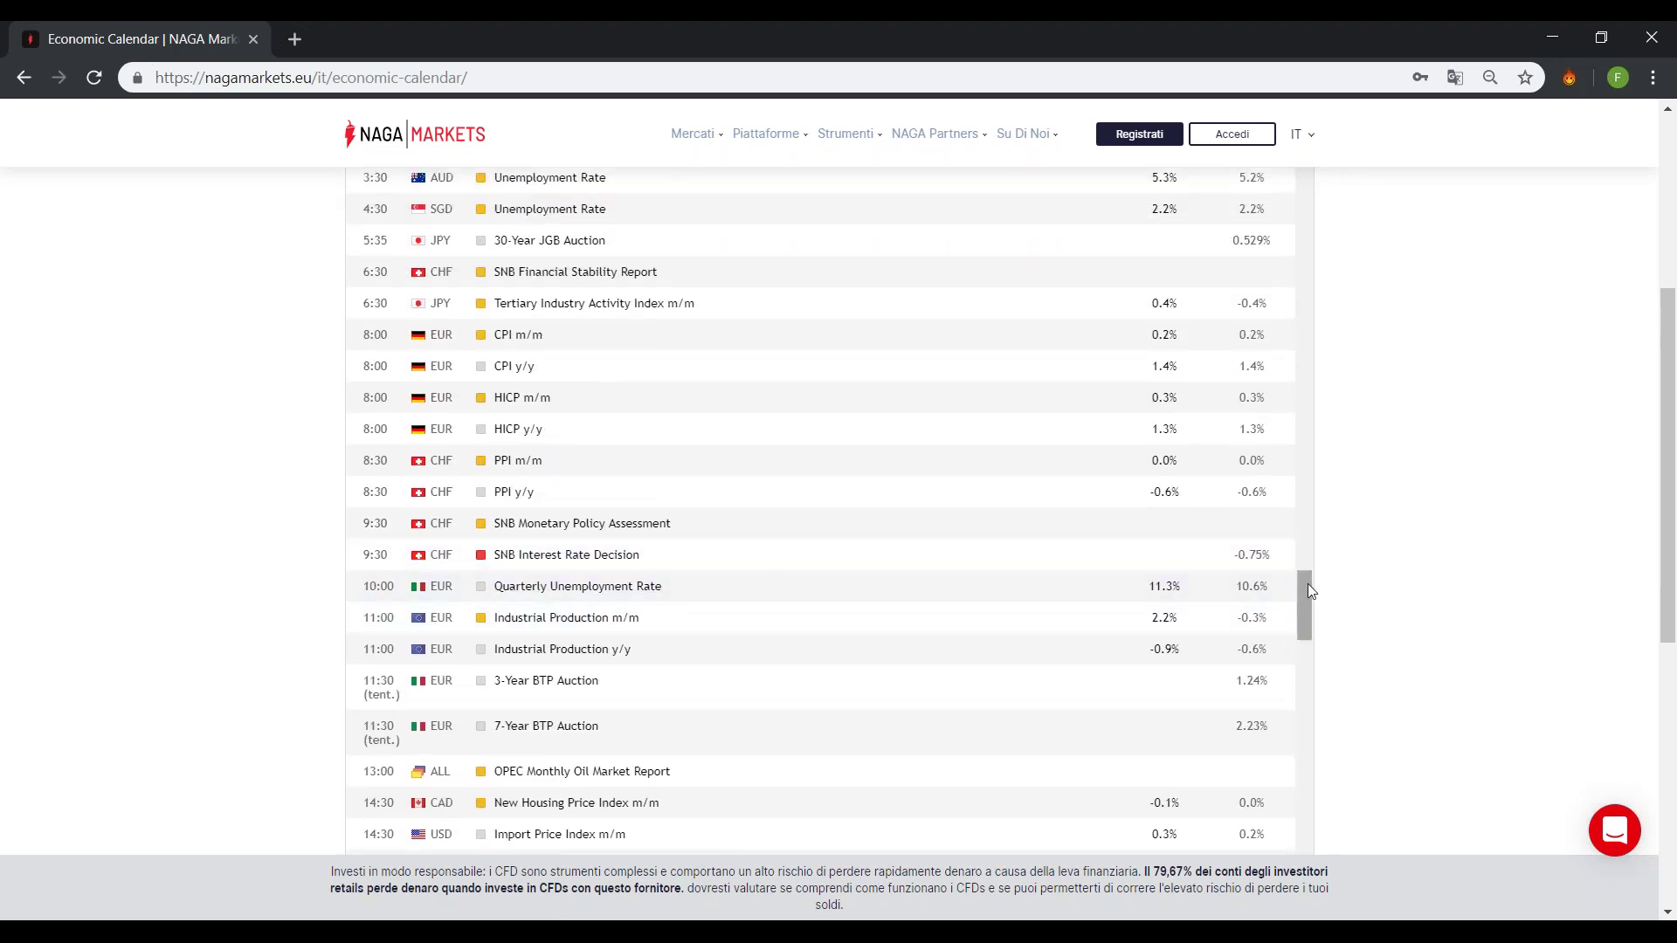
{"action": "left_click_drag", "start_coordinate": [1307, 611], "coordinate": [1307, 757]}
{"action": "triple_click", "coordinate": [685, 696]}
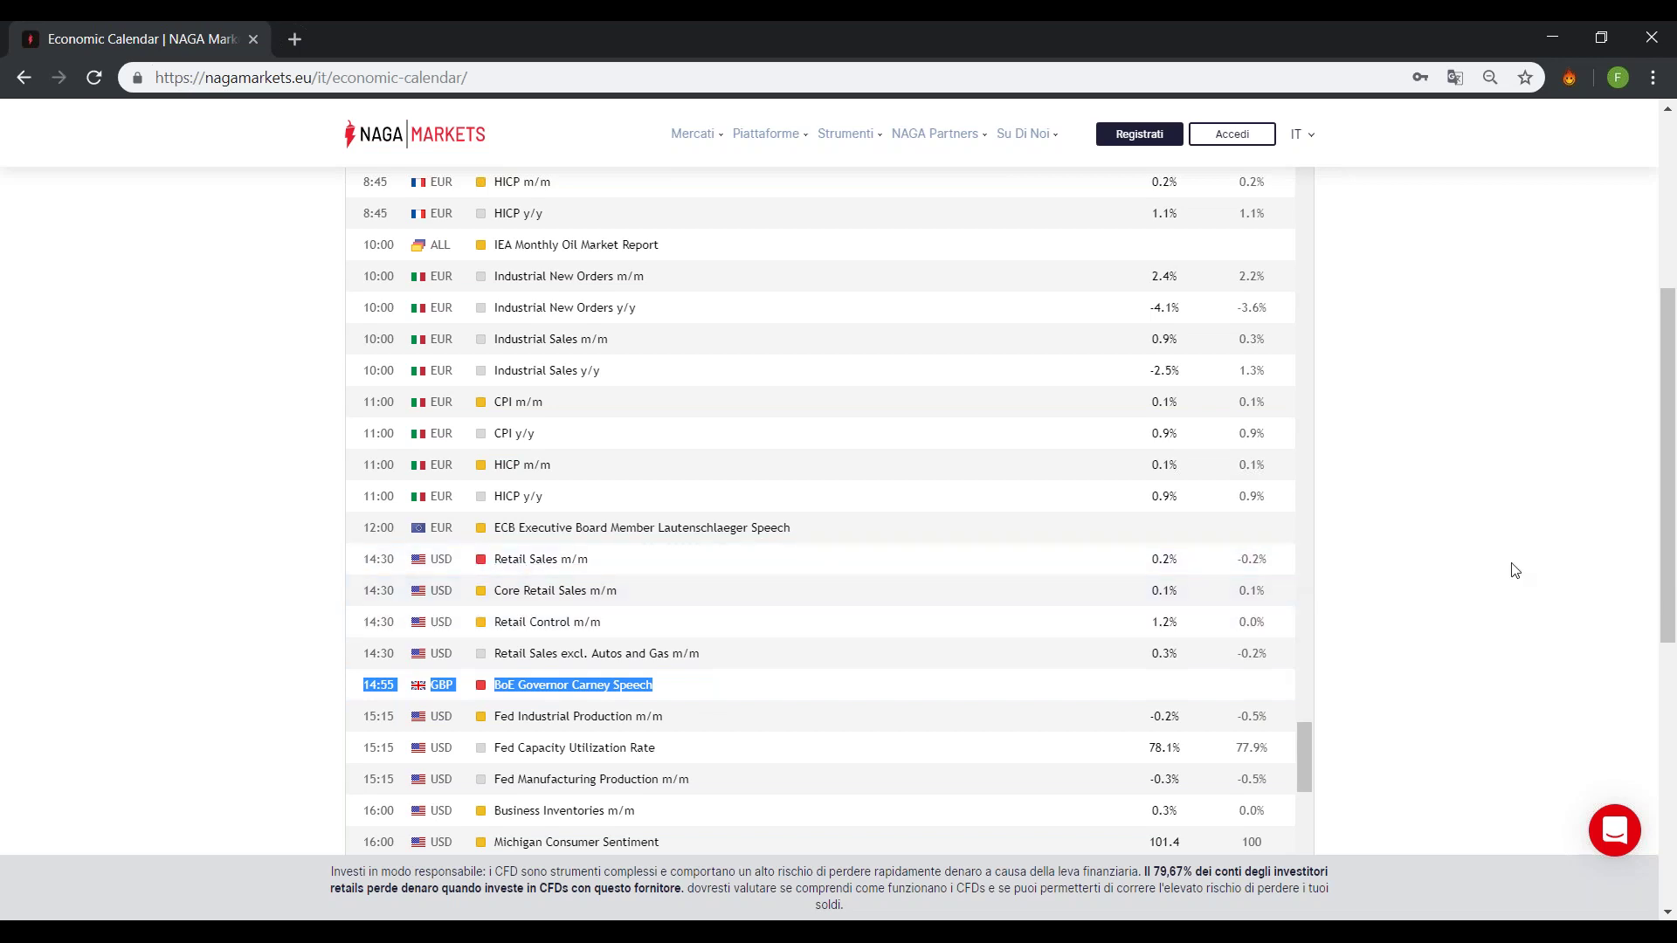
Switch to the MetaTrader terminal and view the EURUSD daily chart maximised before restoring the tiled chart layout.
{"action": "left_click_drag", "start_coordinate": [1676, 22], "coordinate": [899, 123]}
{"action": "double_click", "coordinate": [900, 123]}
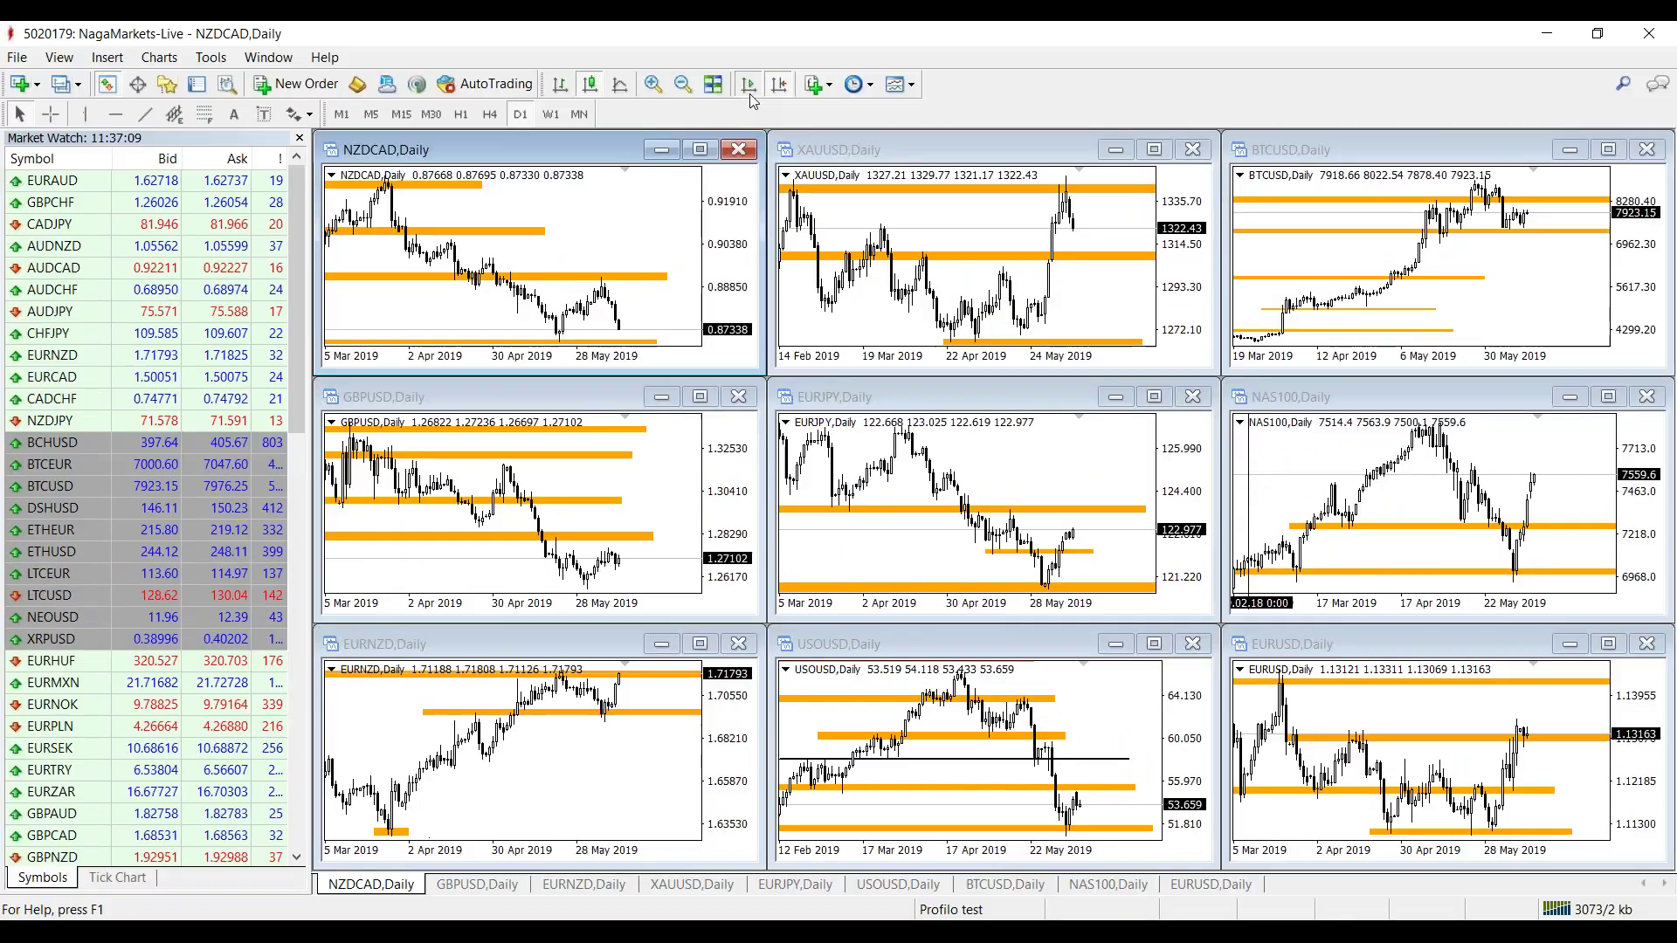
{"action": "double_click", "coordinate": [1325, 646]}
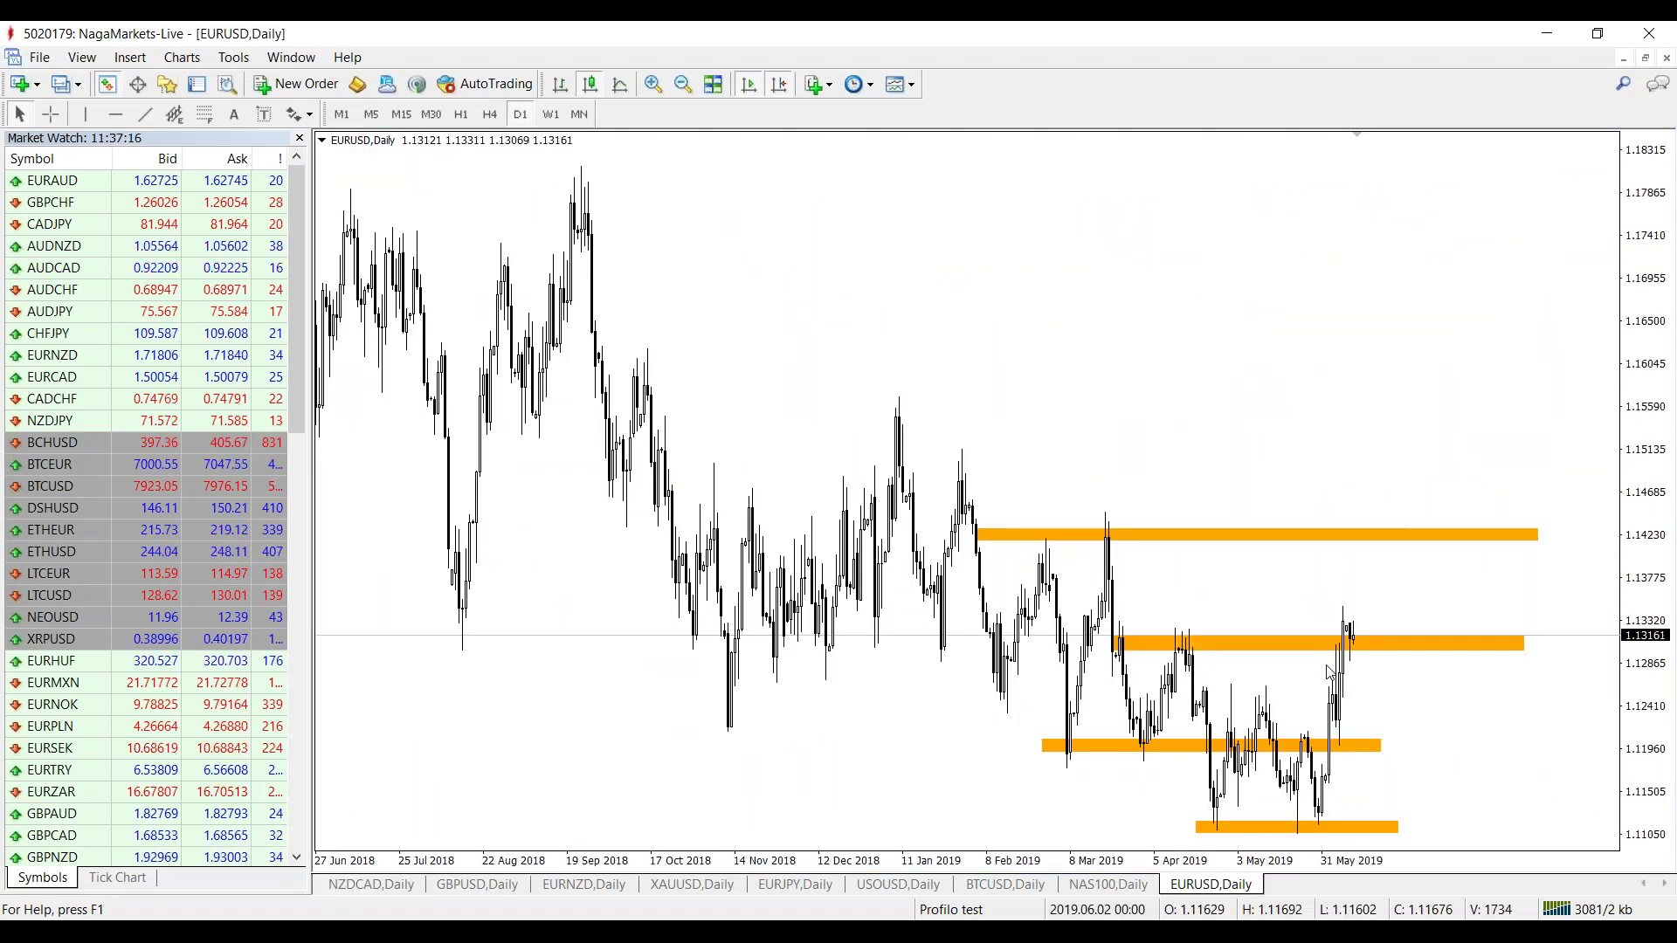
{"action": "left_click", "coordinate": [1644, 57]}
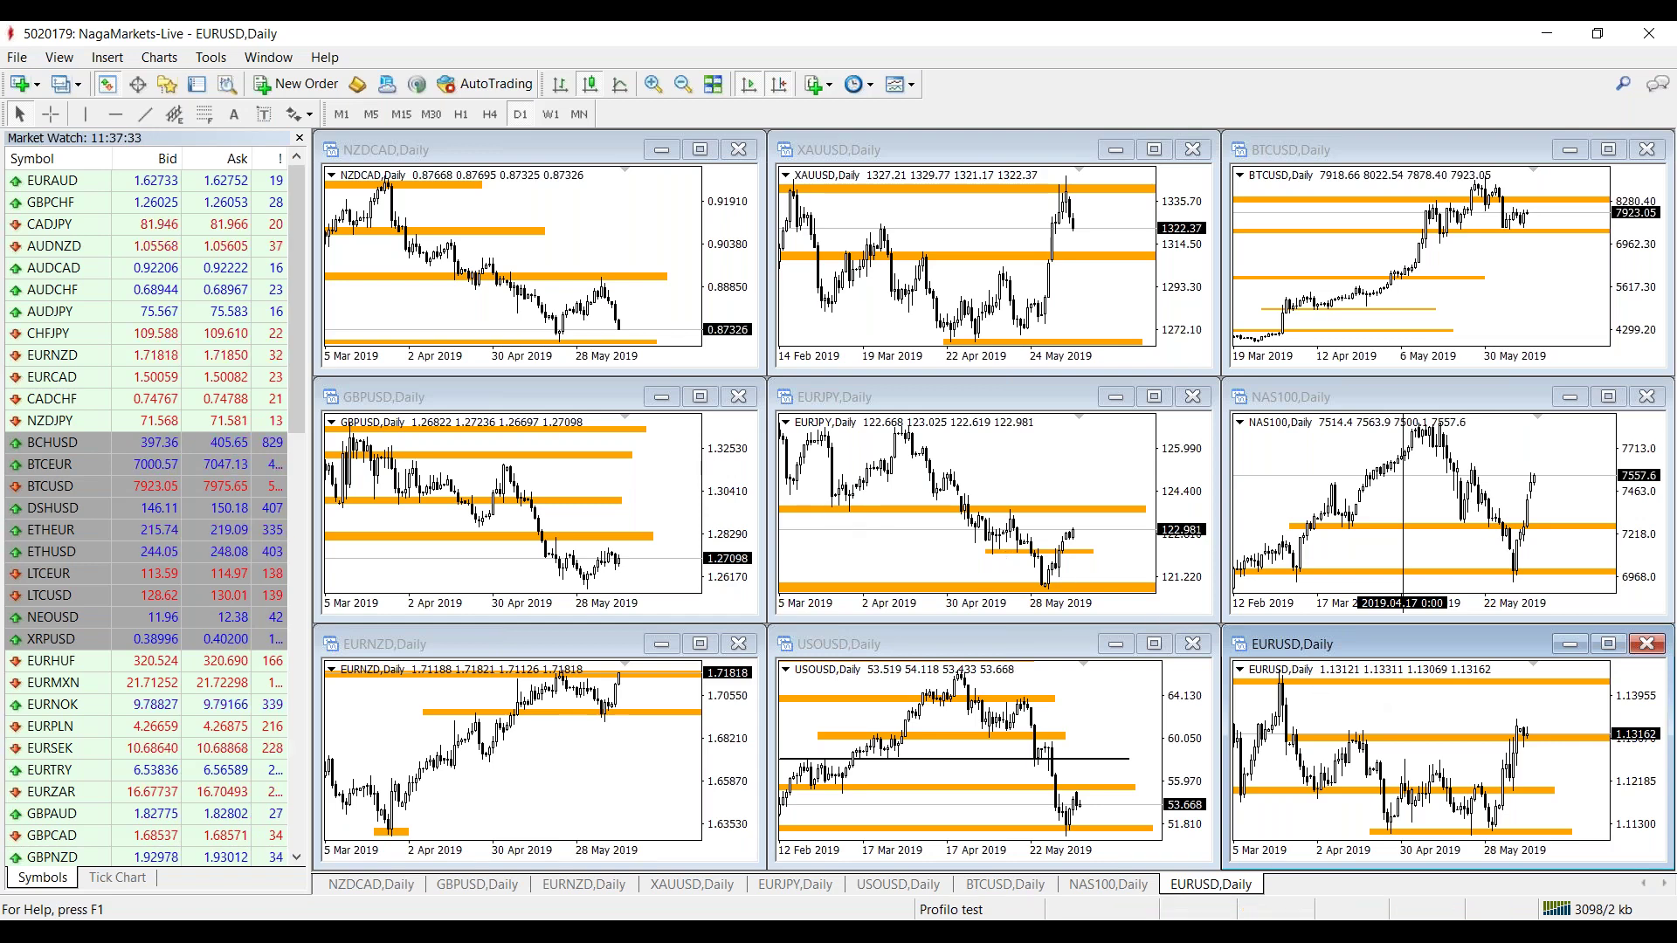
Maximise the NZDCAD daily chart to examine its price zones, and tile all the chart windows again.
{"action": "left_click", "coordinate": [568, 306]}
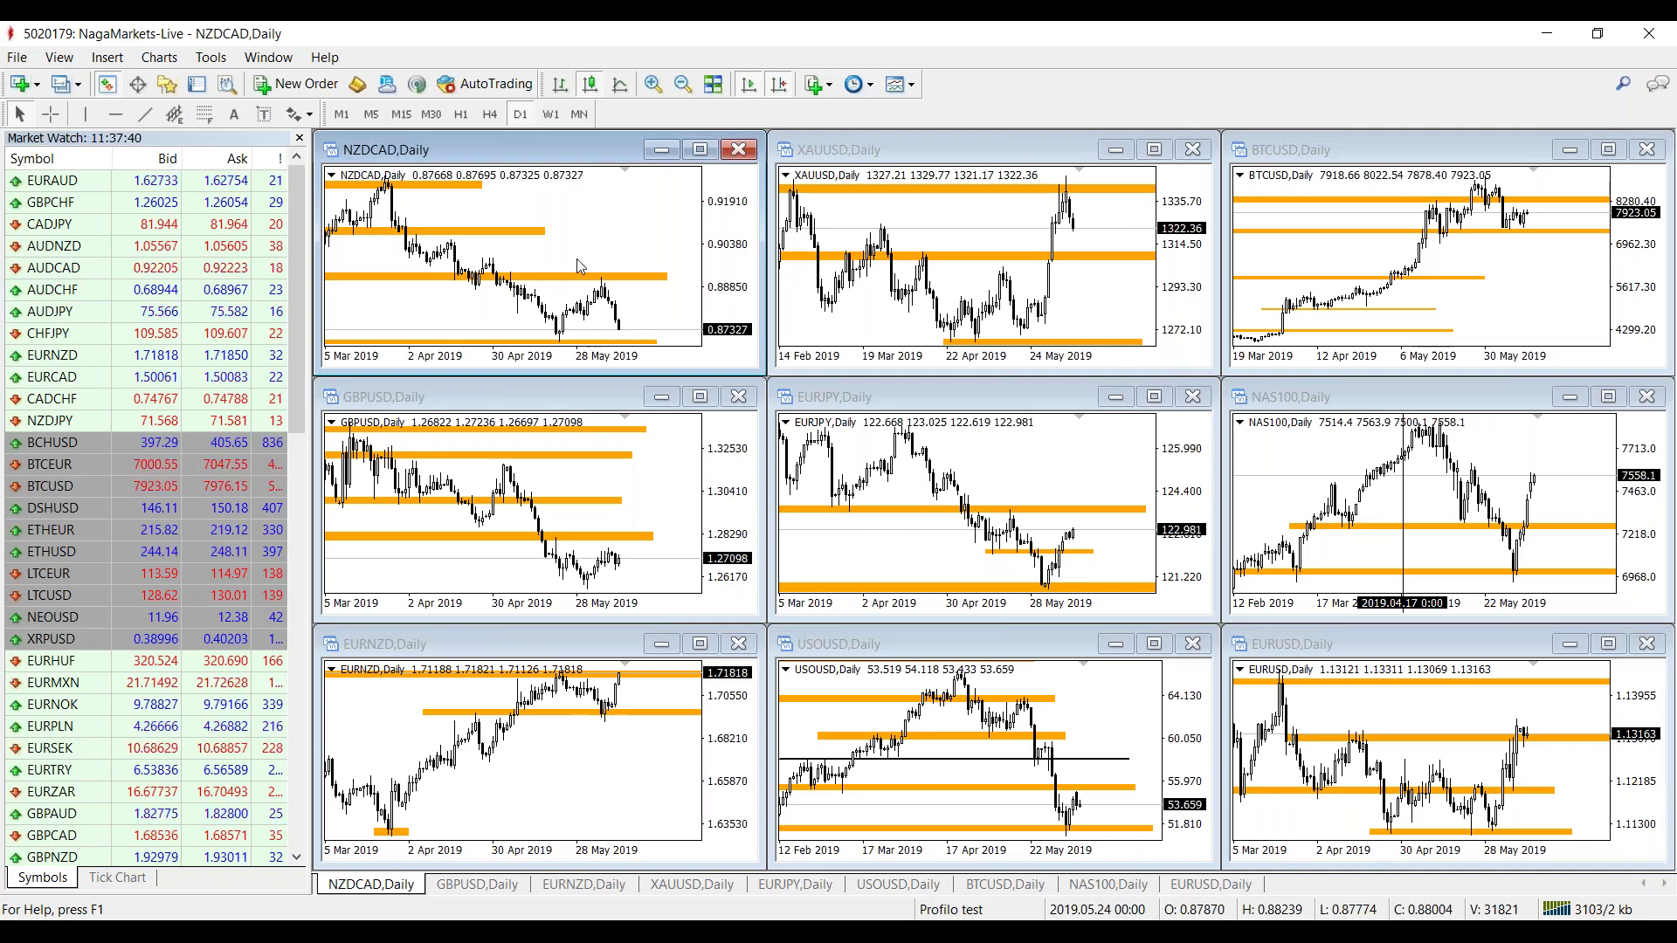
{"action": "left_click", "coordinate": [552, 288]}
{"action": "double_click", "coordinate": [552, 150]}
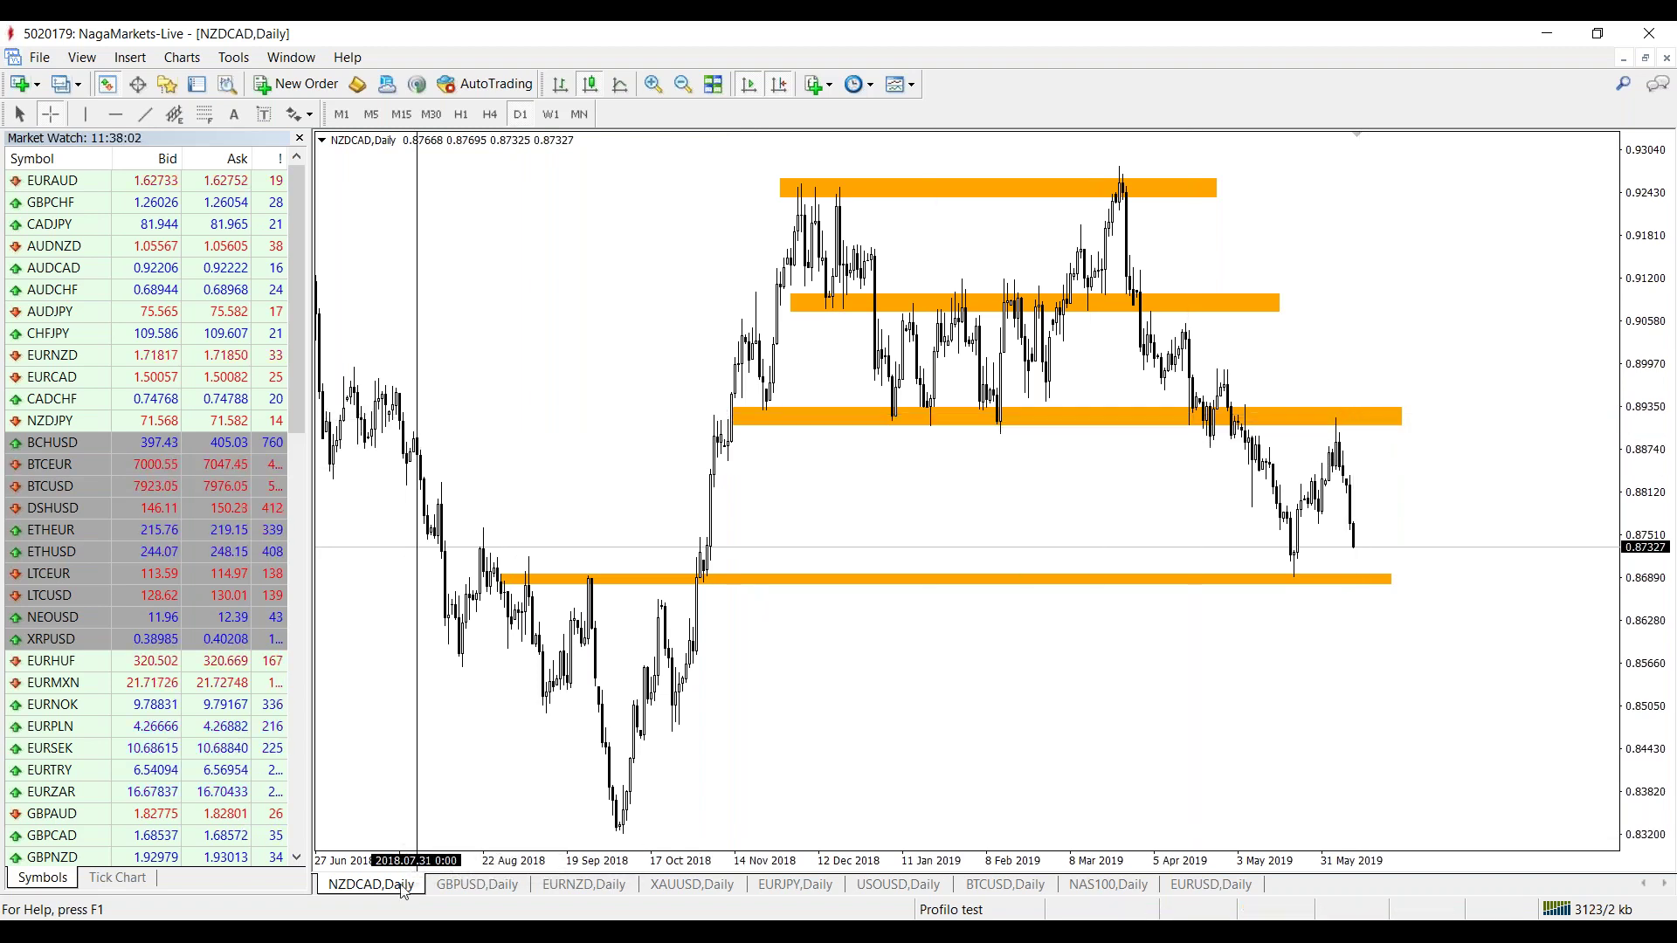
{"action": "key", "text": "alt+r"}
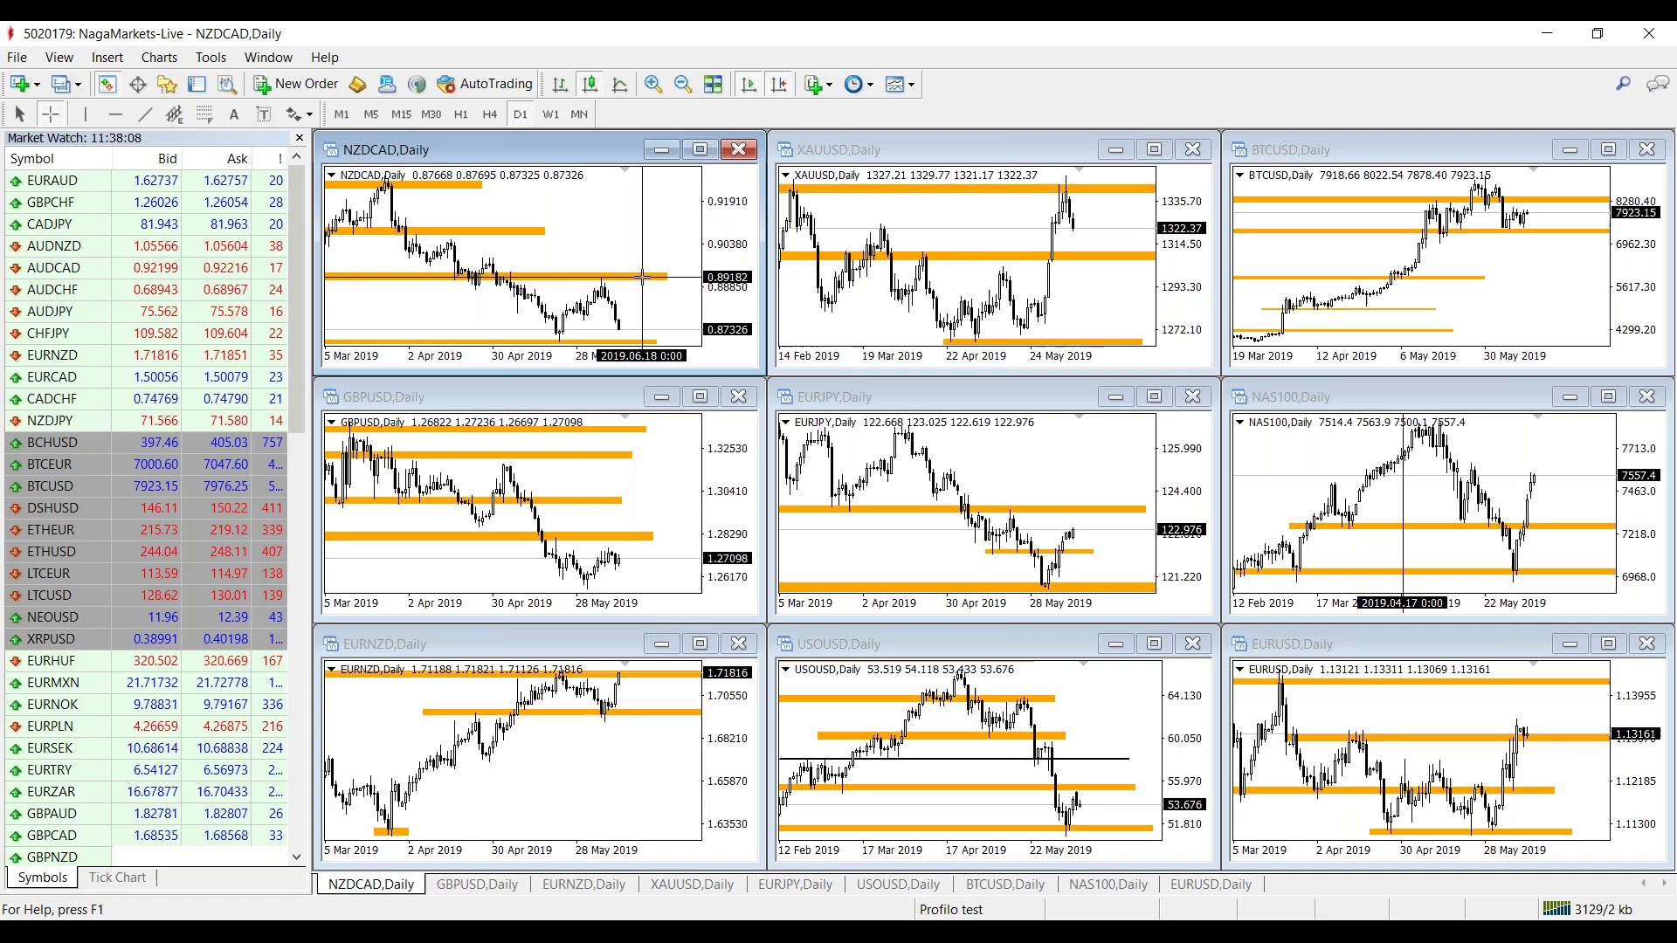
{"action": "left_click", "coordinate": [611, 302]}
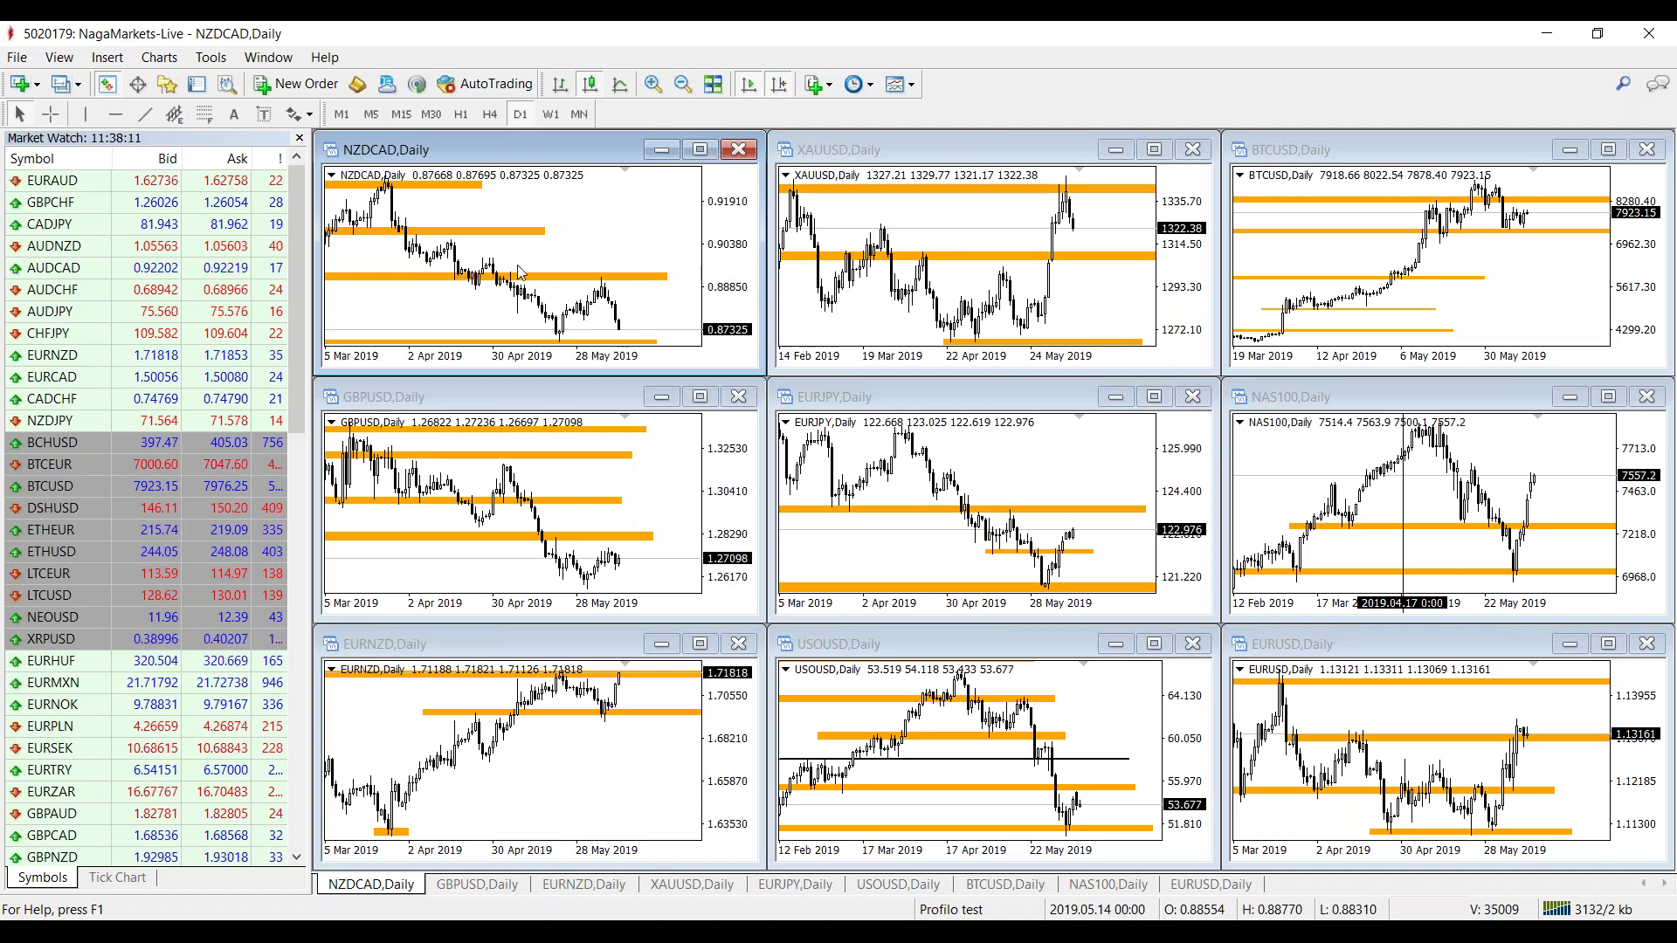
Maximise the EURUSD daily chart and zoom in on its candles from December 2018 to June 2019.
{"action": "left_click", "coordinate": [1330, 657]}
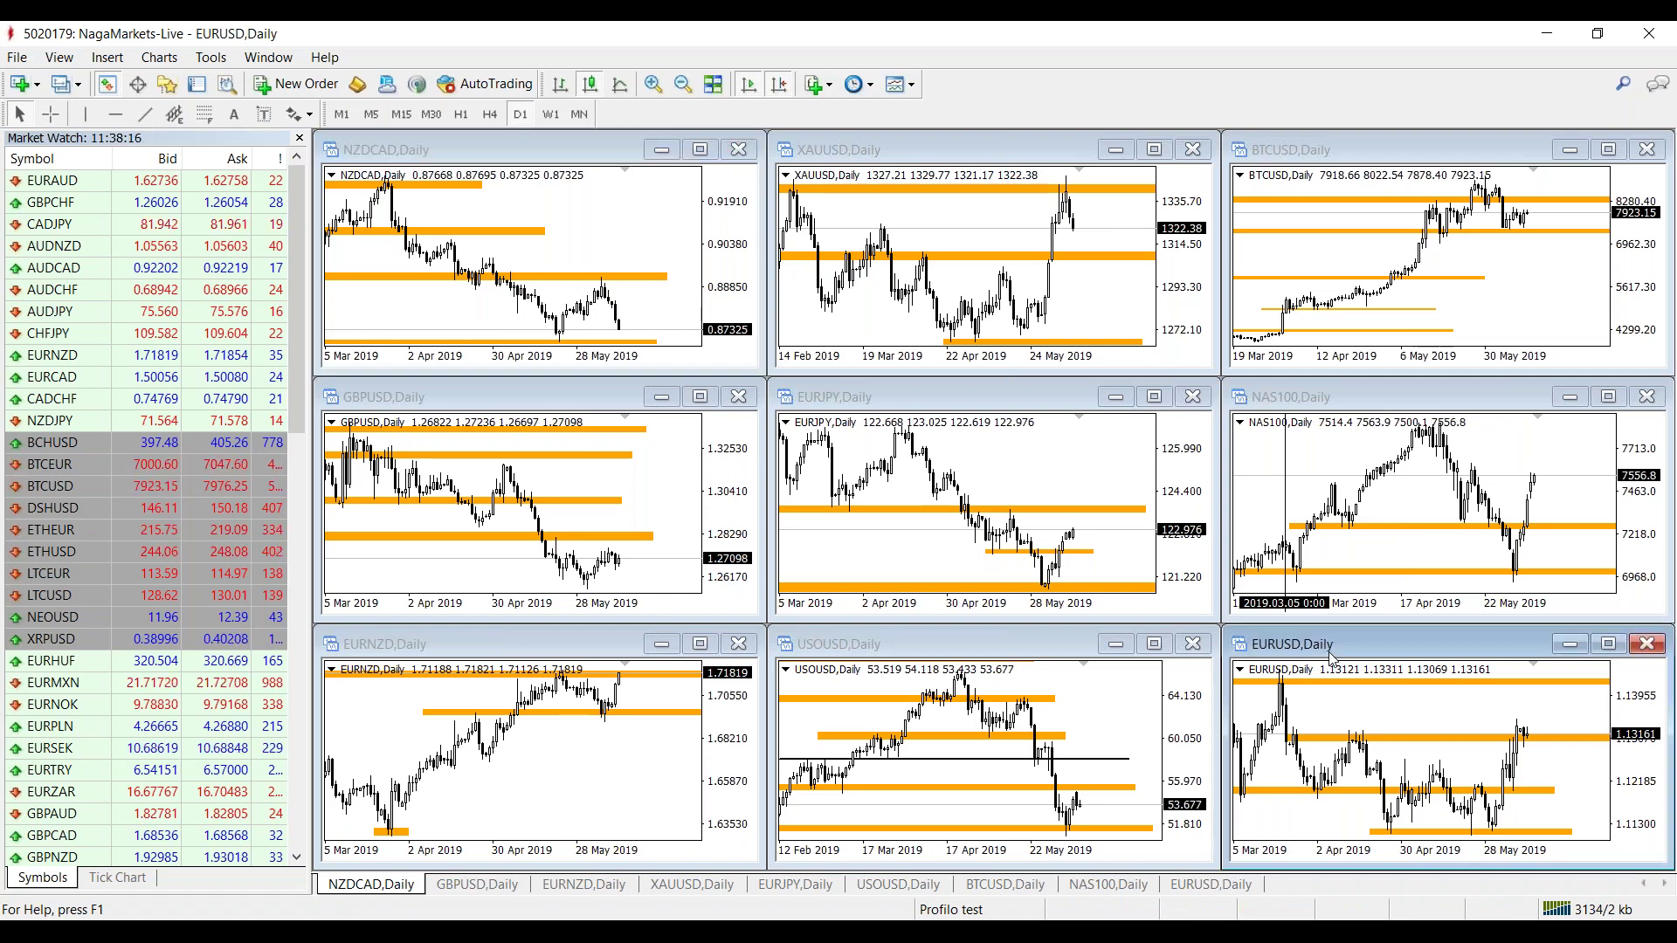
{"action": "double_click", "coordinate": [1330, 653]}
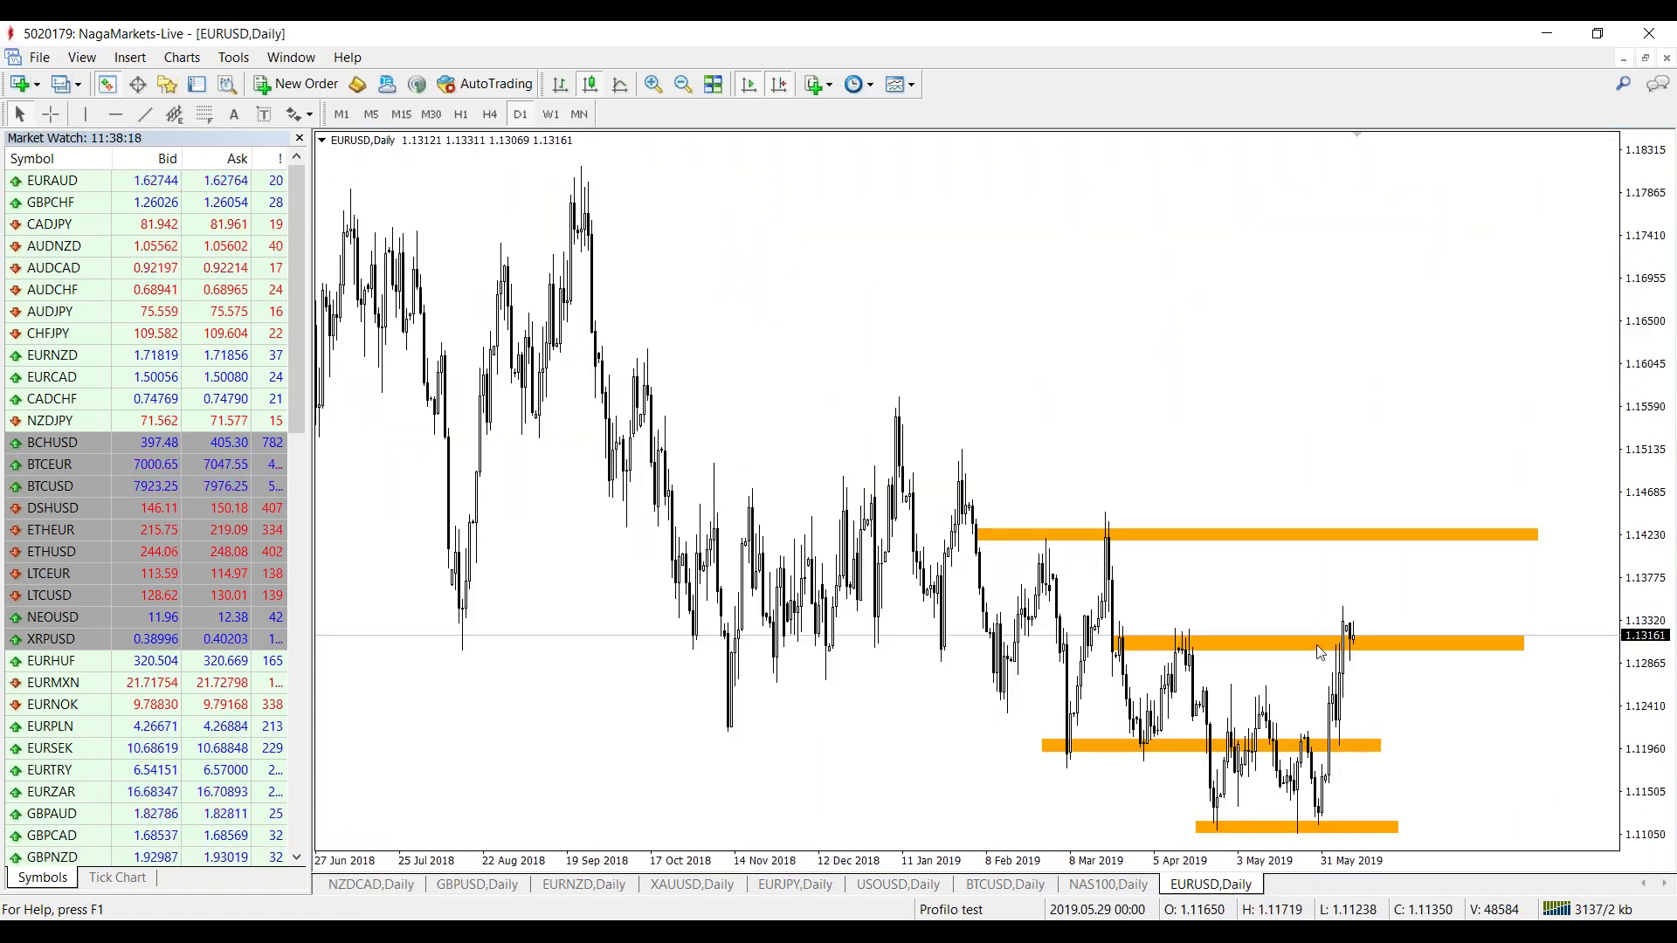
{"action": "key", "text": "ctrl+f"}
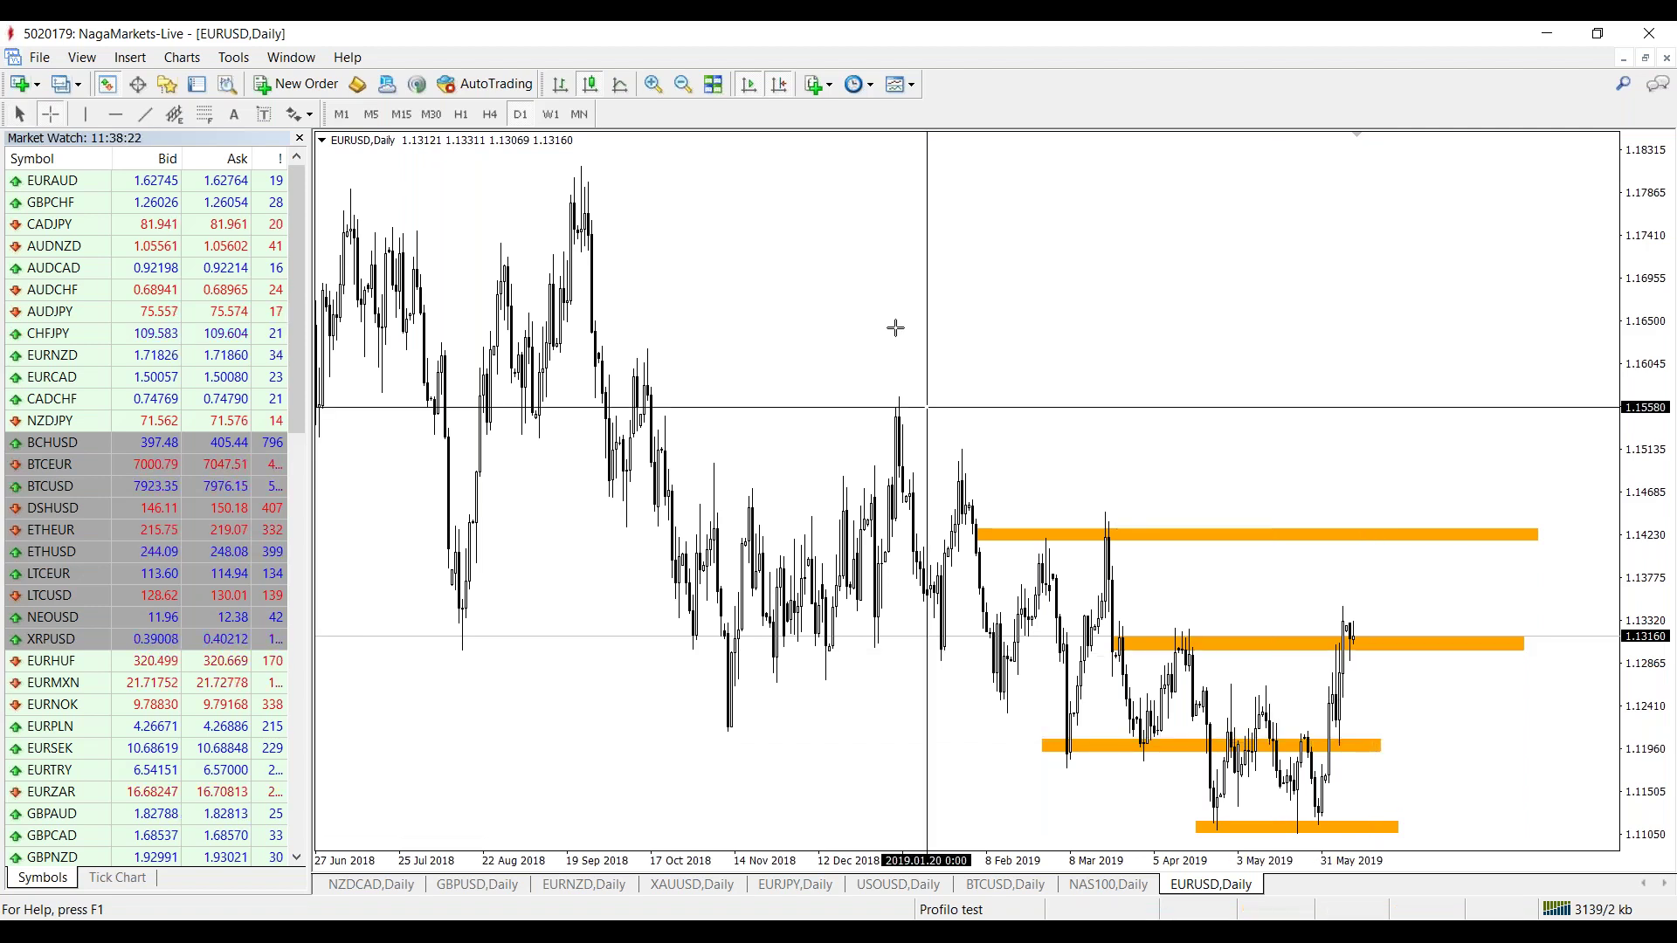
{"action": "left_click", "coordinate": [657, 83]}
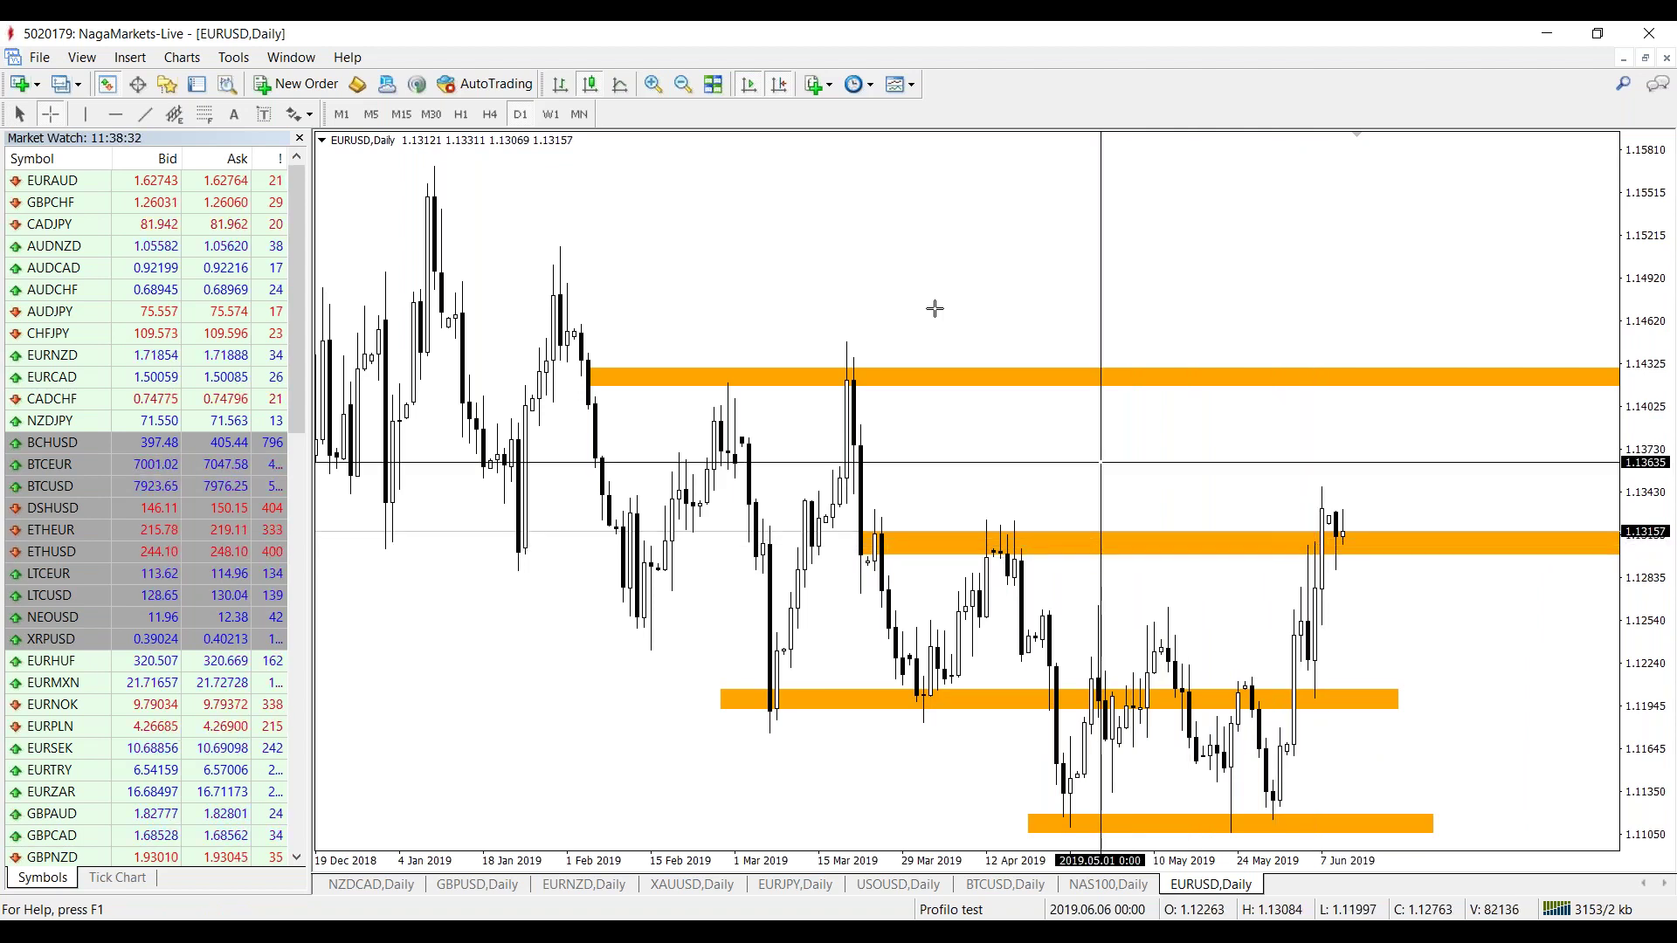
Examine the EURUSD candles and orange zones with the chart shift switched off, and restore the shift to inspect the latest candles.
{"action": "left_click", "coordinate": [778, 84]}
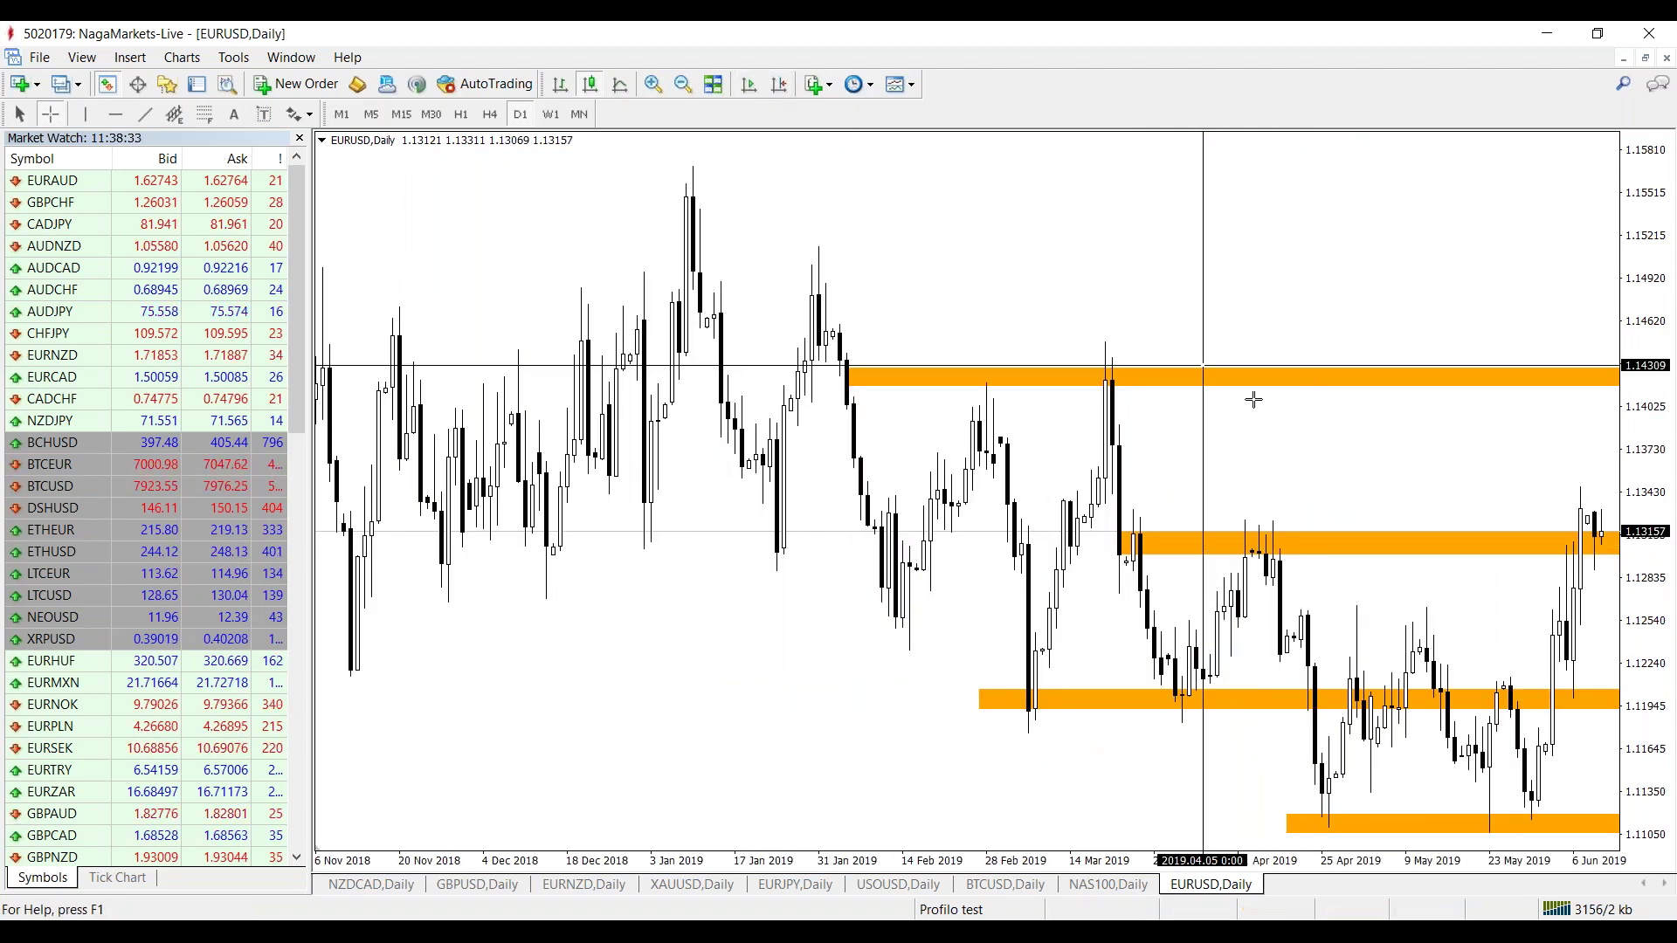
{"action": "left_click_drag", "start_coordinate": [1173, 463], "coordinate": [1229, 463]}
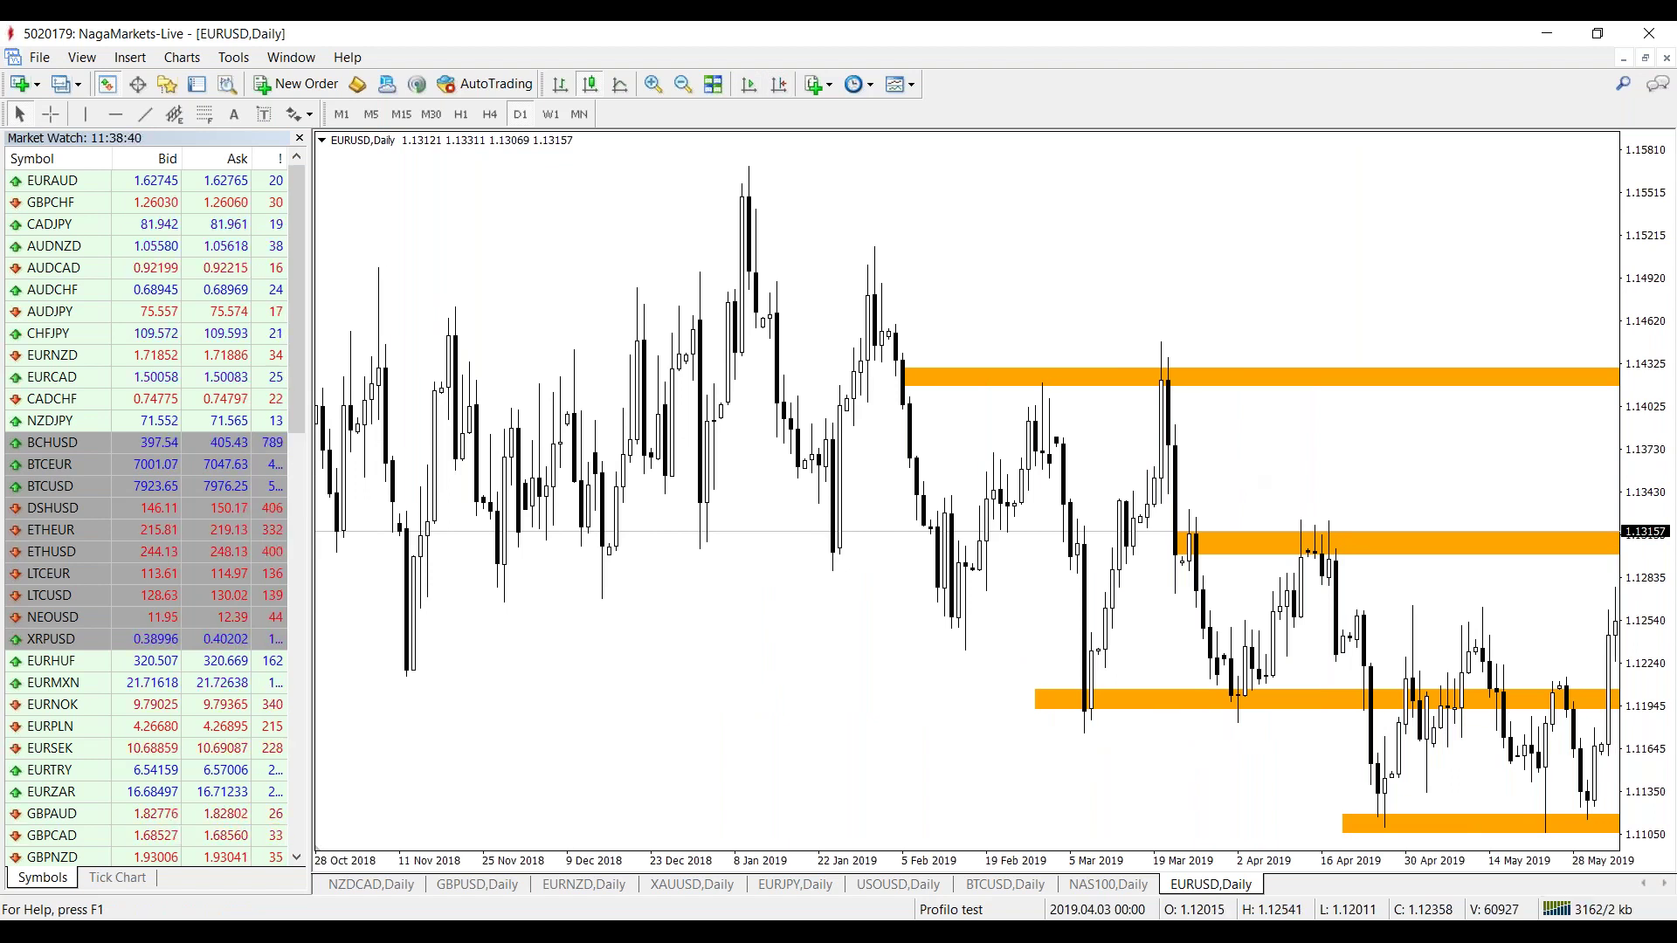
{"action": "middle_click", "coordinate": [1391, 545]}
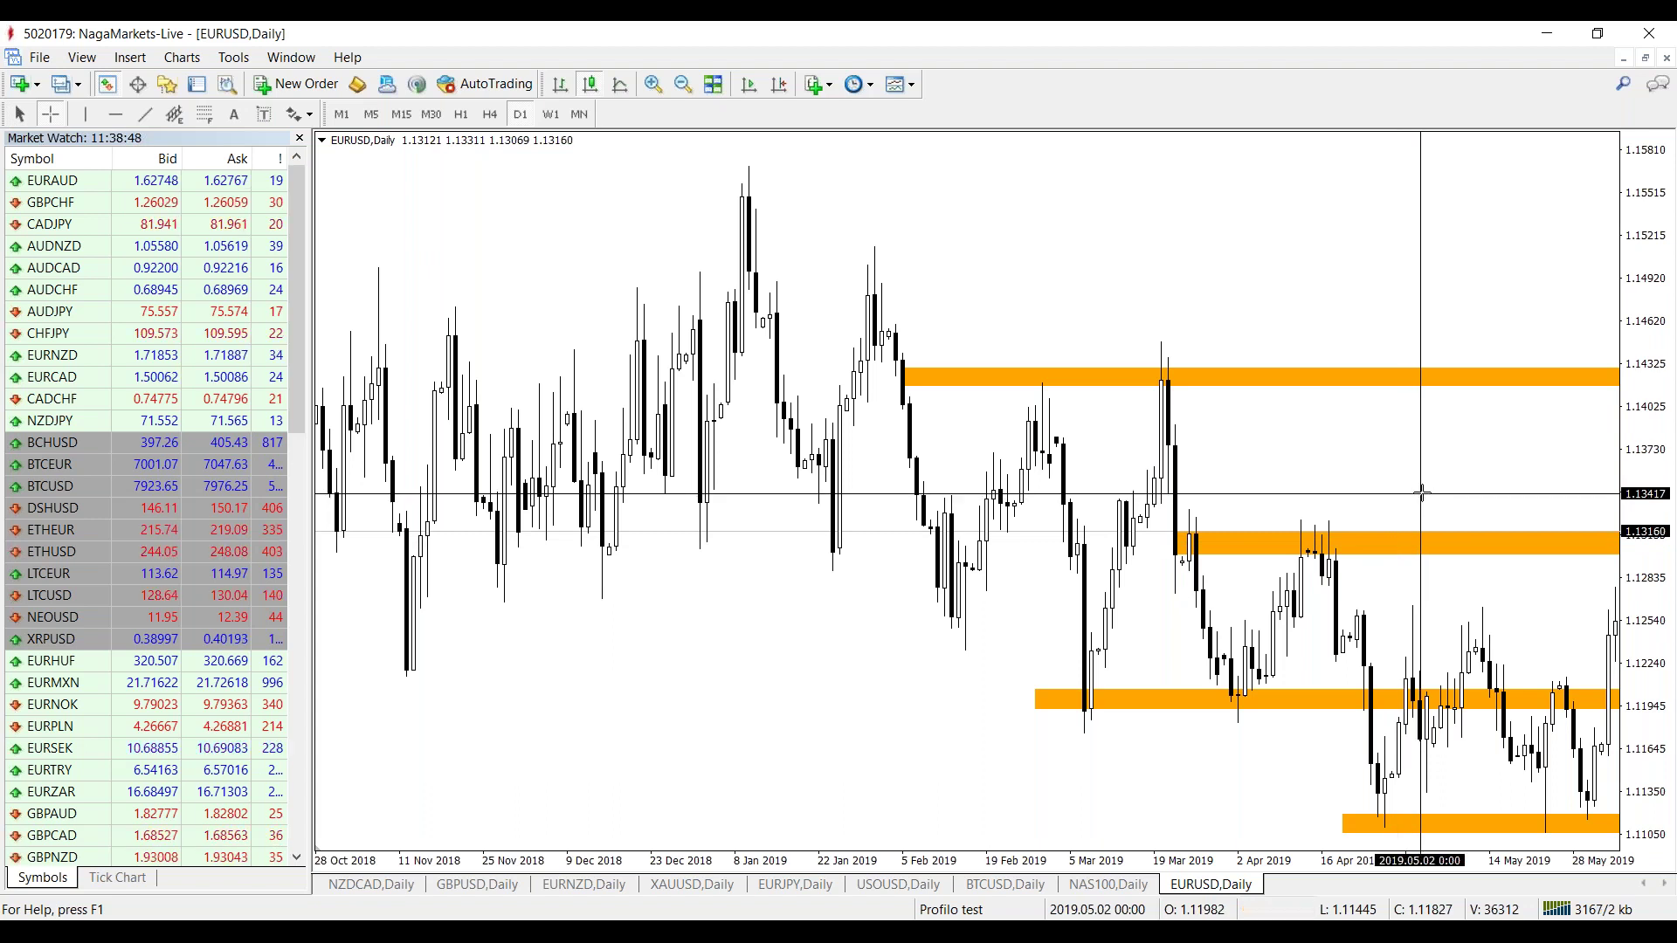
{"action": "scroll", "coordinate": [1420, 491], "scroll_direction": "down", "scroll_amount": 2}
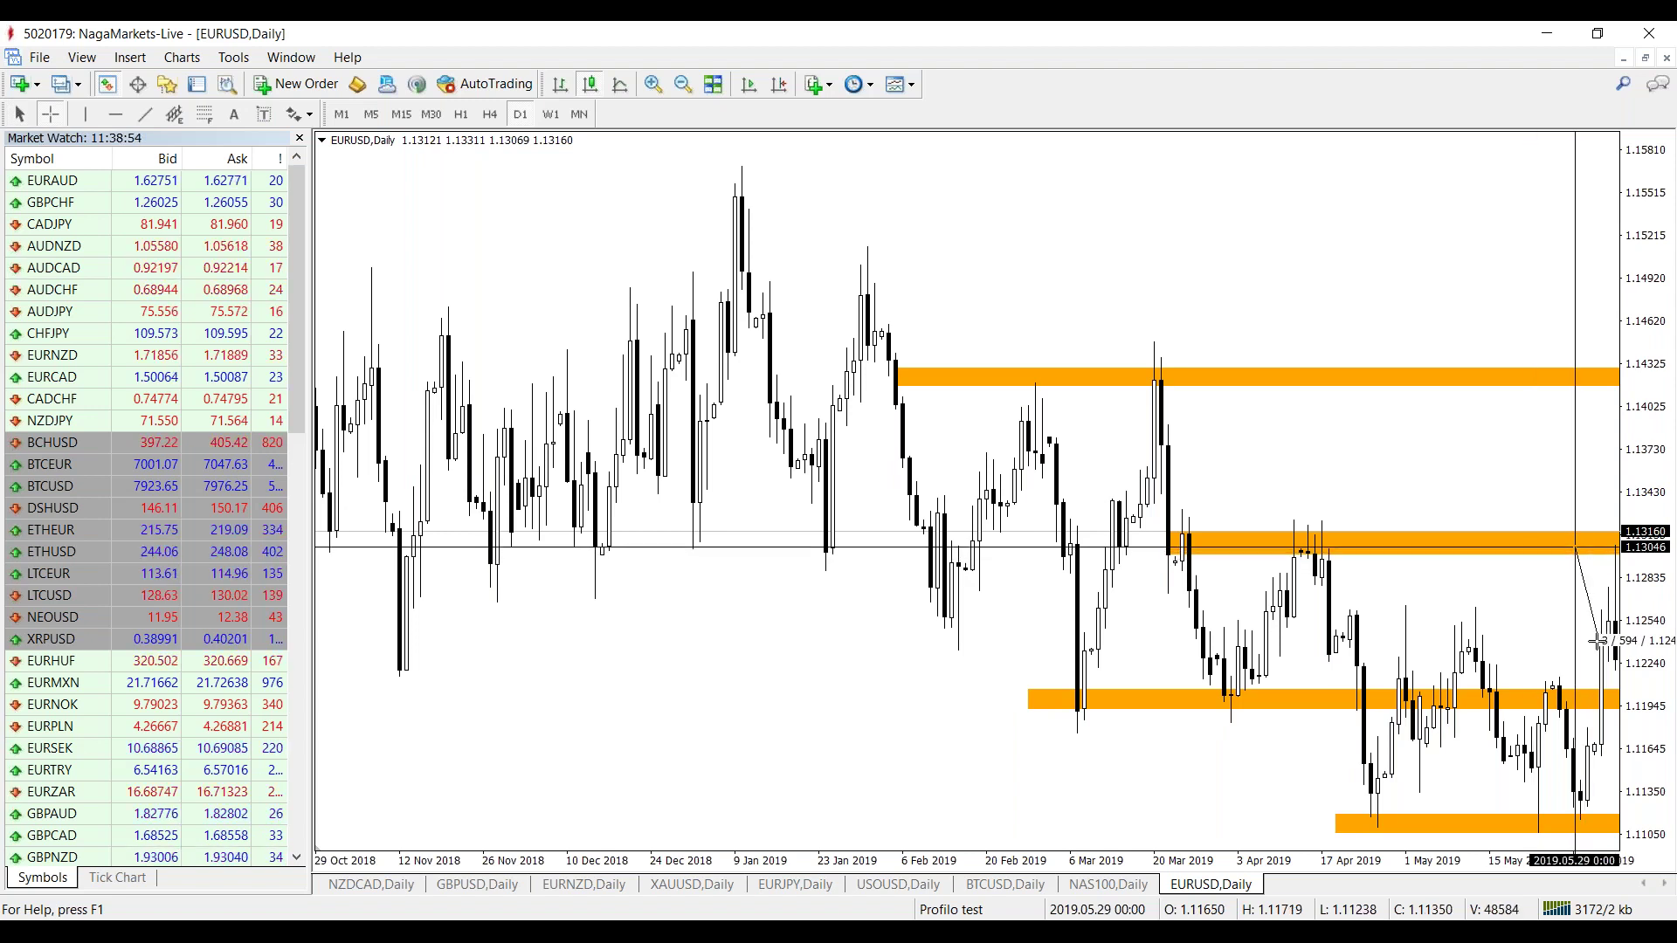
{"action": "right_click", "coordinate": [1460, 471]}
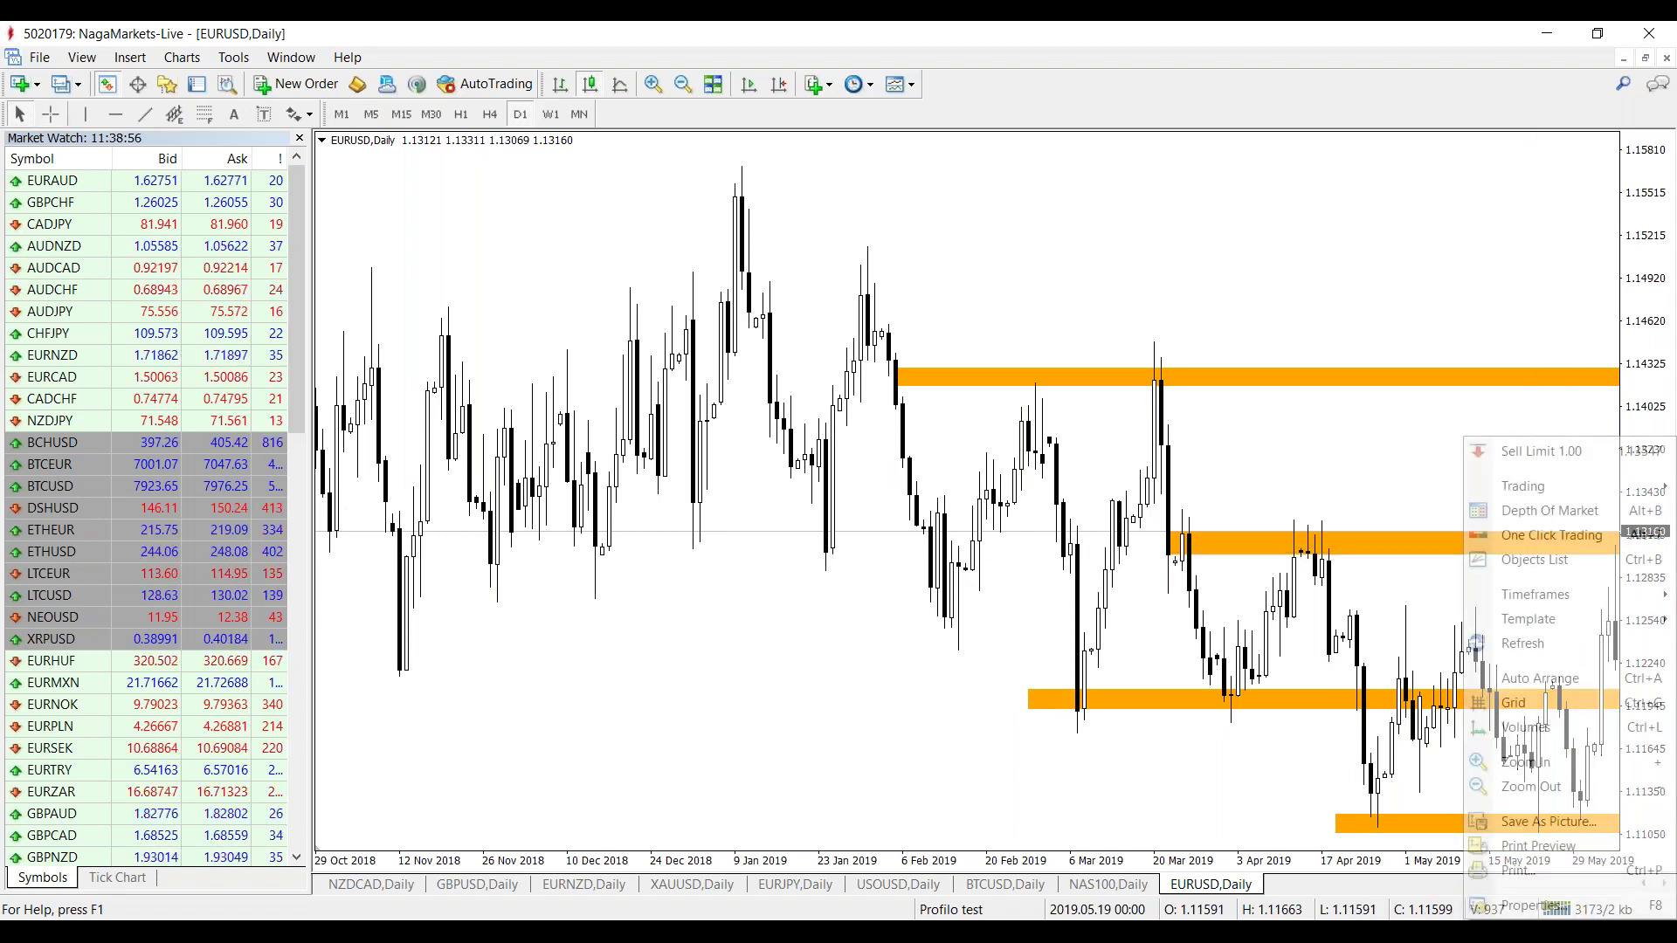
{"action": "scroll", "coordinate": [1460, 472], "scroll_direction": "down", "scroll_amount": 3}
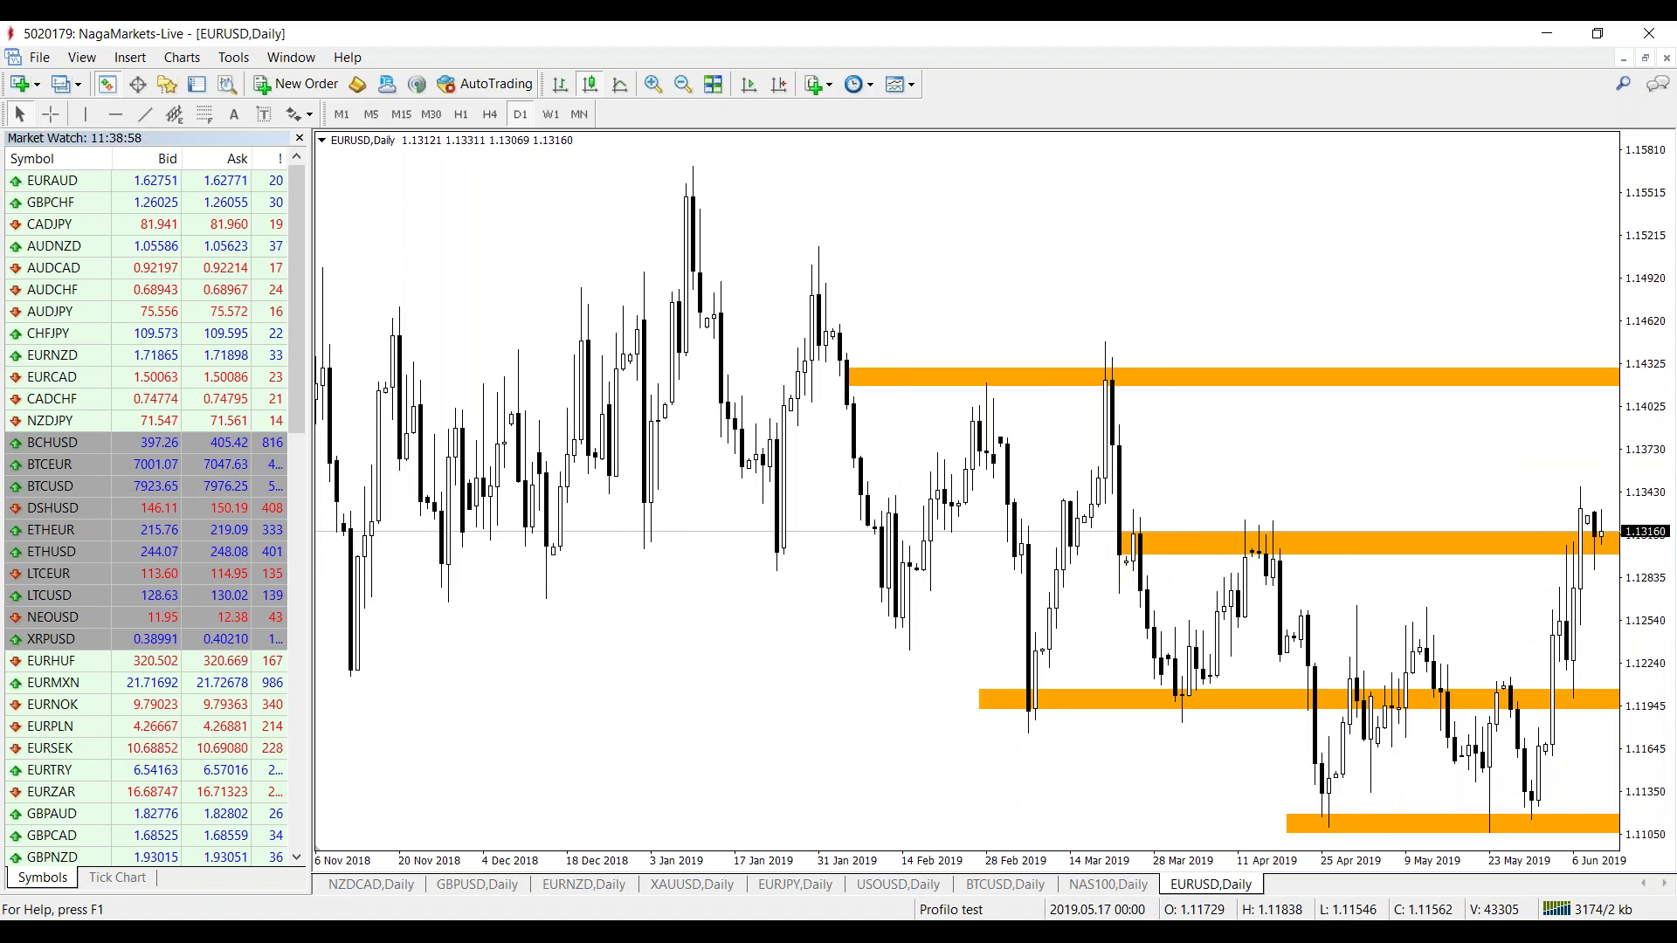
{"action": "scroll", "coordinate": [1433, 463], "scroll_direction": "up", "scroll_amount": 3}
{"action": "scroll", "coordinate": [1430, 462], "scroll_direction": "down", "scroll_amount": 2}
{"action": "middle_click", "coordinate": [1554, 562]}
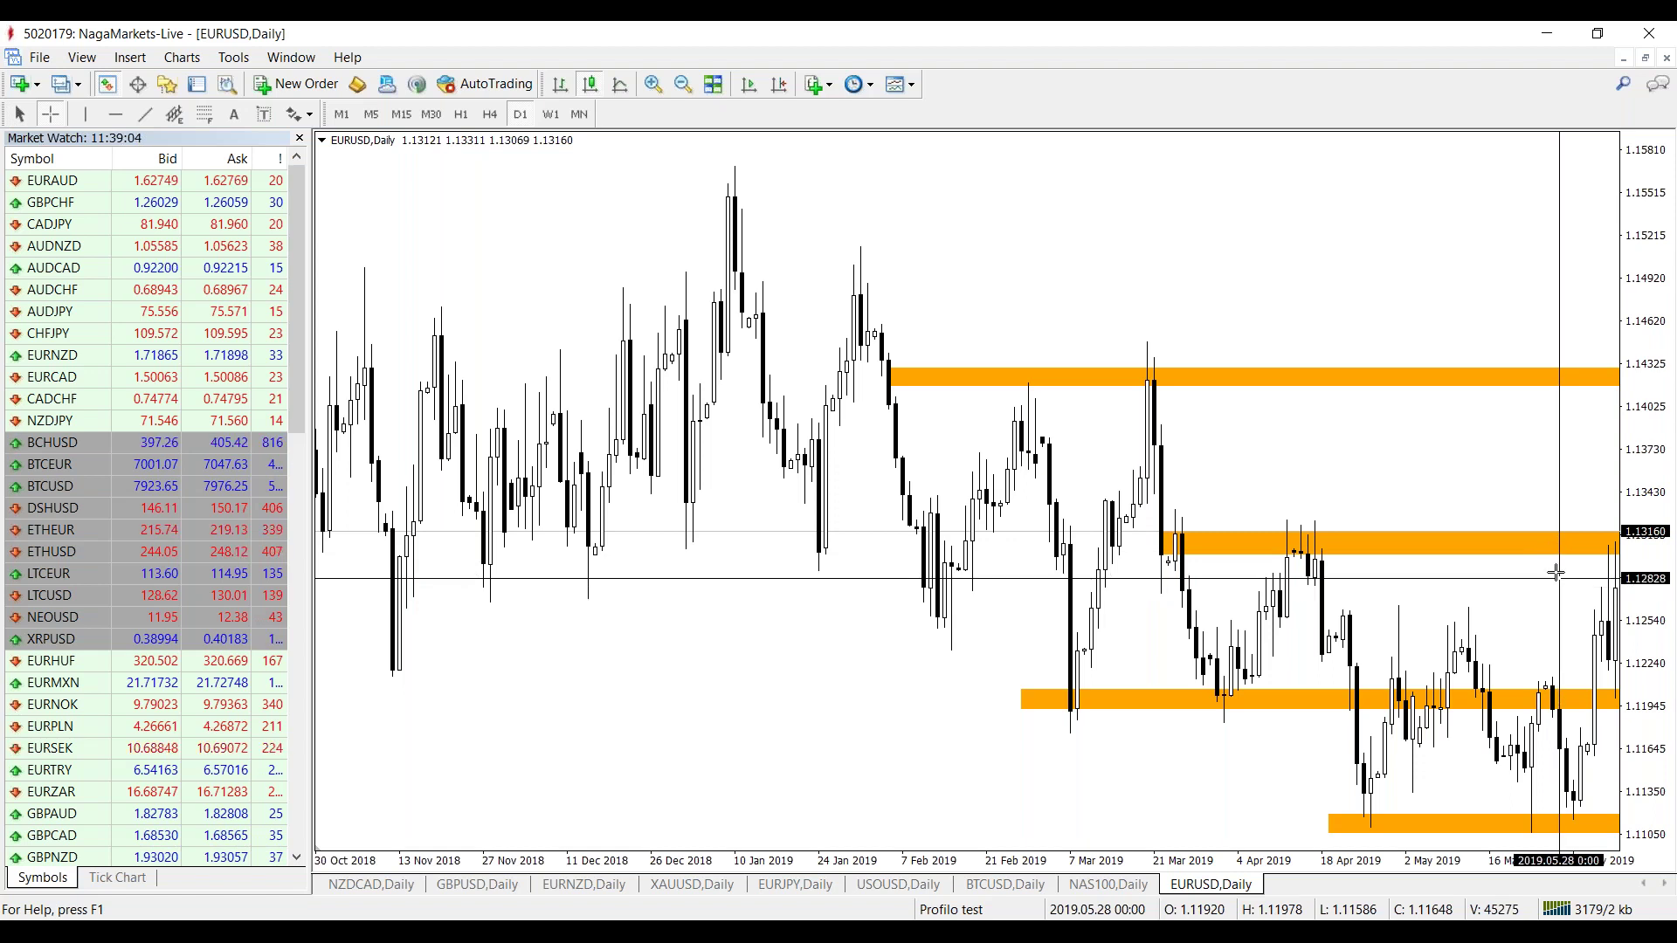
{"action": "left_click_drag", "start_coordinate": [1577, 589], "coordinate": [1545, 489]}
{"action": "scroll", "coordinate": [1537, 475], "scroll_direction": "down", "scroll_amount": 2}
{"action": "scroll", "coordinate": [1537, 475], "scroll_direction": "up", "scroll_amount": 2}
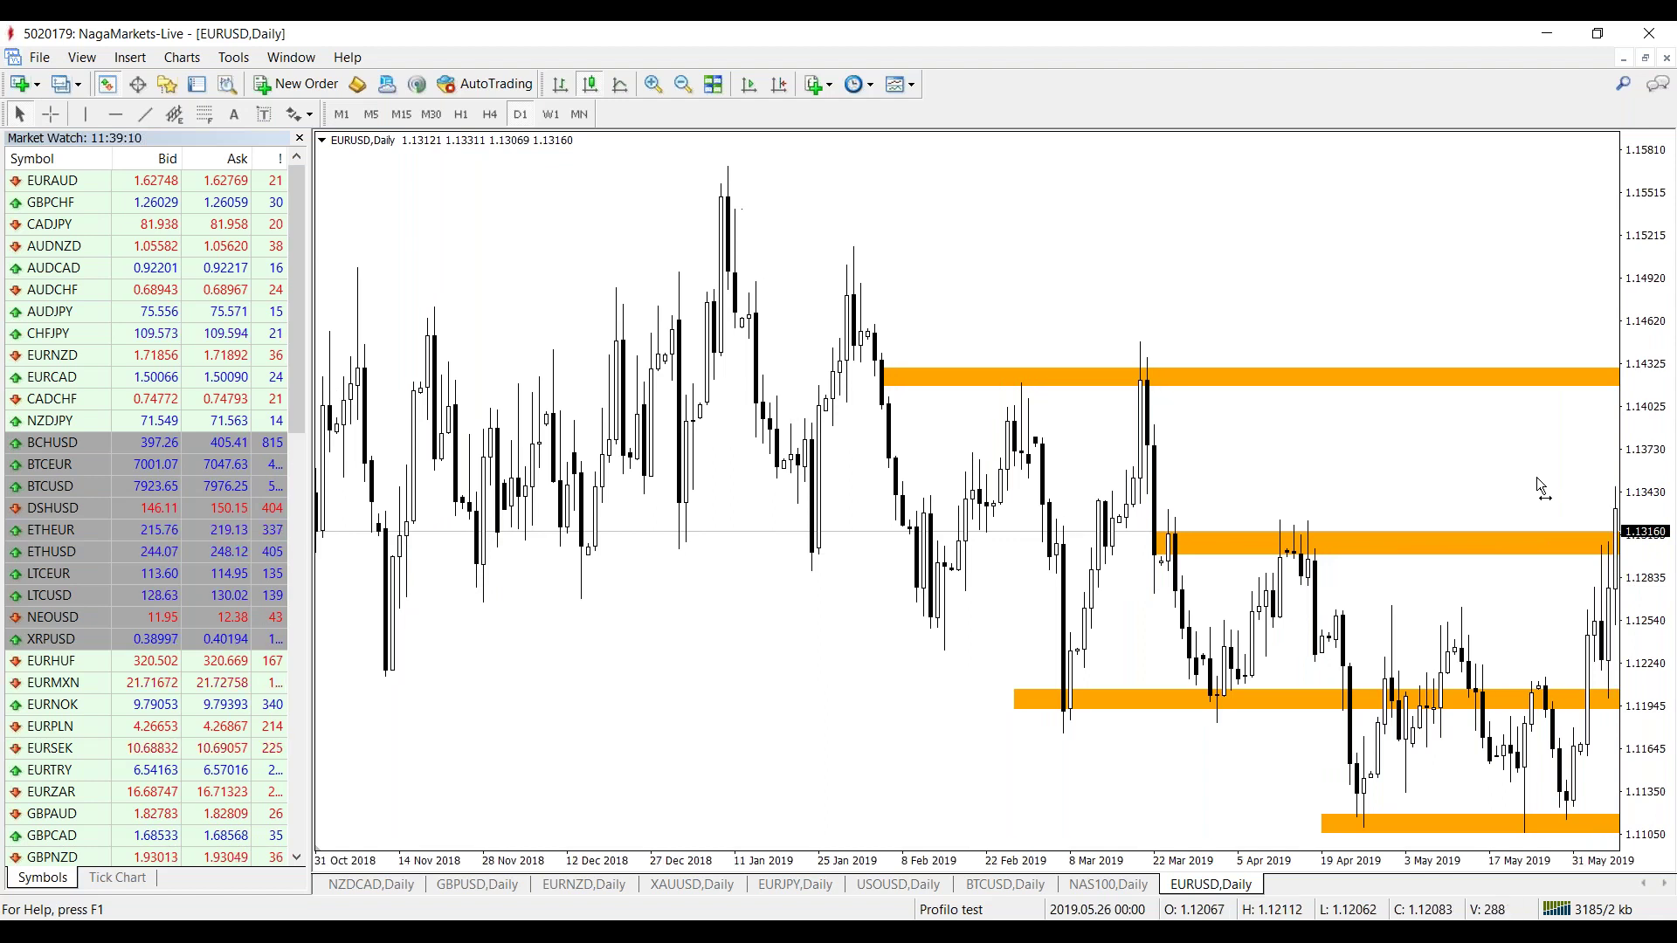
{"action": "scroll", "coordinate": [1533, 476], "scroll_direction": "down", "scroll_amount": 4}
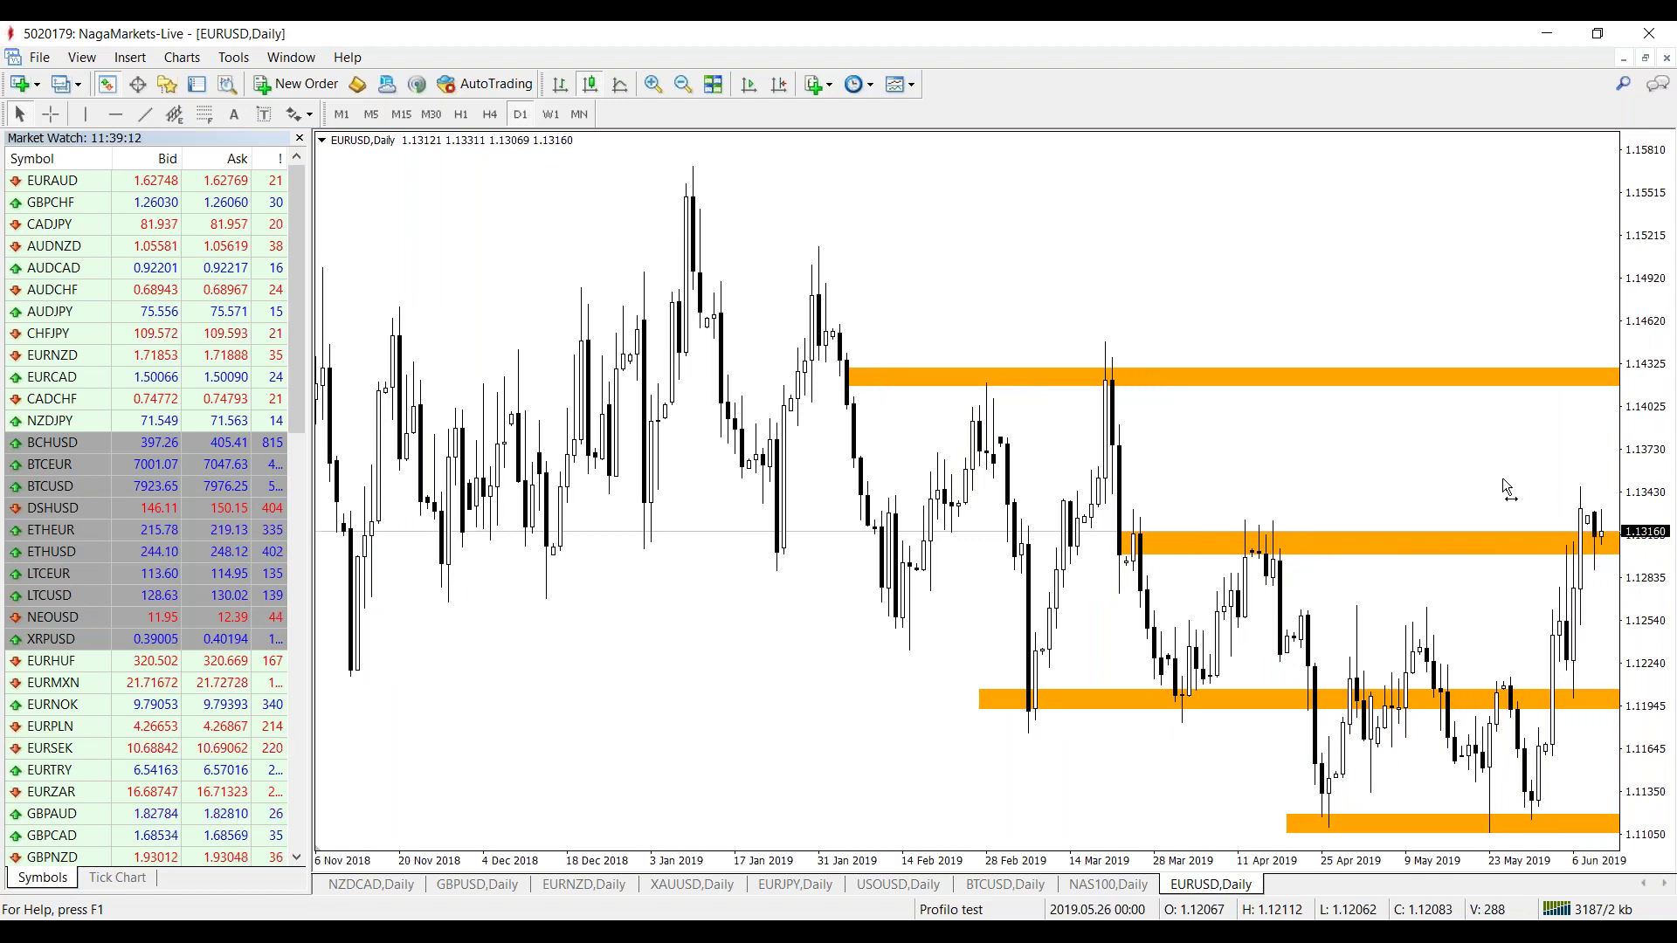
{"action": "left_click", "coordinate": [778, 84]}
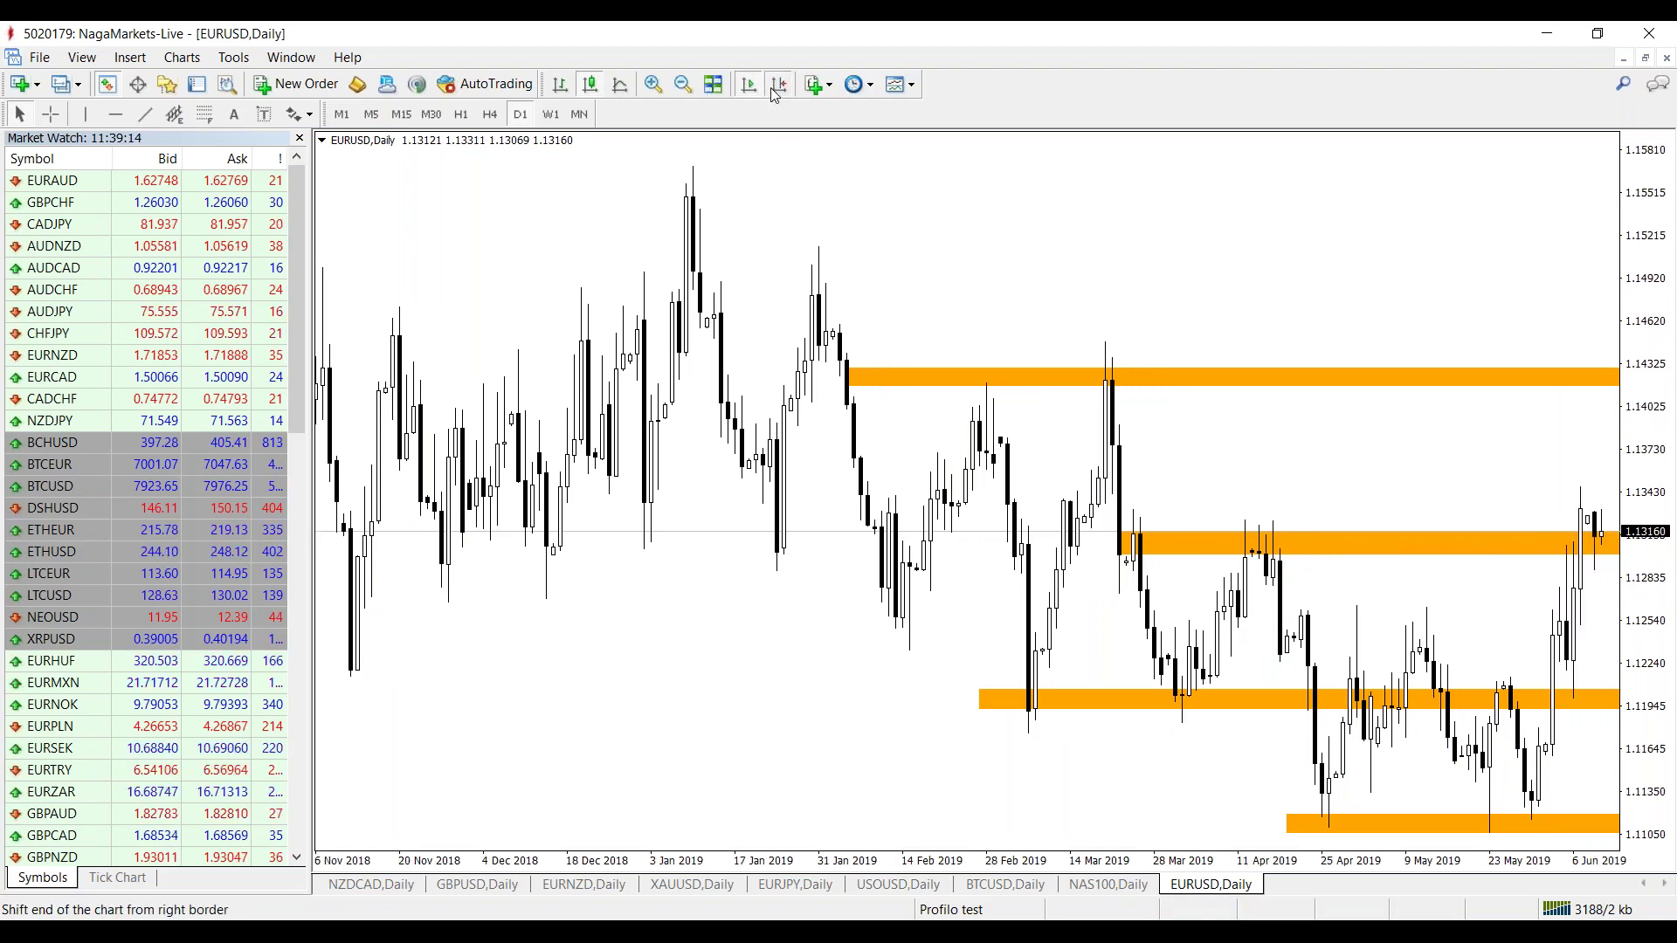
{"action": "middle_click", "coordinate": [1282, 563]}
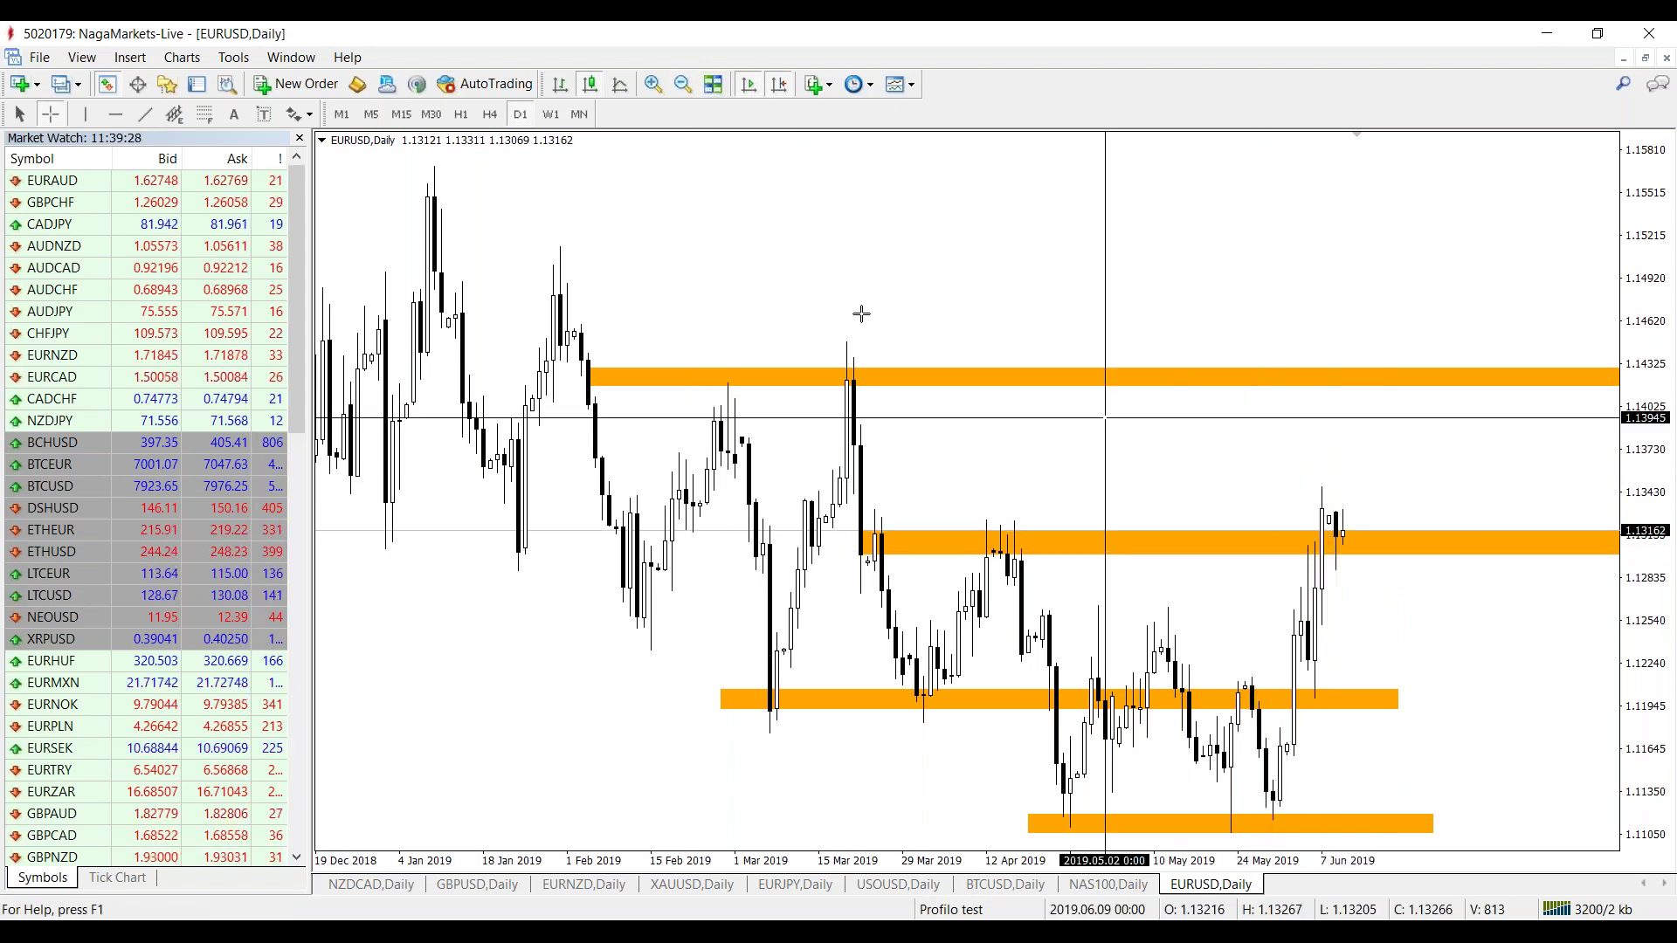
Draw a rising trendline from the zone at the current price up to the top zone and move it slightly further into the future.
{"action": "key", "text": "Escape"}
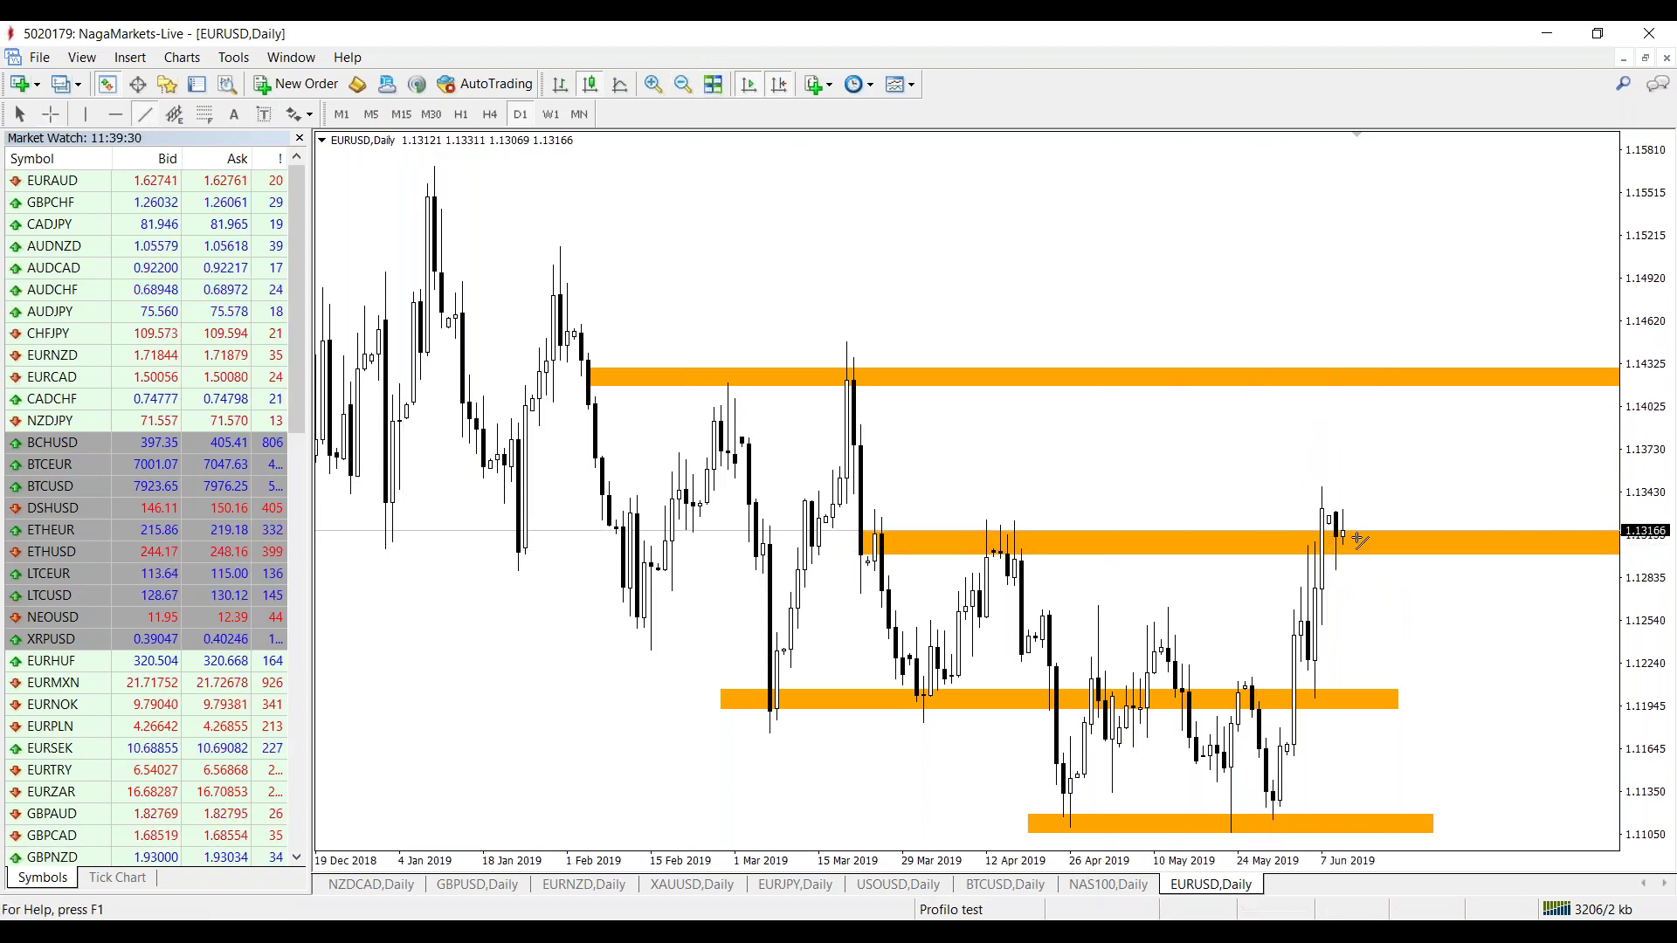
{"action": "left_click_drag", "start_coordinate": [1355, 543], "coordinate": [1388, 375]}
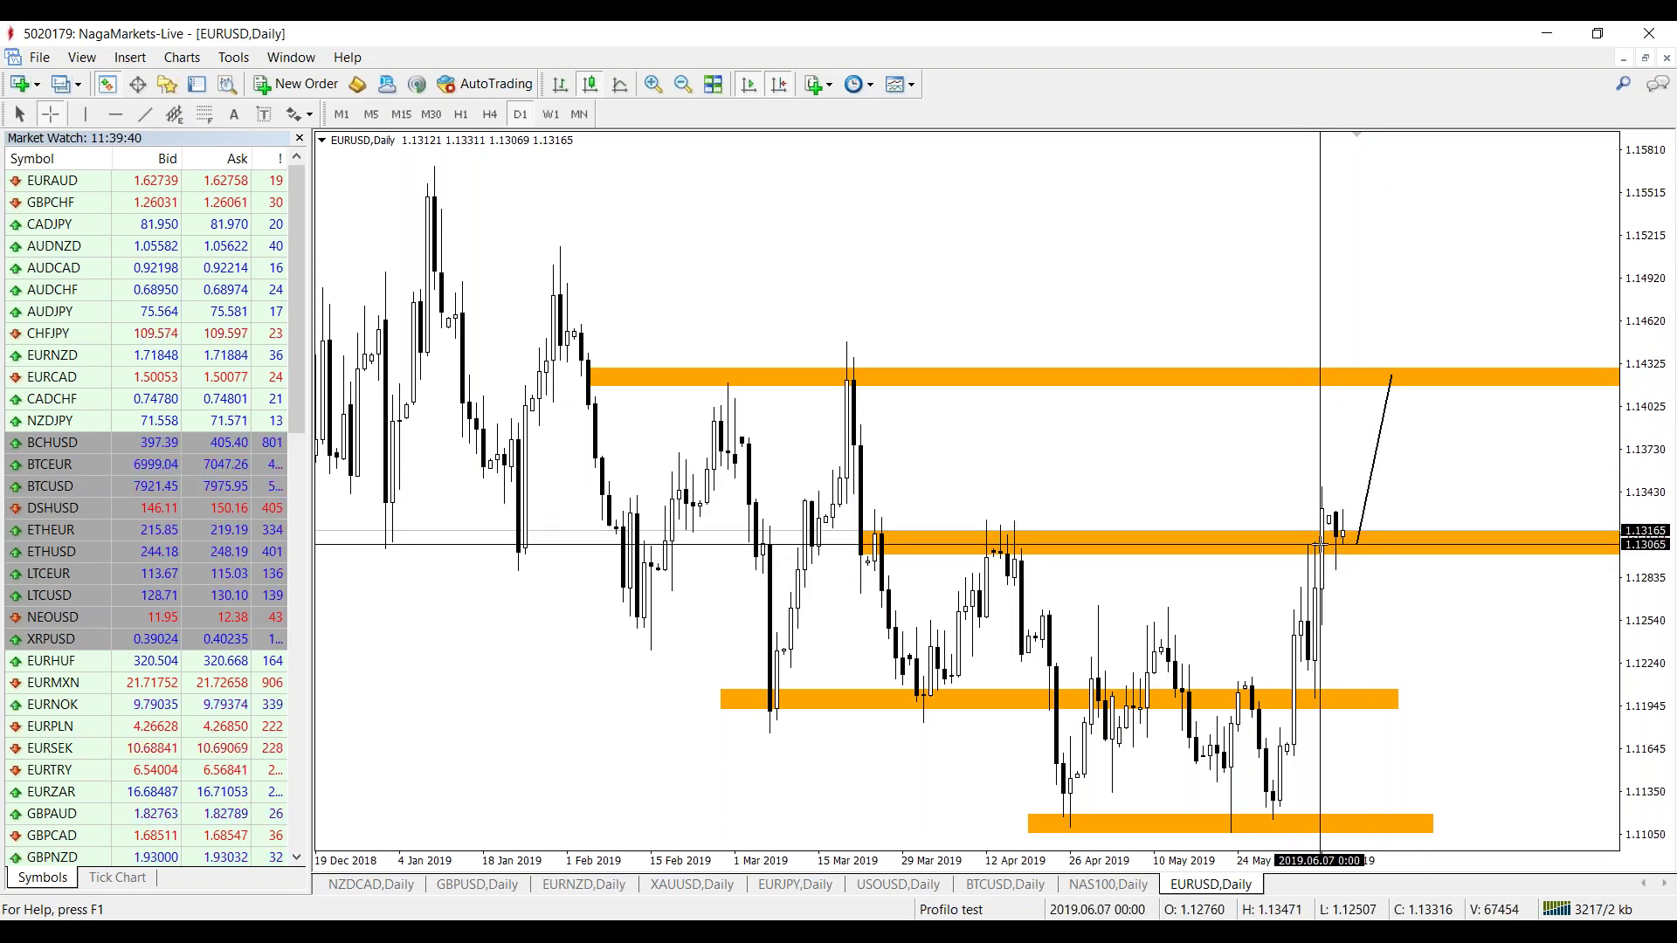
{"action": "double_click", "coordinate": [1373, 463]}
{"action": "left_click_drag", "start_coordinate": [1373, 464], "coordinate": [1392, 461]}
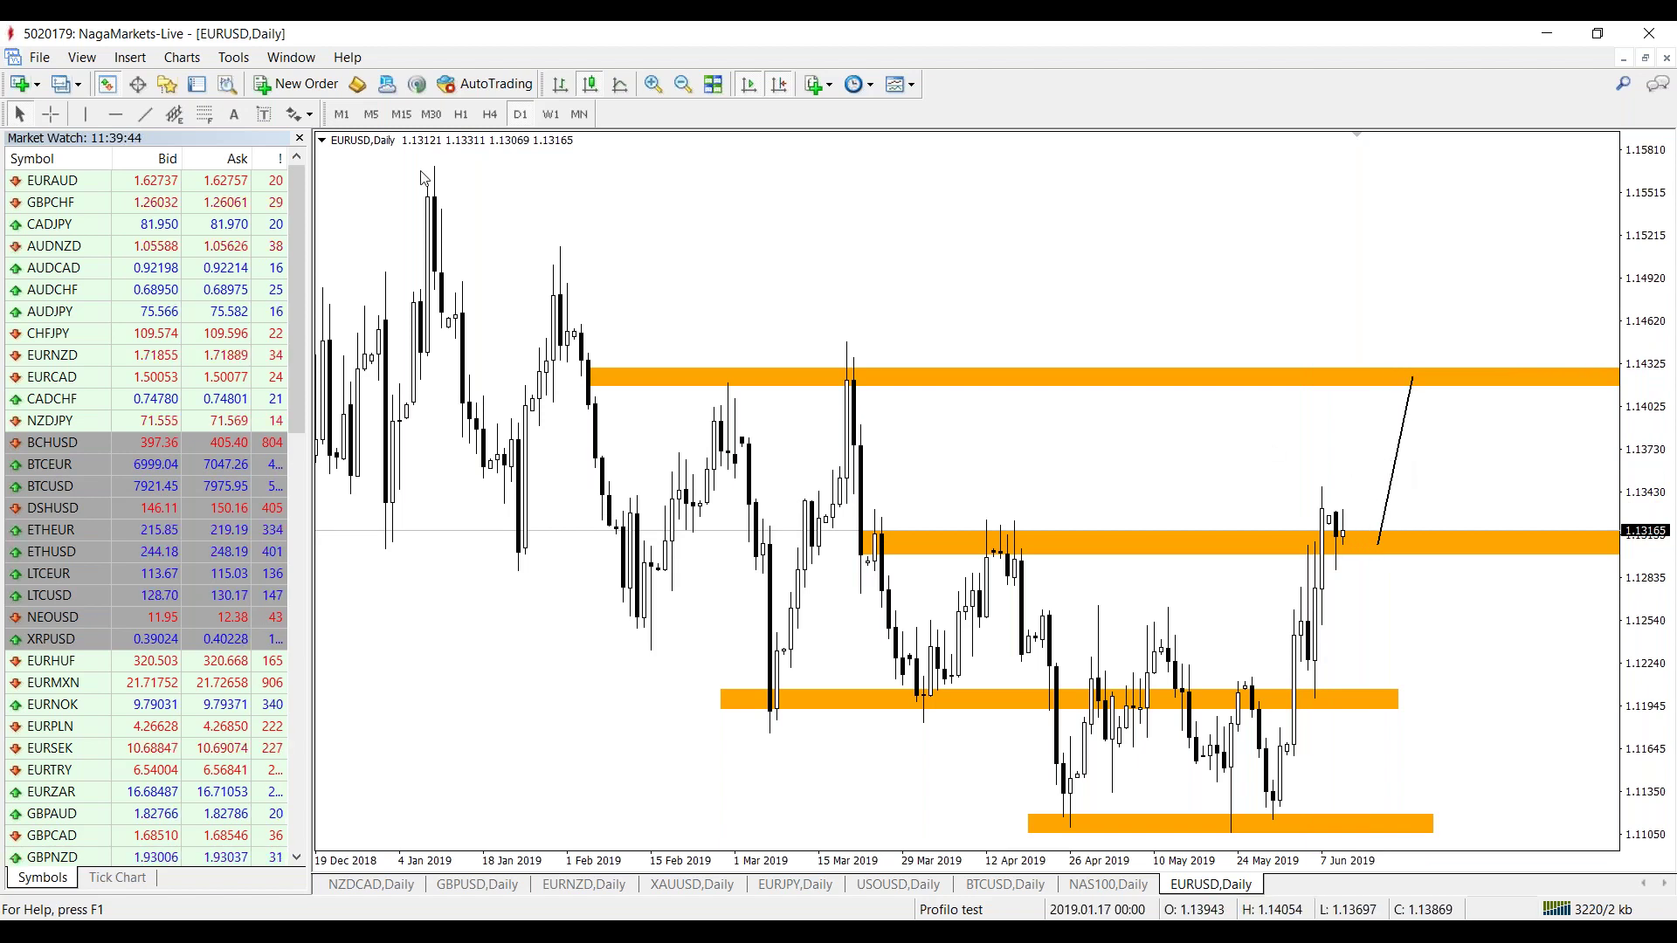
{"action": "left_click", "coordinate": [145, 114]}
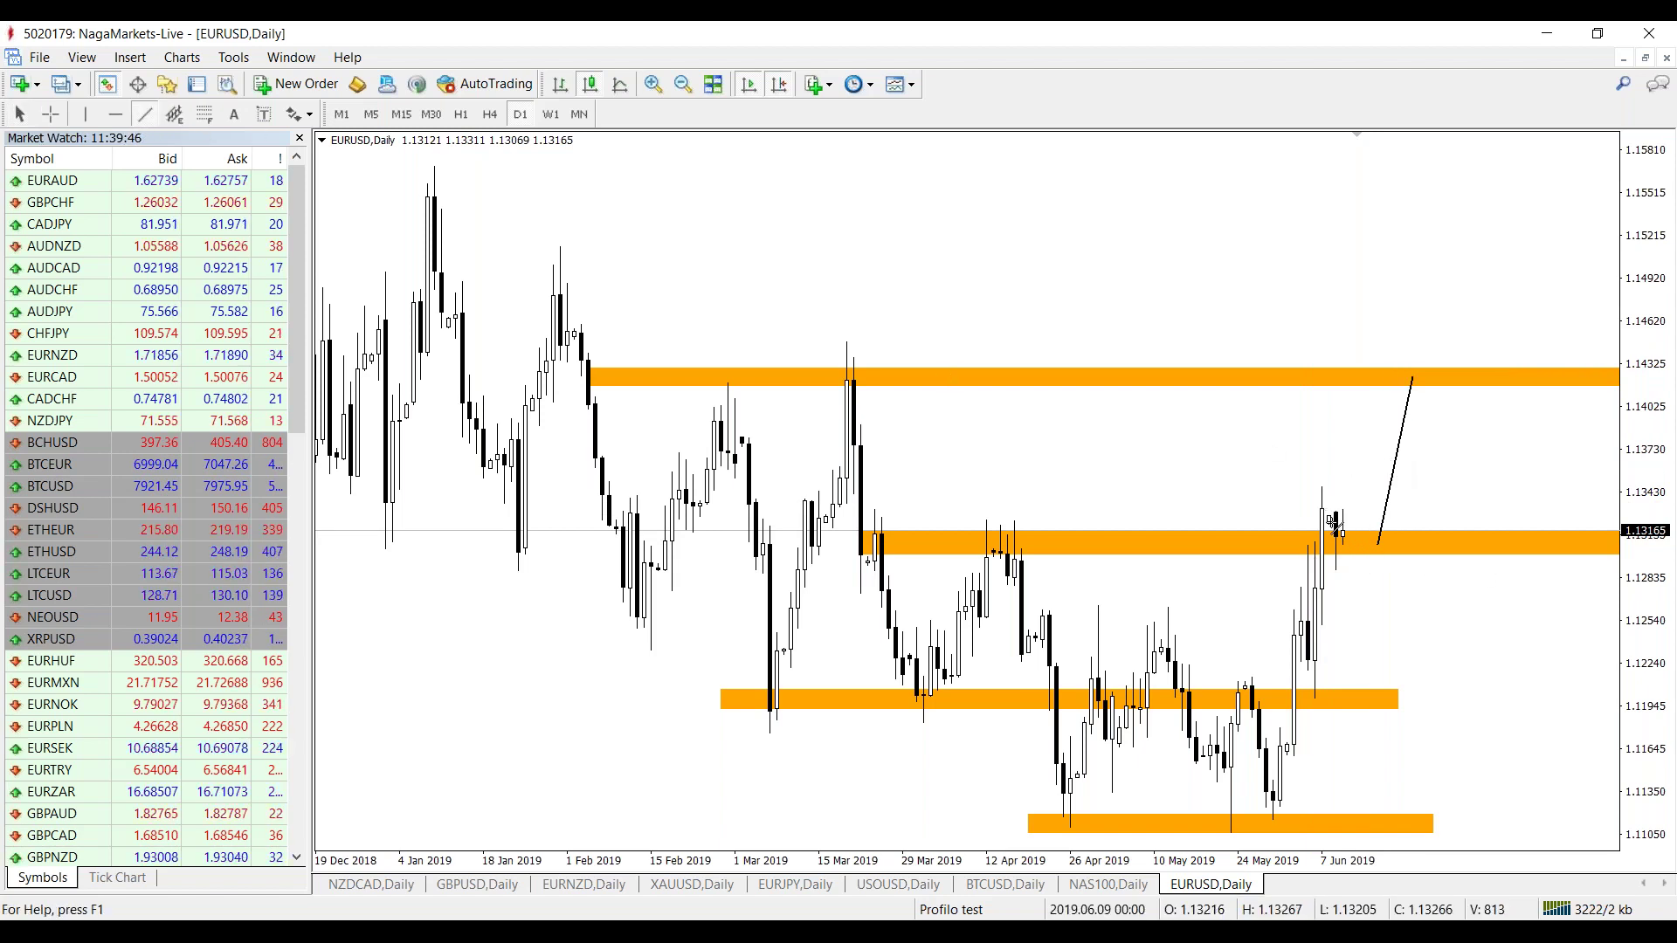
{"action": "left_click_drag", "start_coordinate": [1336, 515], "coordinate": [1364, 545]}
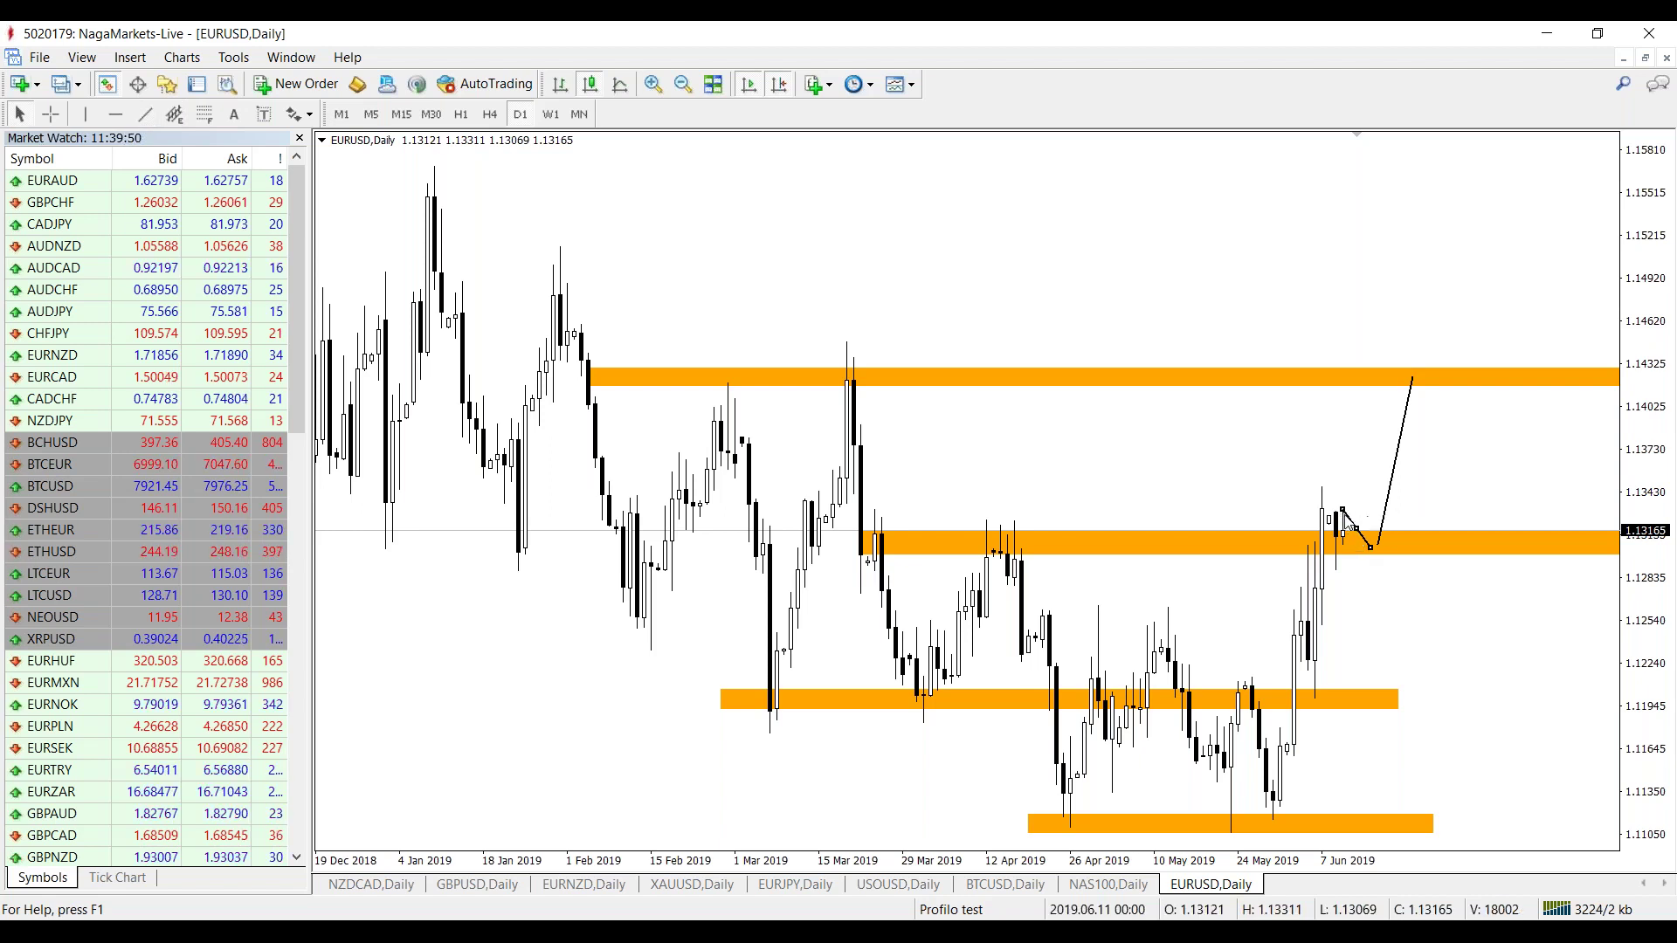
{"action": "middle_click", "coordinate": [1330, 546]}
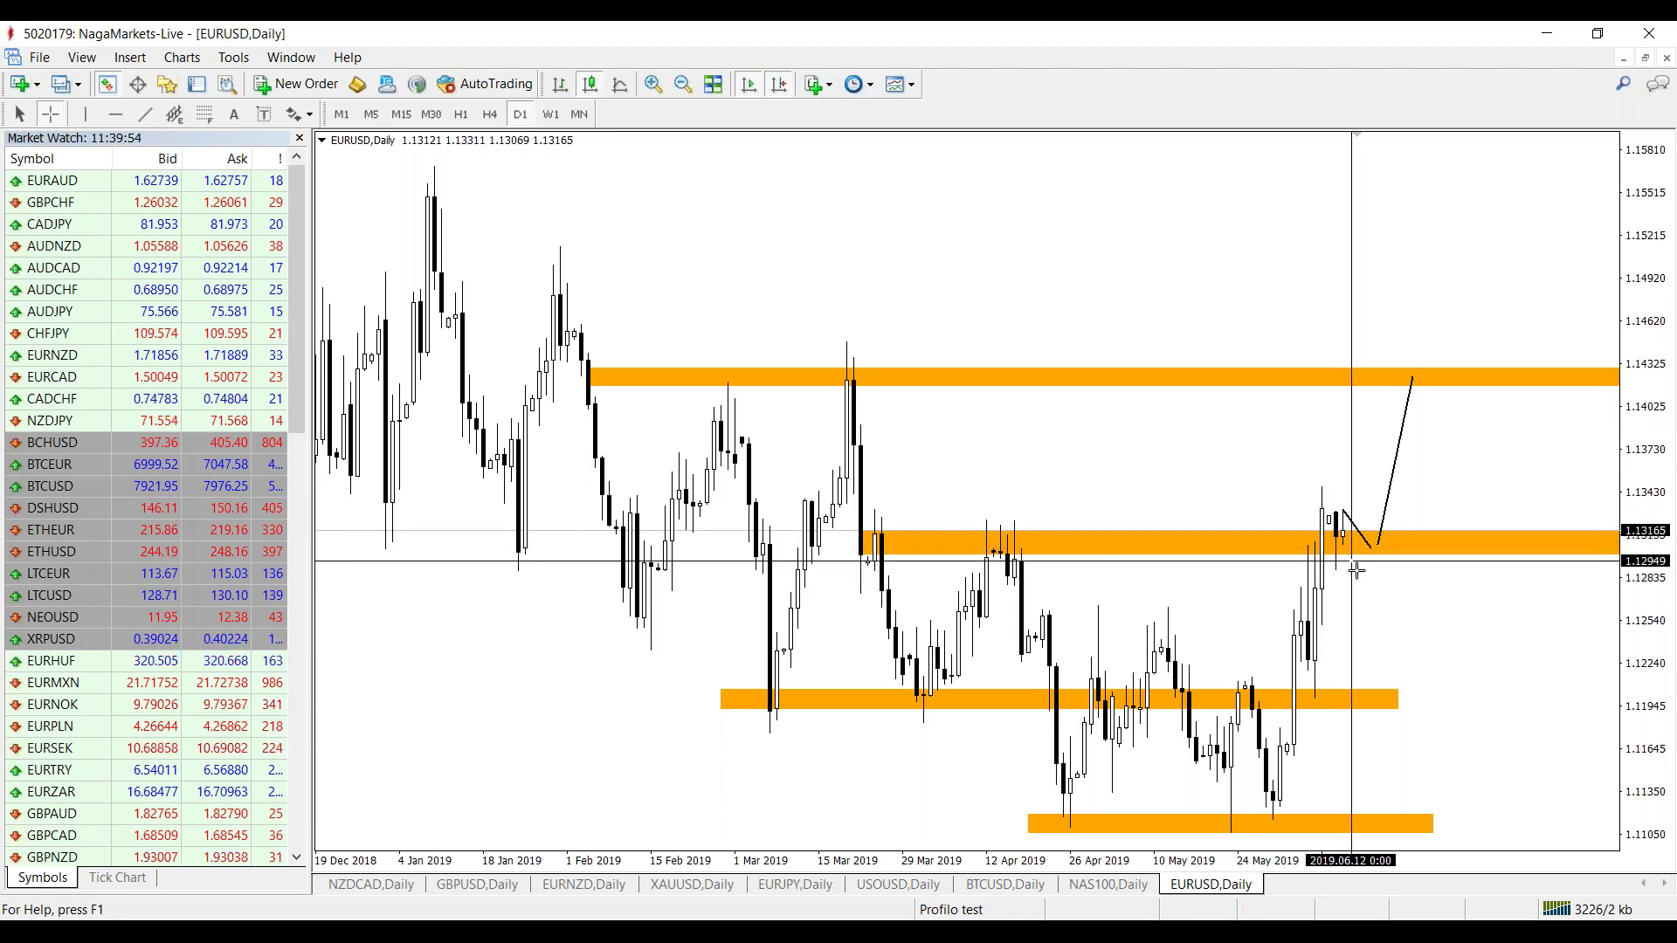
{"action": "double_click", "coordinate": [1358, 523]}
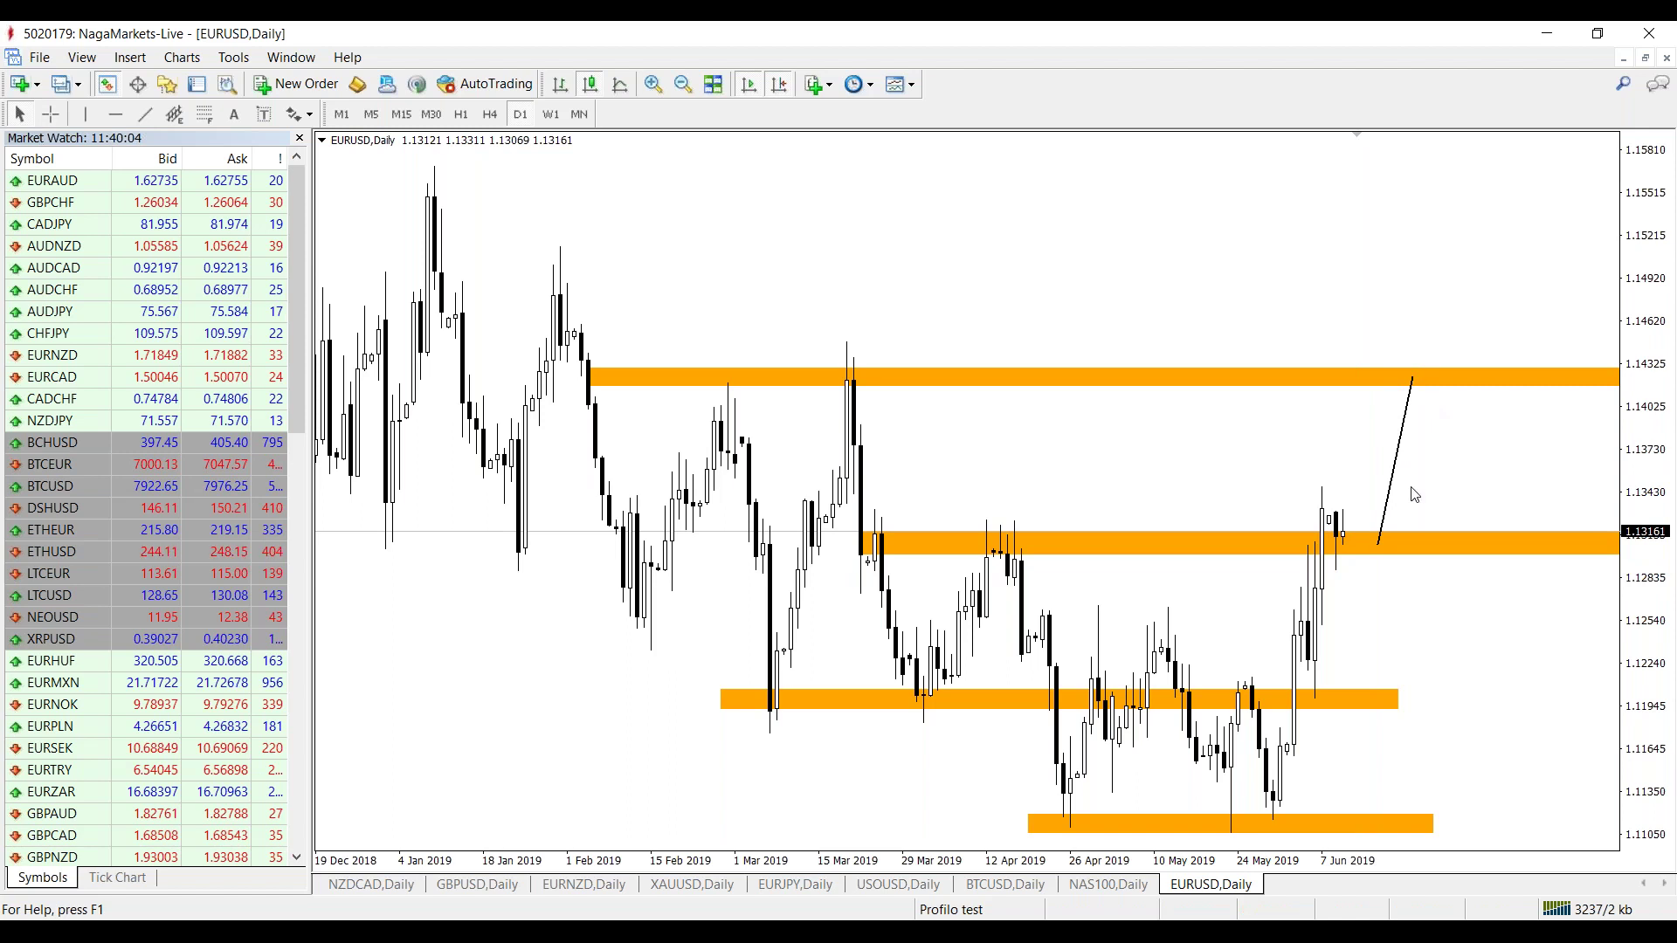
Inspect the zone at the current price and draw a short horizontal trendline below it, beneath the latest candles' lows.
{"action": "middle_click", "coordinate": [1336, 540]}
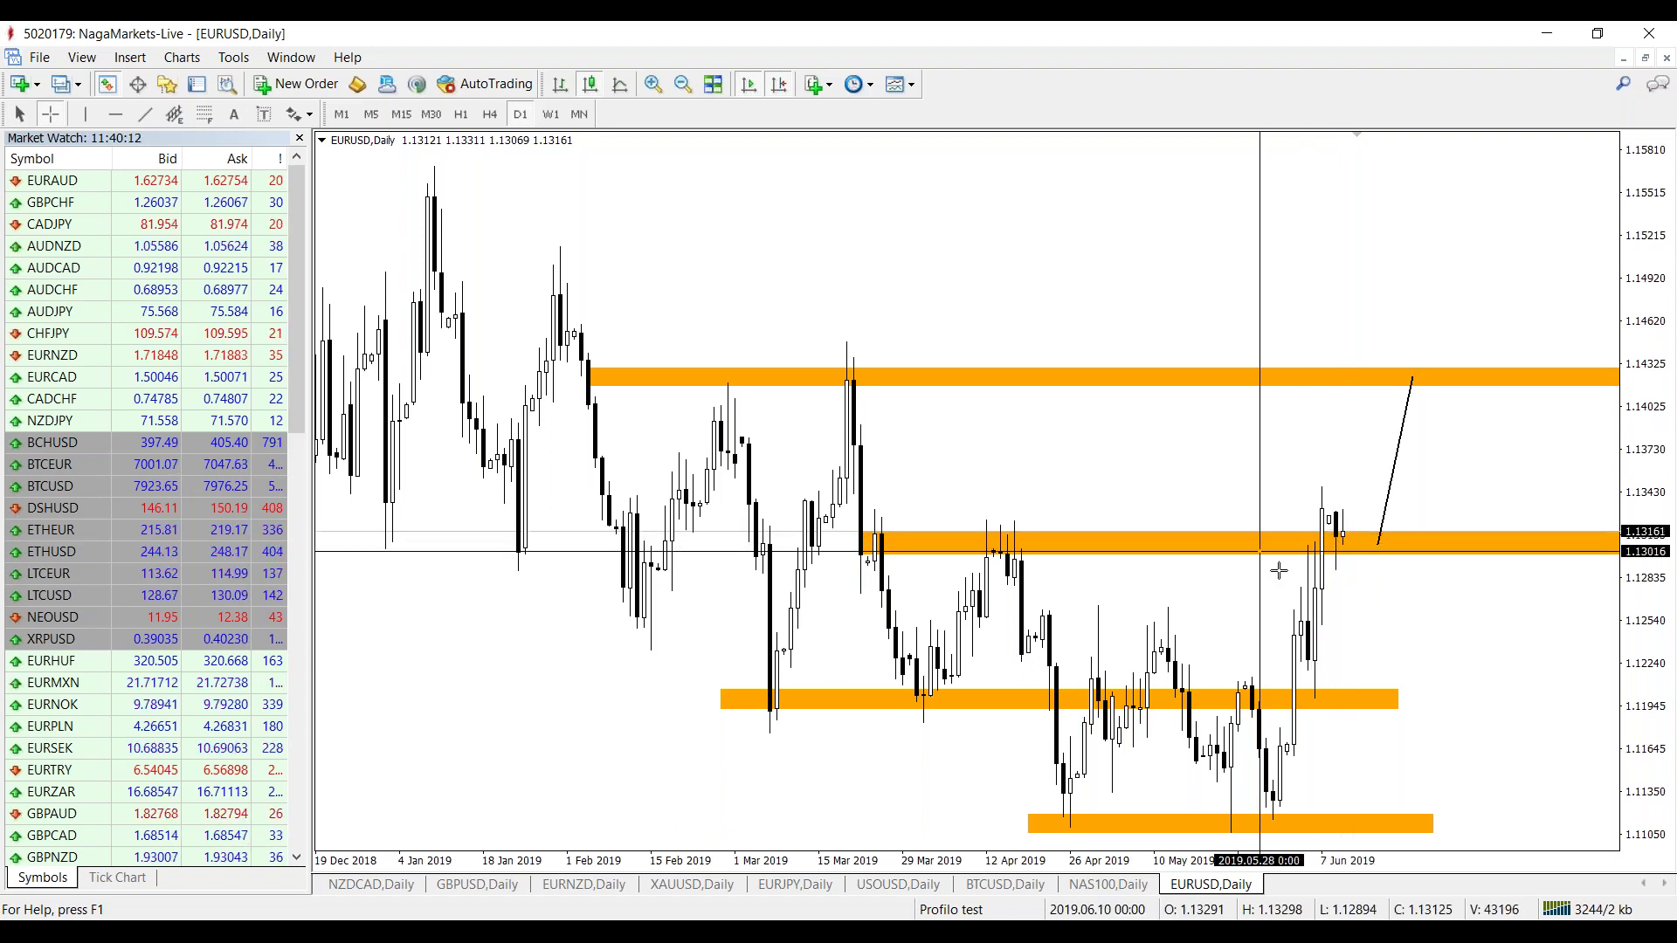
{"action": "middle_click", "coordinate": [1576, 550]}
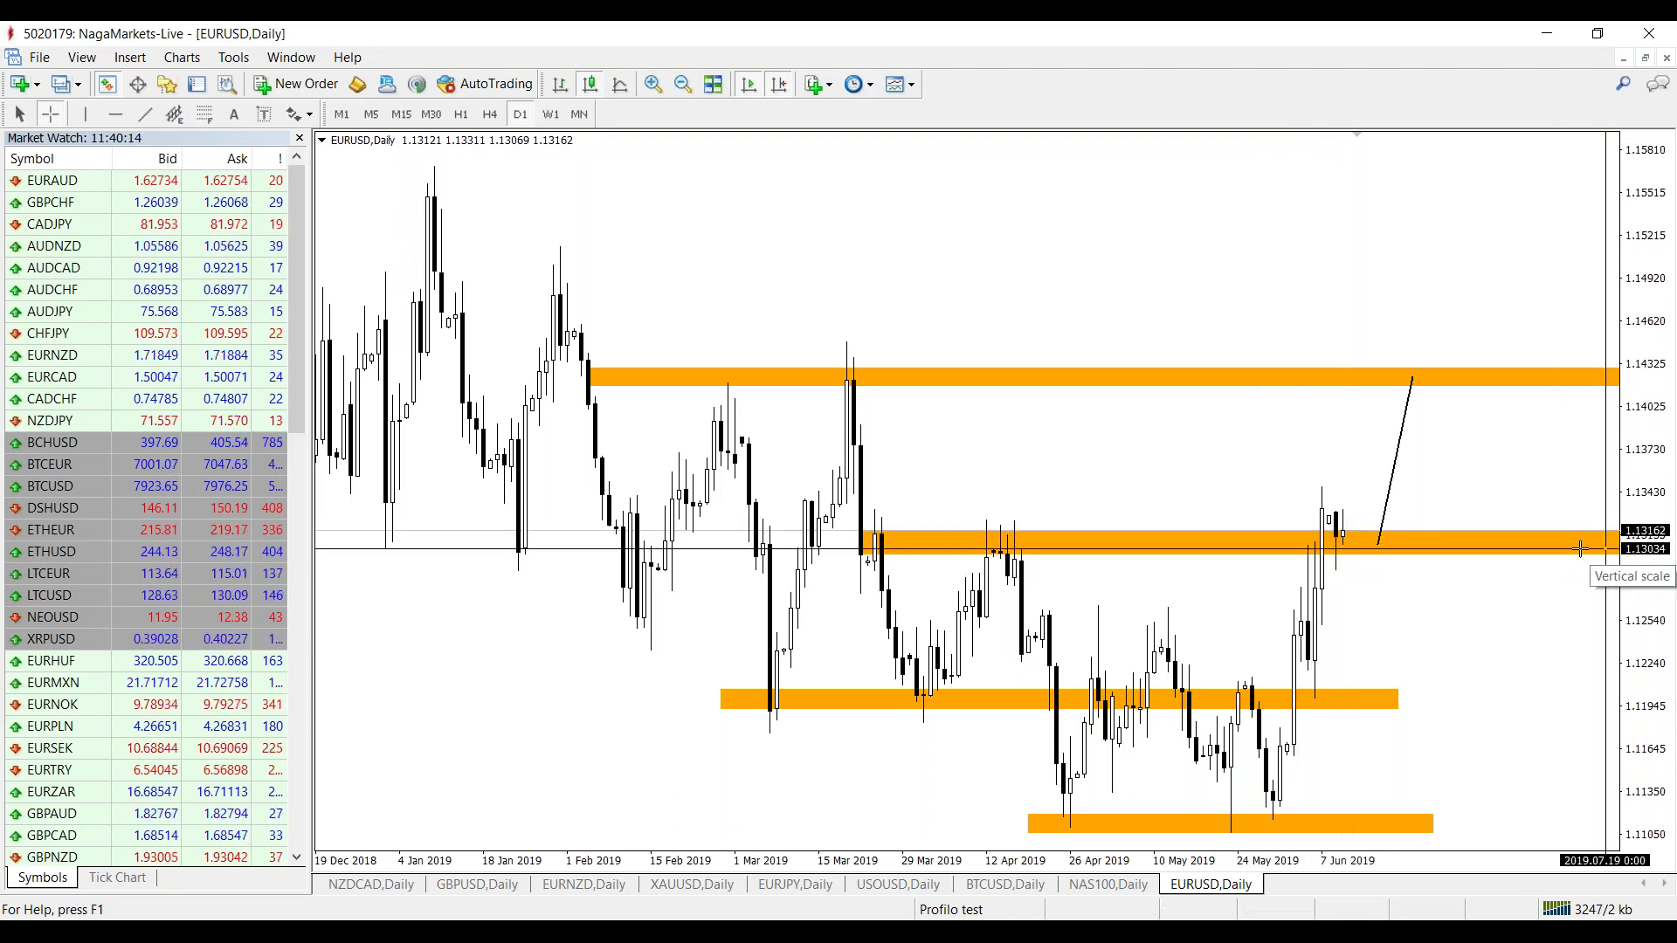
{"action": "left_click", "coordinate": [145, 113]}
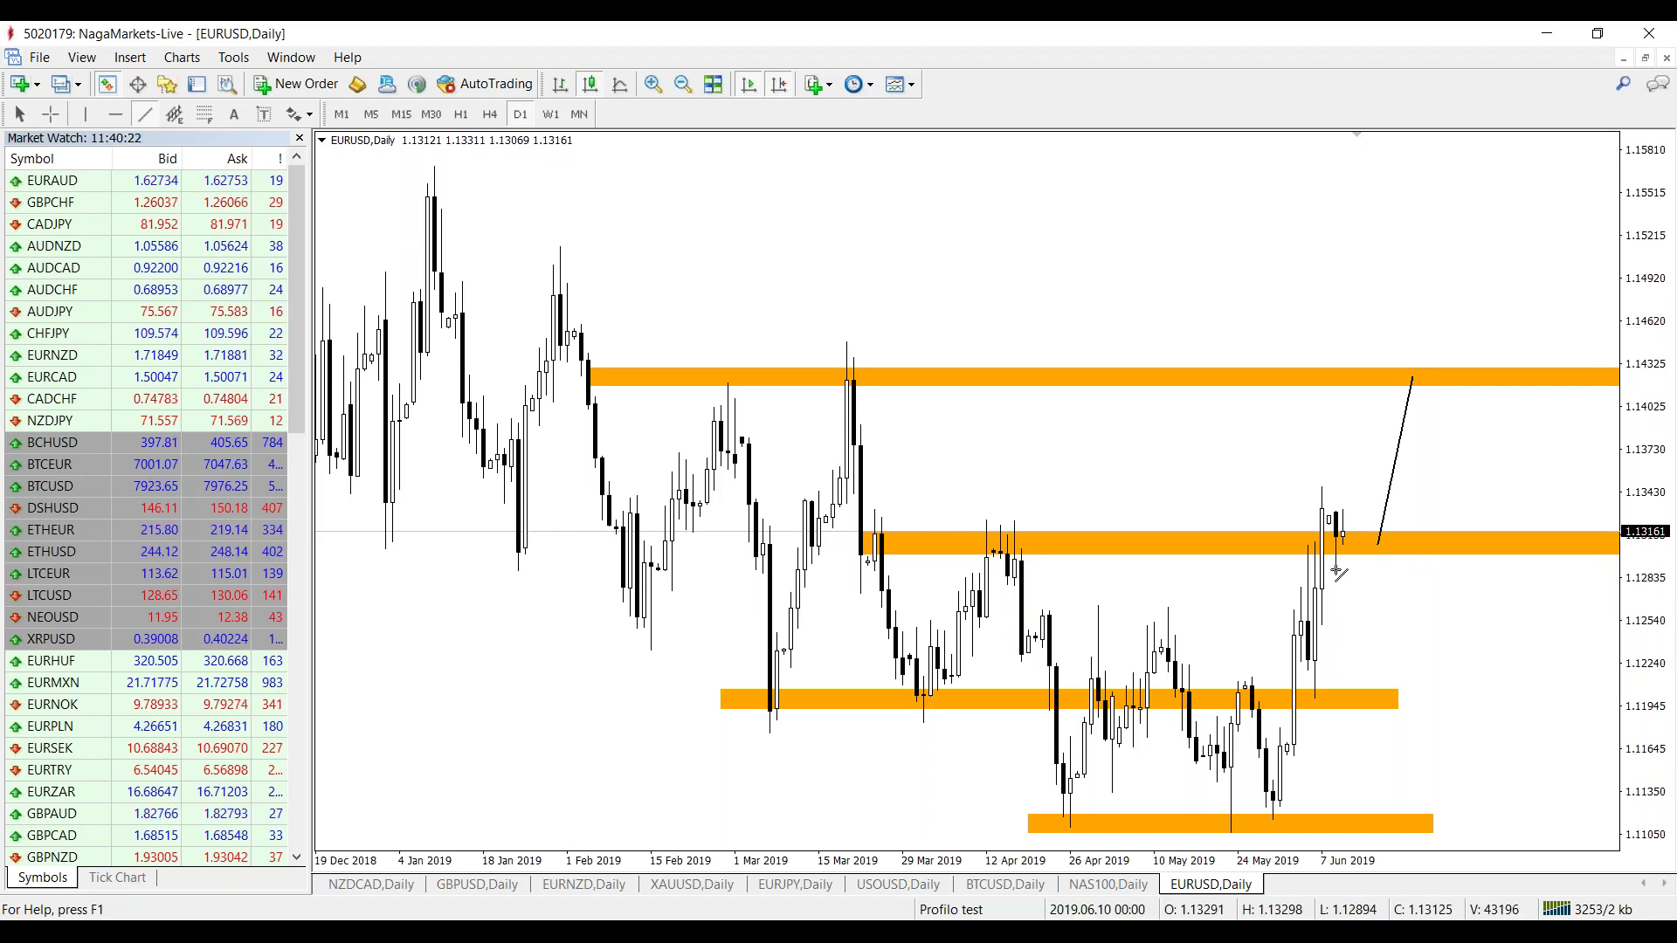
{"action": "left_click_drag", "start_coordinate": [1336, 574], "coordinate": [1463, 577]}
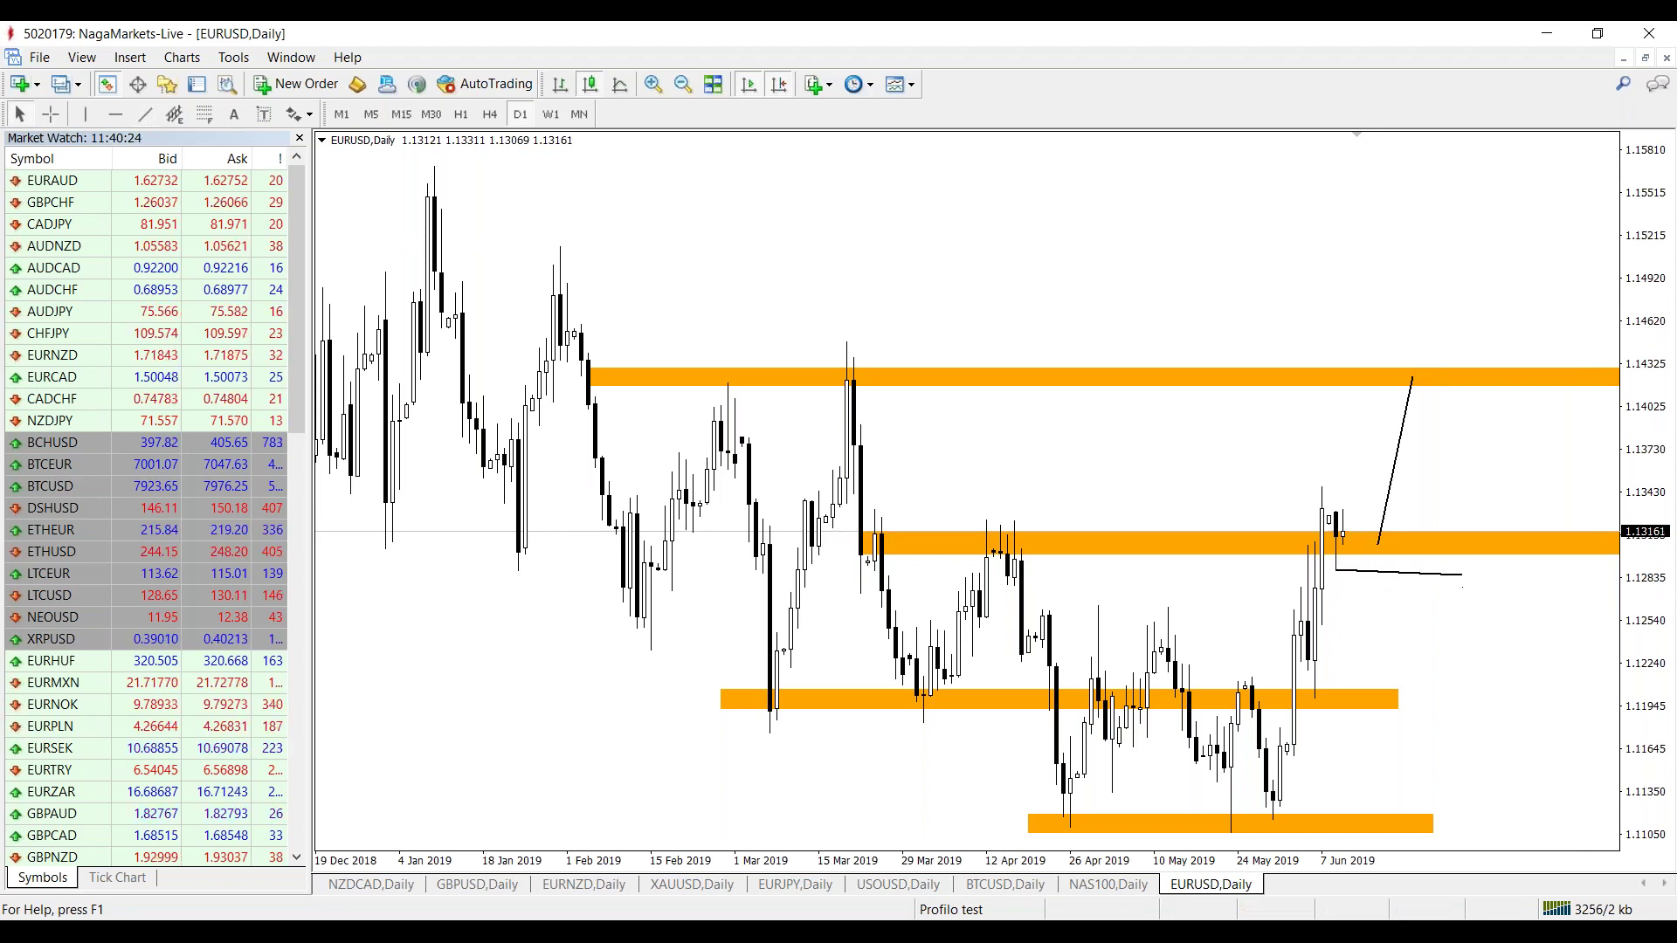
{"action": "left_click_drag", "start_coordinate": [1335, 569], "coordinate": [1398, 551]}
{"action": "middle_click", "coordinate": [1401, 603]}
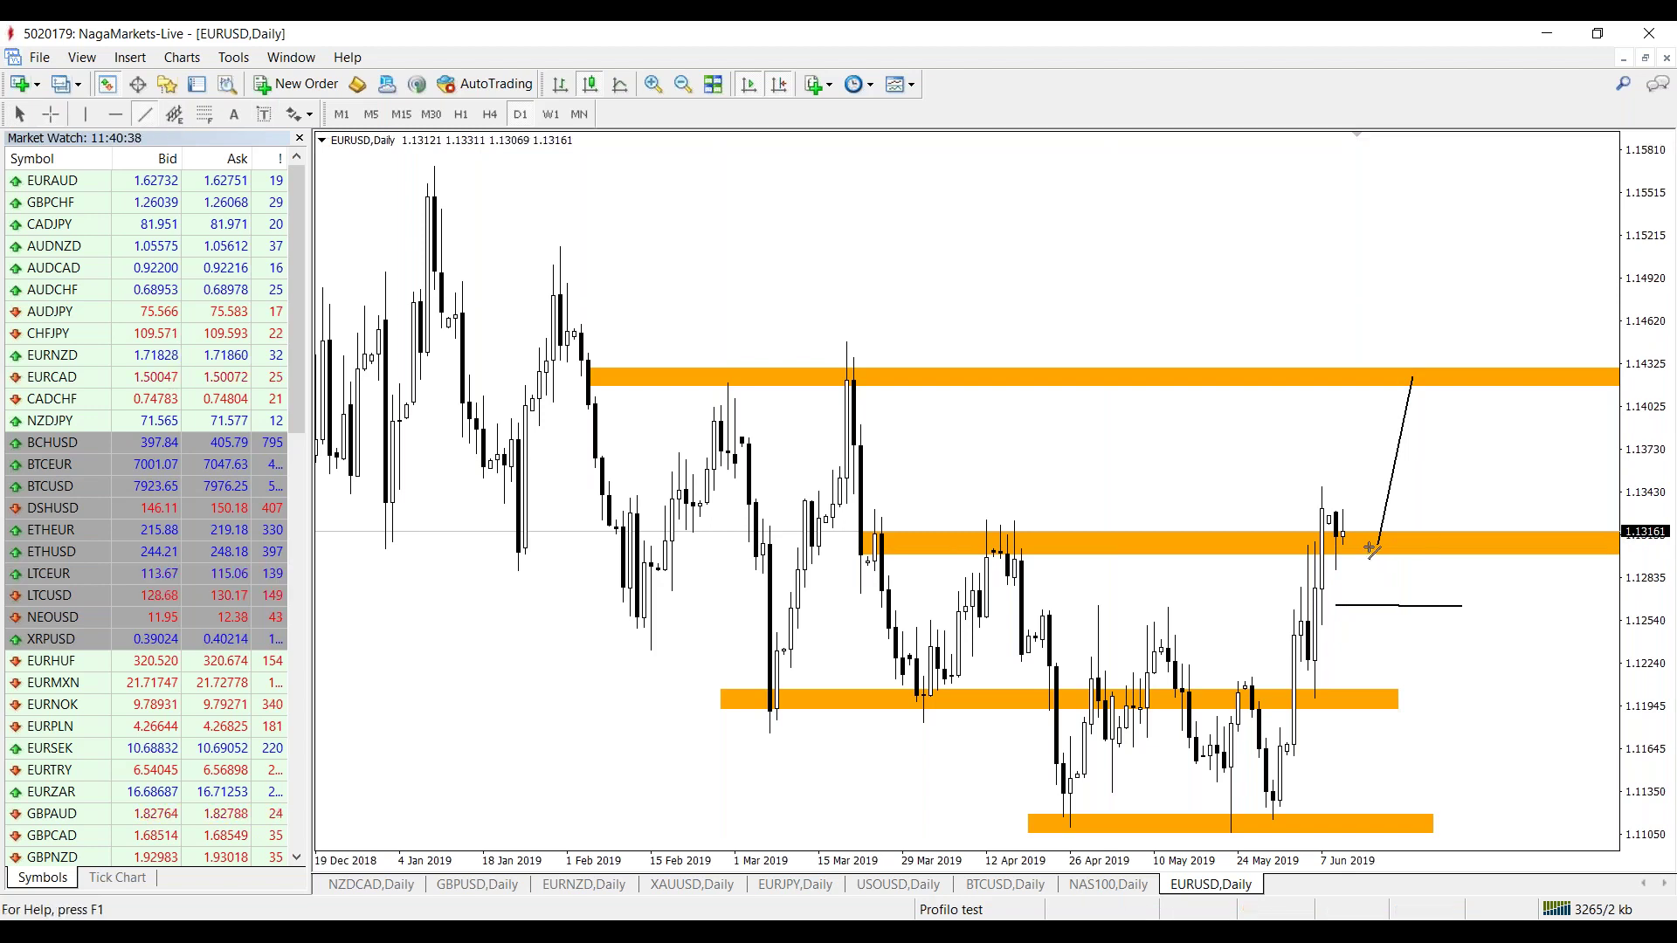
Add short horizontal trendlines at the base of the rising line and at its upper end inside the top zone.
{"action": "left_click", "coordinate": [145, 114]}
{"action": "left_click_drag", "start_coordinate": [1515, 379], "coordinate": [1524, 377]}
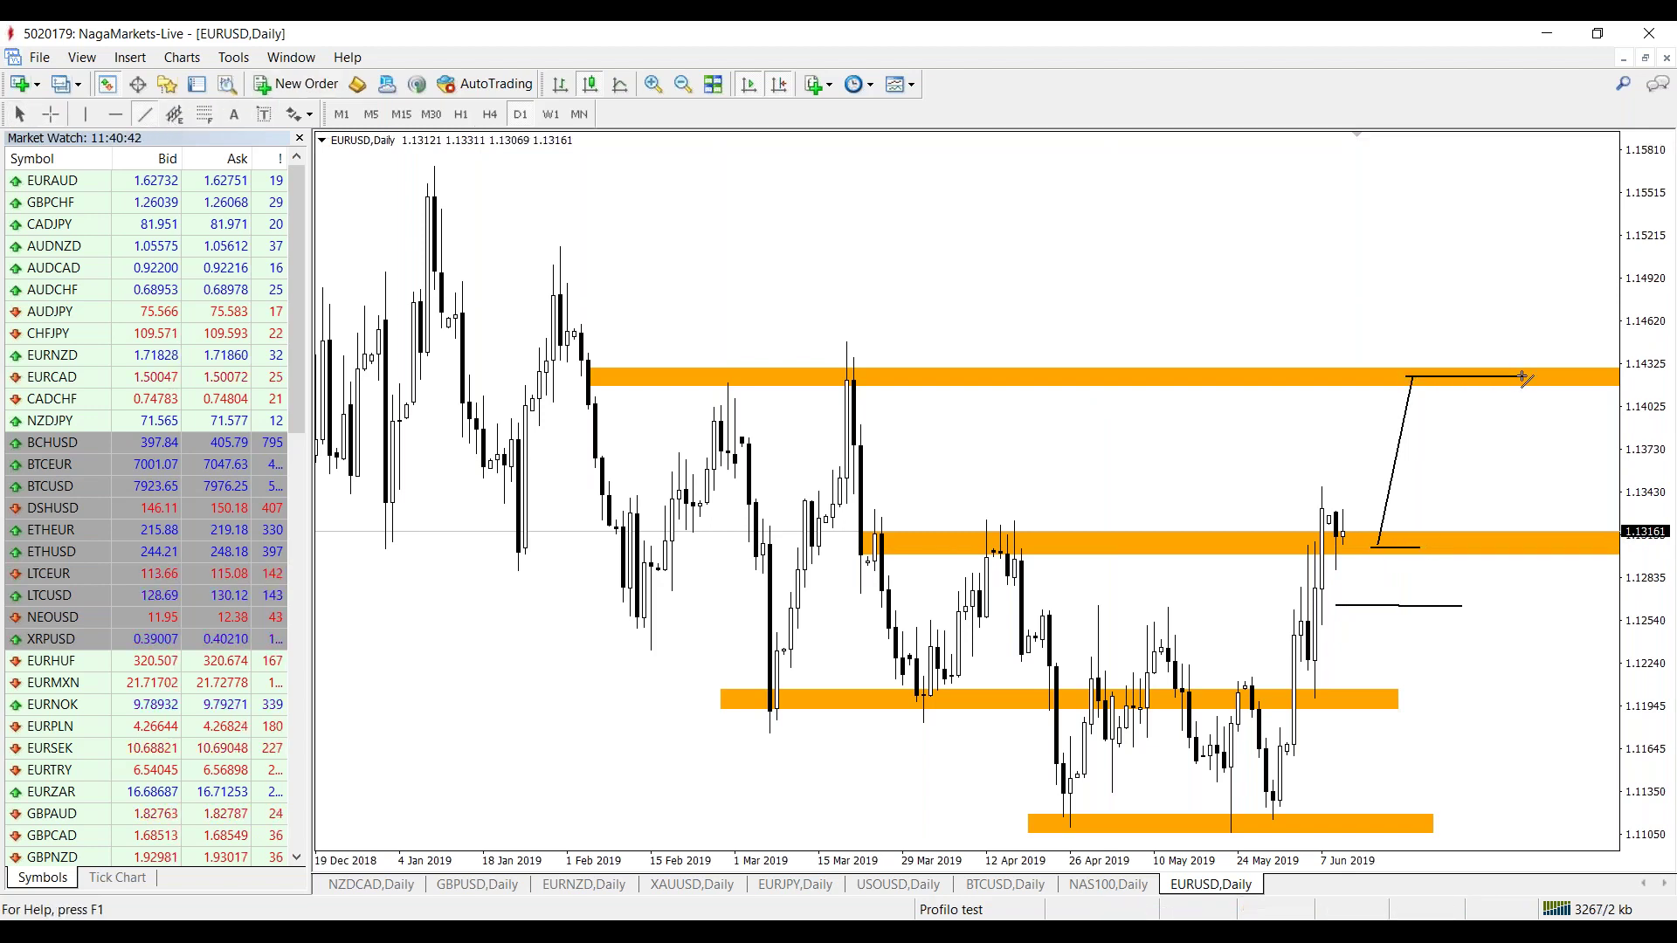
Draw a descending trendline from the top zone near 1.14230 down to just below the 1.11505 level's upper side.
{"action": "left_click", "coordinate": [675, 89]}
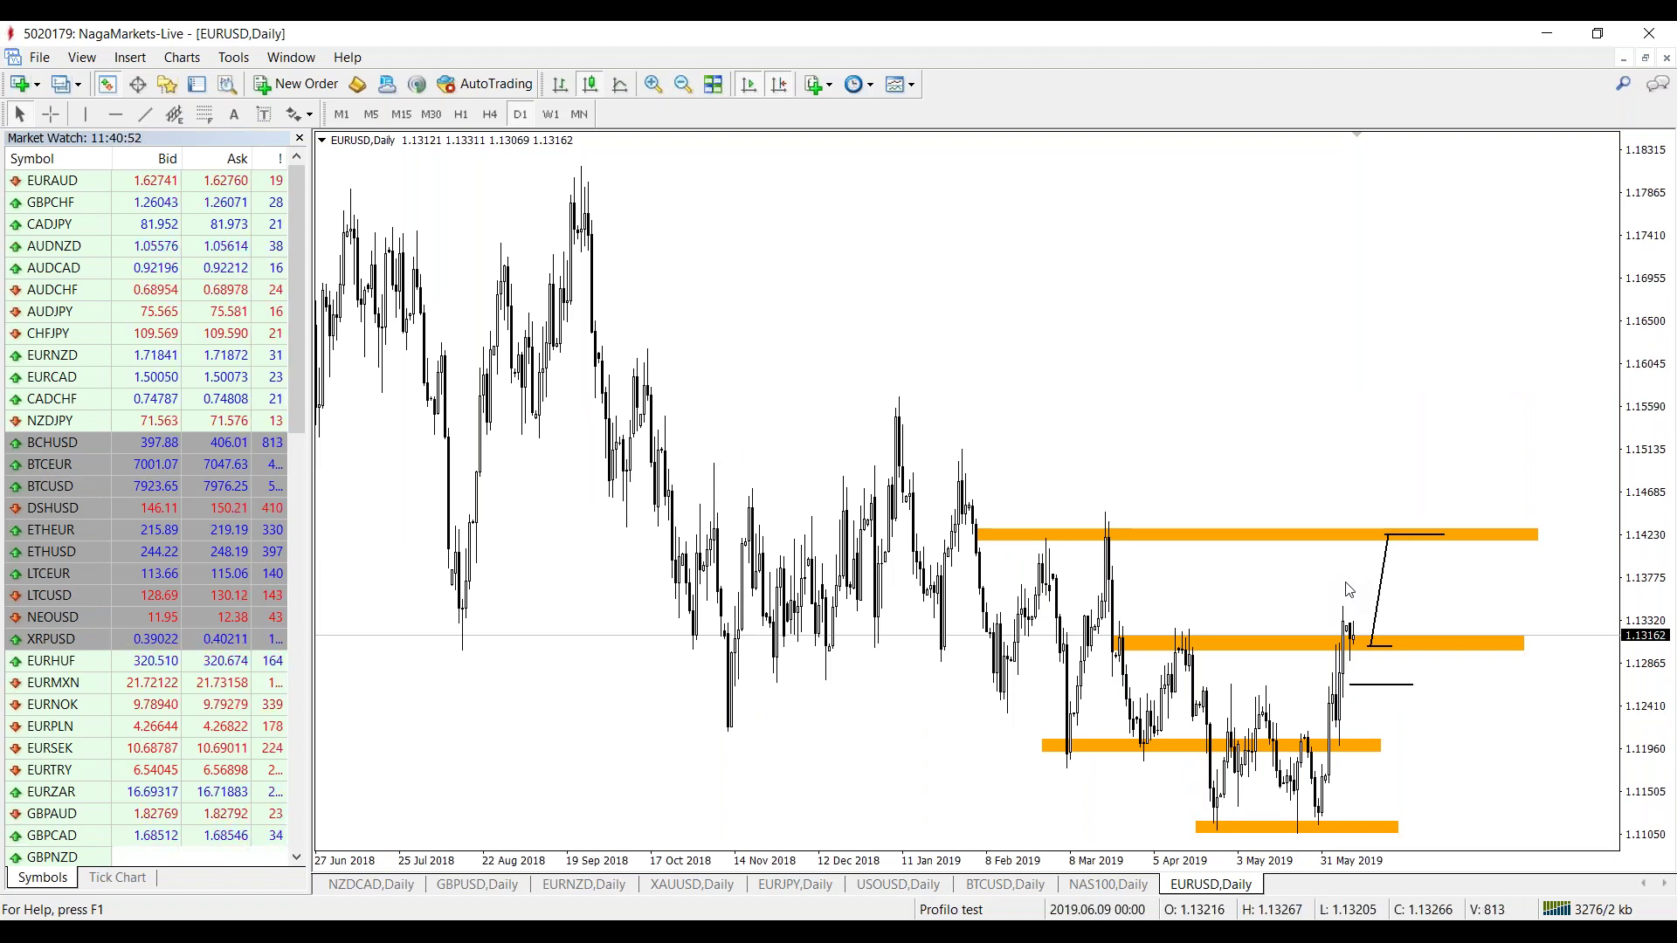
{"action": "middle_click", "coordinate": [1316, 553]}
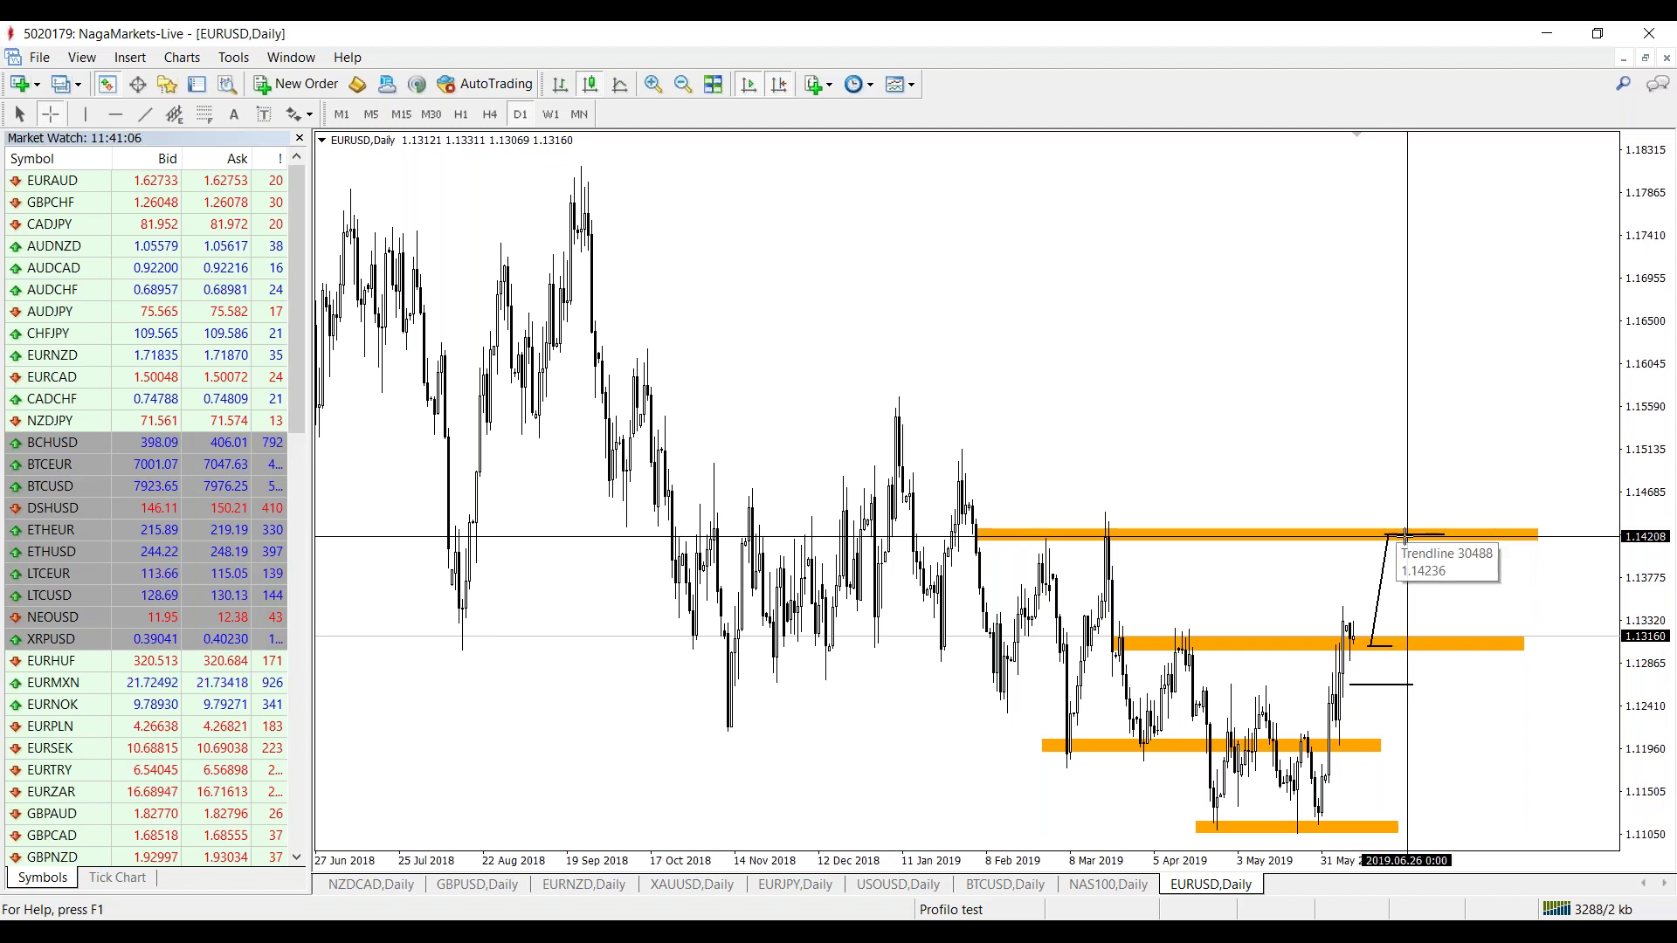
{"action": "key", "text": "Escape"}
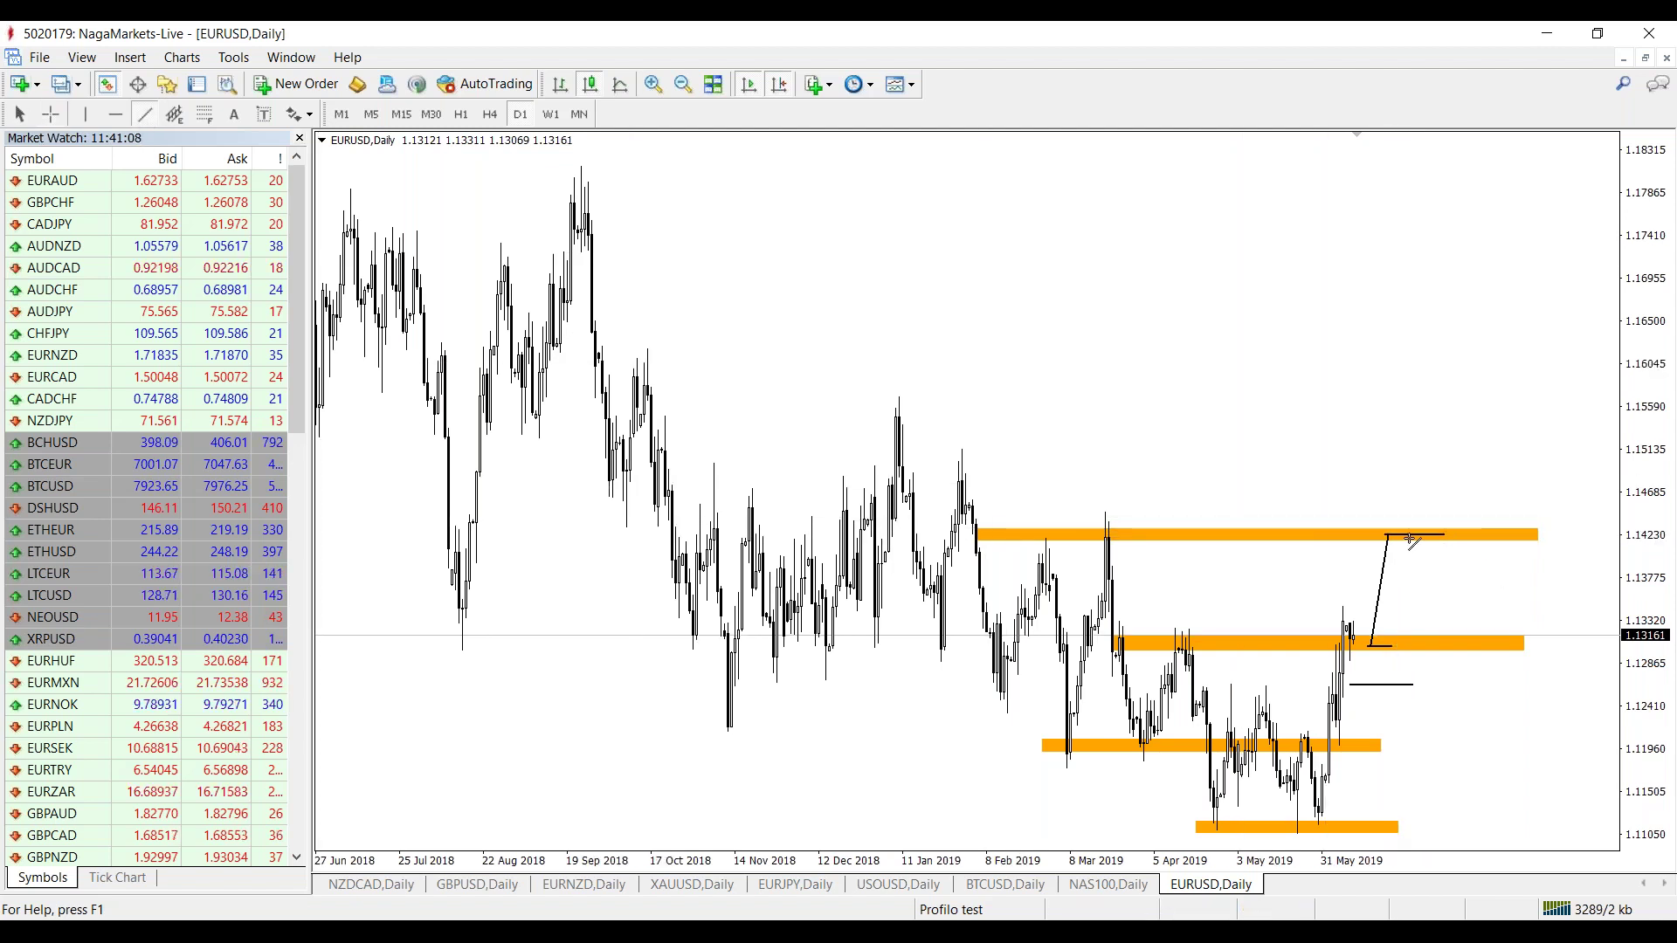
{"action": "left_click_drag", "start_coordinate": [1512, 716], "coordinate": [1548, 788]}
Draw a short horizontal trendline above the top zone, between the 1.14685 and 1.15135 levels, and check the descending line's path.
{"action": "middle_click", "coordinate": [1352, 532]}
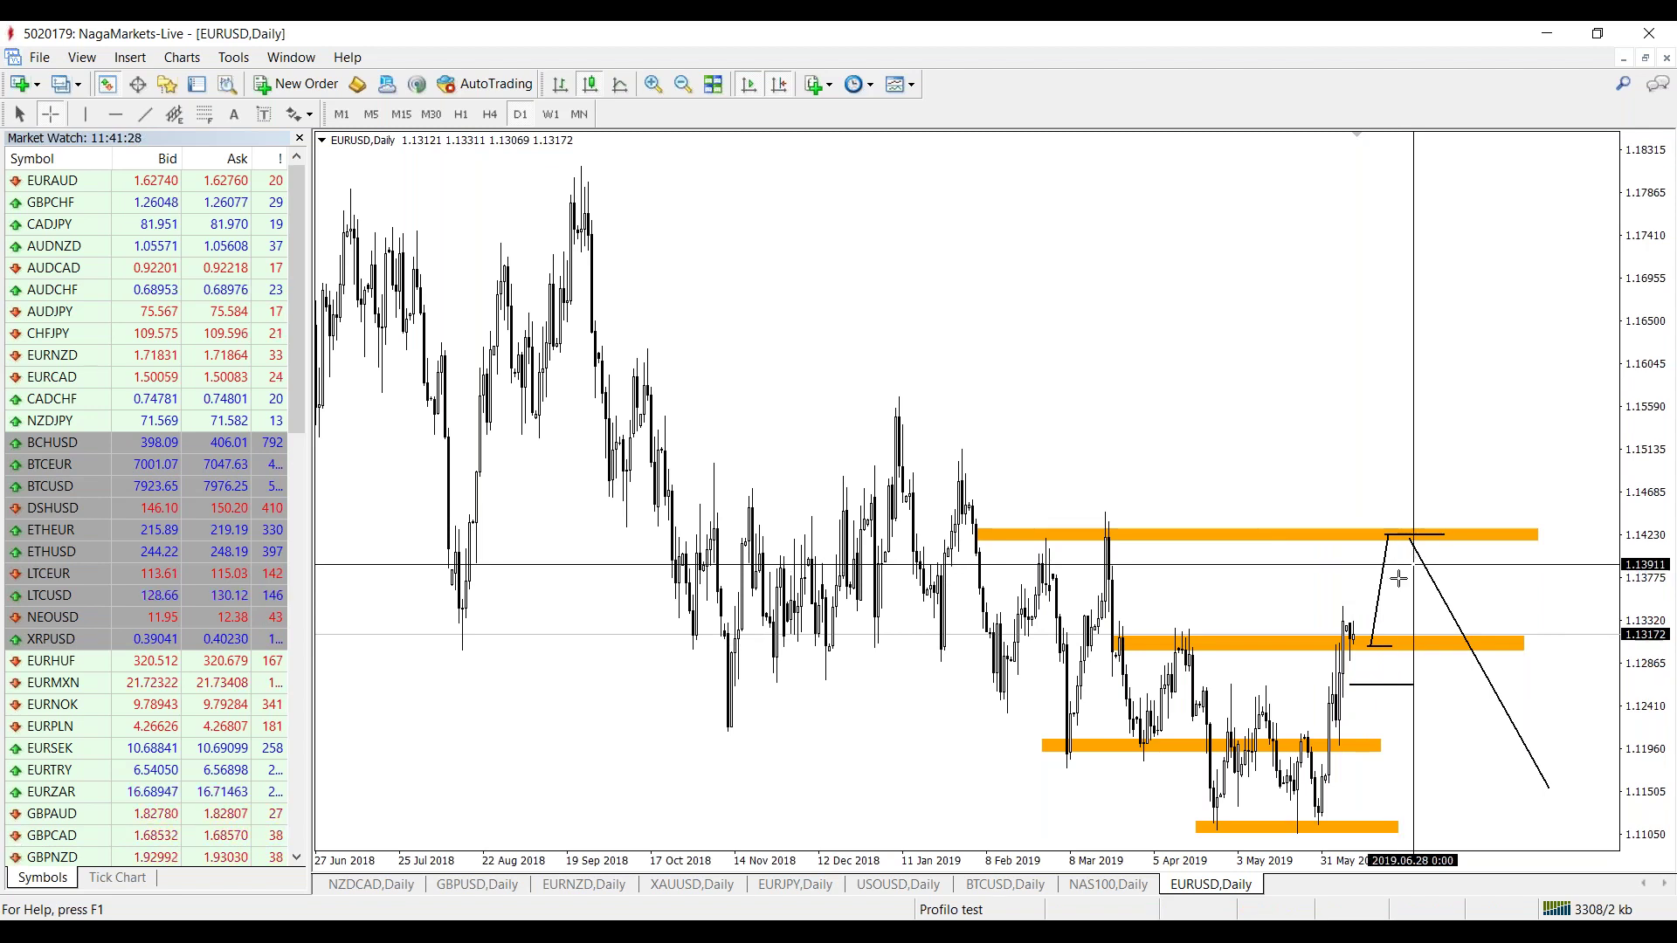
{"action": "left_click", "coordinate": [1358, 533]}
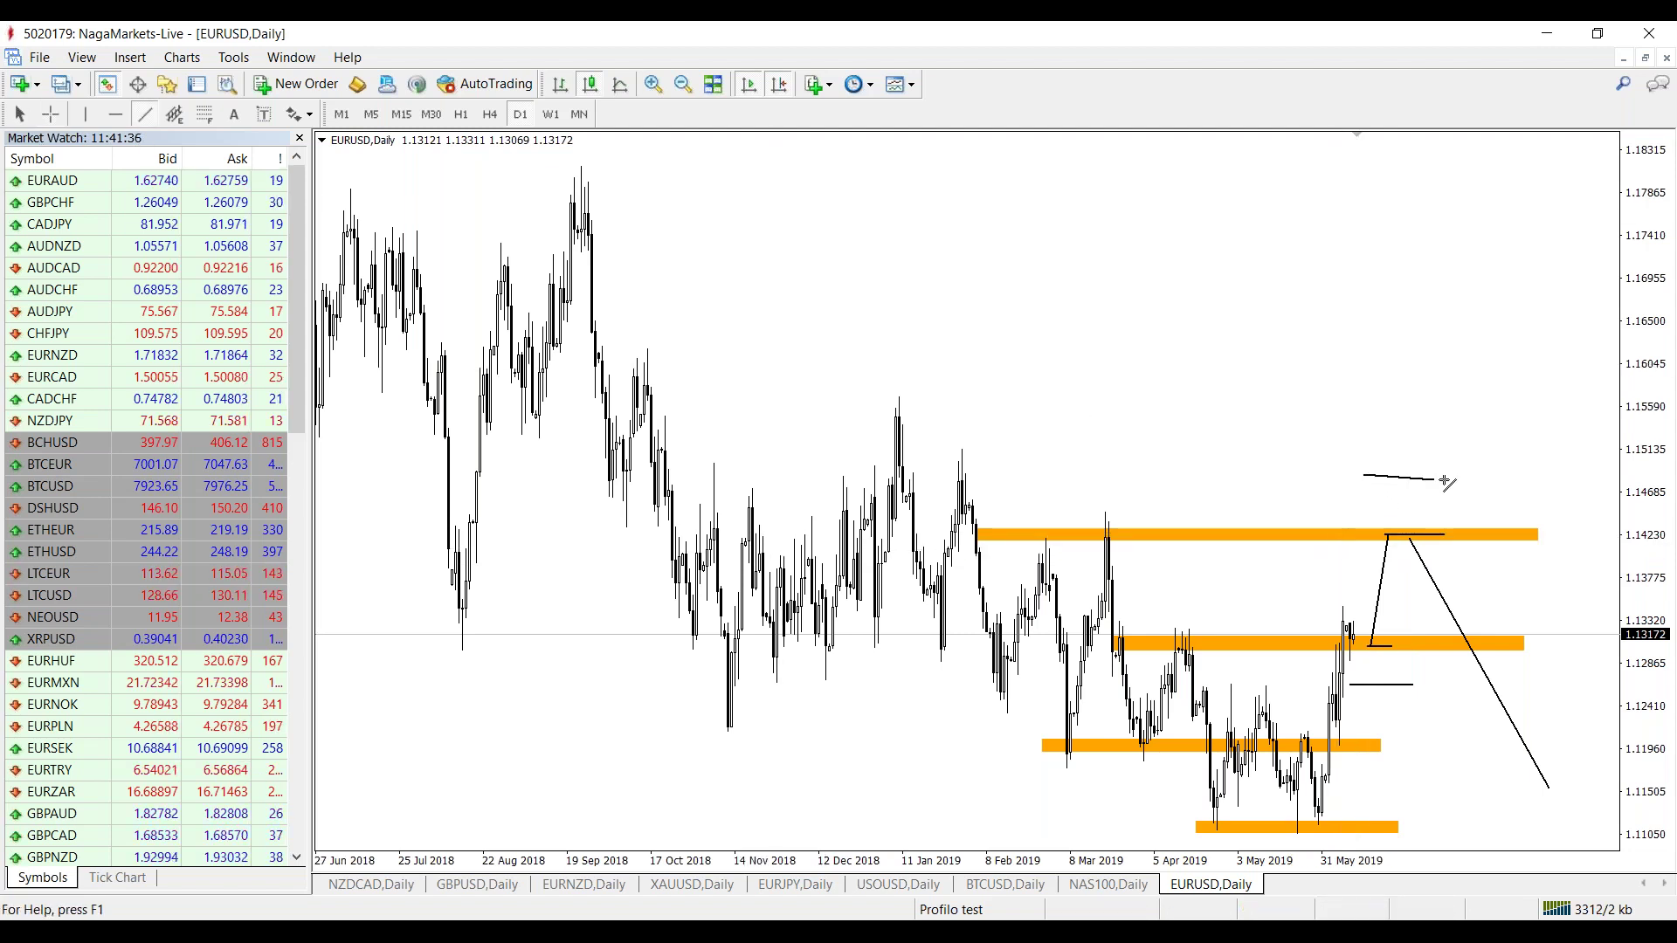
{"action": "left_click_drag", "start_coordinate": [1459, 480], "coordinate": [1468, 475]}
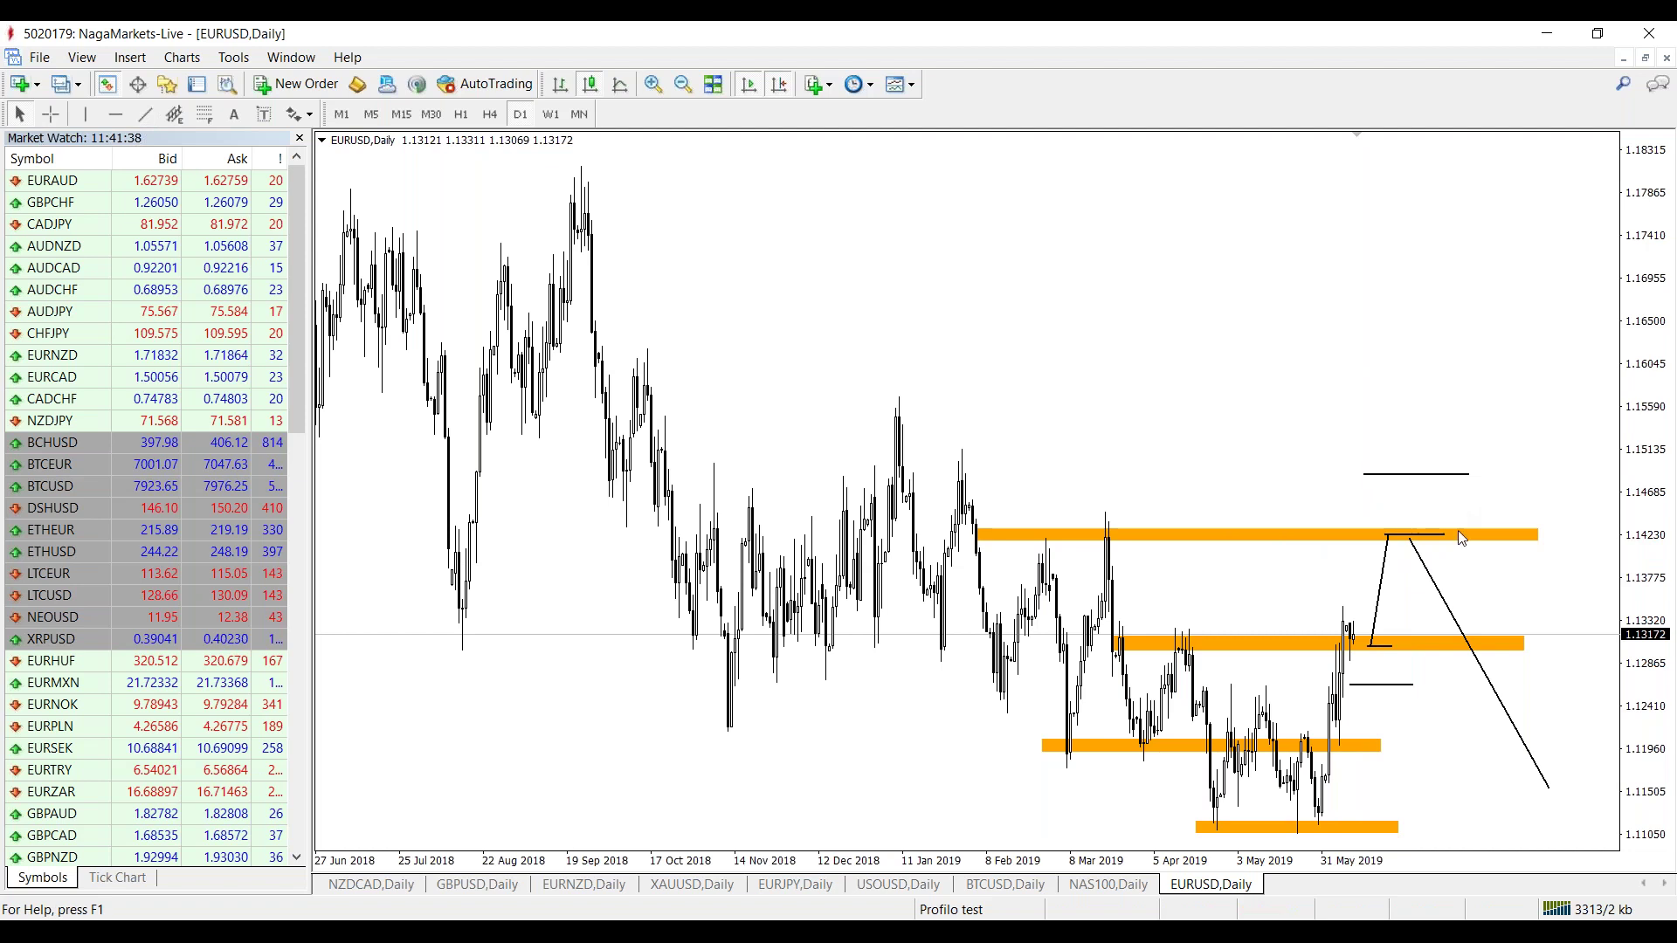
{"action": "middle_click", "coordinate": [1357, 536]}
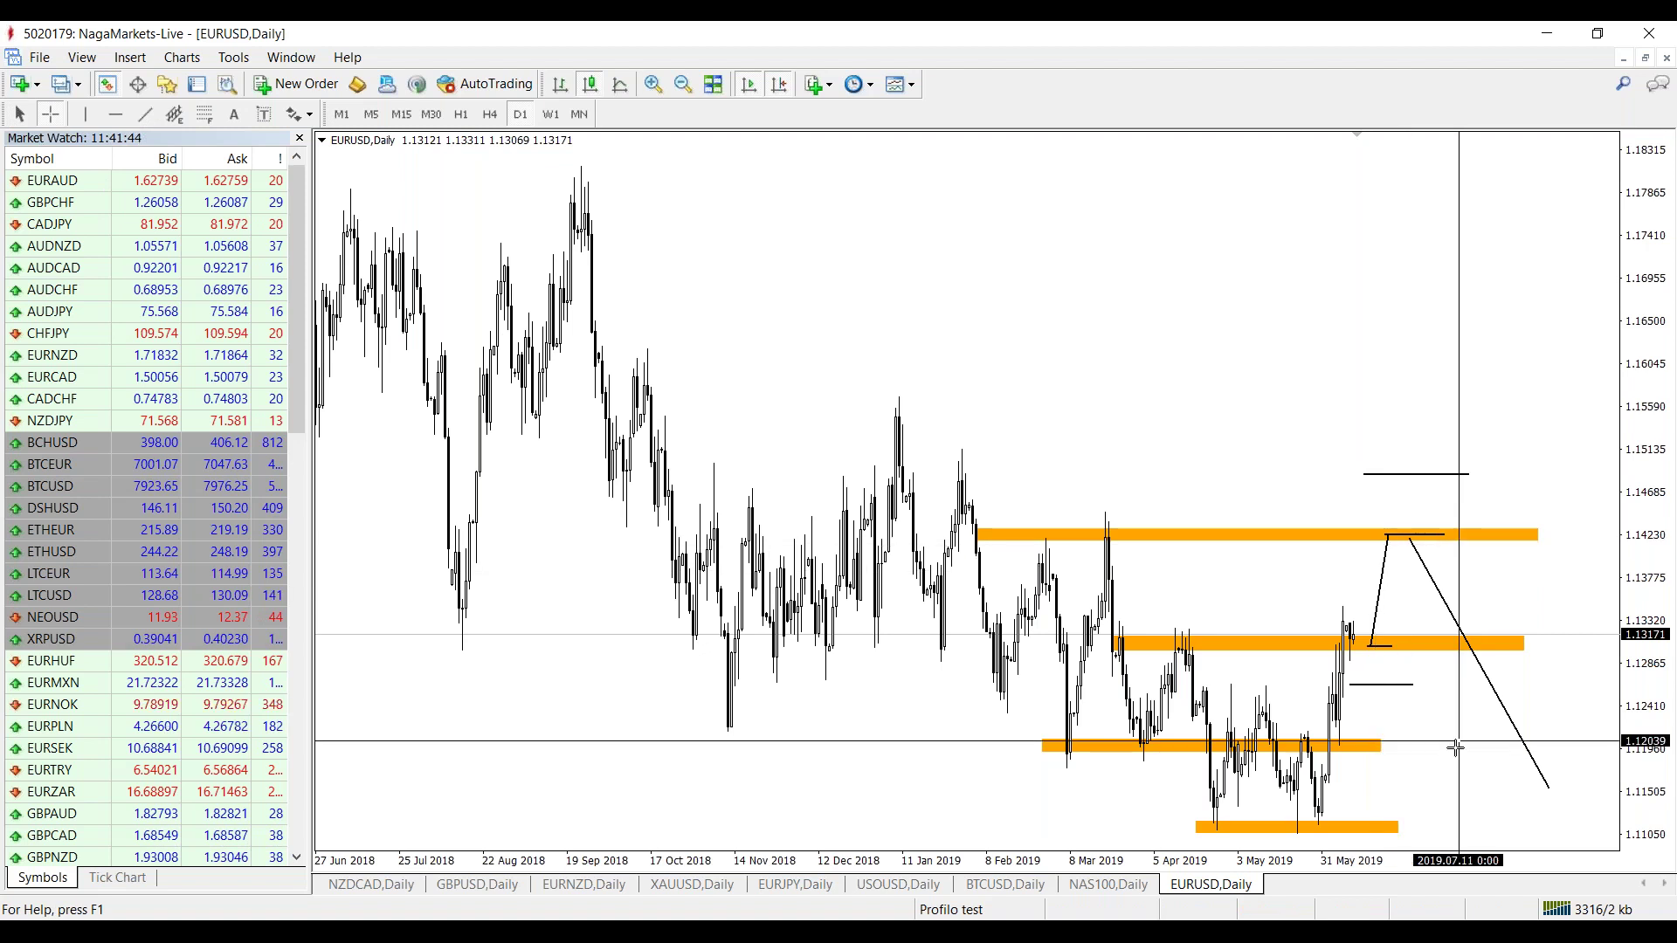
Examine the lower zones near 1.11960 and 1.11050 against the descending line, and review the EURUSD daily price history over a longer period.
{"action": "left_click", "coordinate": [145, 115]}
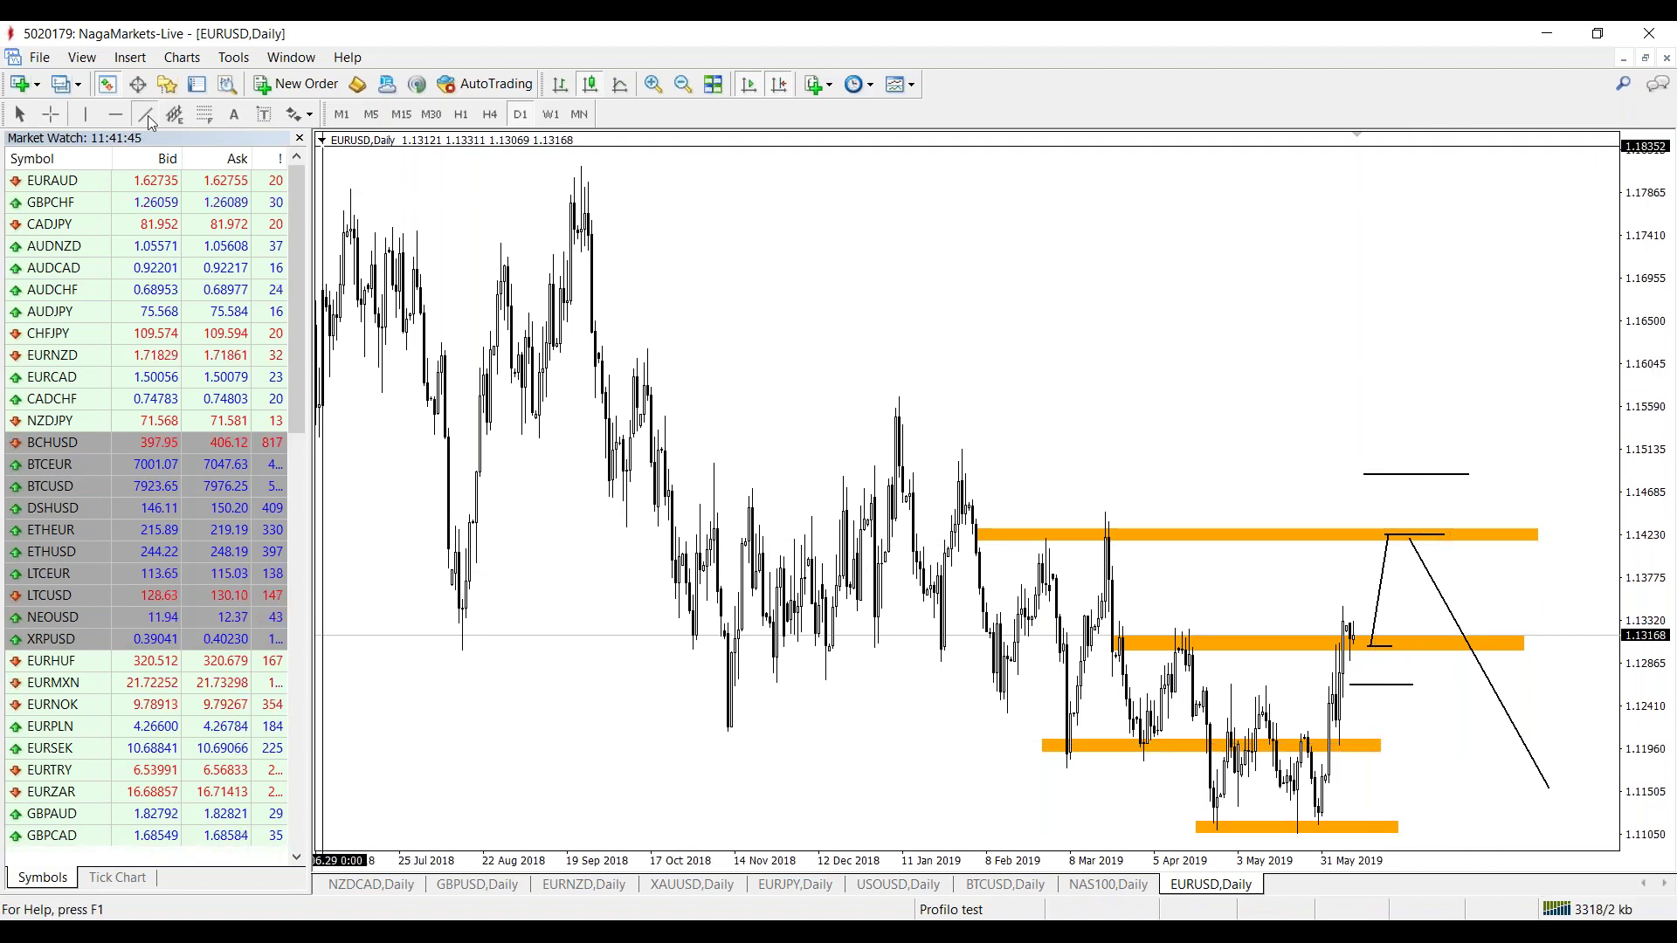
{"action": "middle_click", "coordinate": [1376, 745]}
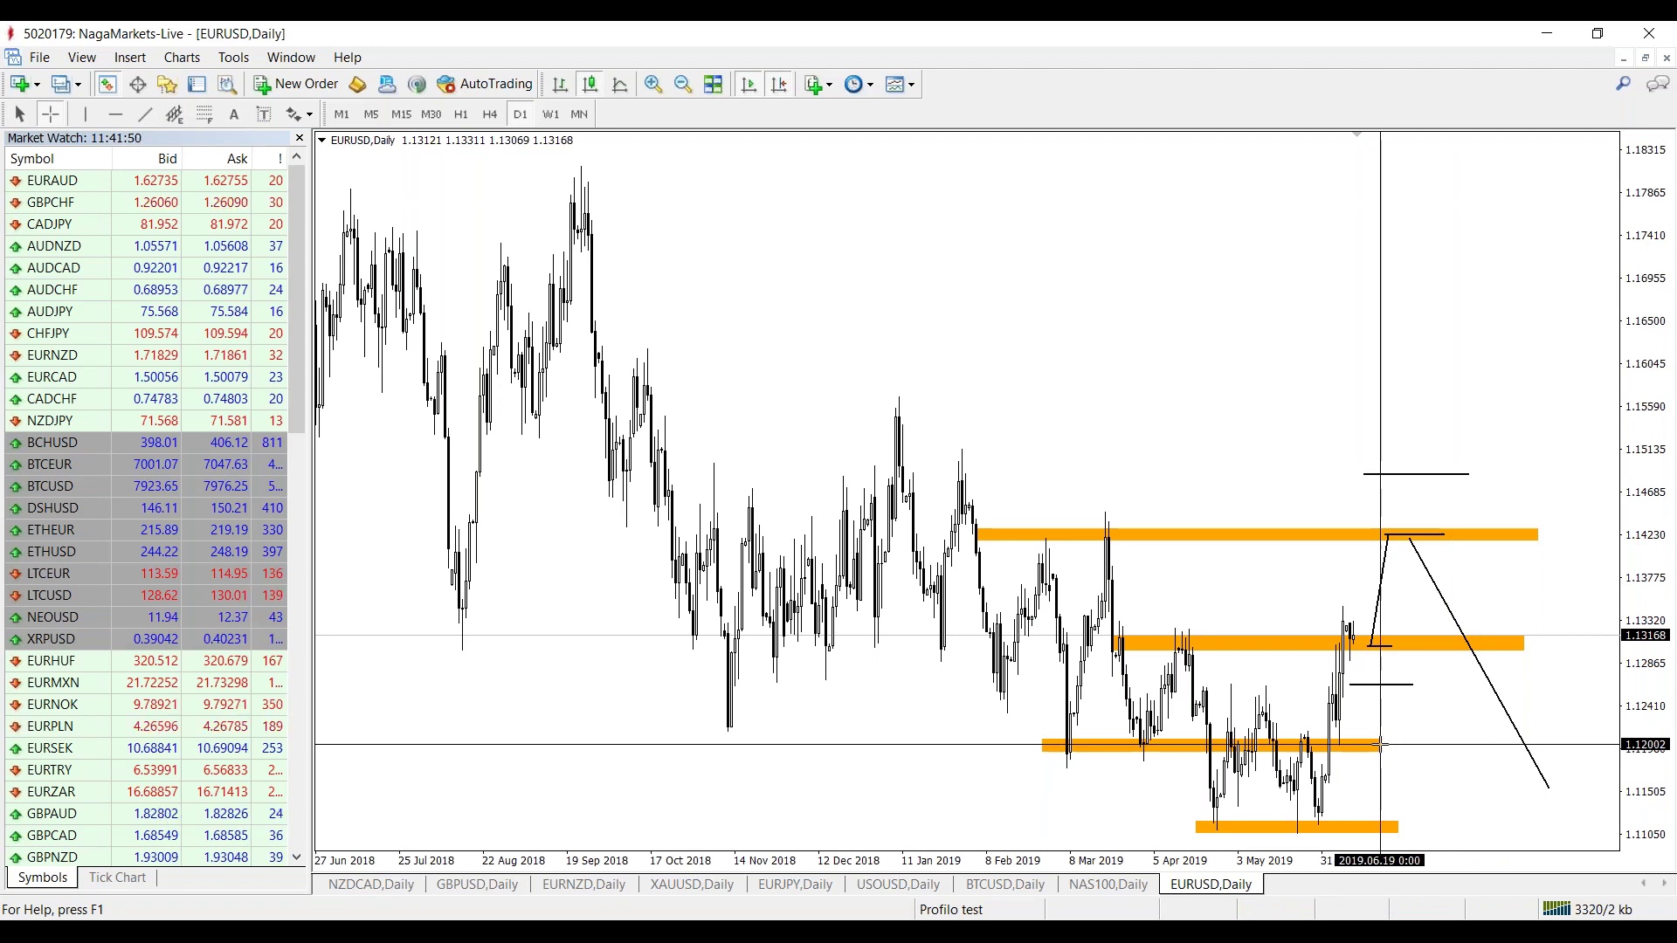
{"action": "left_click_drag", "start_coordinate": [1426, 539], "coordinate": [1429, 533]}
{"action": "middle_click", "coordinate": [1460, 825]}
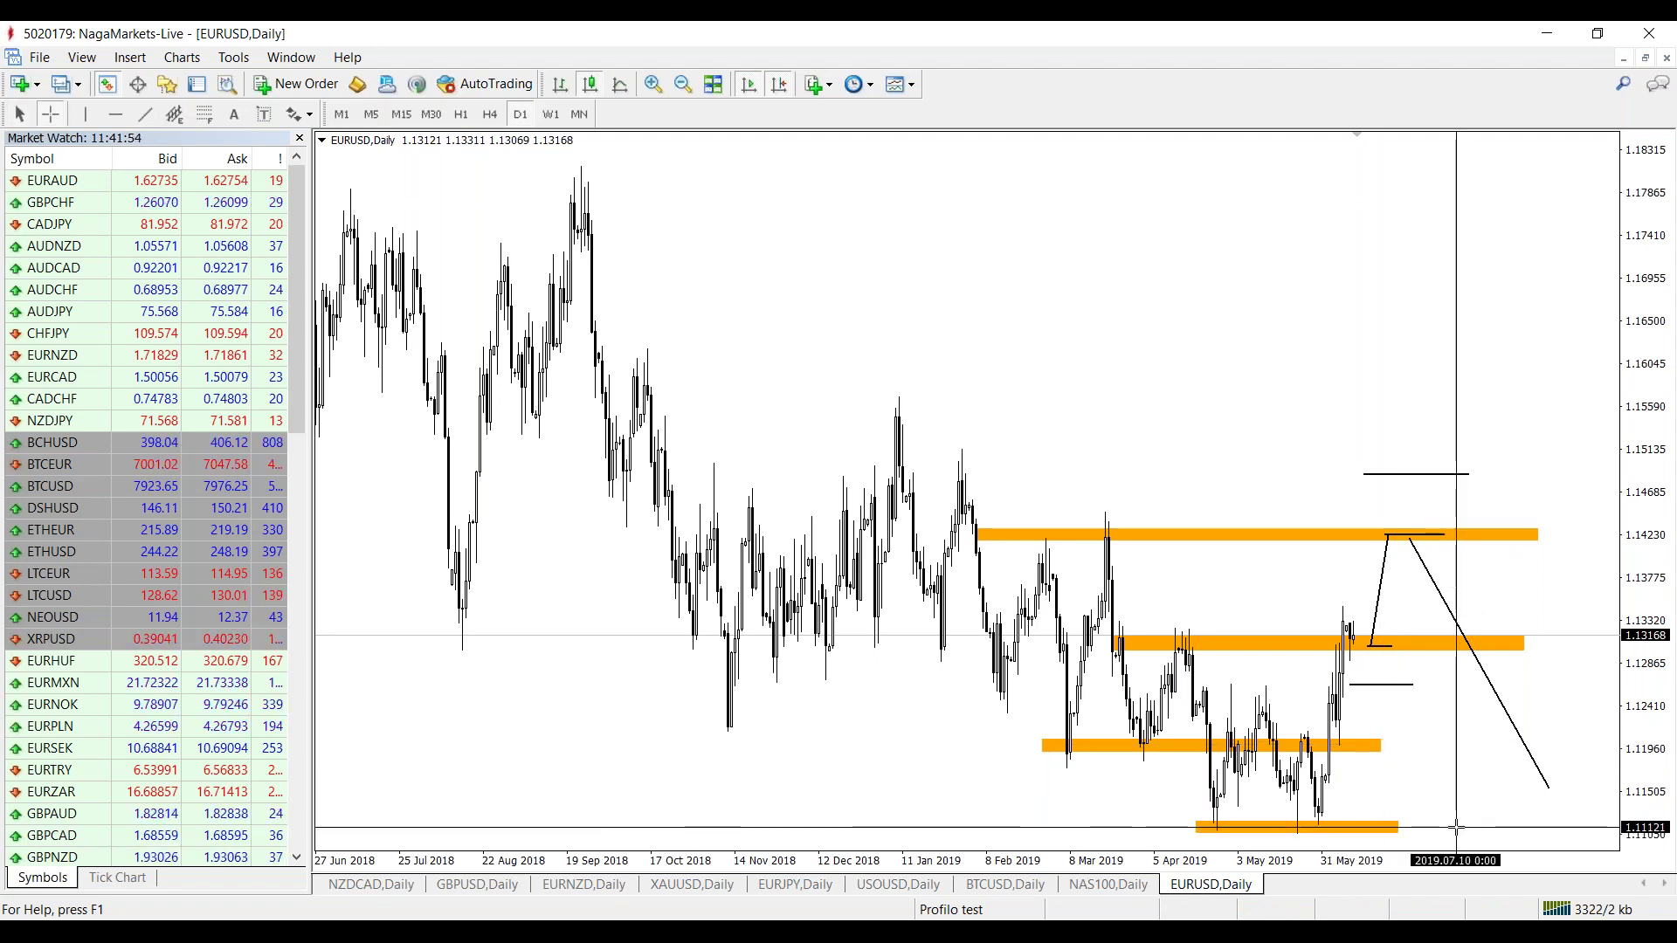
{"action": "key", "text": "Escape"}
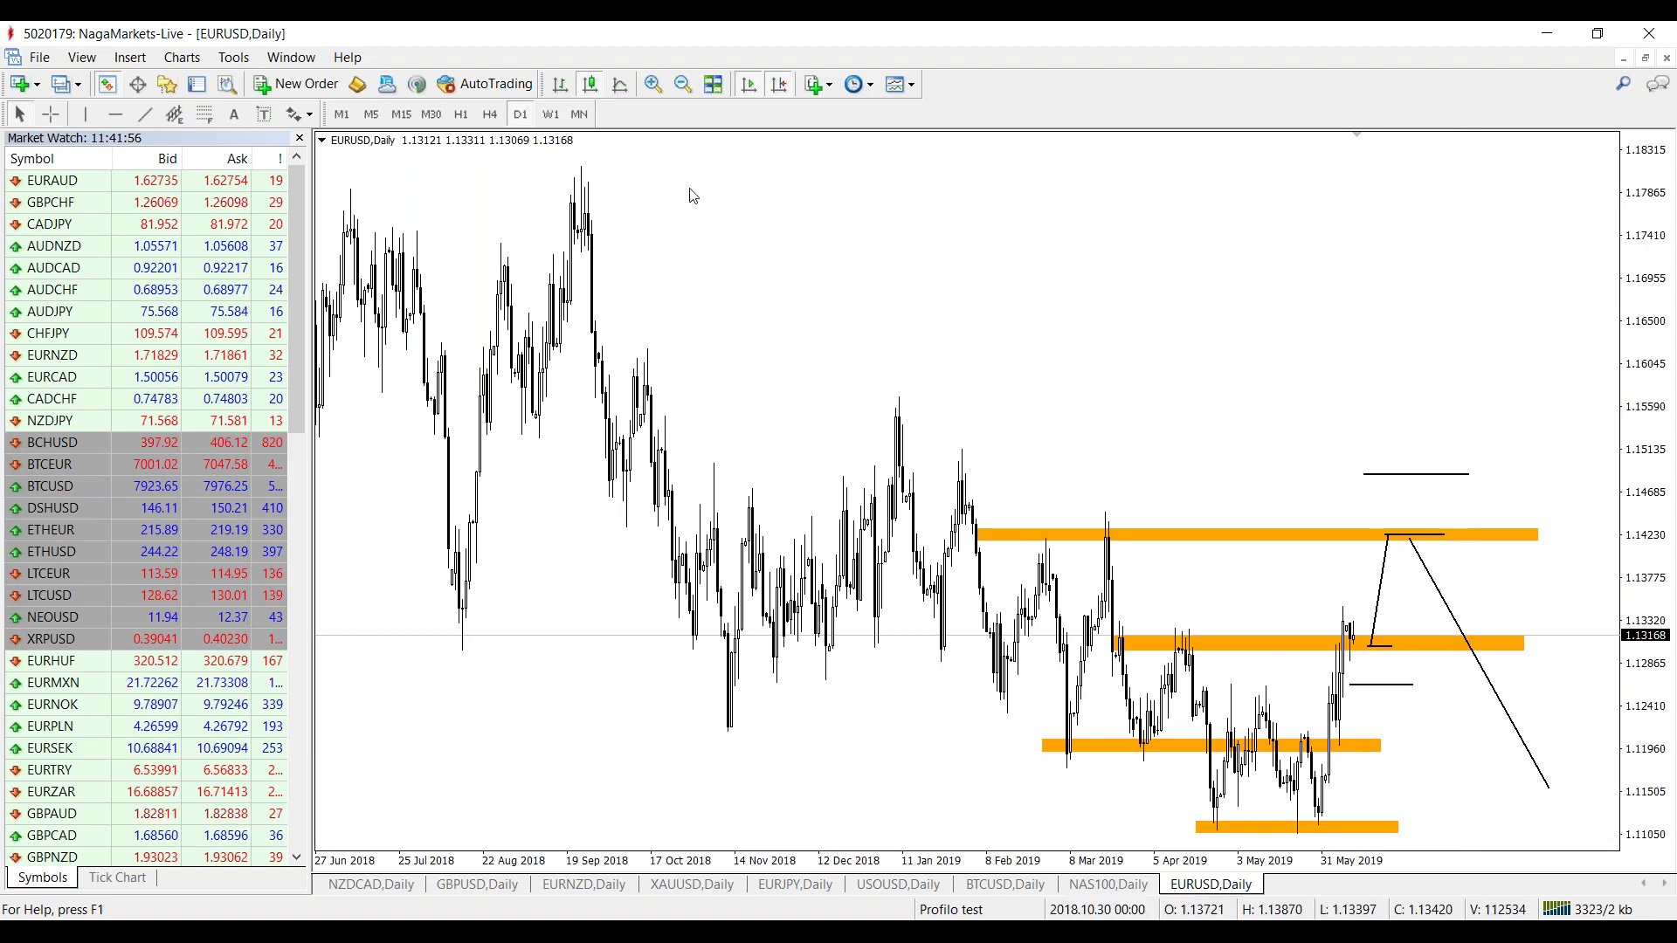
{"action": "left_click", "coordinate": [682, 83]}
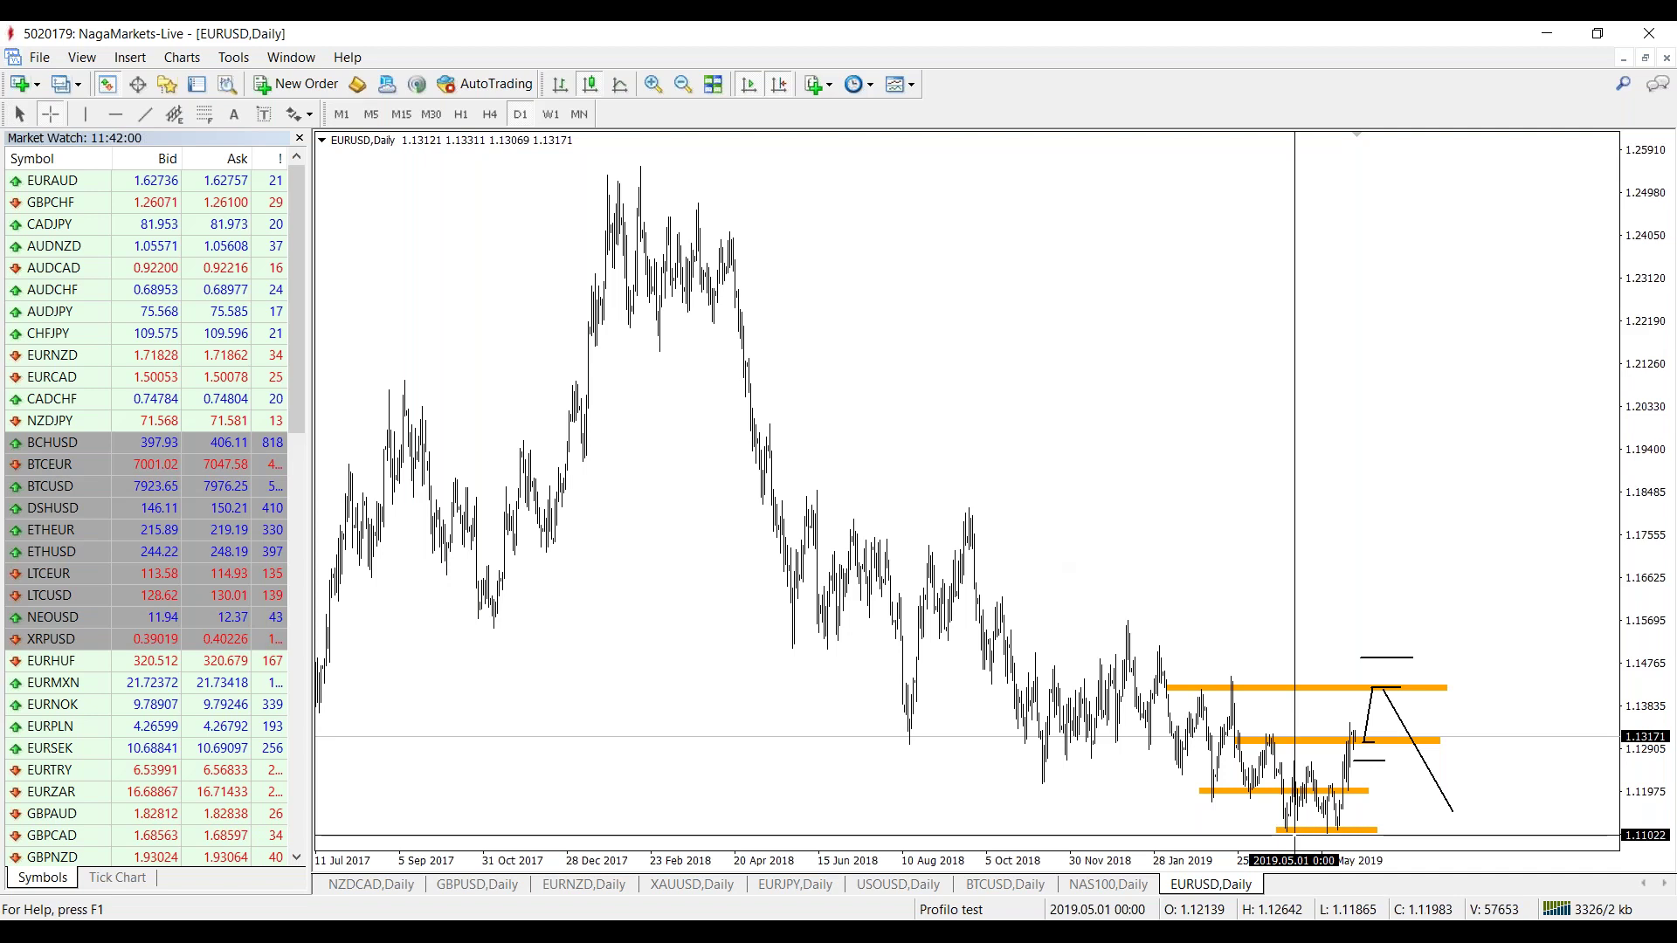
{"action": "middle_click", "coordinate": [821, 611]}
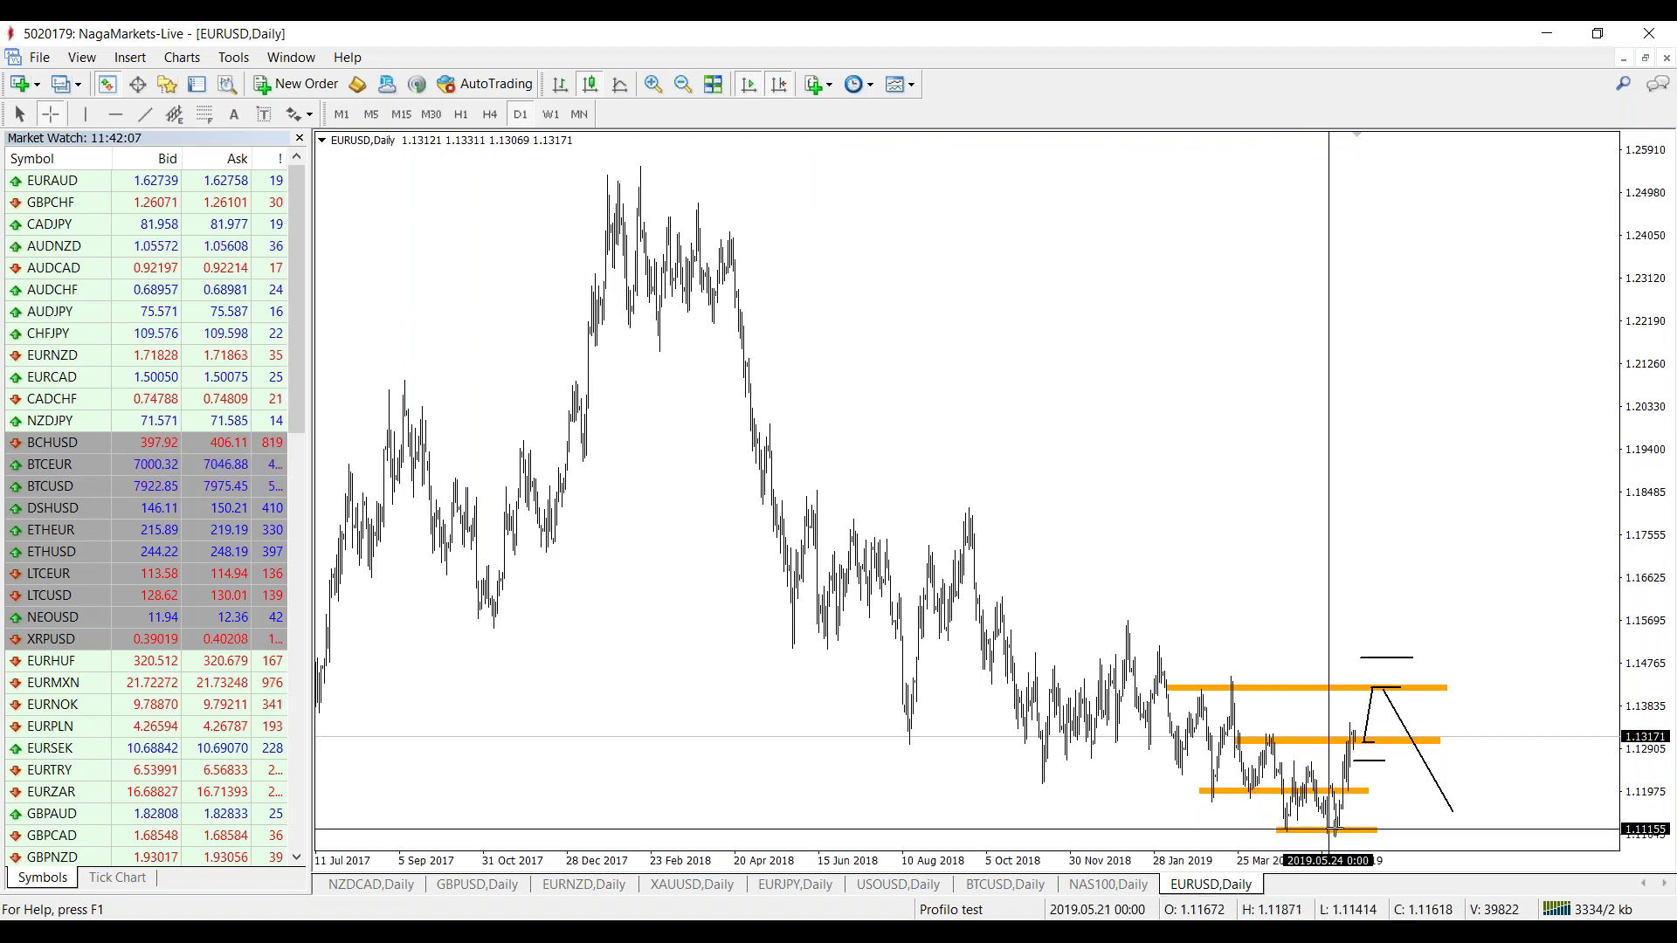
{"action": "mouse_move", "coordinate": [1332, 793]}
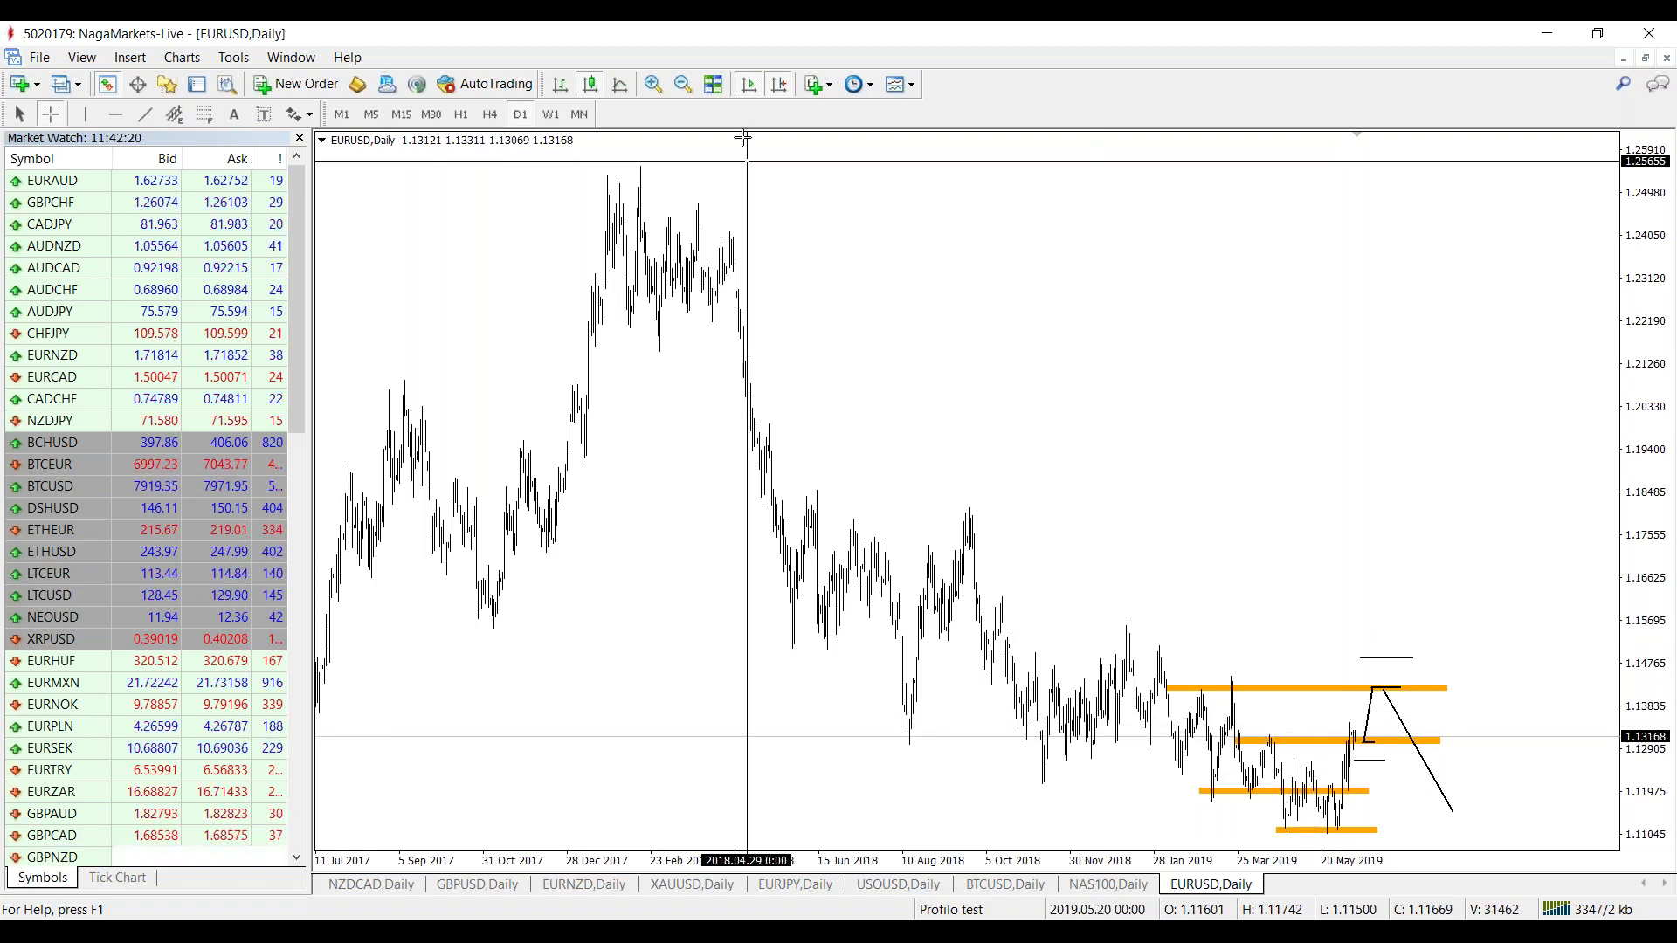
{"action": "left_click", "coordinate": [685, 85]}
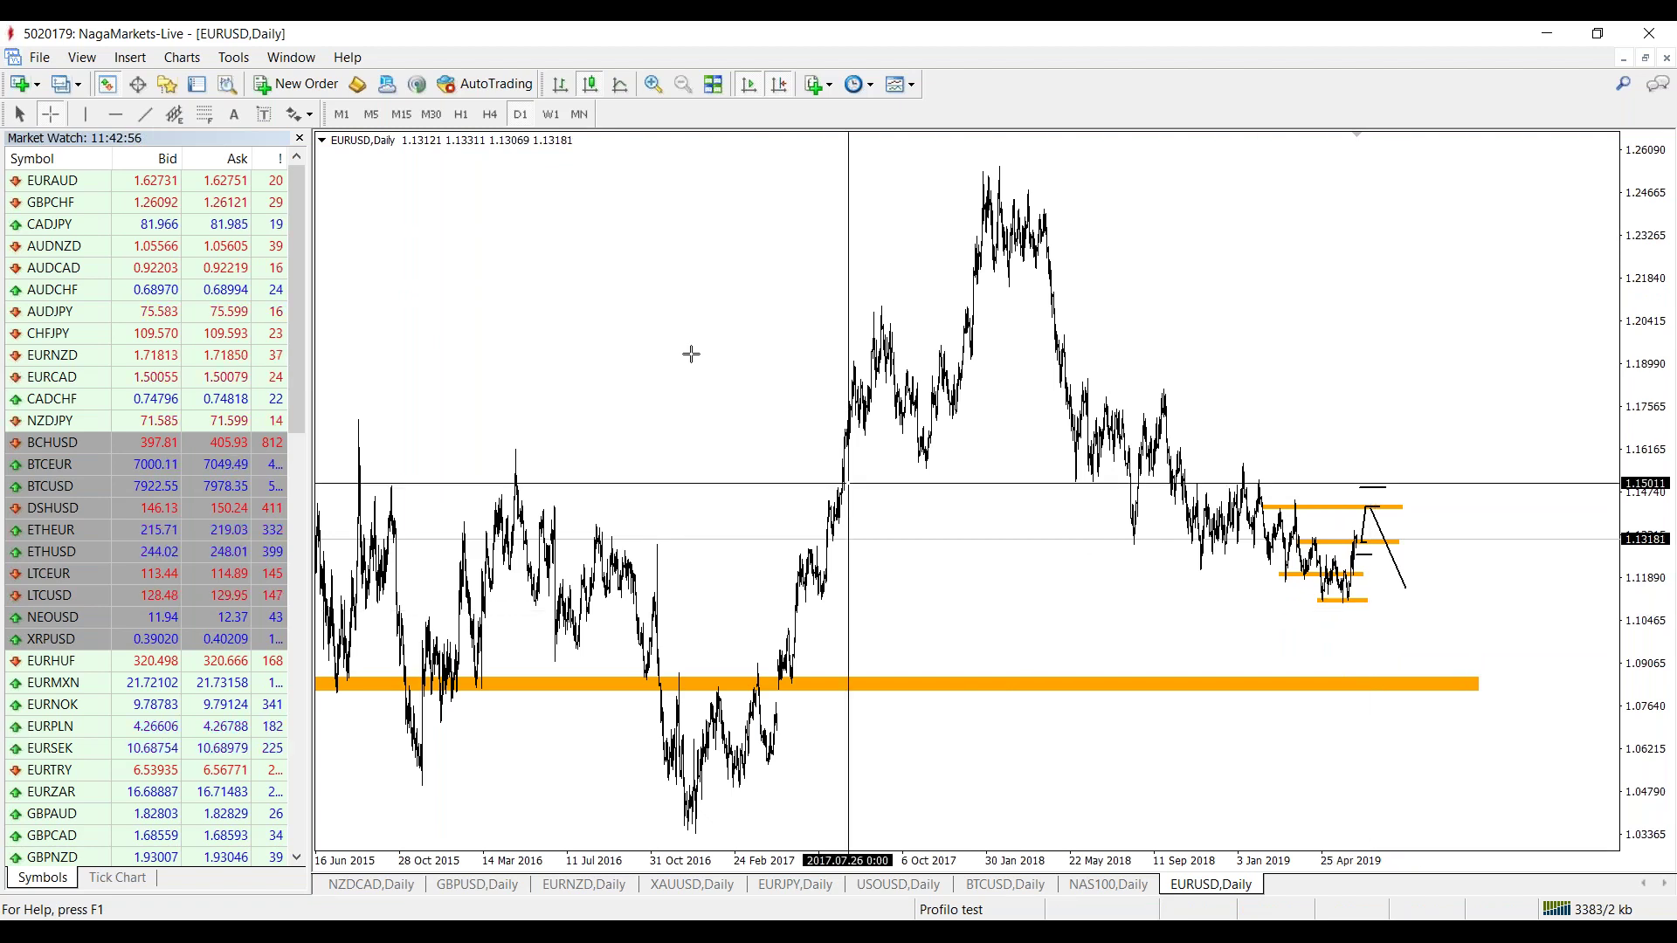
{"action": "left_click", "coordinate": [652, 84]}
{"action": "left_click", "coordinate": [653, 84]}
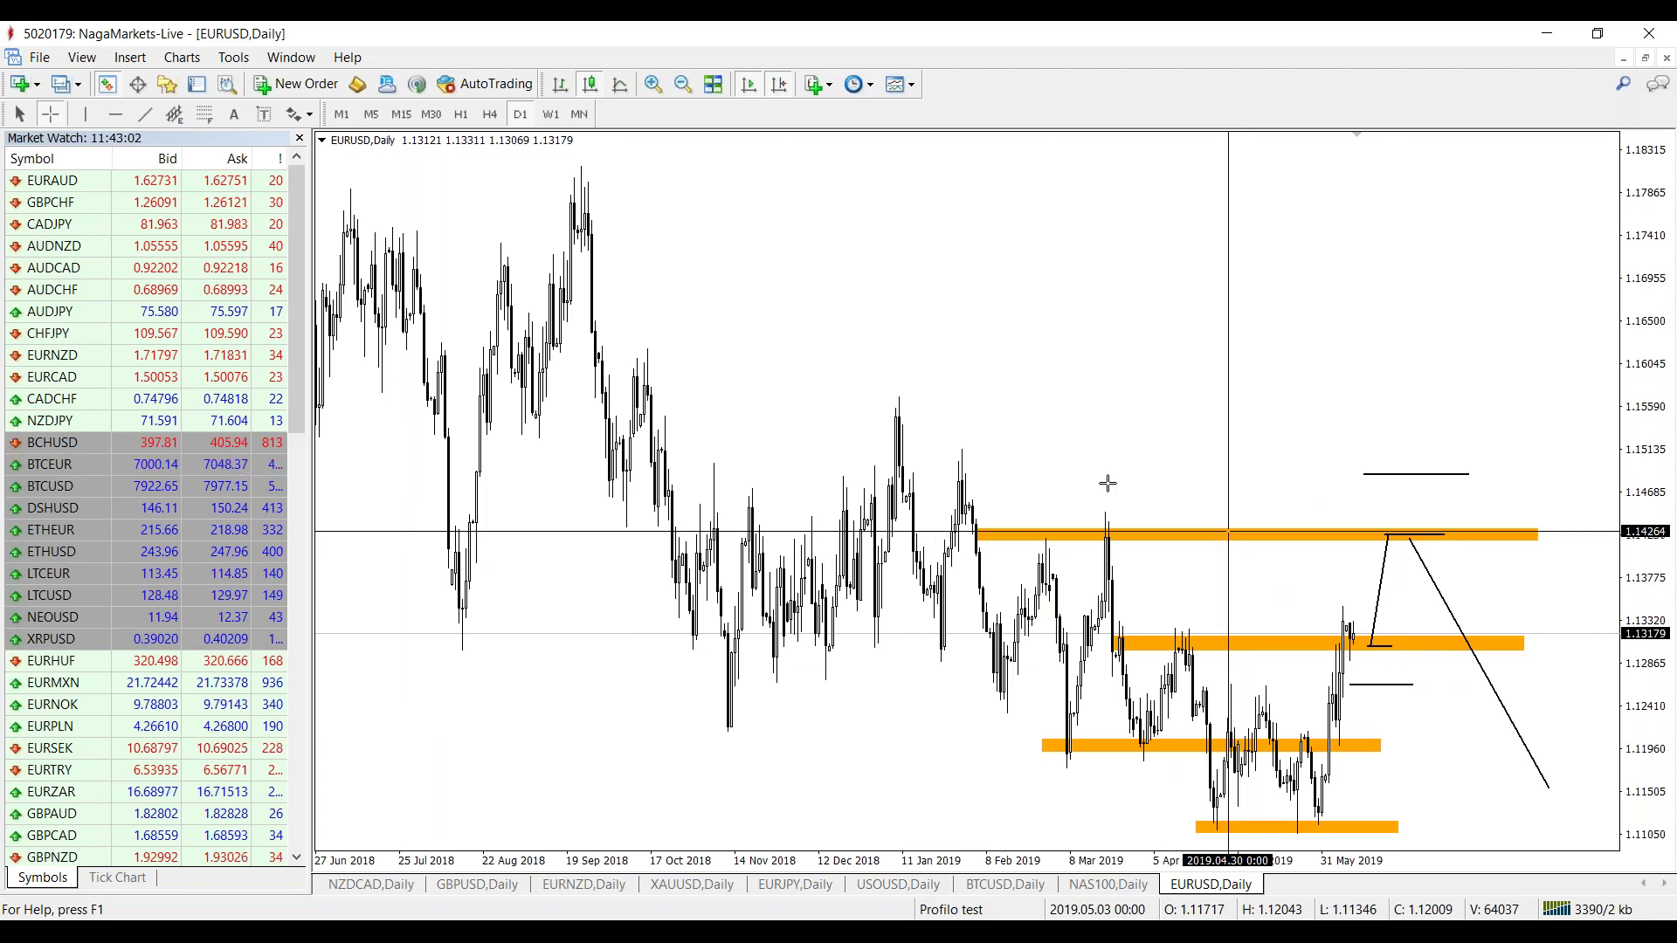
Draw a thin horizontal rectangle zone at about 1.1555, from the January 2019 high to beyond the latest candles.
{"action": "left_click", "coordinate": [130, 57]}
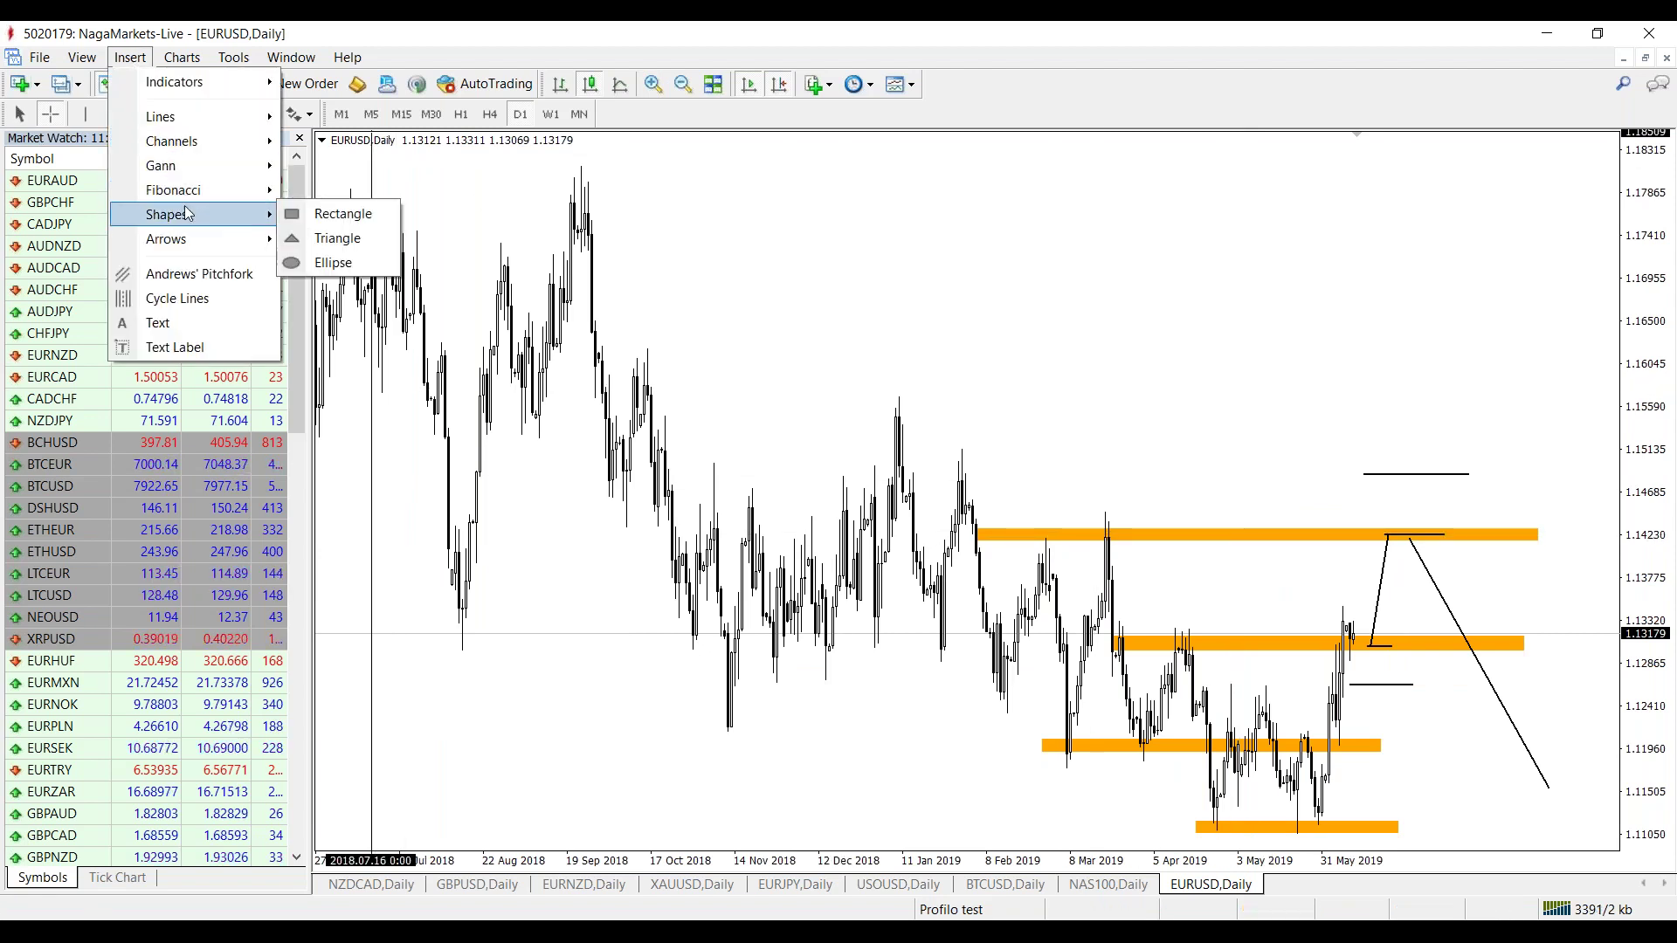
{"action": "mouse_move", "coordinate": [207, 214]}
{"action": "left_click", "coordinate": [344, 213]}
{"action": "left_click_drag", "start_coordinate": [865, 407], "coordinate": [1577, 418]}
{"action": "middle_click", "coordinate": [1577, 417]}
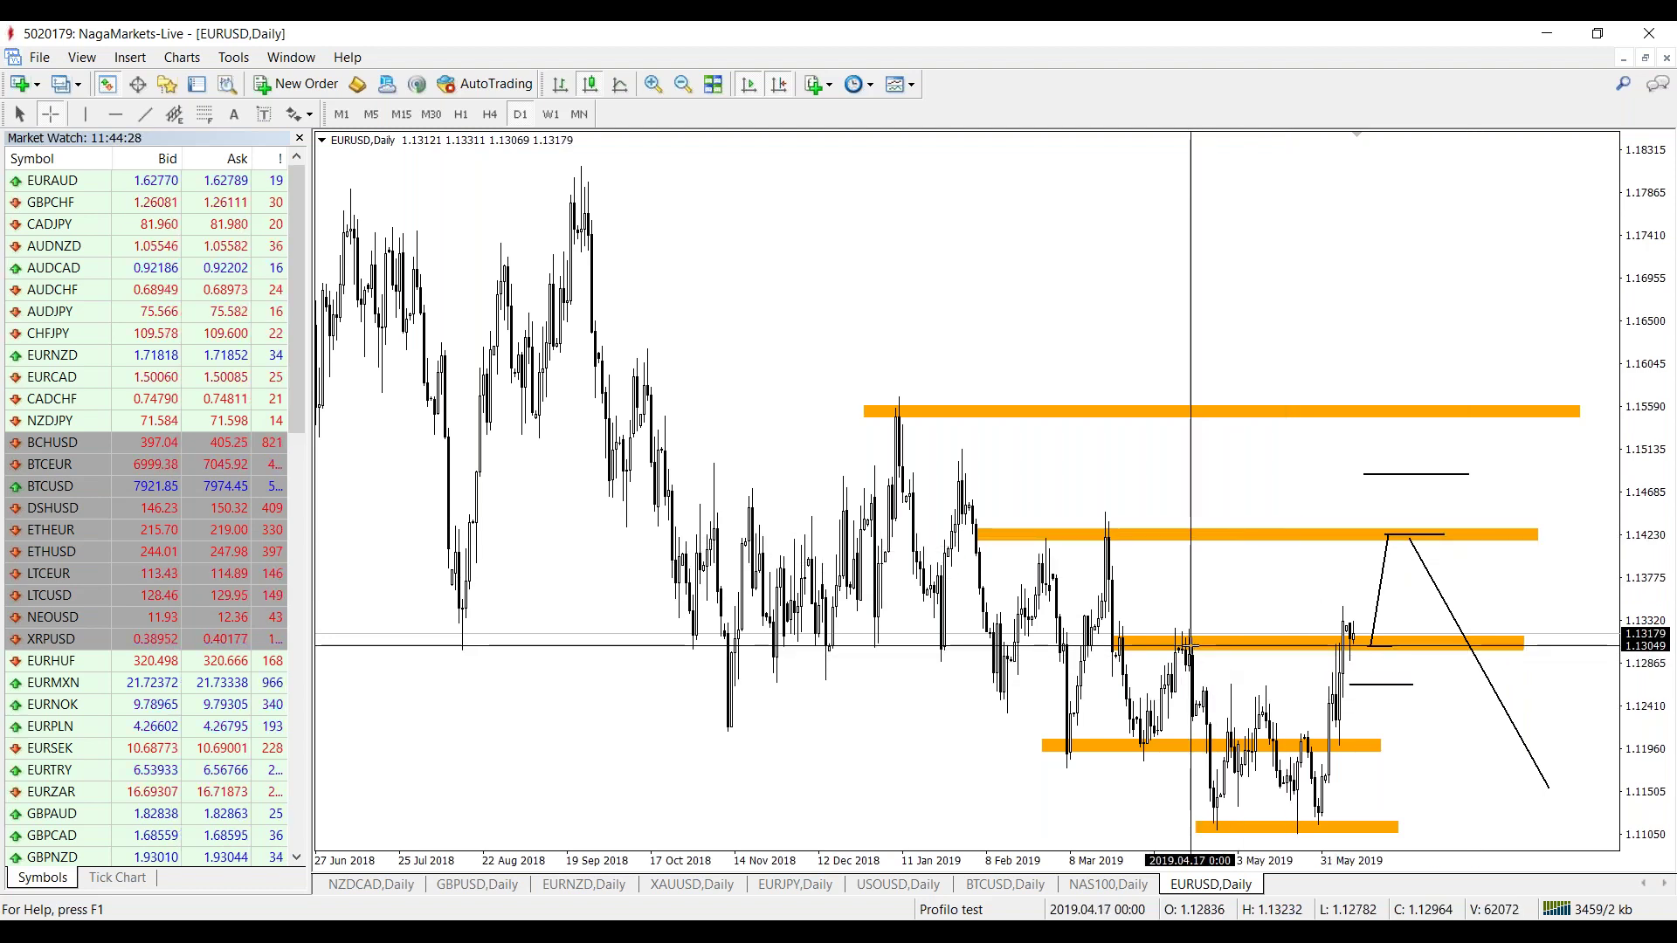
Delete the rising and the descending scenario trendlines between the current-price zone and the 1.14230 zone.
{"action": "key", "text": "Escape"}
{"action": "double_click", "coordinate": [1377, 602]}
{"action": "key", "text": "Delete"}
{"action": "key", "text": "Delete"}
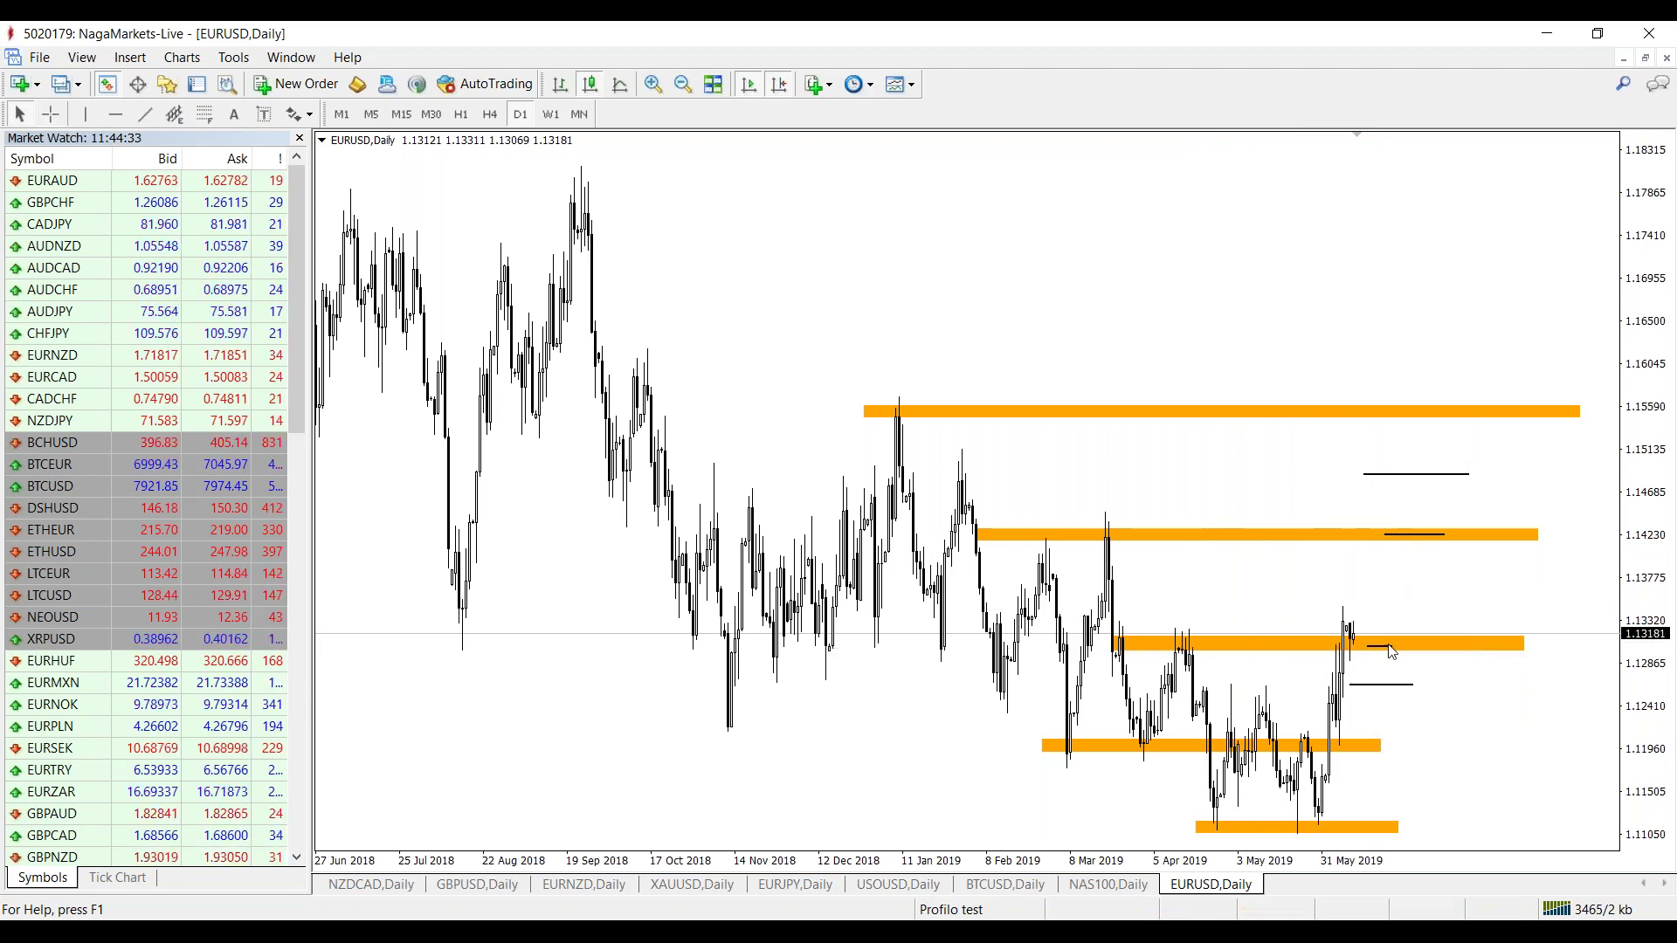
Reshape the two short lower trendlines into a drop from the current-price zone to about 1.1267 and a rebound back to that zone.
{"action": "double_click", "coordinate": [1410, 687]}
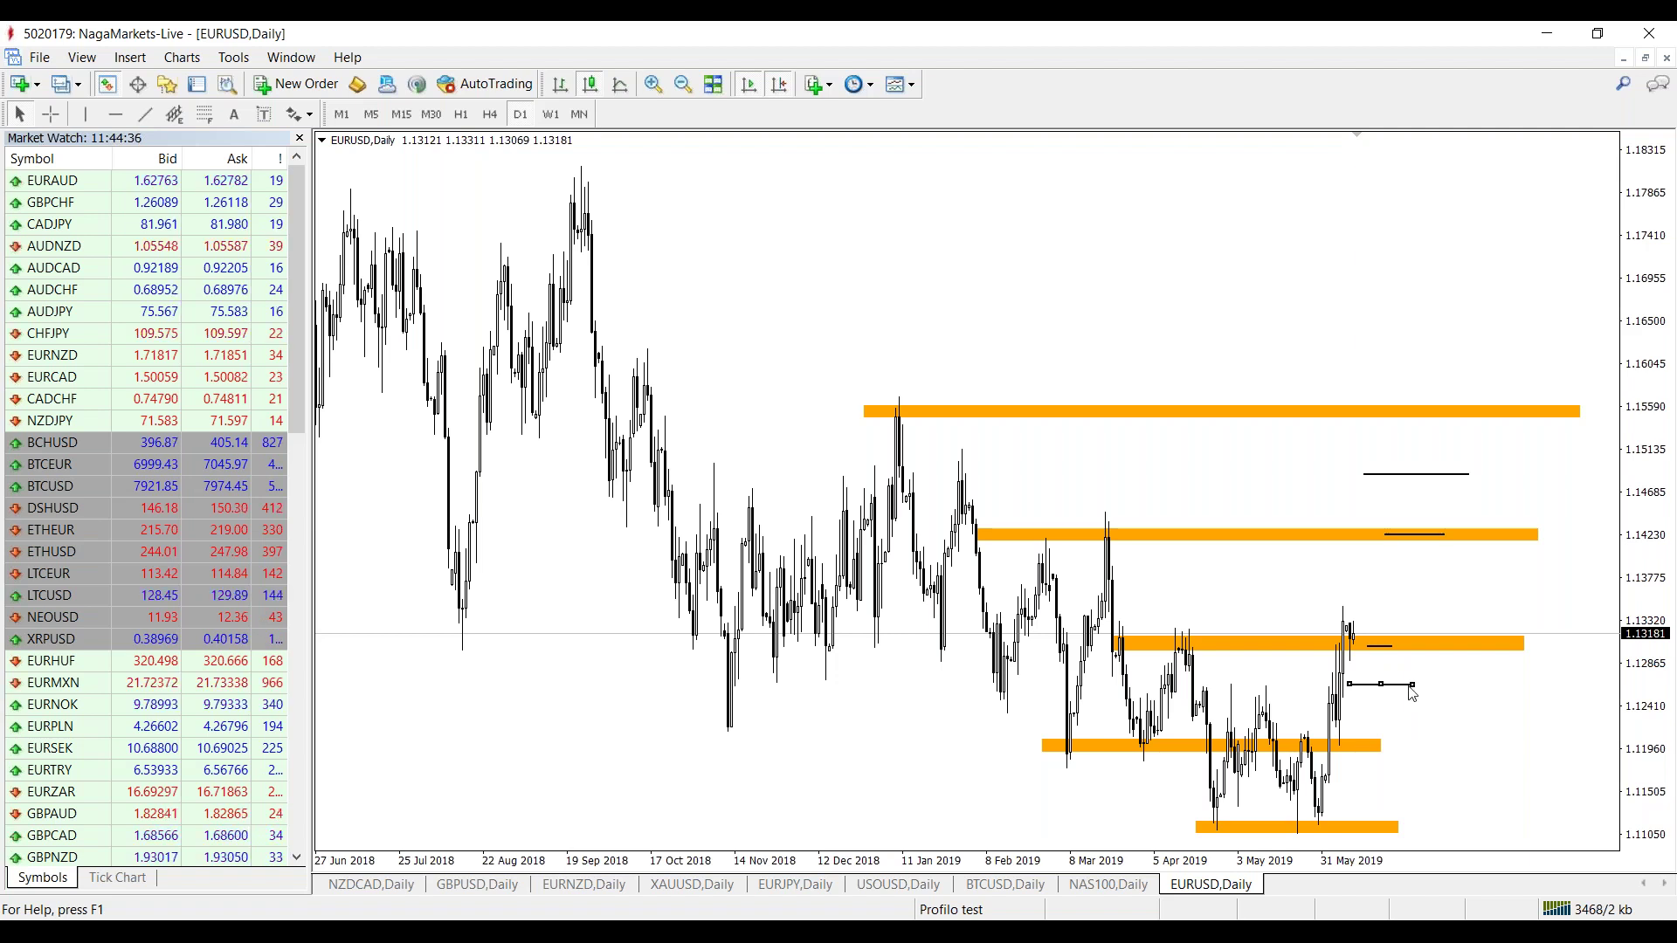
{"action": "double_click", "coordinate": [1384, 648]}
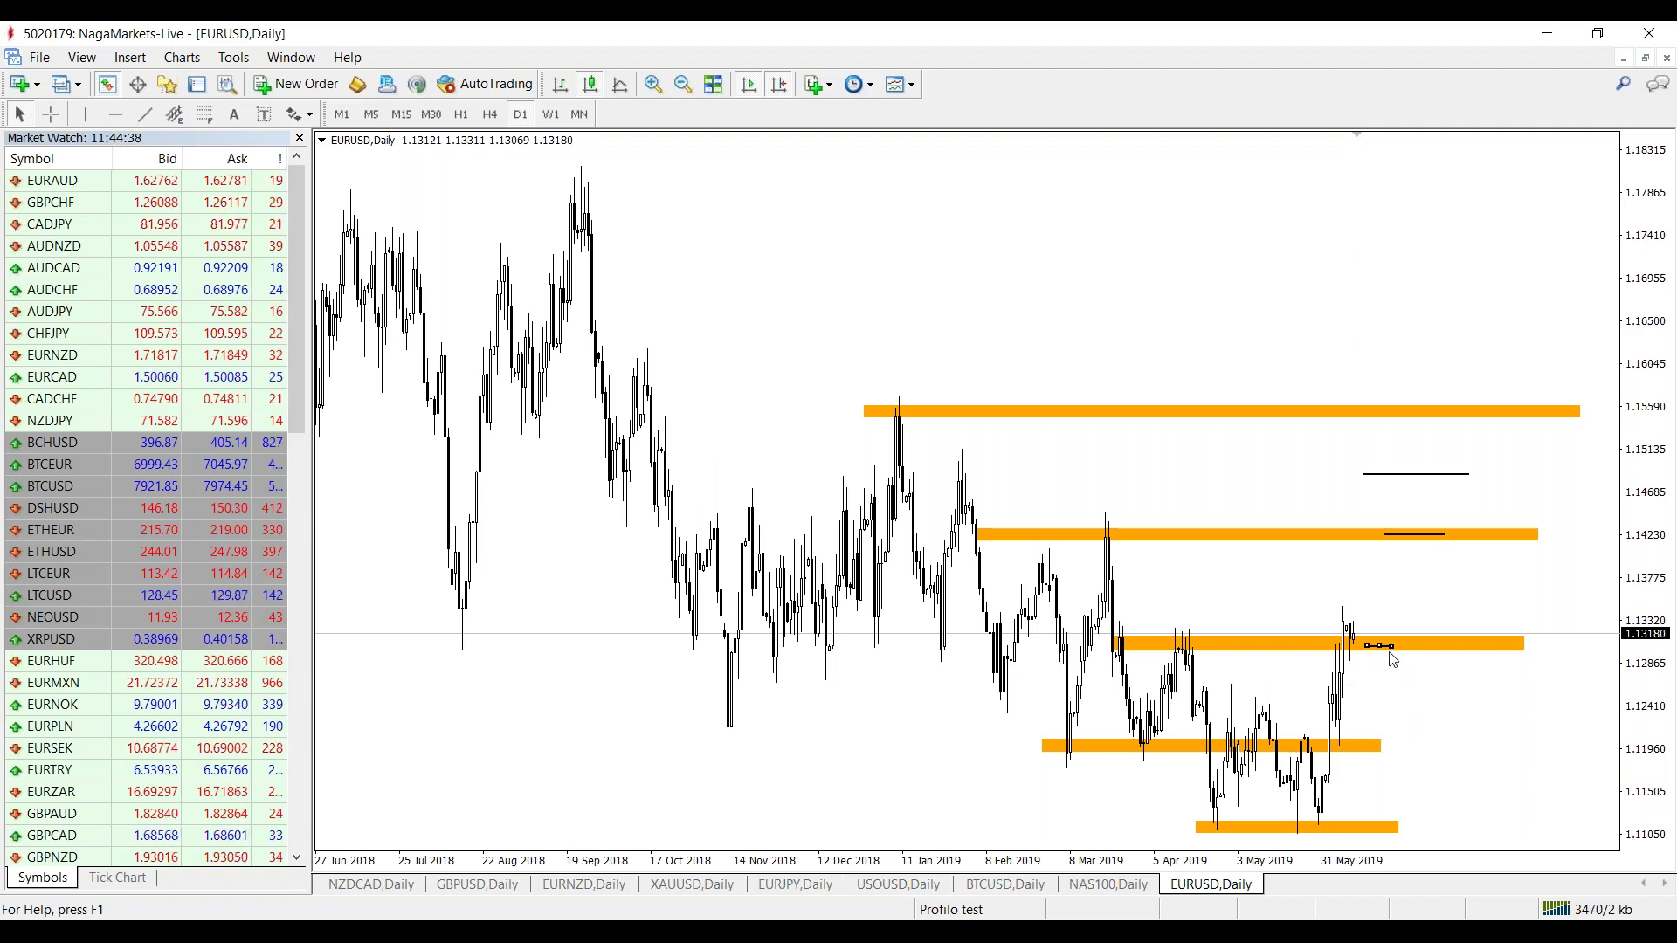
{"action": "left_click_drag", "start_coordinate": [1376, 671], "coordinate": [1367, 669]}
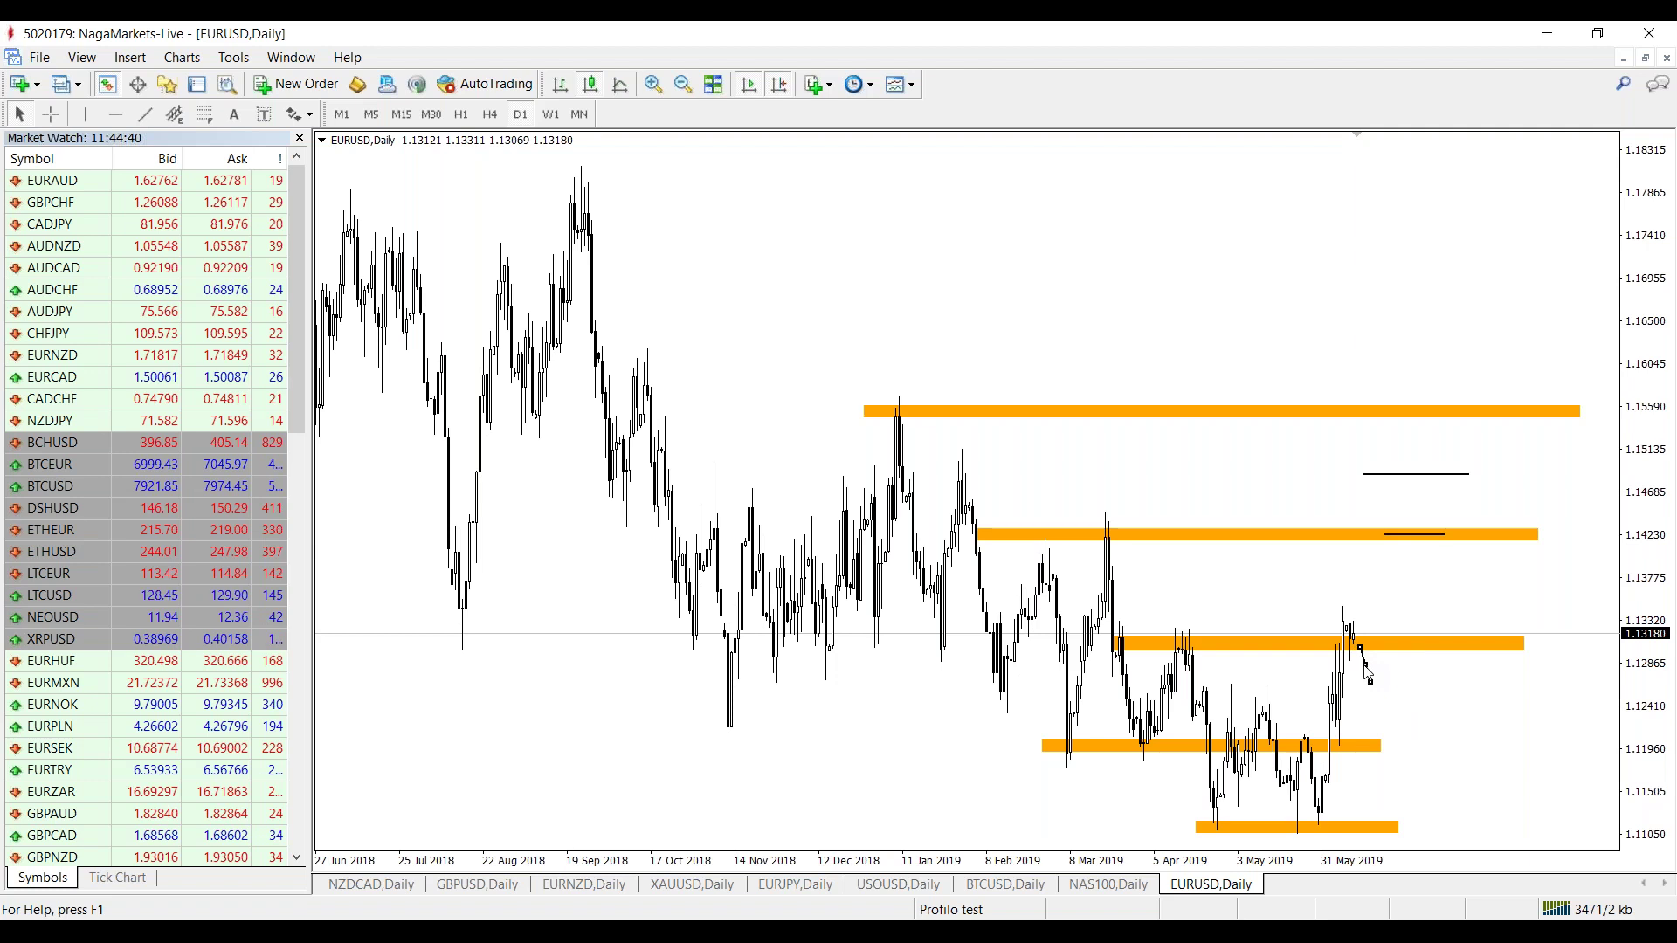
Draw a descending trendline from the rebound's upper end at the current-price zone down to about 1.1140, and check the retest point.
{"action": "left_click", "coordinate": [149, 115]}
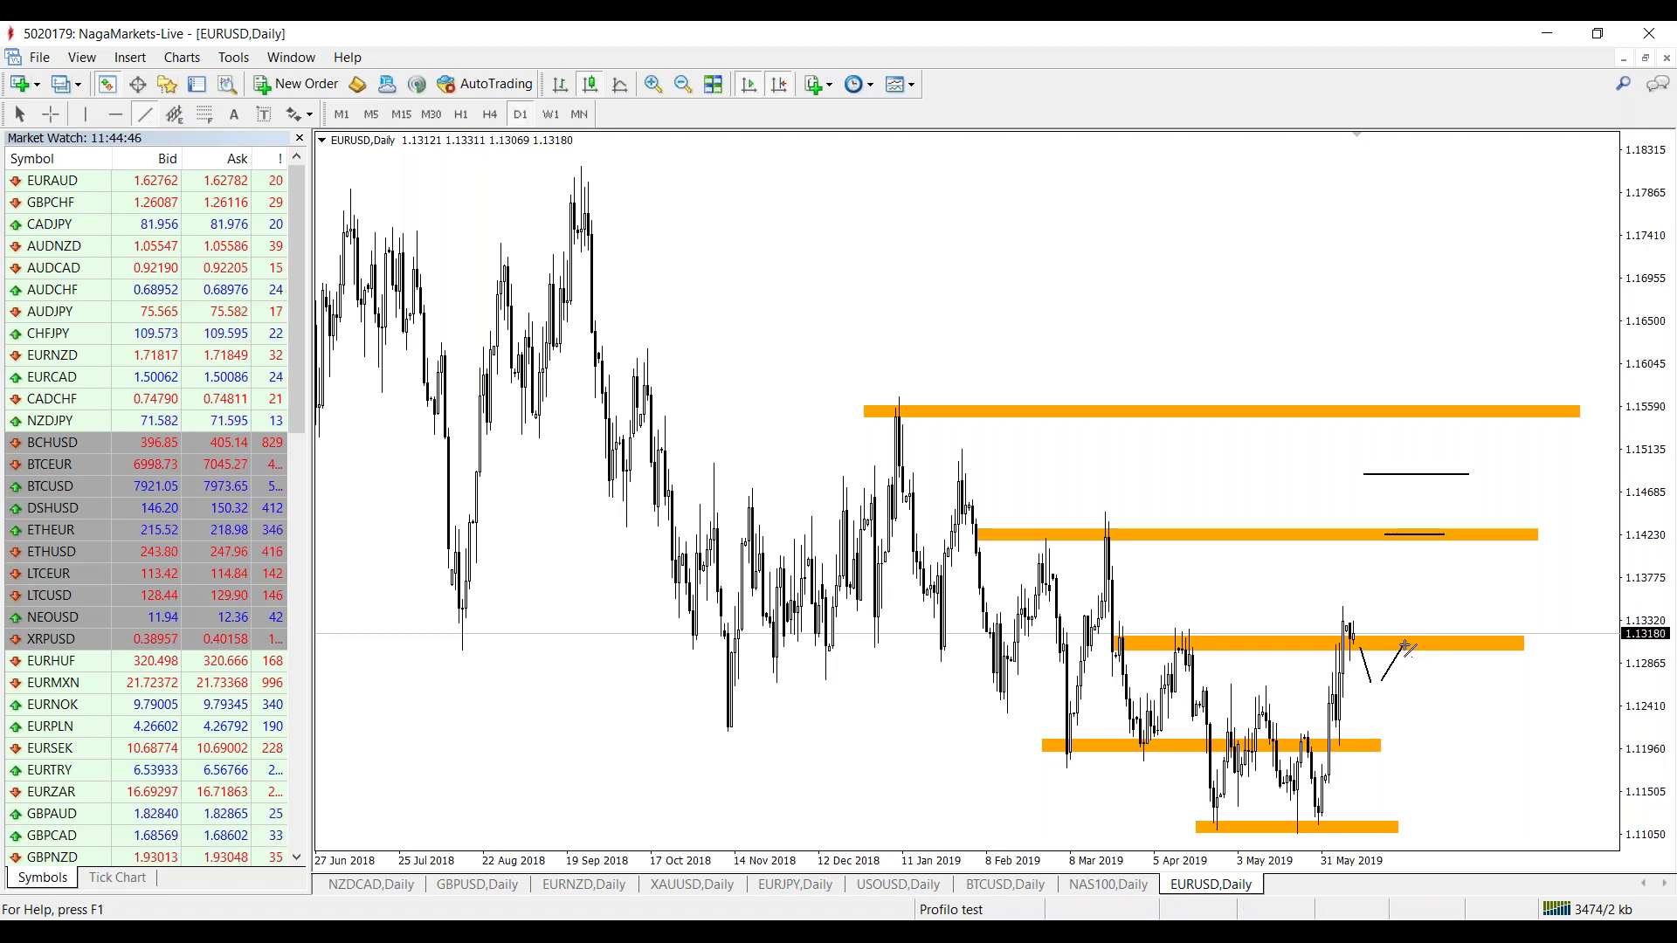
{"action": "left_click_drag", "start_coordinate": [1409, 648], "coordinate": [1506, 801]}
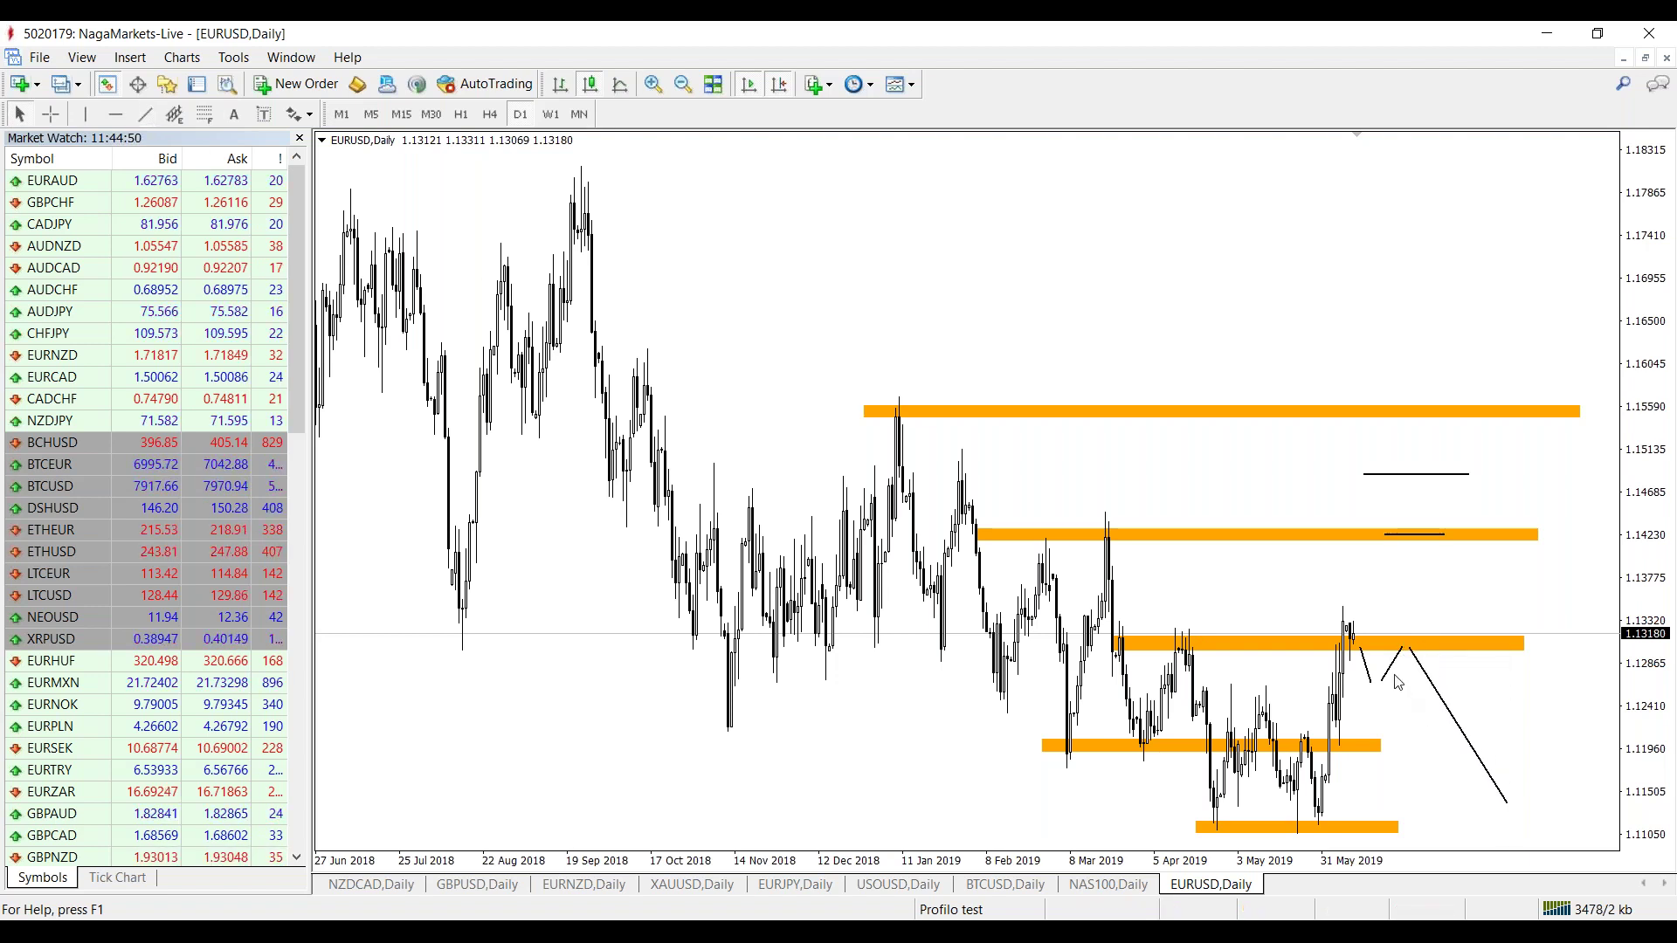
{"action": "middle_click", "coordinate": [1388, 646]}
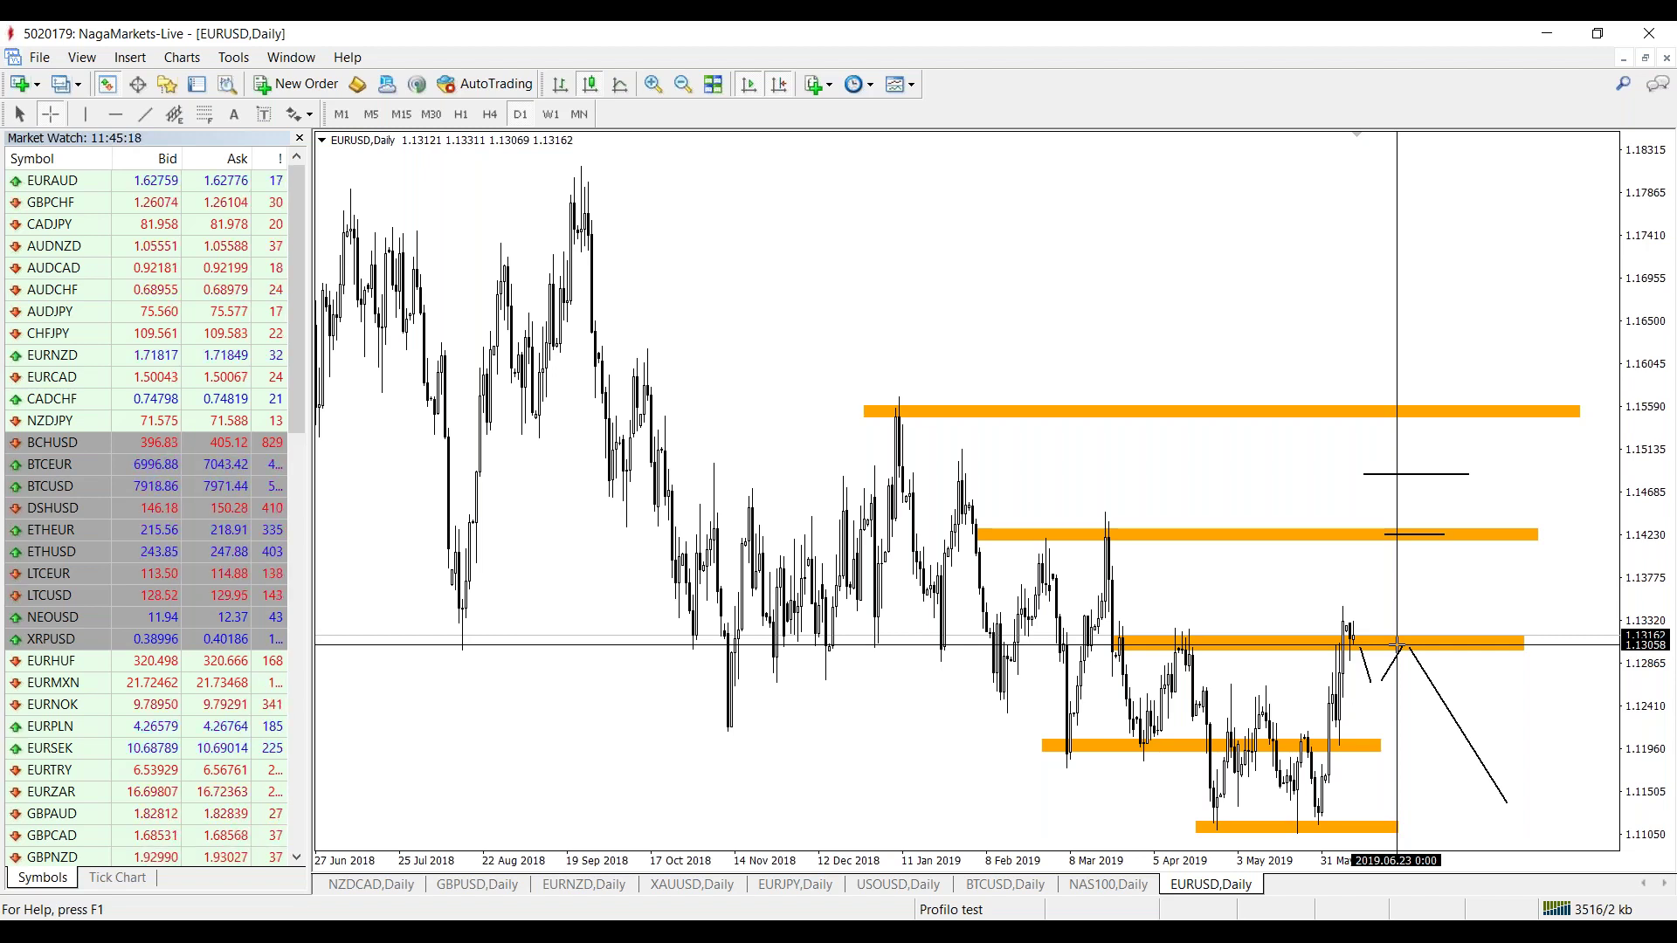
{"action": "left_click", "coordinate": [1399, 644]}
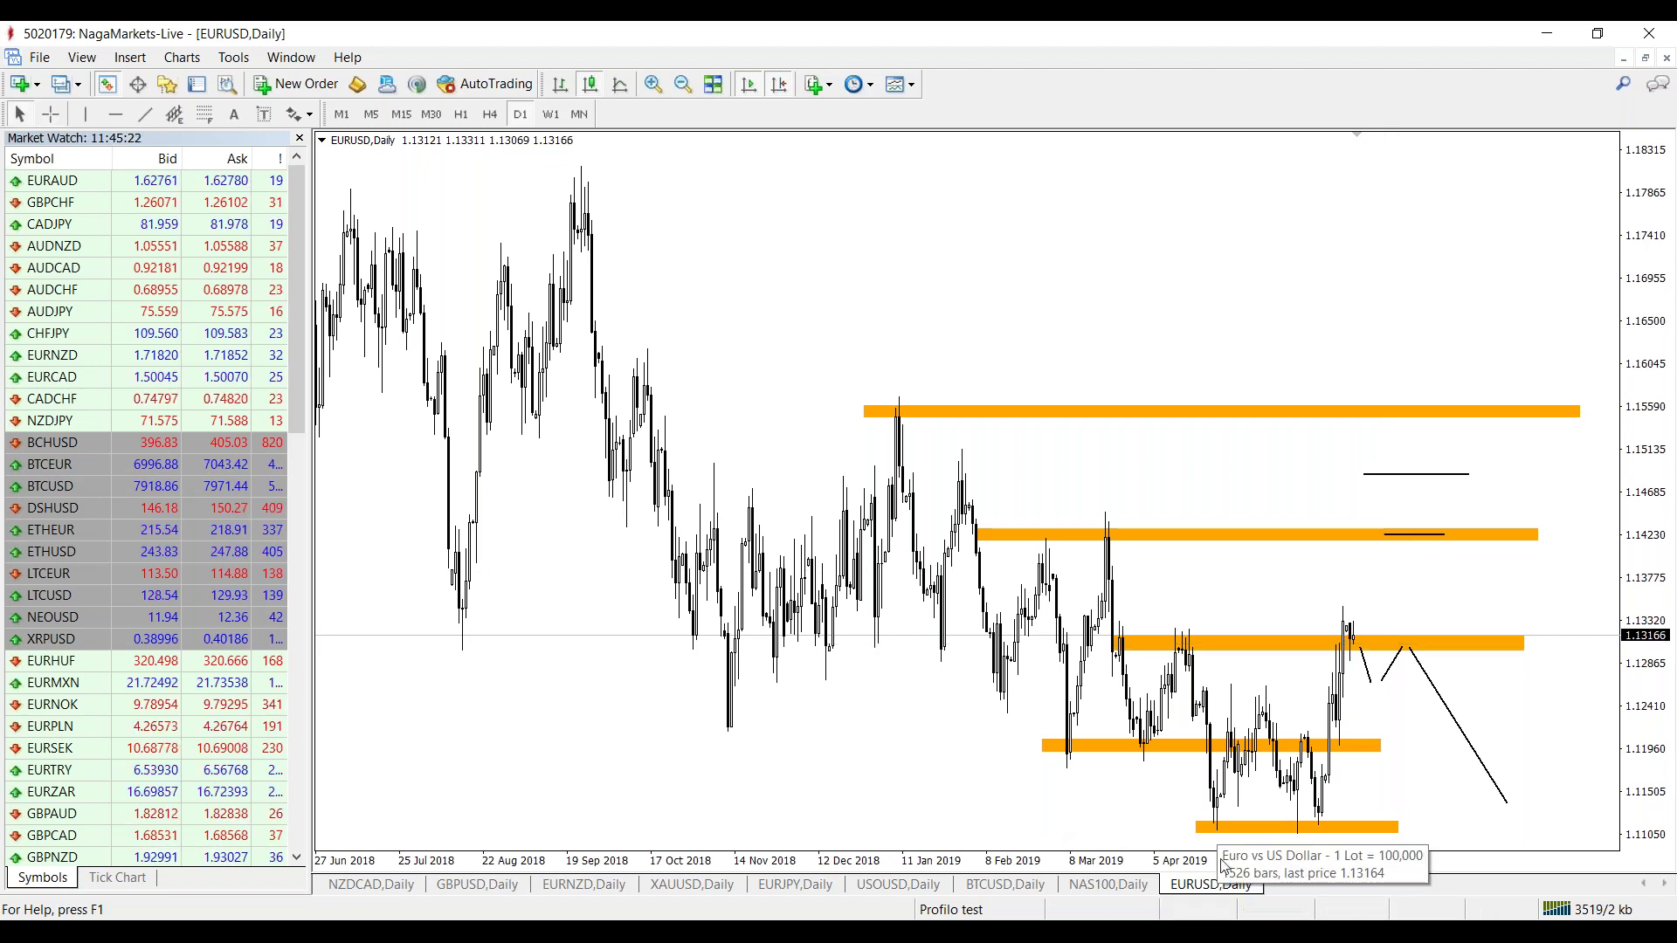
Tile all open chart windows and maximize the NZDCAD daily chart.
{"action": "middle_click", "coordinate": [1275, 646]}
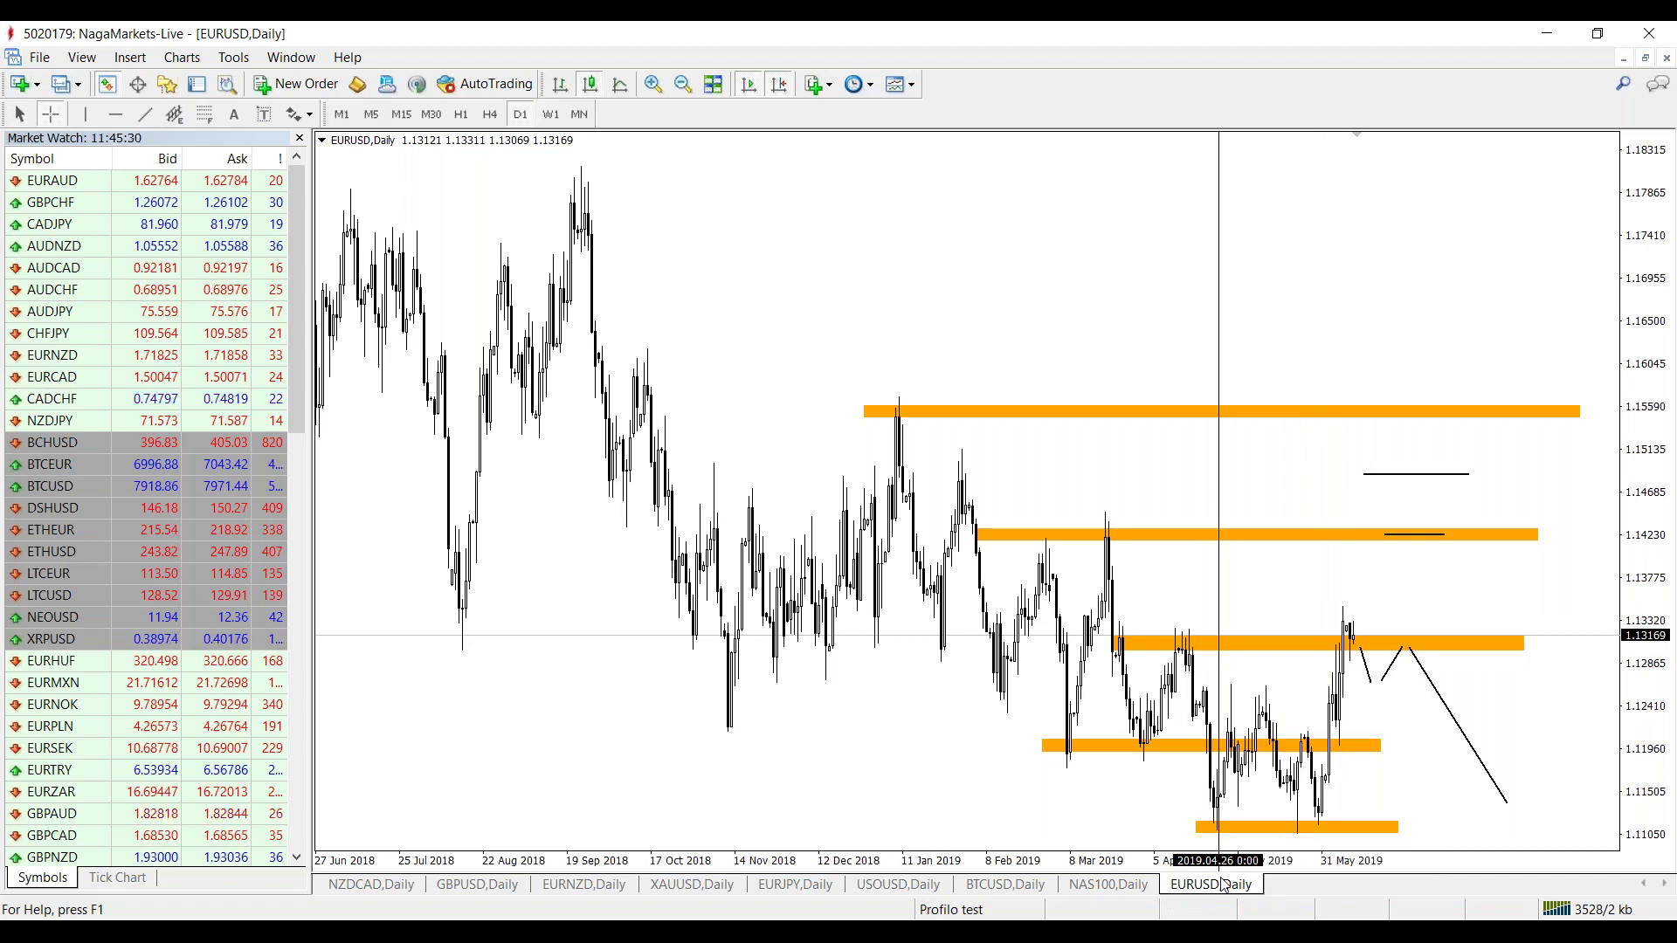
{"action": "key", "text": "alt+r"}
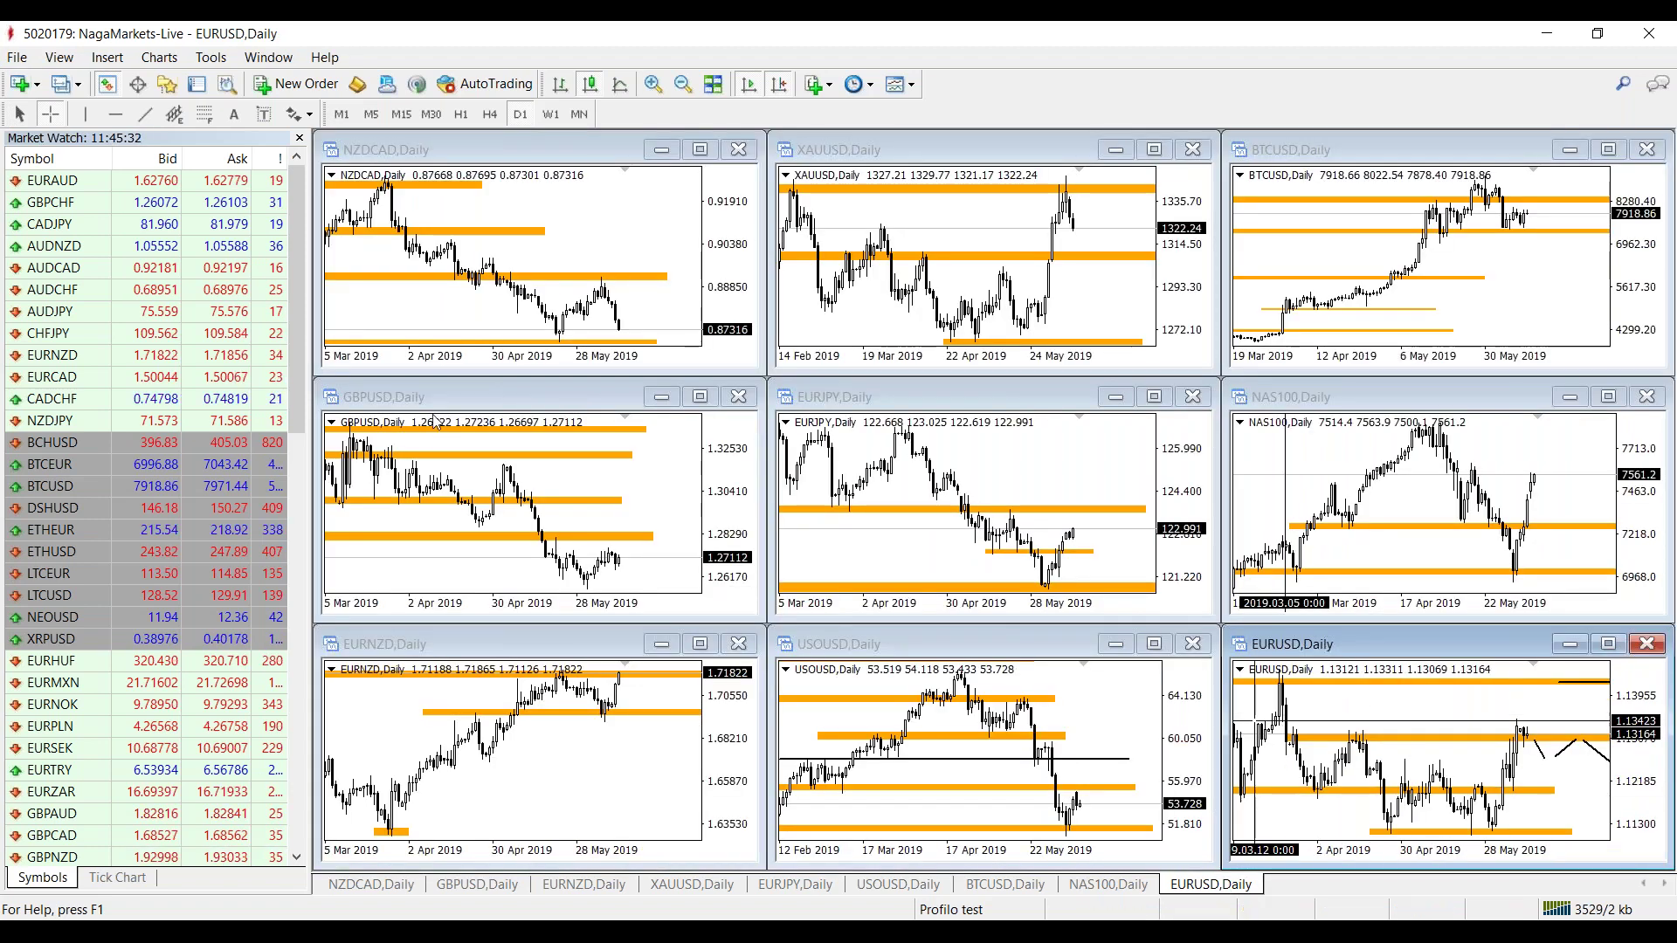
{"action": "double_click", "coordinate": [416, 154]}
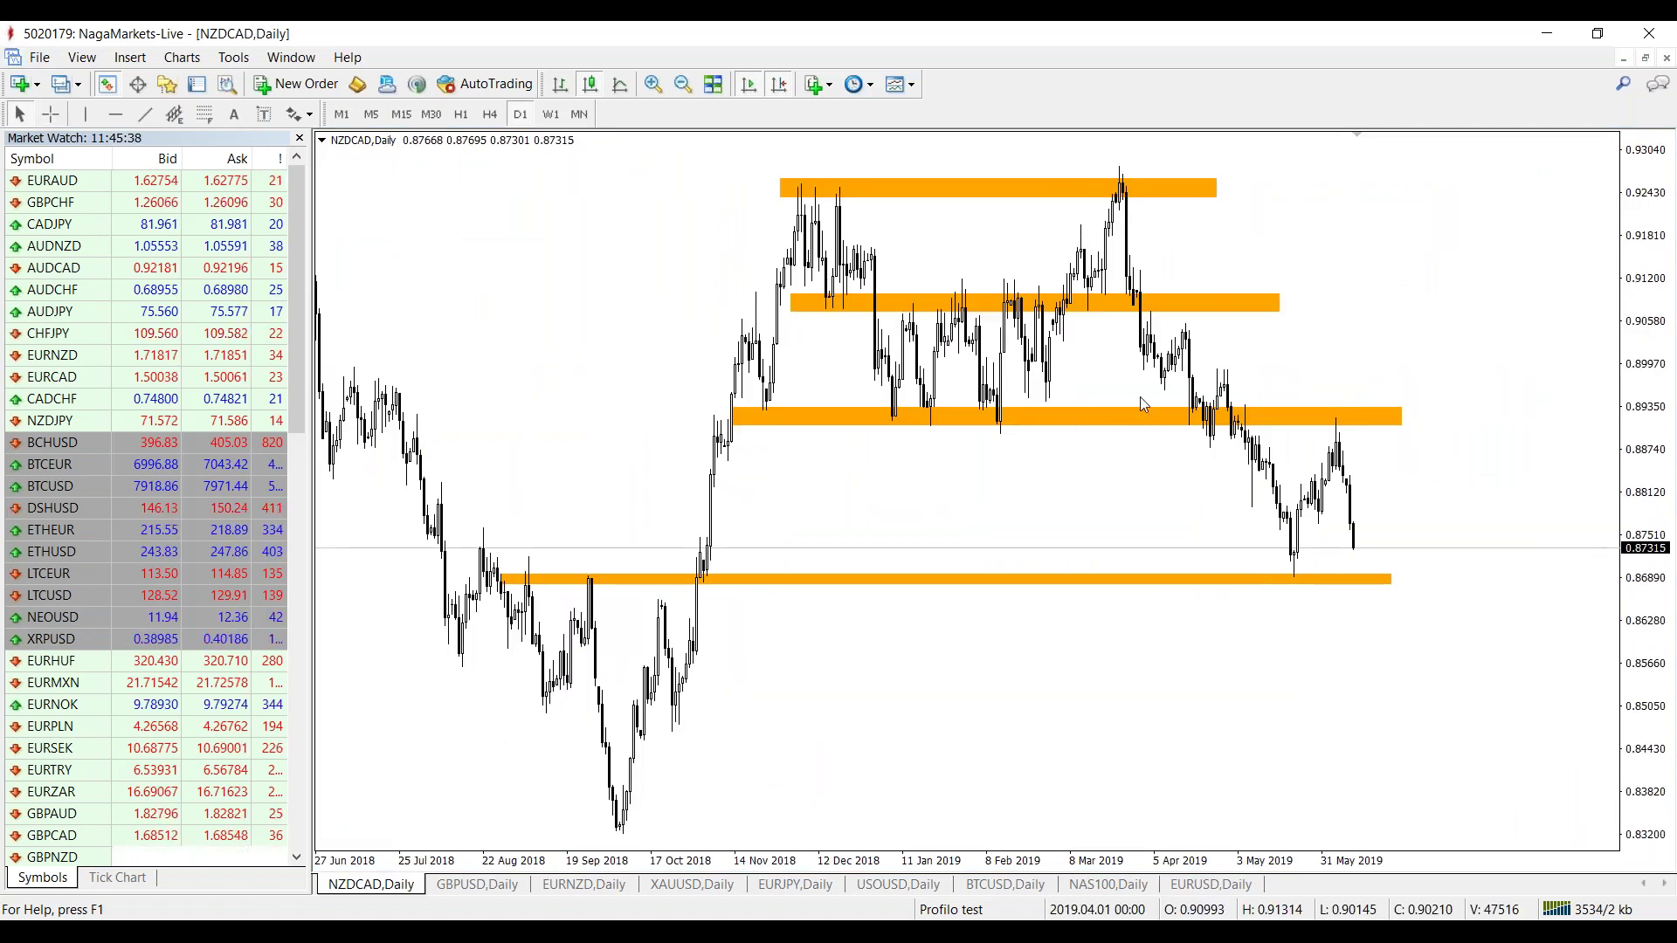
Inspect the latest fall from the zone below 0.89350 and draw a short horizontal trendline along the lowest zone's lower edge, at about 0.8684.
{"action": "middle_click", "coordinate": [1303, 422]}
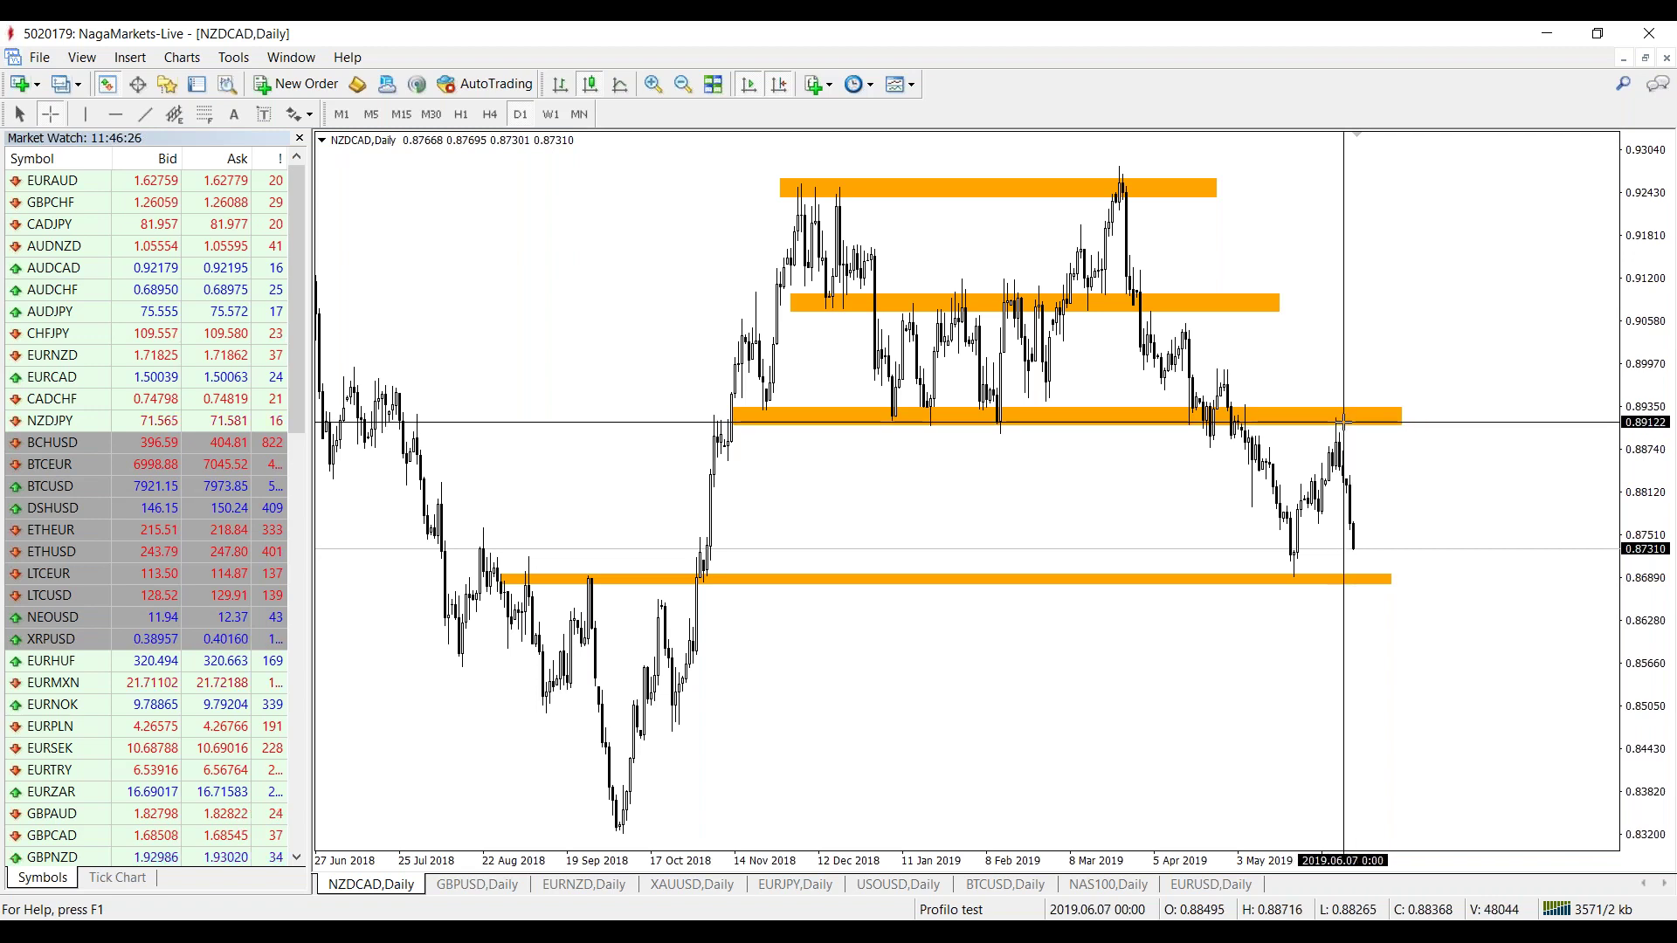
{"action": "left_click", "coordinate": [1389, 613]}
{"action": "middle_click", "coordinate": [1356, 550]}
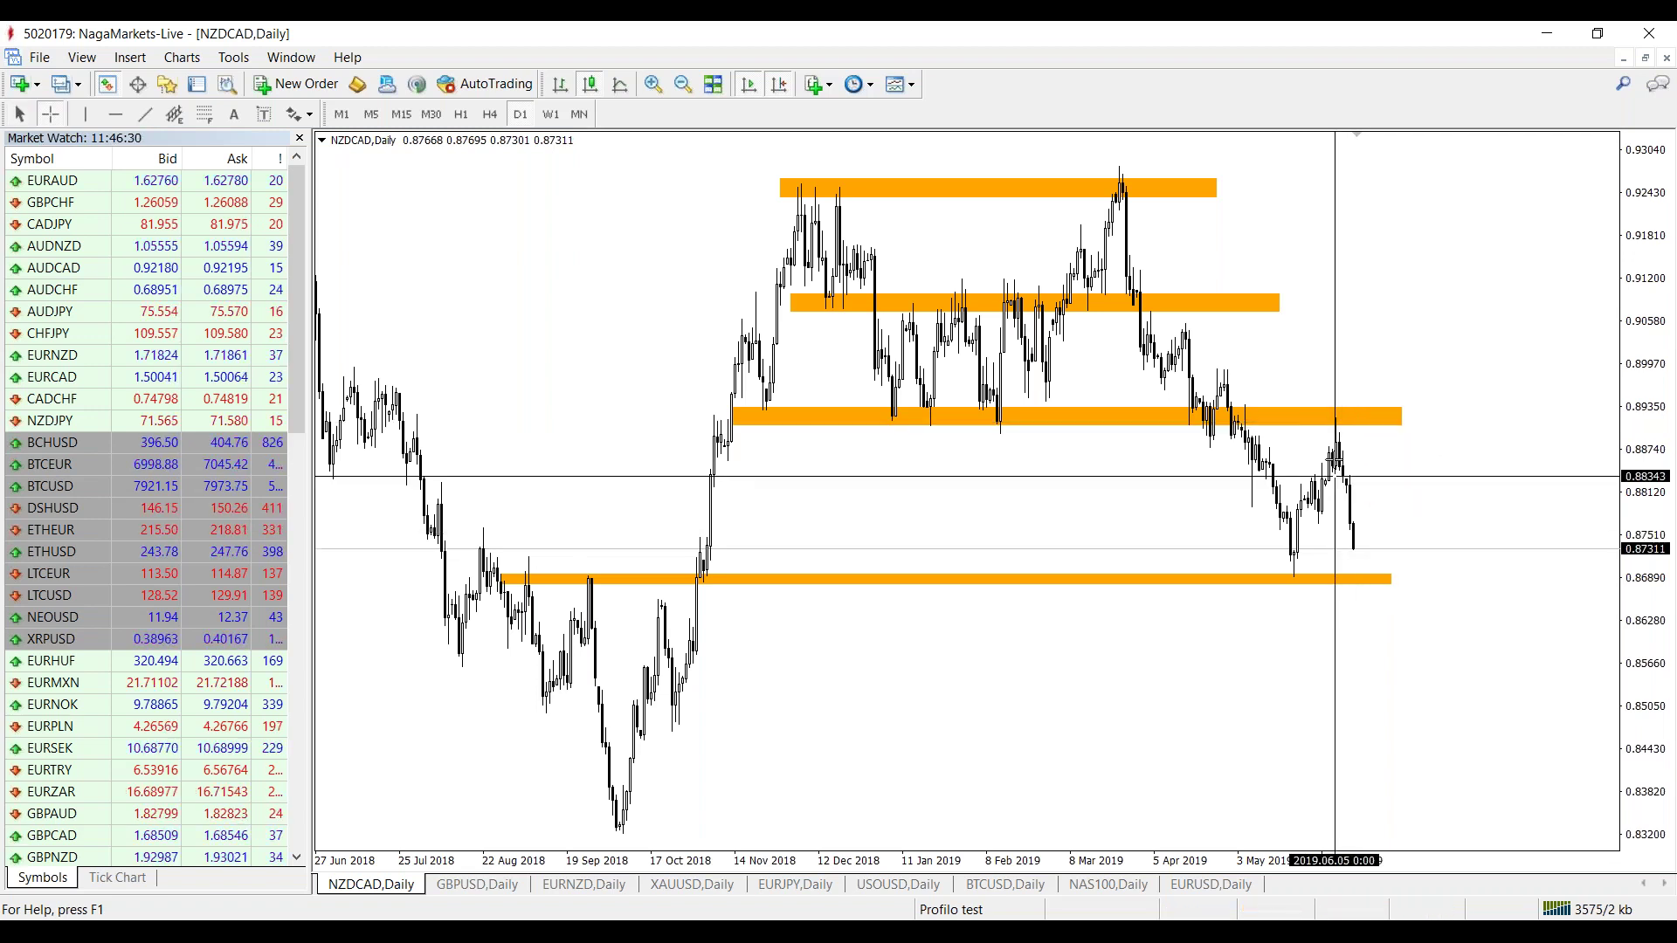
{"action": "left_click_drag", "start_coordinate": [1346, 421], "coordinate": [1359, 550]}
{"action": "middle_click", "coordinate": [1359, 550]}
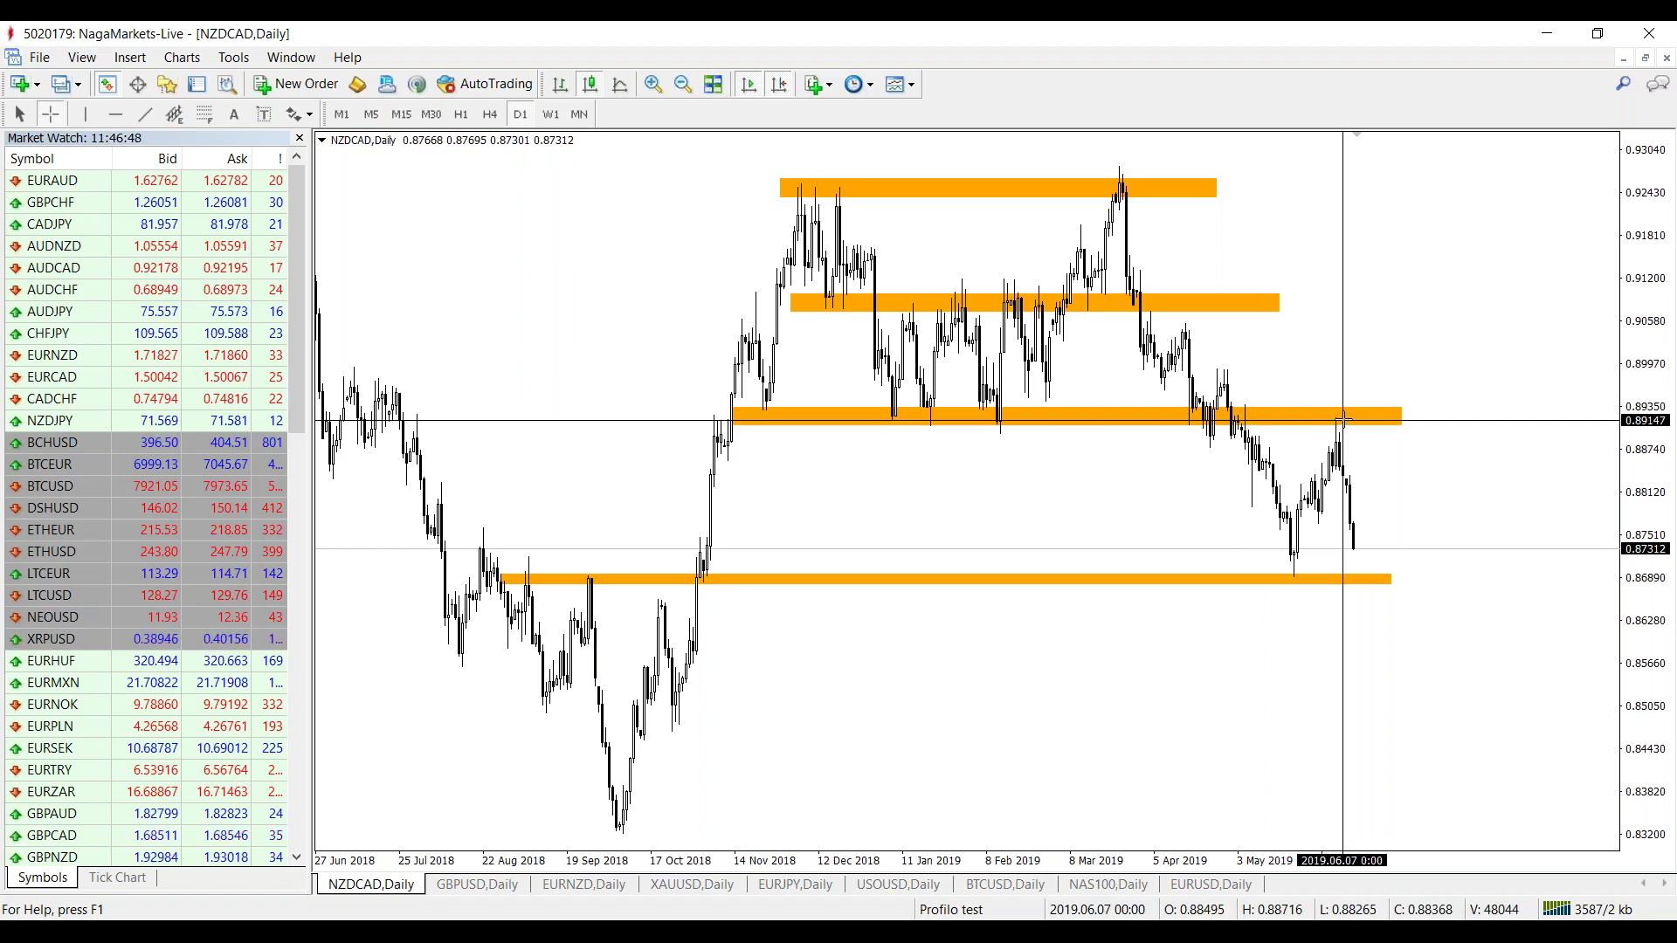
{"action": "left_click", "coordinate": [145, 115]}
{"action": "left_click_drag", "start_coordinate": [1355, 582], "coordinate": [1425, 580]}
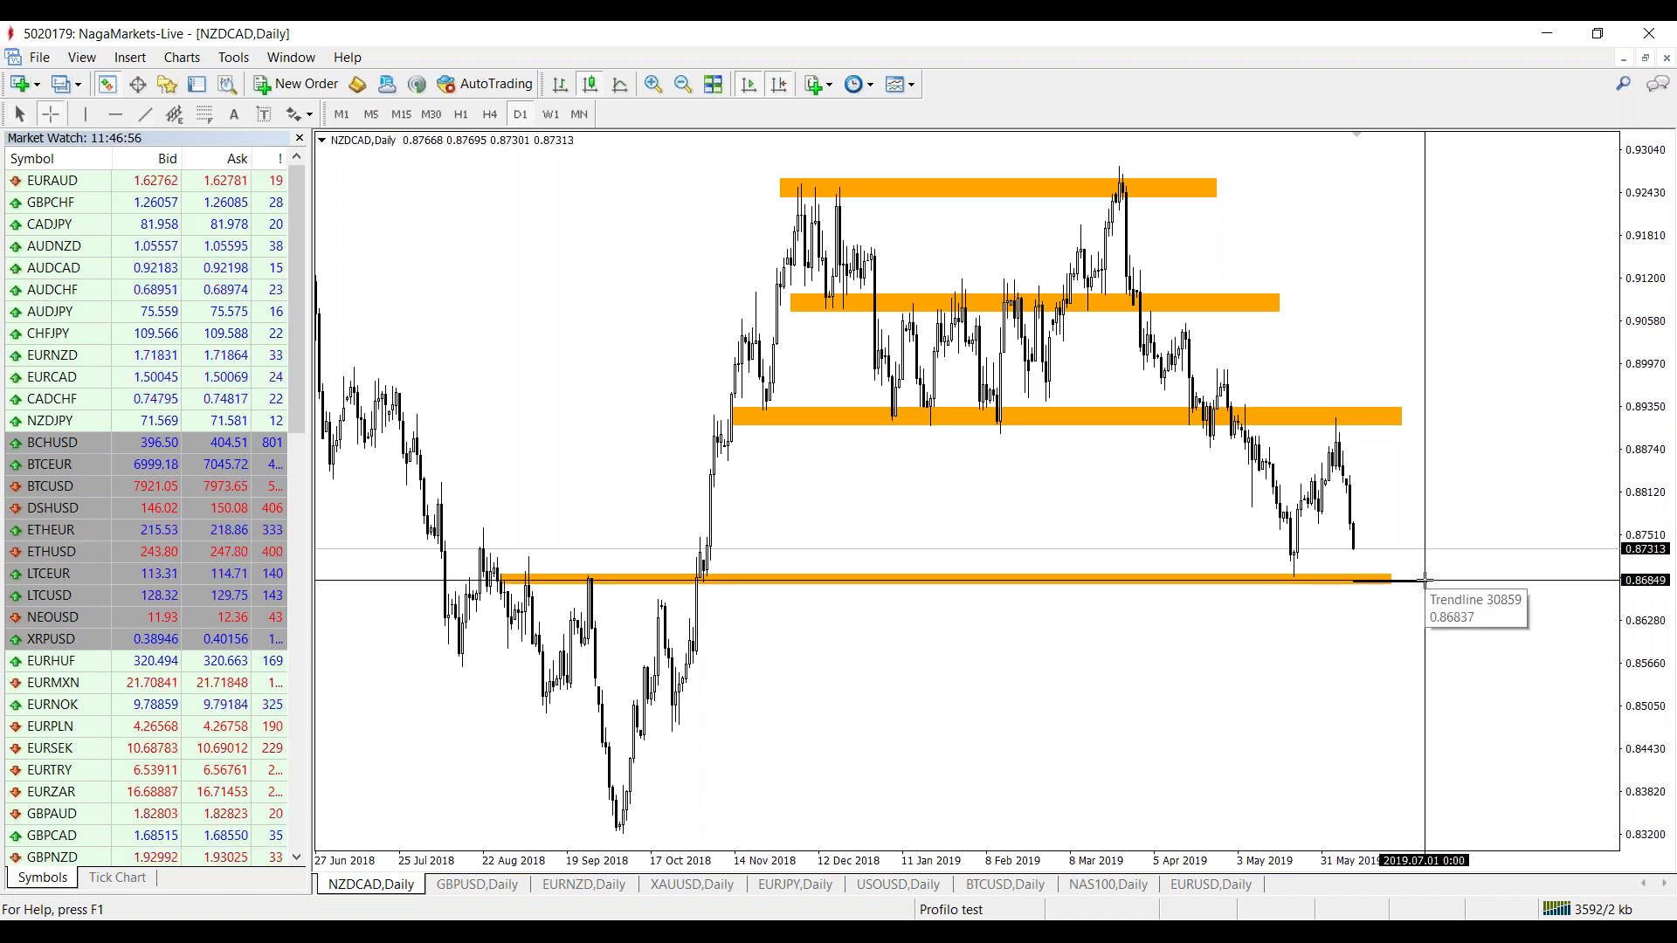
{"action": "double_click", "coordinate": [1390, 579]}
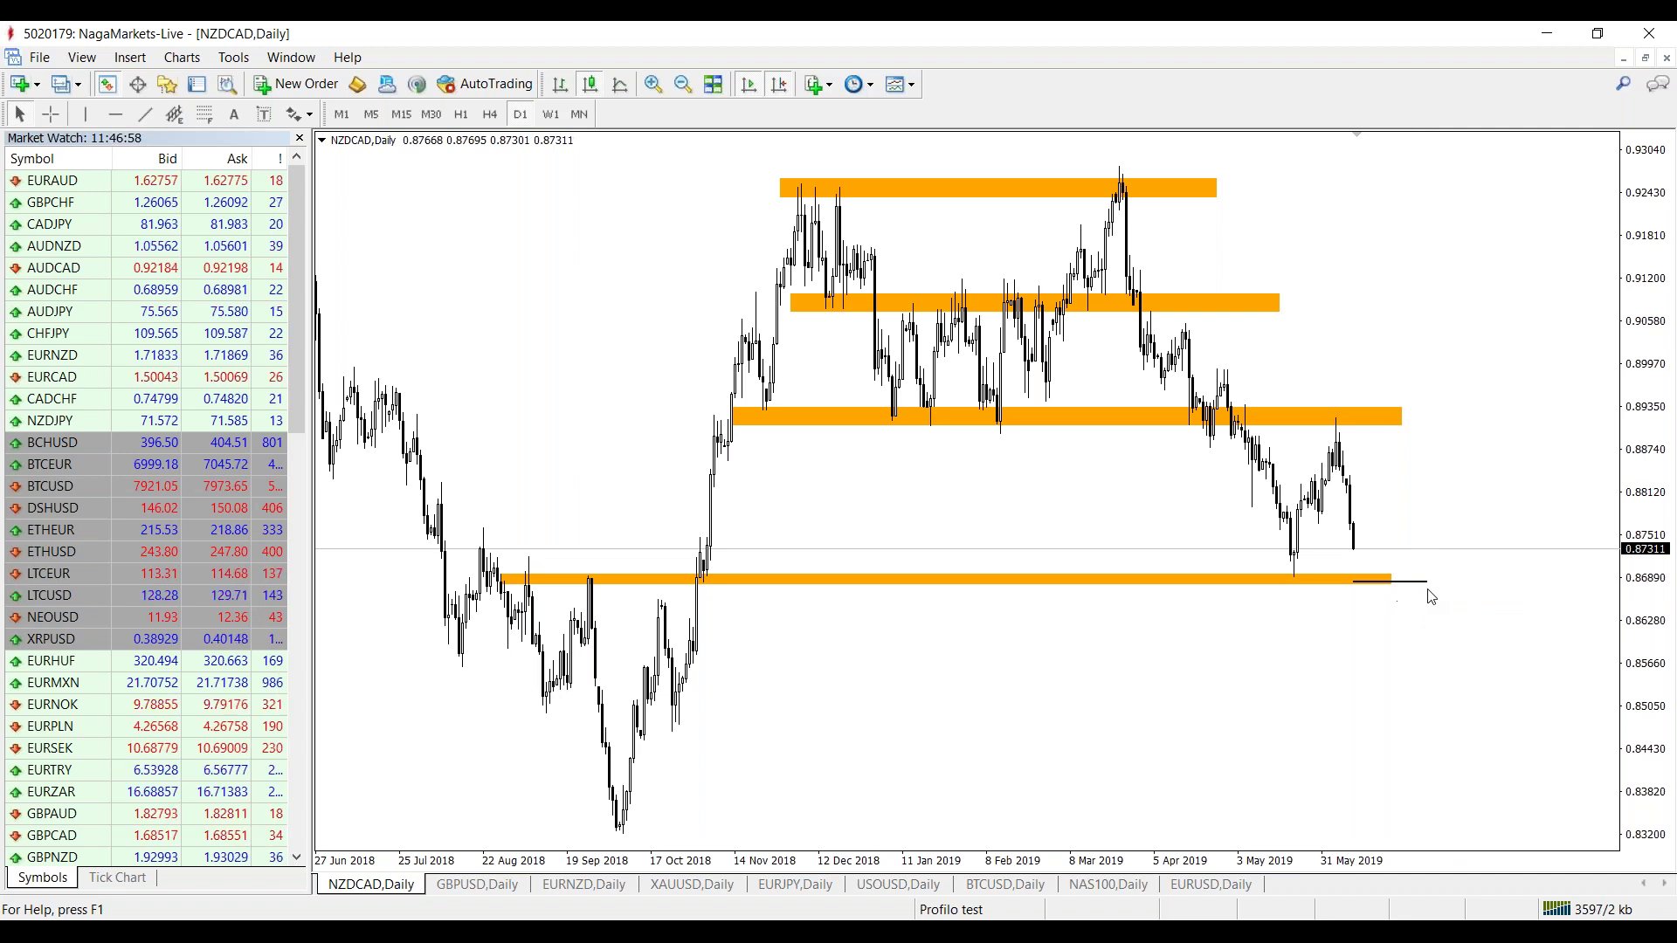
{"action": "left_click", "coordinate": [1421, 599]}
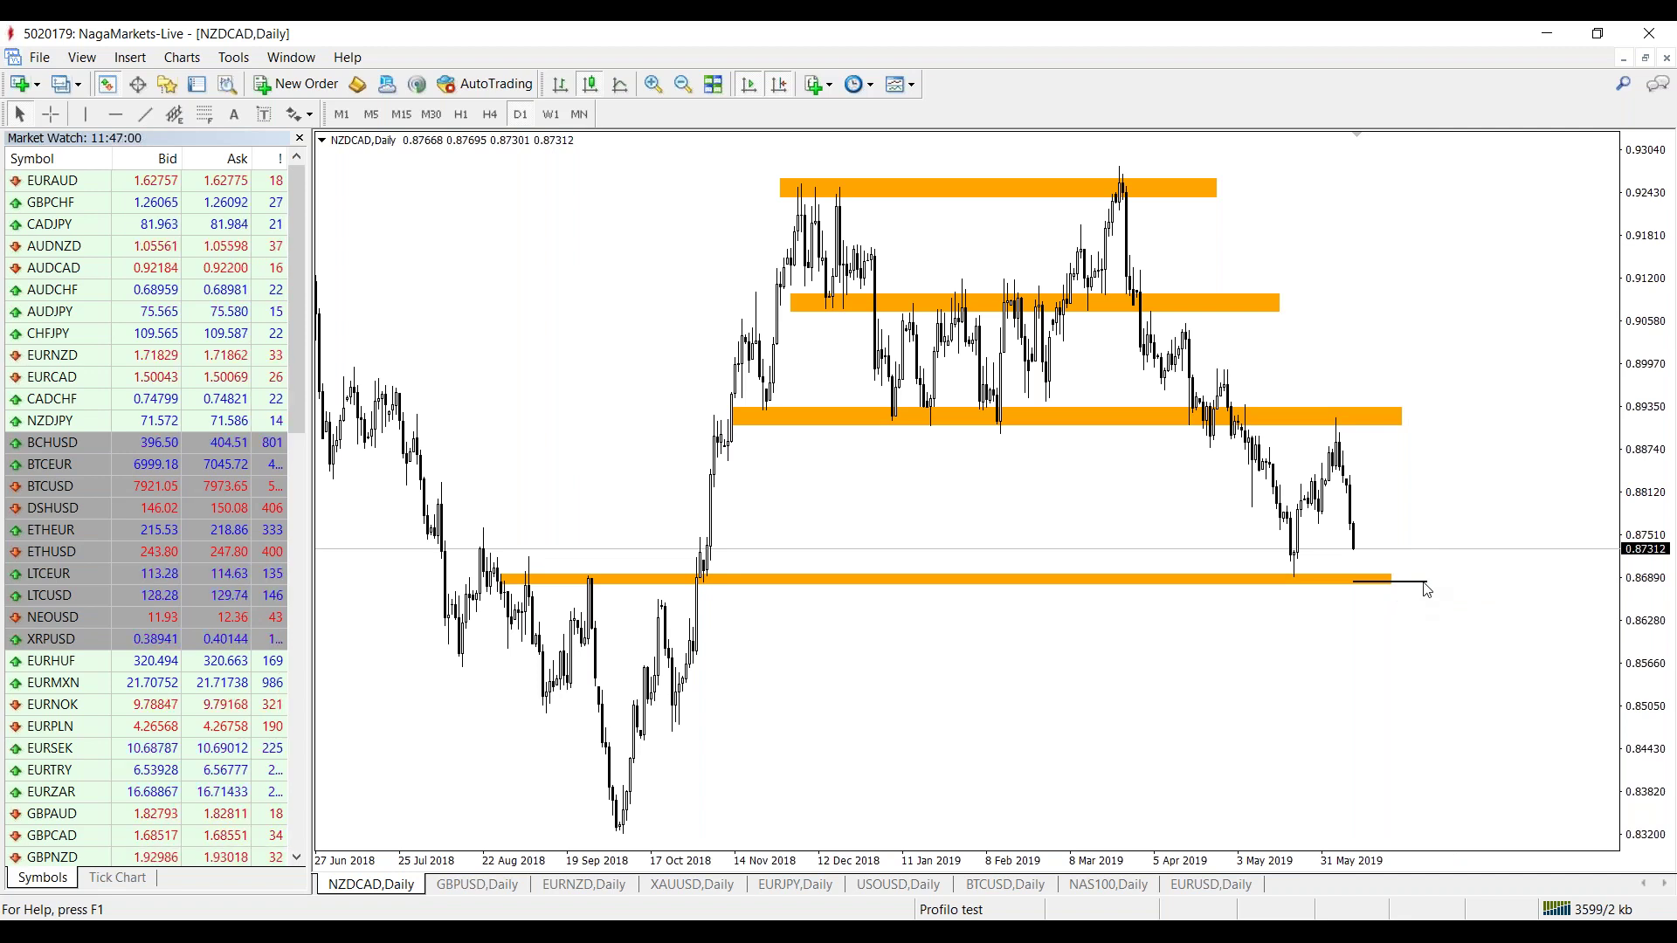
{"action": "middle_click", "coordinate": [1312, 576]}
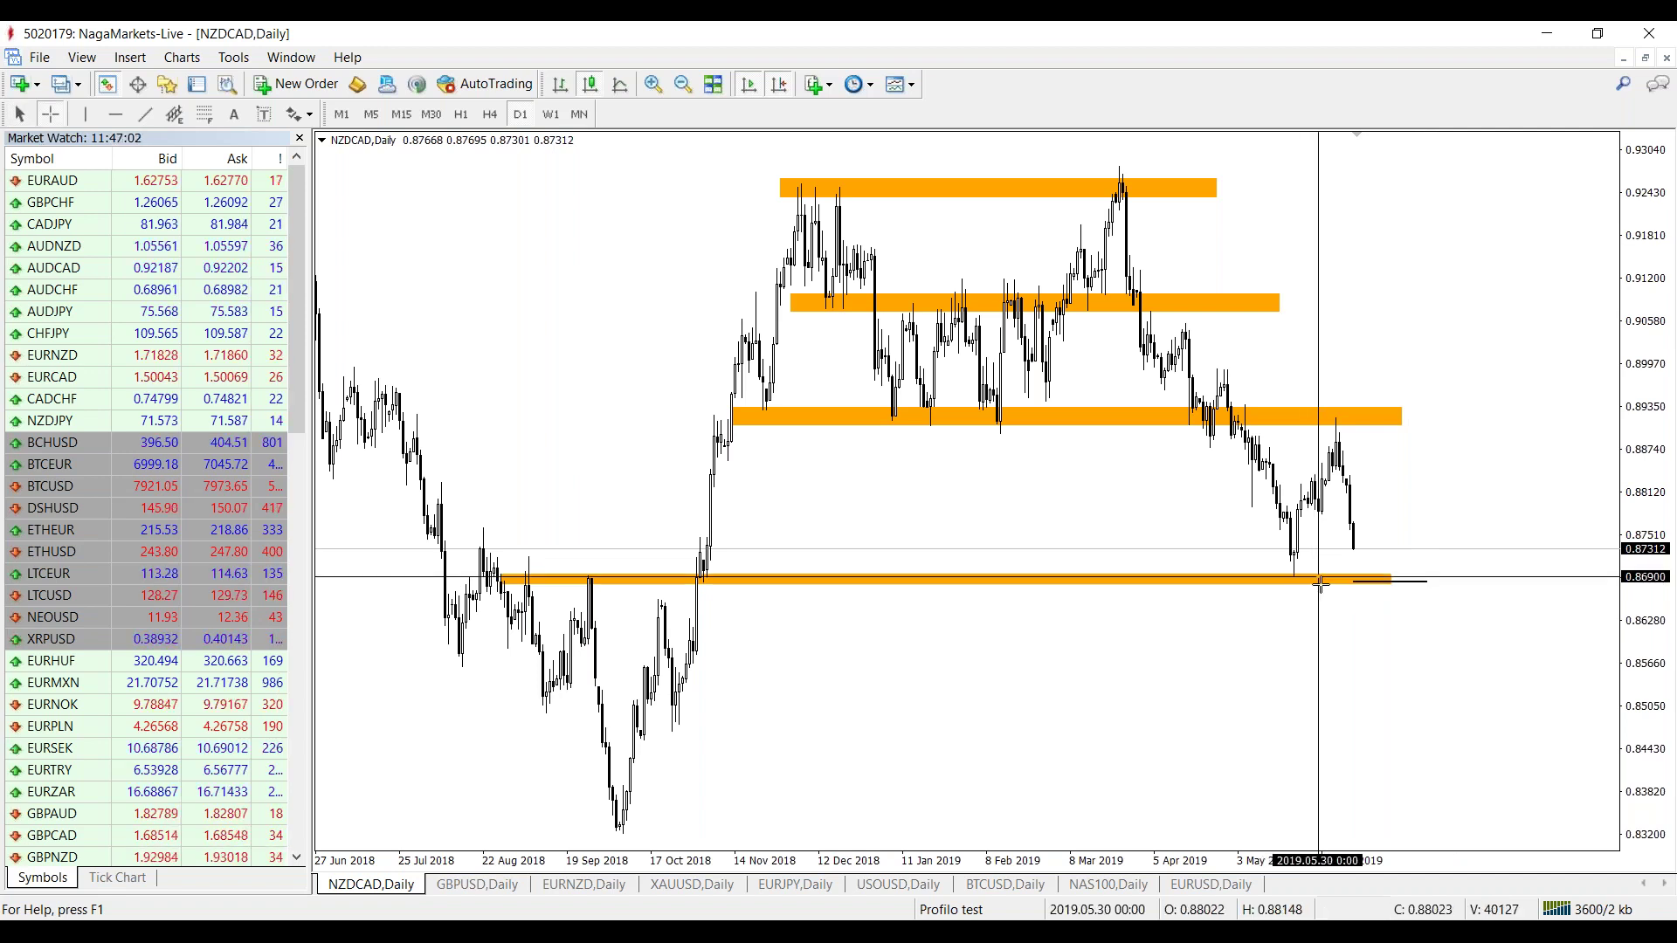
Reshape the short trendline into a descending line below the lowest zone, from about 0.863 to 0.849, and extend that zone further past the latest candles.
{"action": "double_click", "coordinate": [1421, 583]}
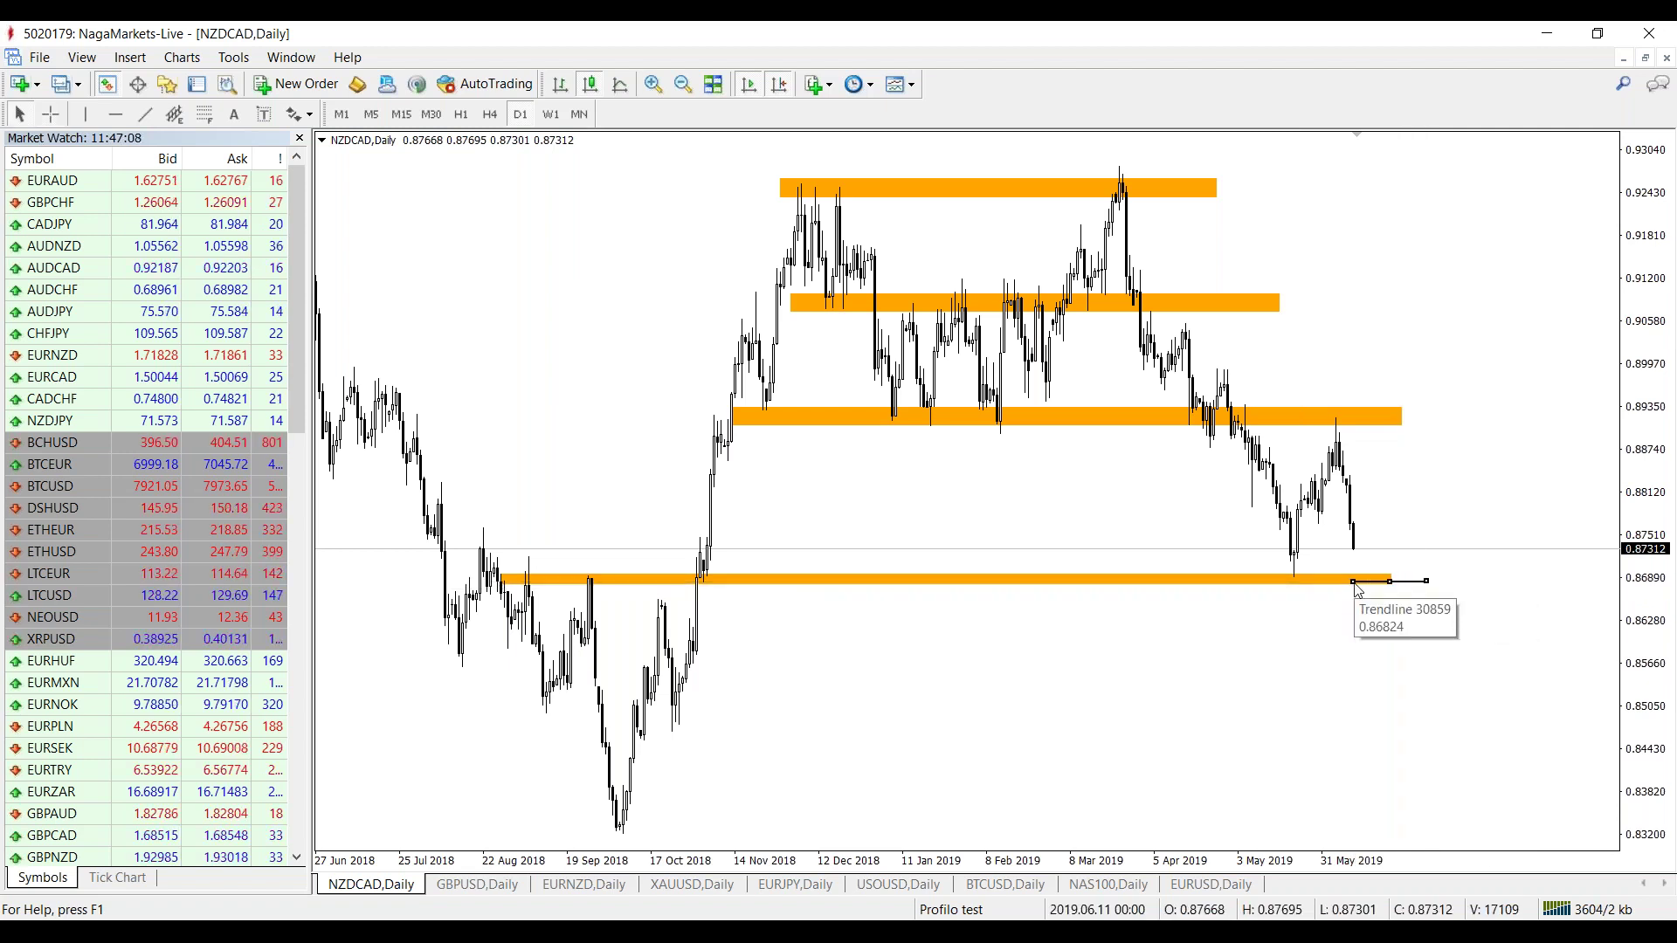
{"action": "left_click_drag", "start_coordinate": [1353, 582], "coordinate": [1315, 652]}
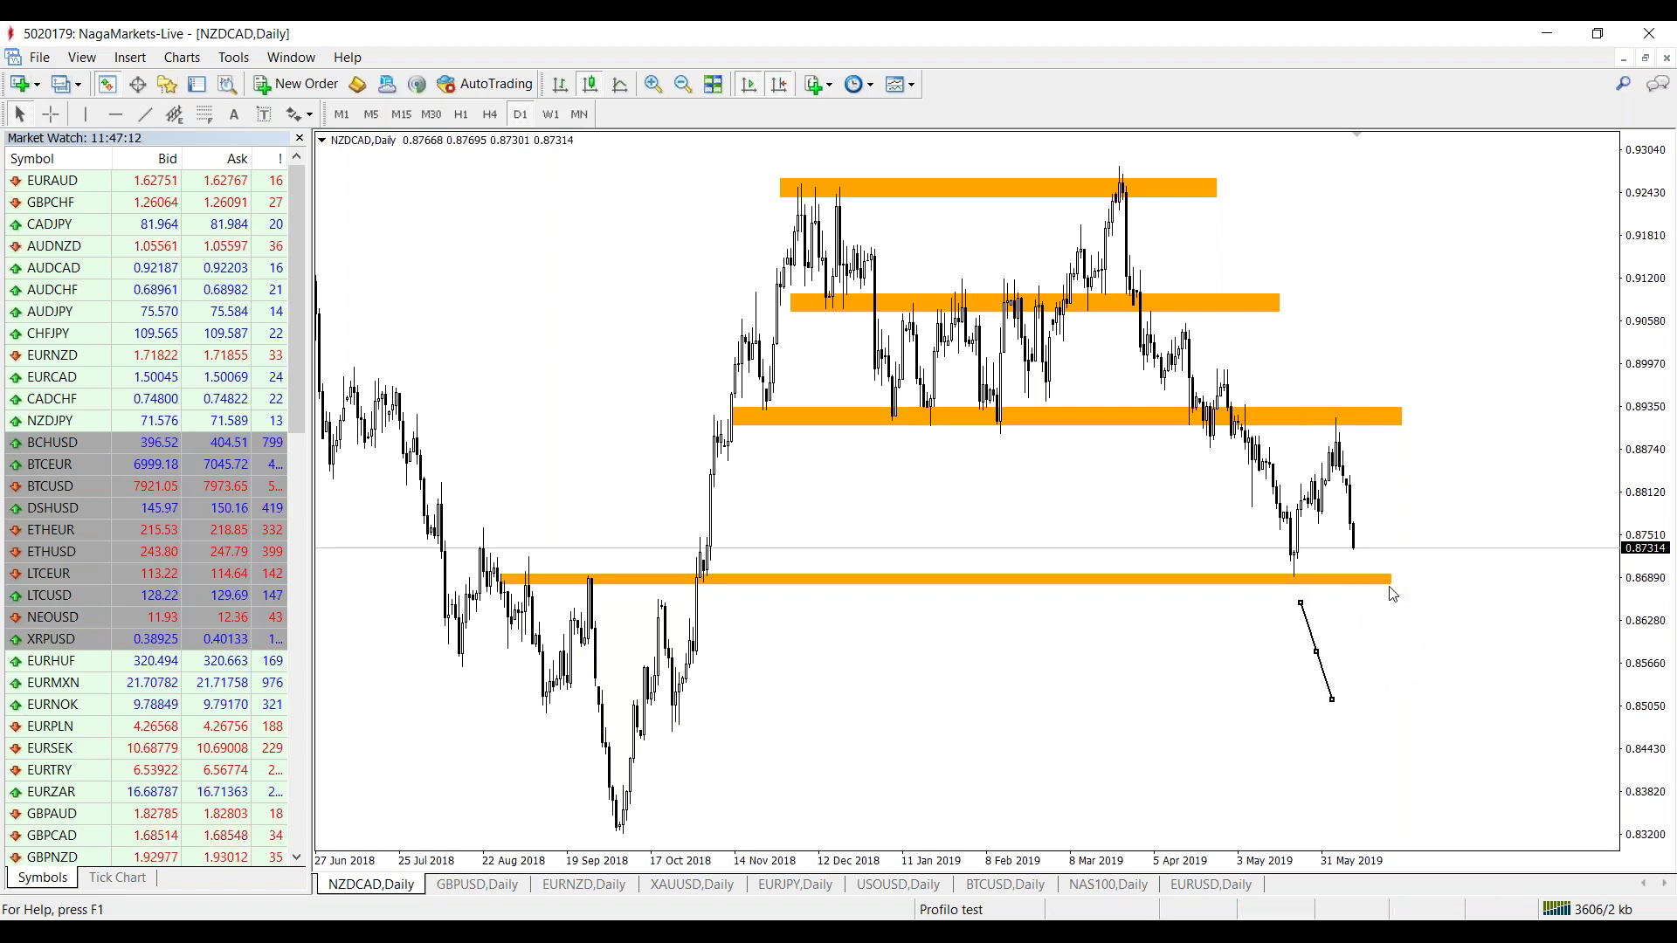
{"action": "left_click_drag", "start_coordinate": [1395, 593], "coordinate": [1464, 585]}
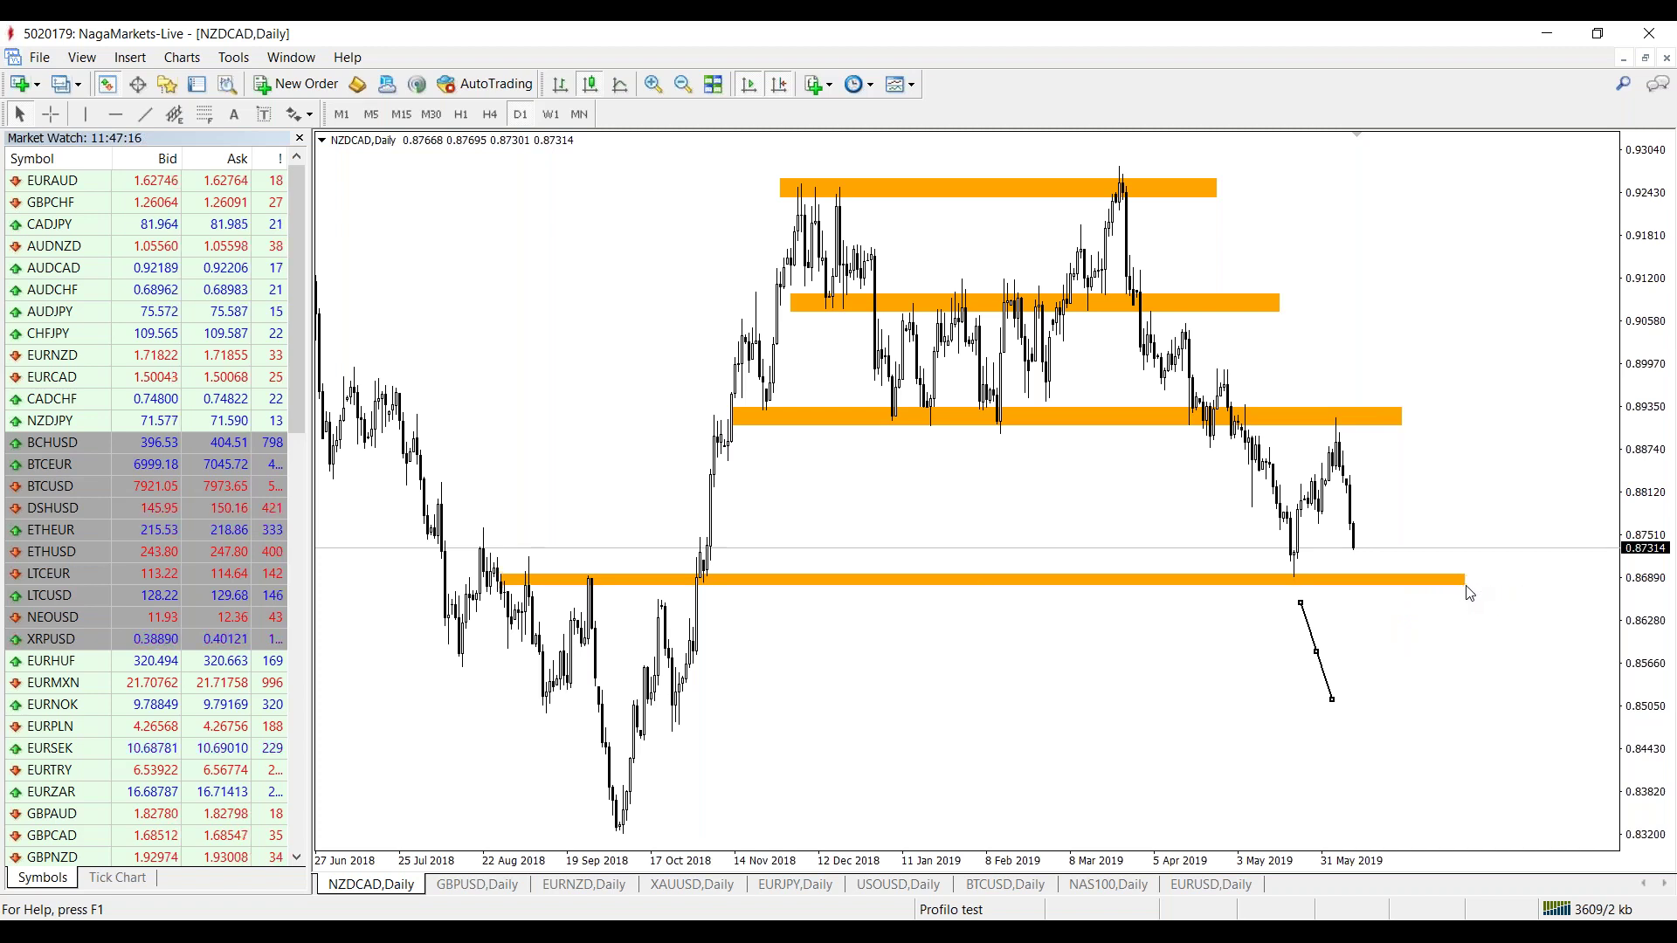
{"action": "left_click_drag", "start_coordinate": [1310, 633], "coordinate": [1355, 648]}
{"action": "middle_click", "coordinate": [1346, 420]}
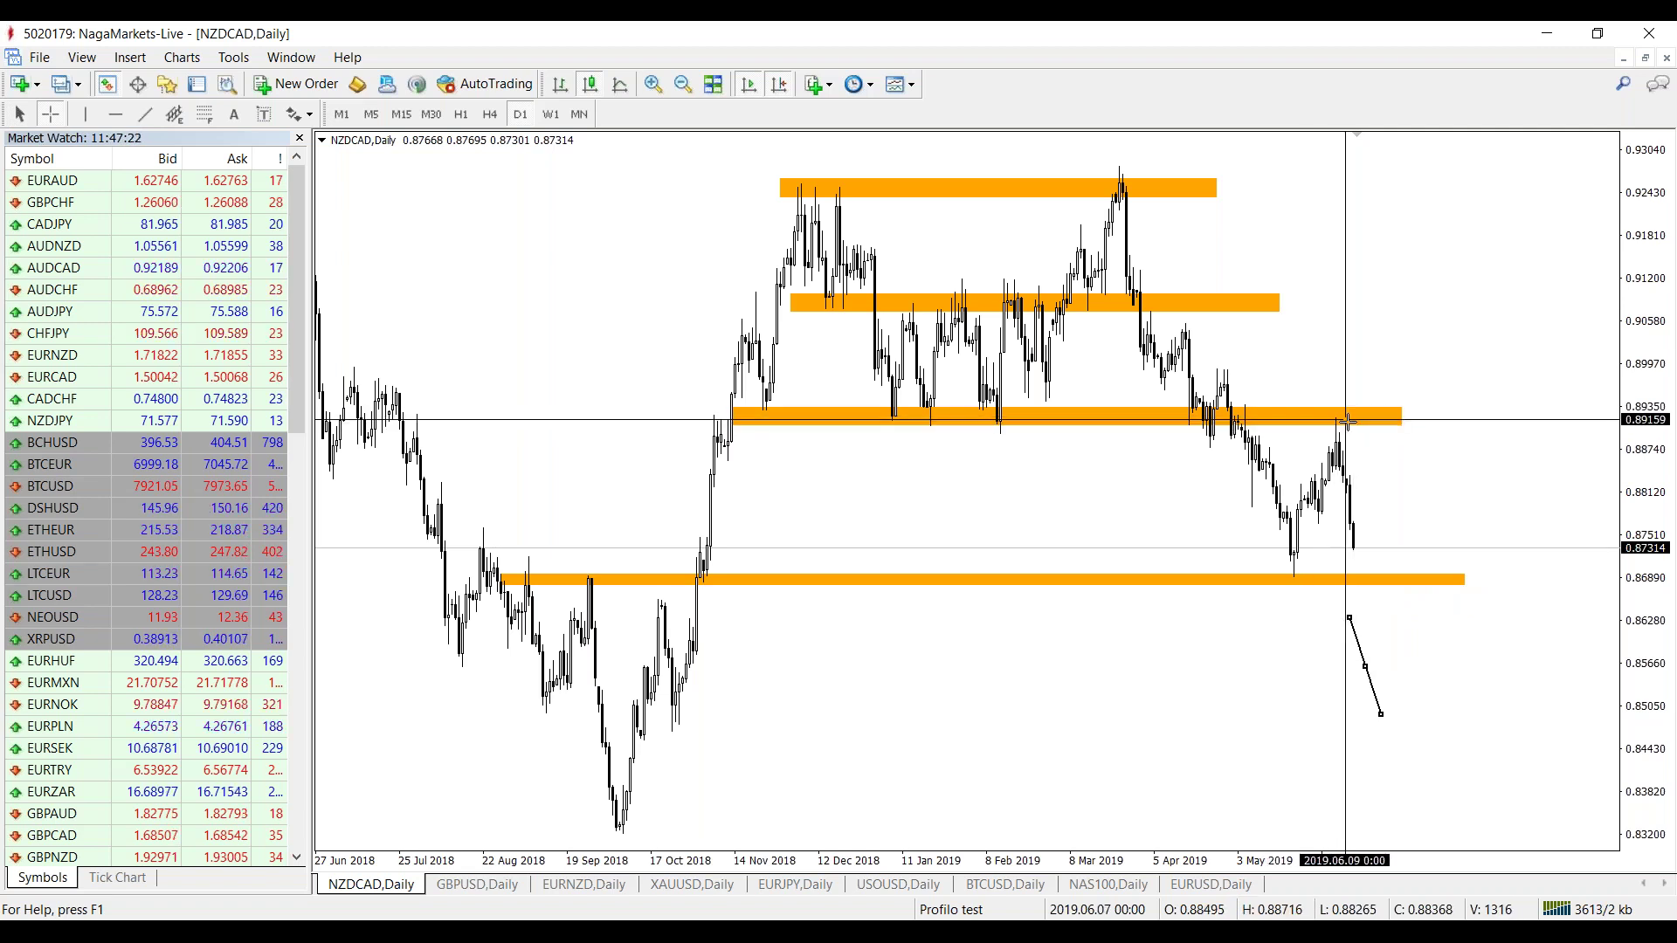
{"action": "left_click_drag", "start_coordinate": [1352, 422], "coordinate": [1363, 546]}
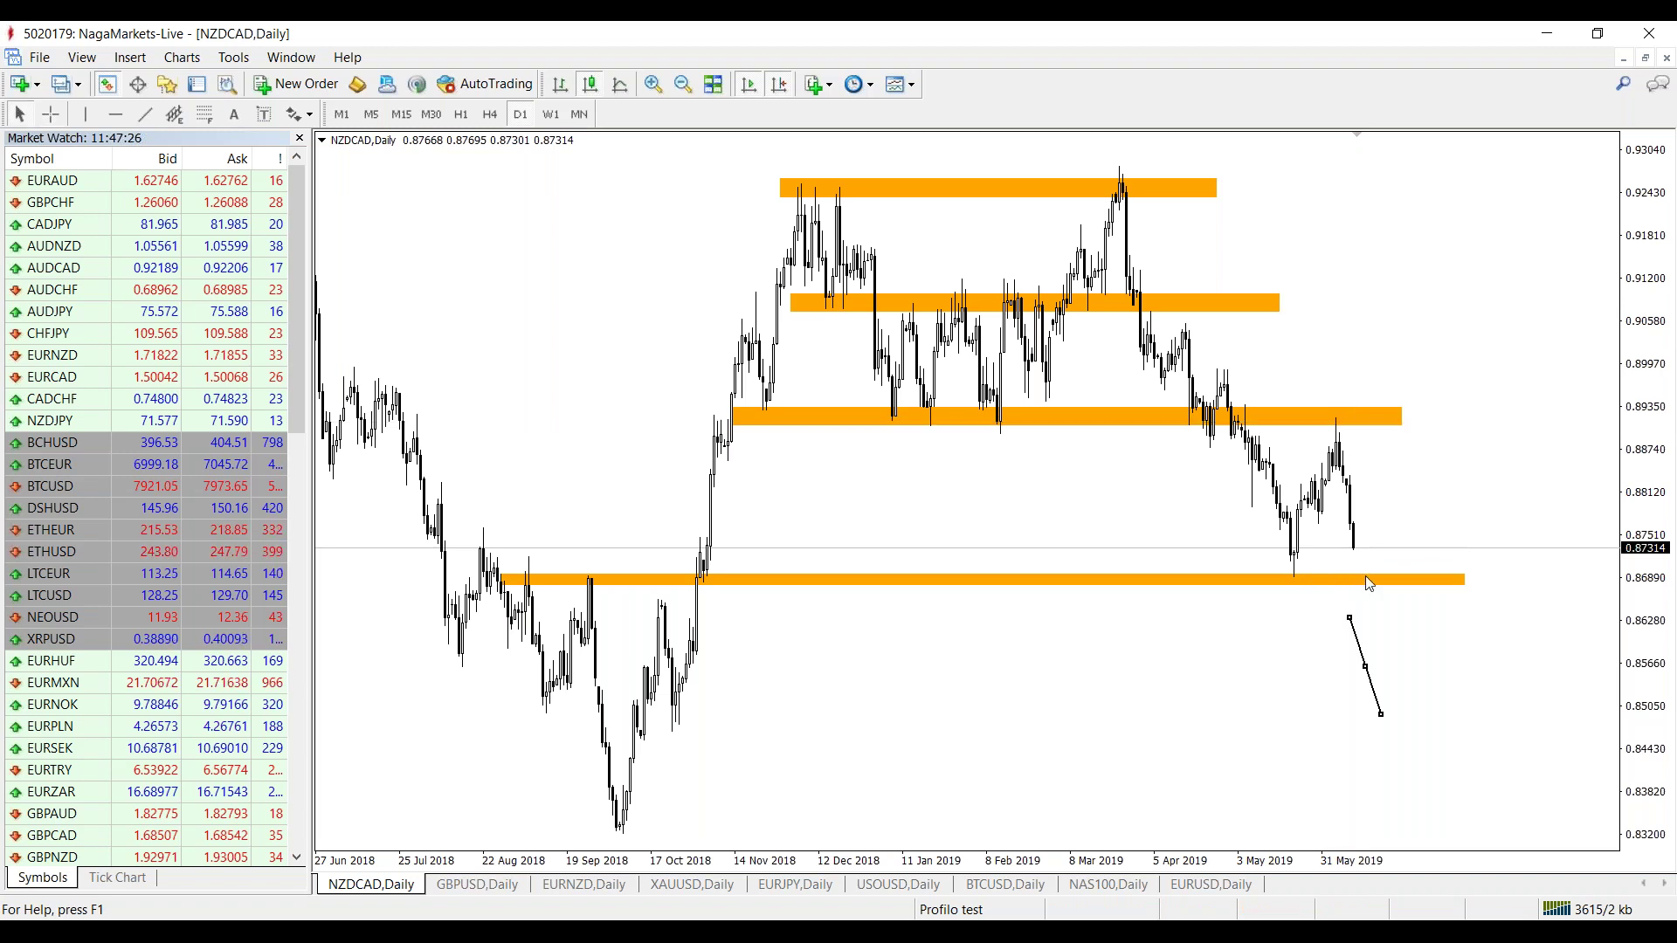
{"action": "middle_click", "coordinate": [1367, 590]}
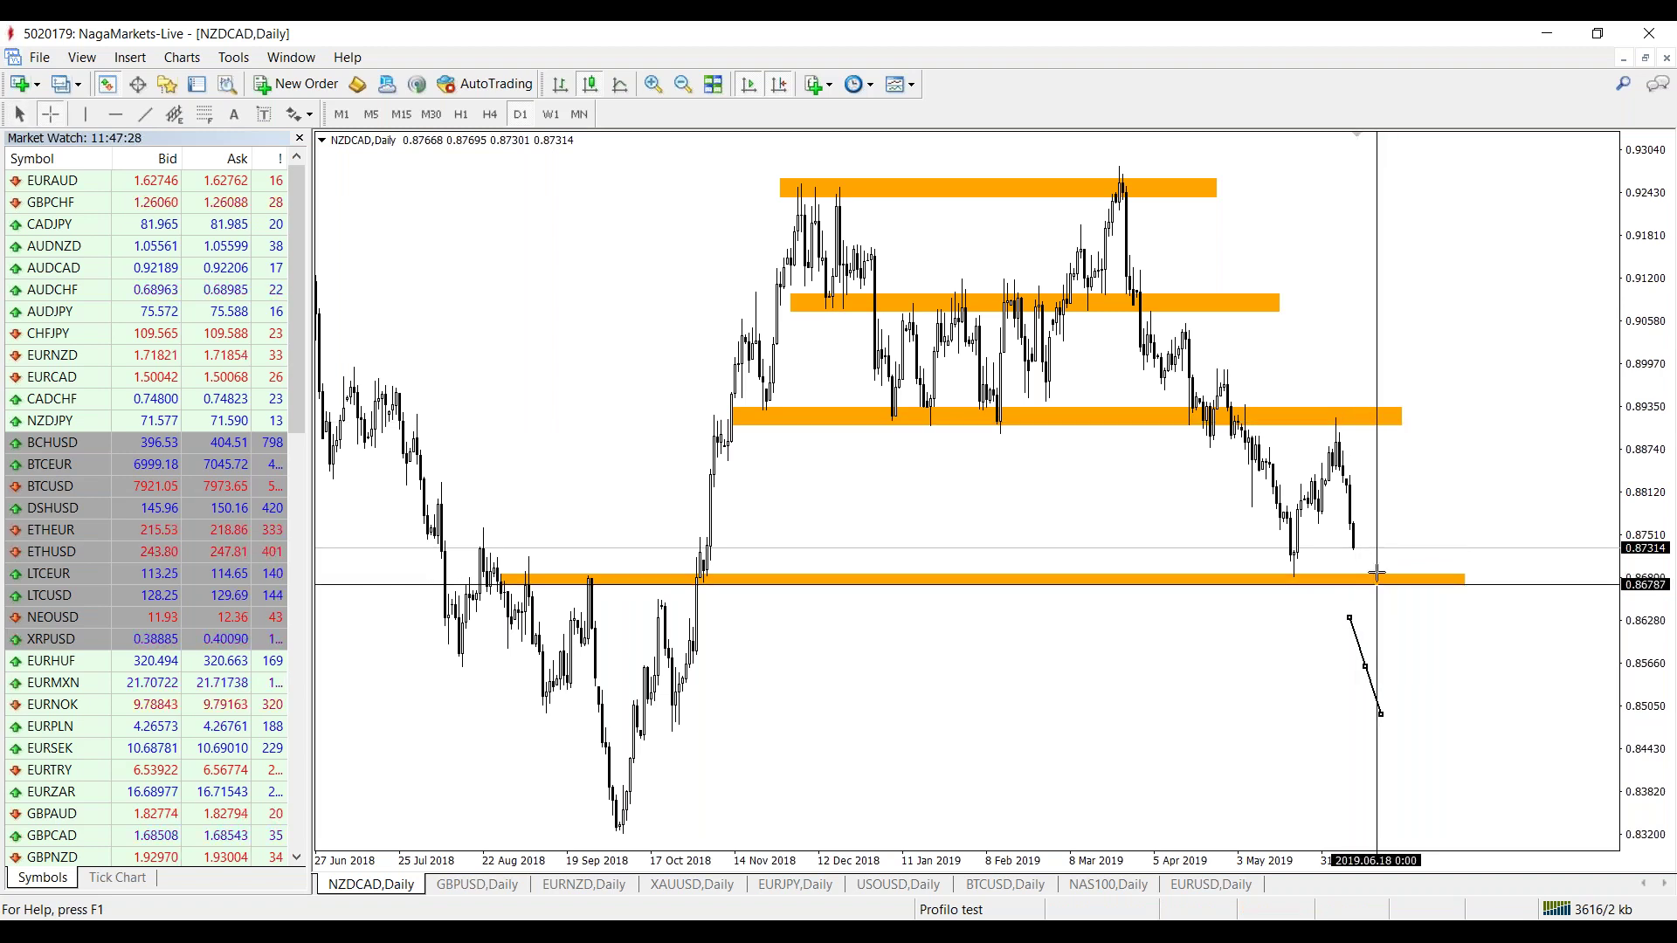
Turn the descending line into a short horizontal level at about 0.8715, and draw another short horizontal trendline inside the lowest zone at about 0.8686.
{"action": "left_click_drag", "start_coordinate": [1380, 715], "coordinate": [1354, 388]}
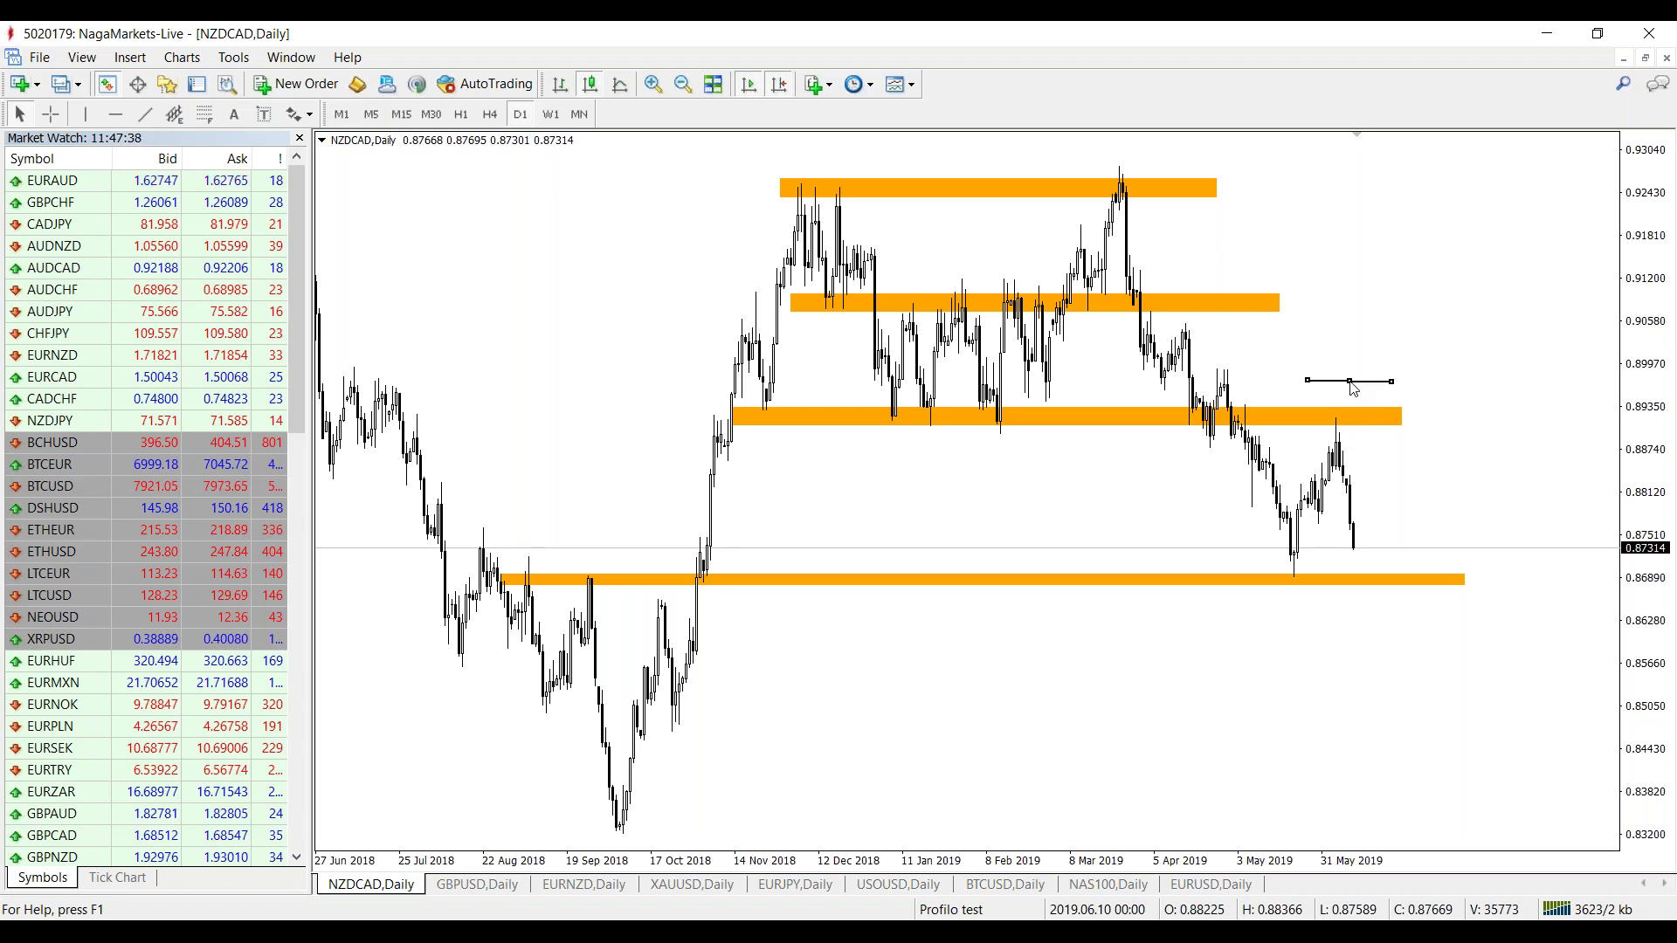
{"action": "left_click_drag", "start_coordinate": [1354, 388], "coordinate": [1379, 520]}
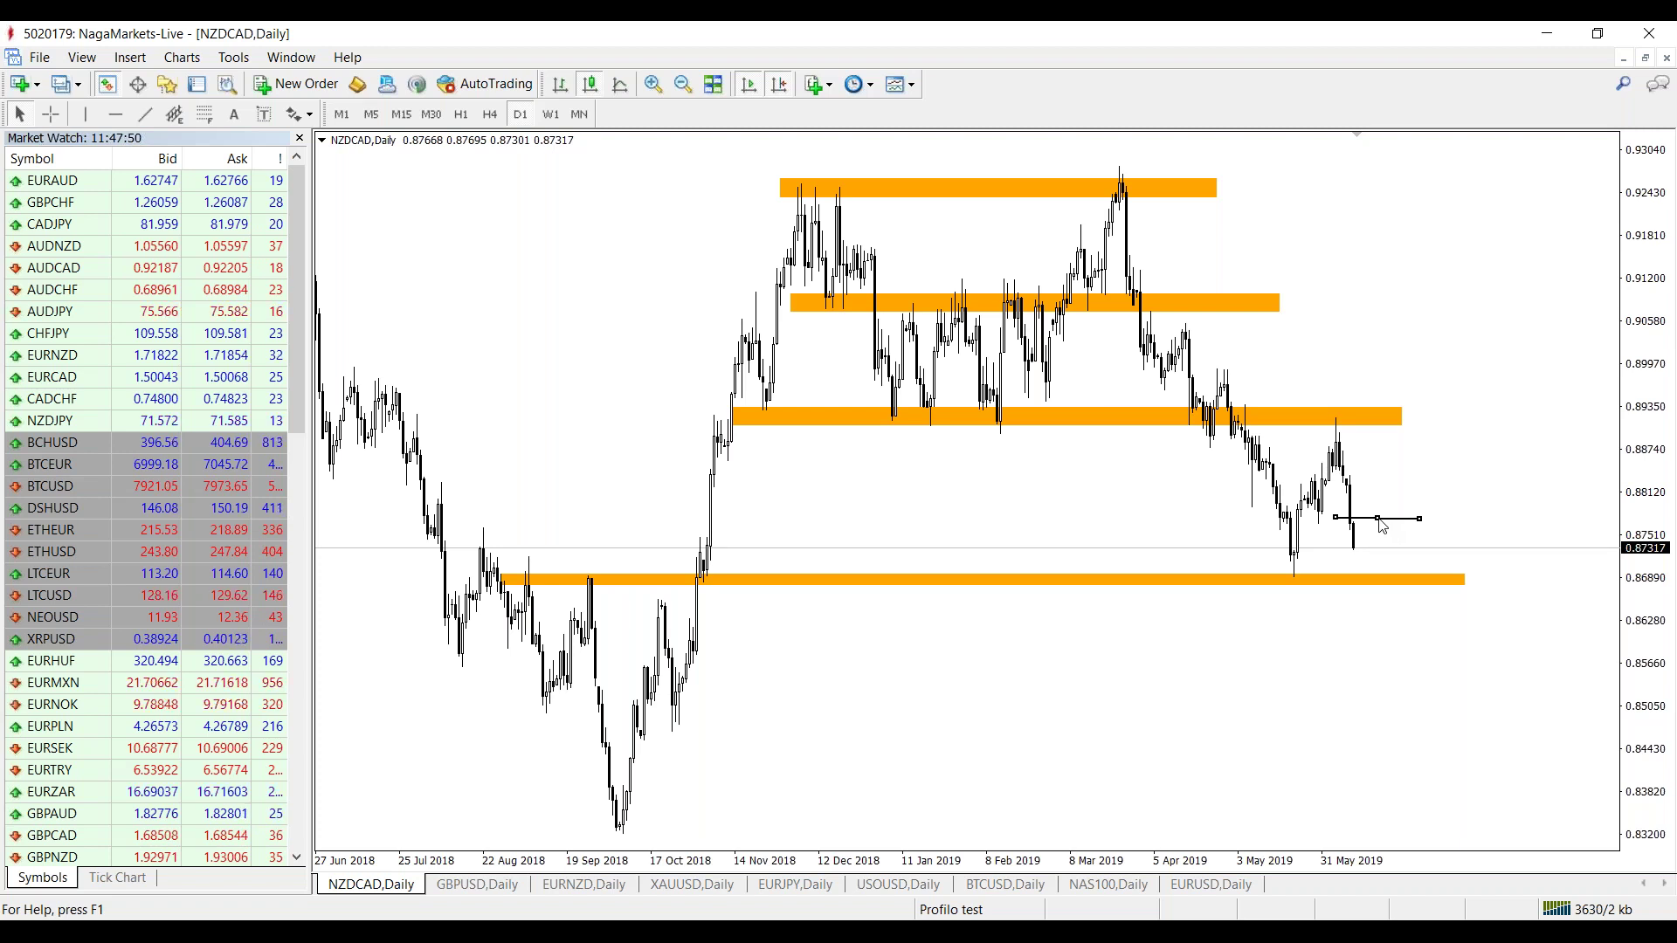
{"action": "left_click", "coordinate": [145, 114]}
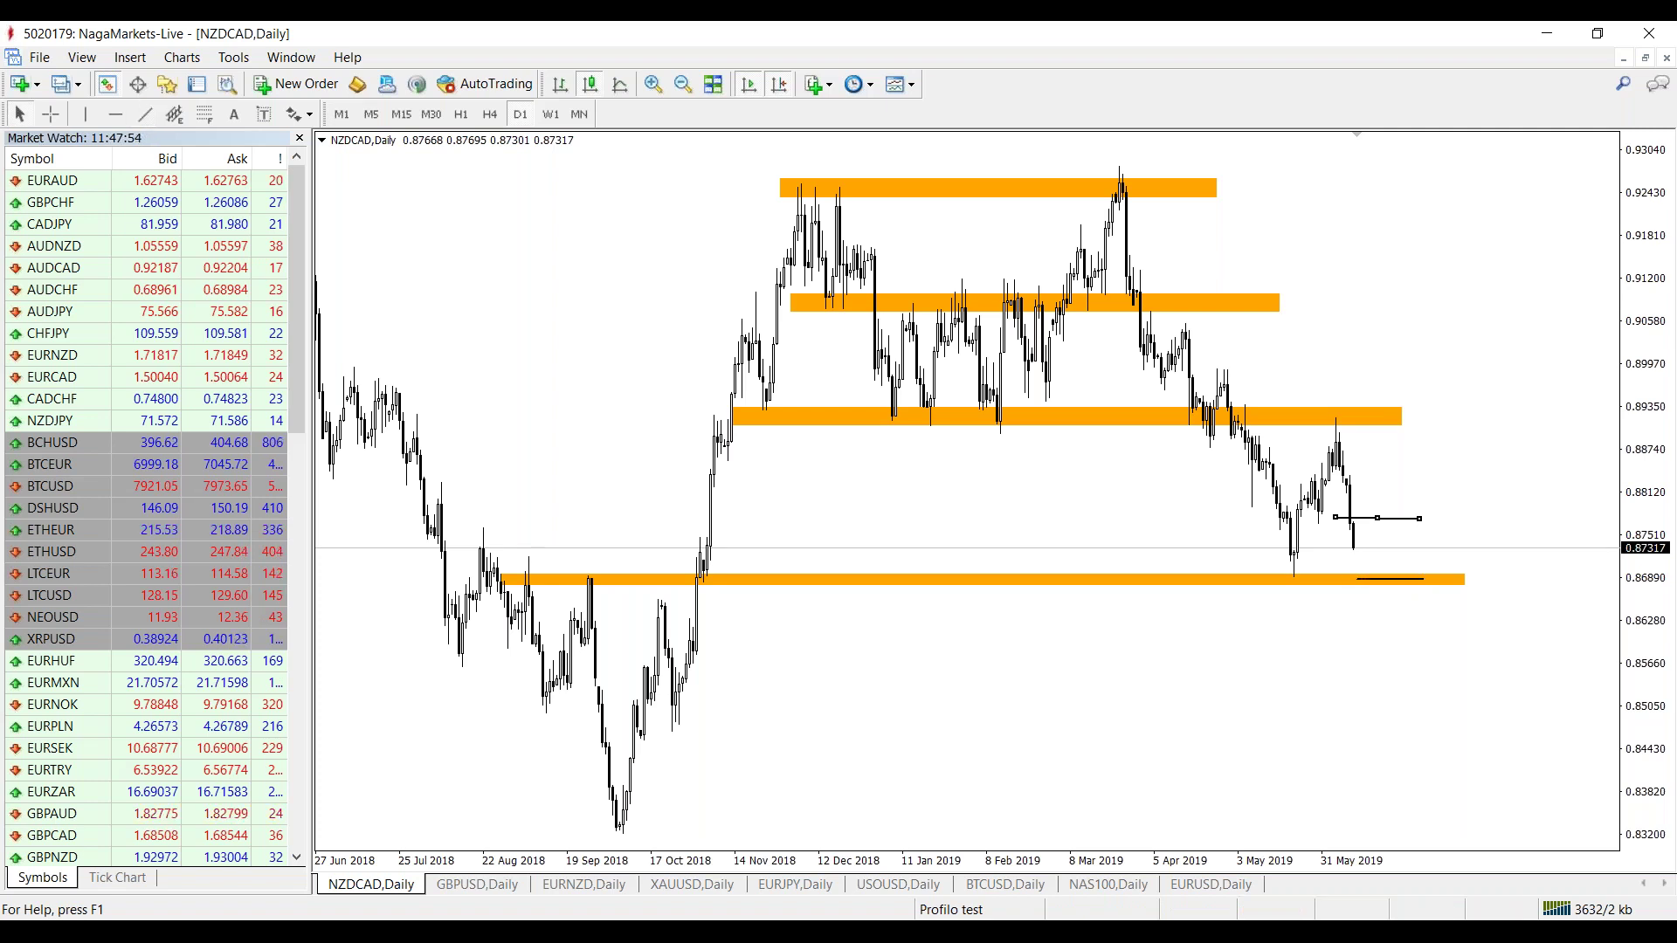
{"action": "left_click_drag", "start_coordinate": [1381, 523], "coordinate": [1384, 565]}
Draw a short ascending trendline up from the lowest zone, and move it below the zone to about 0.853–0.861.
{"action": "left_click", "coordinate": [144, 114]}
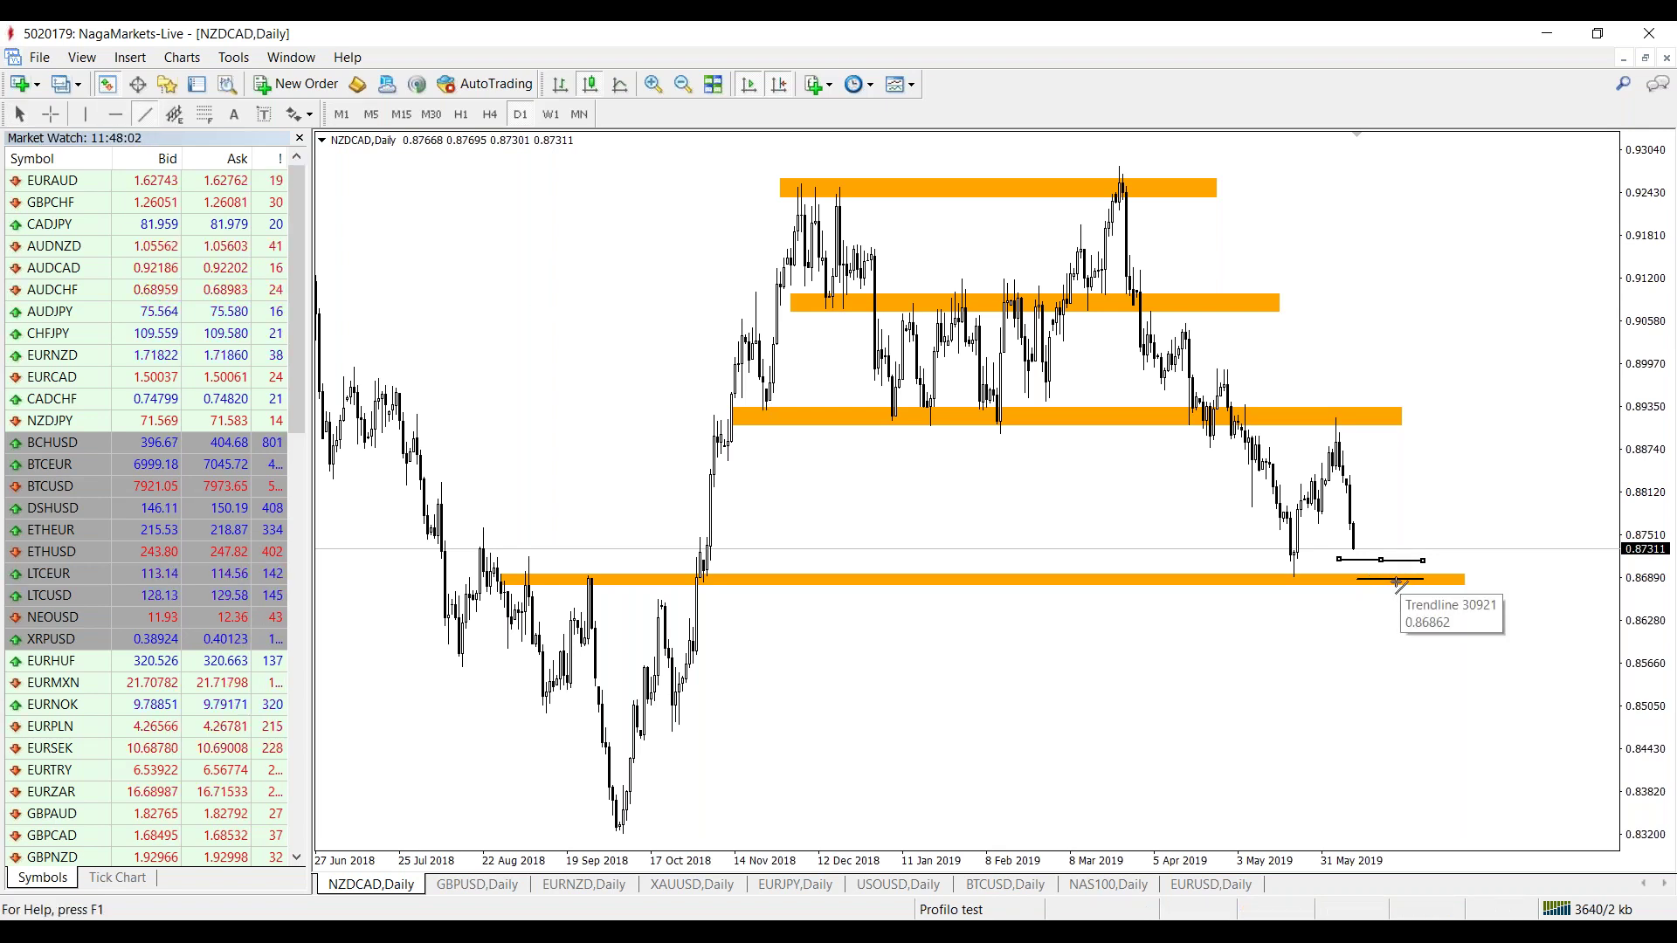
{"action": "left_click_drag", "start_coordinate": [1392, 583], "coordinate": [1404, 554]}
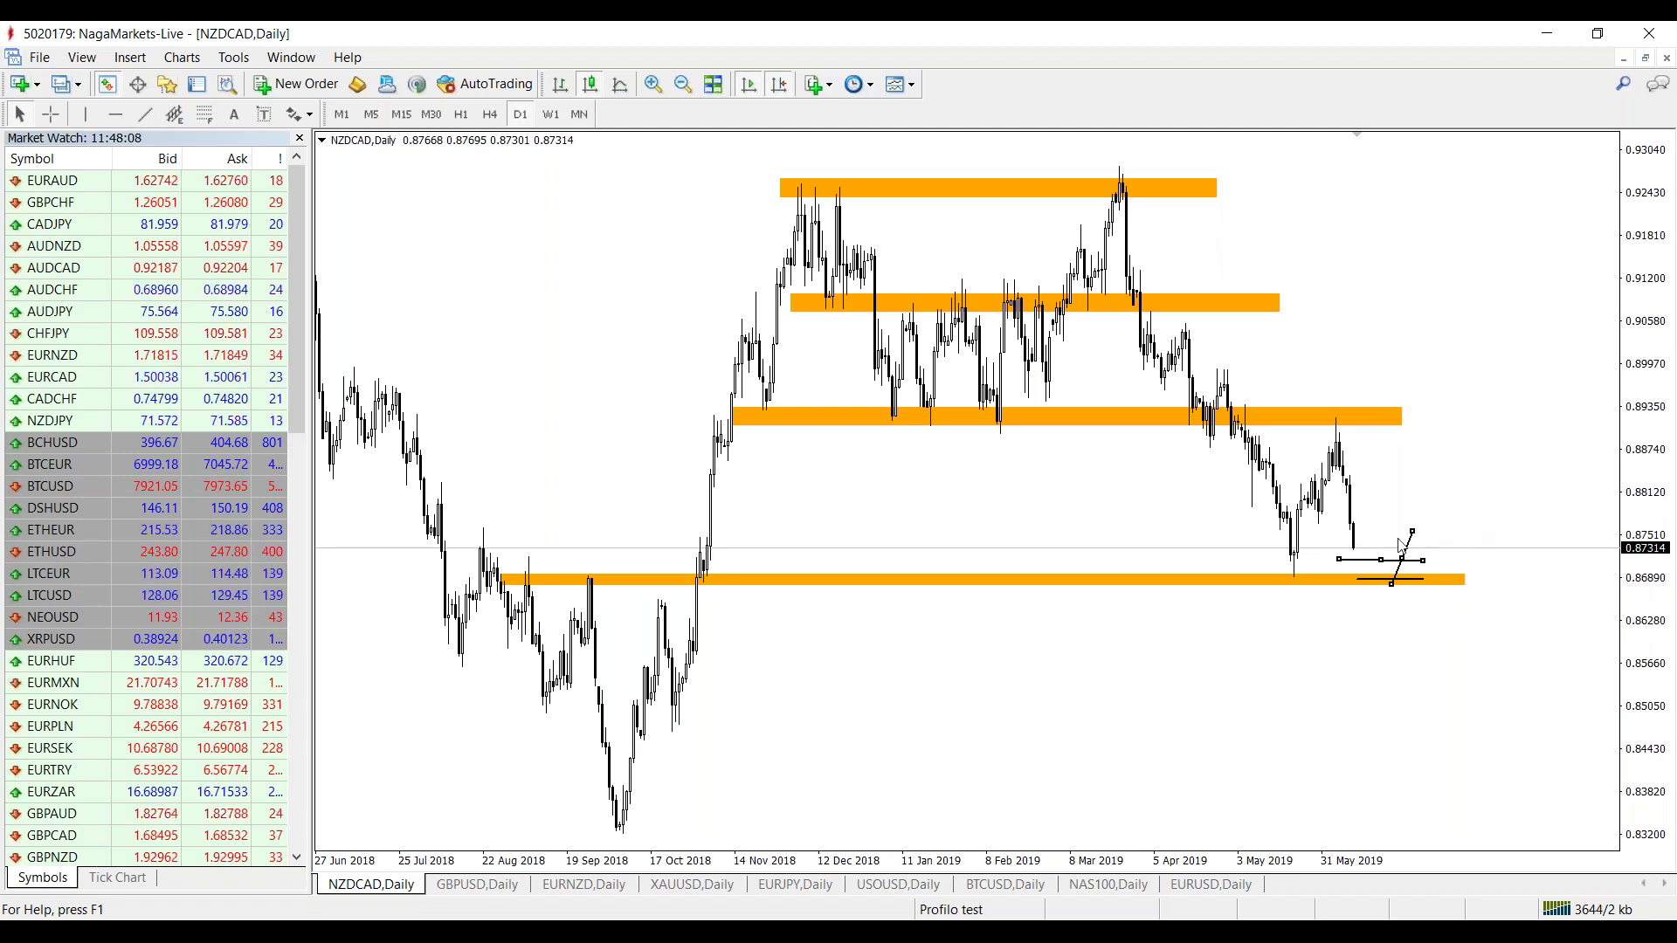
{"action": "left_click_drag", "start_coordinate": [1401, 566], "coordinate": [1408, 662]}
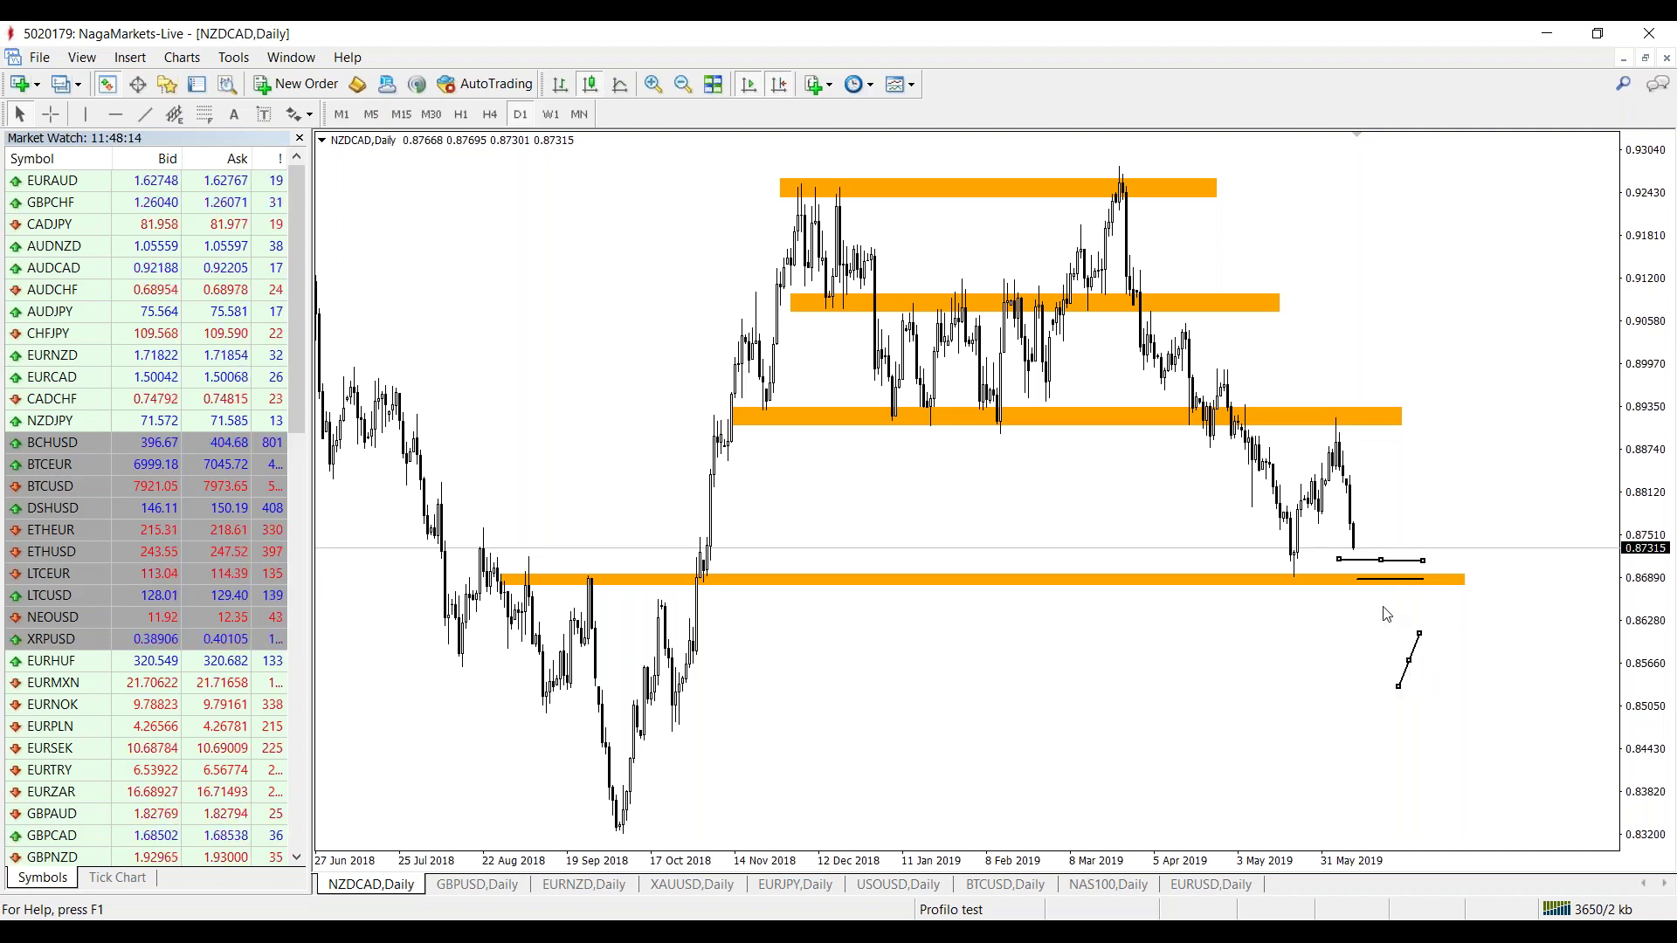
{"action": "right_click", "coordinate": [1070, 530]}
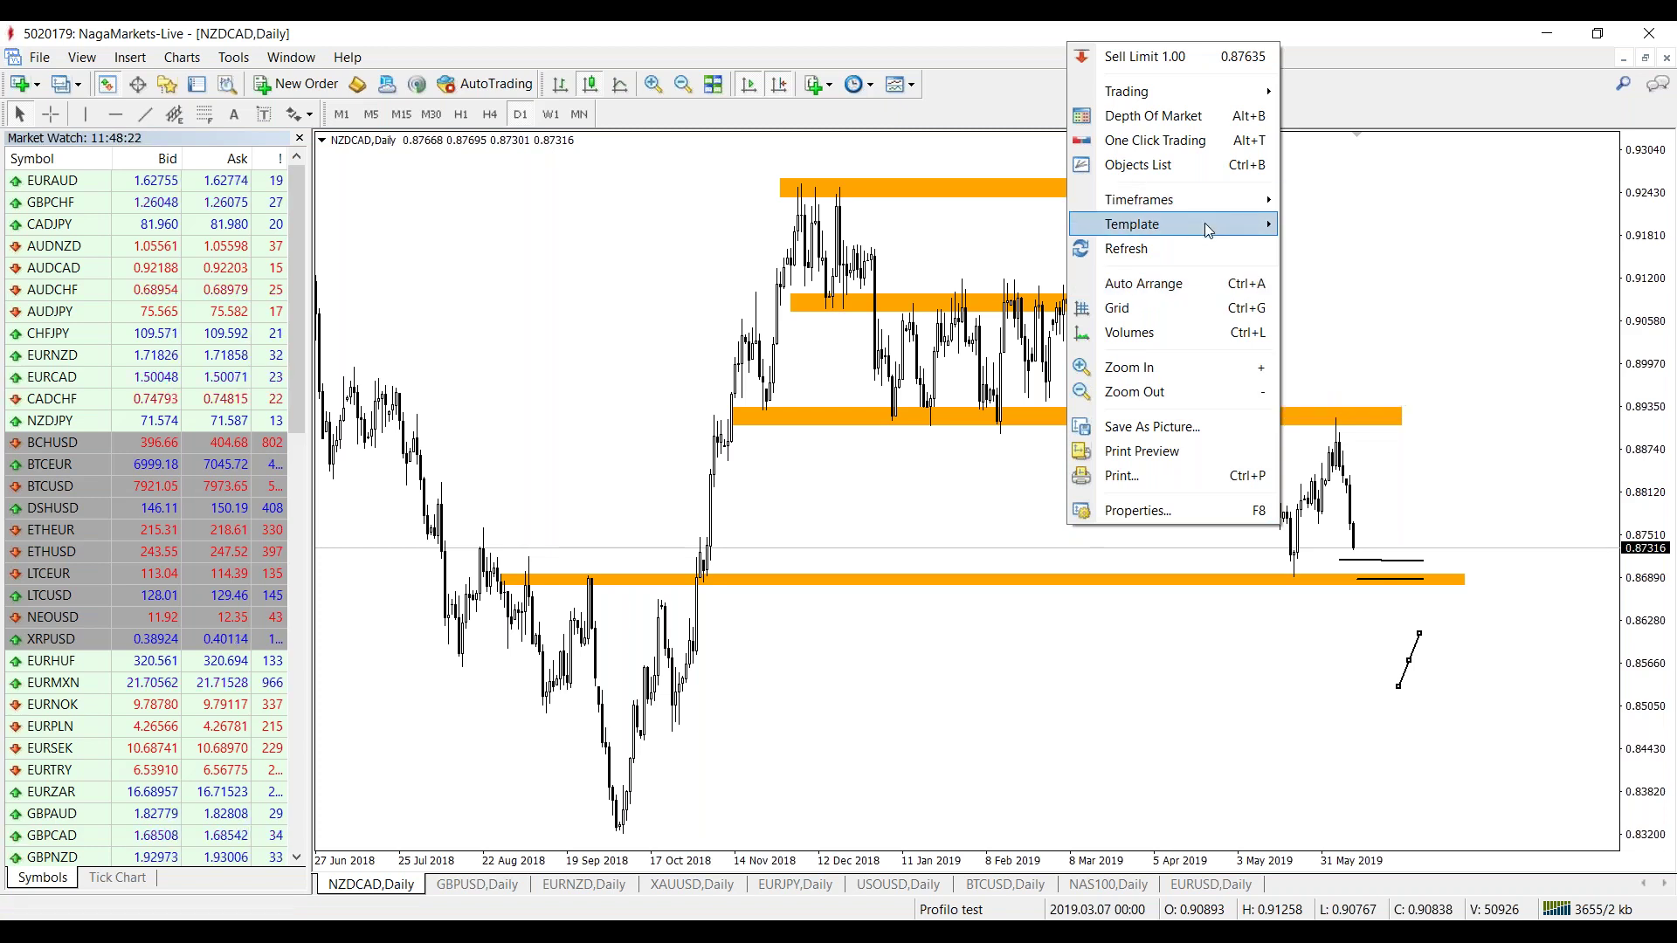
{"action": "left_click", "coordinate": [1153, 283]}
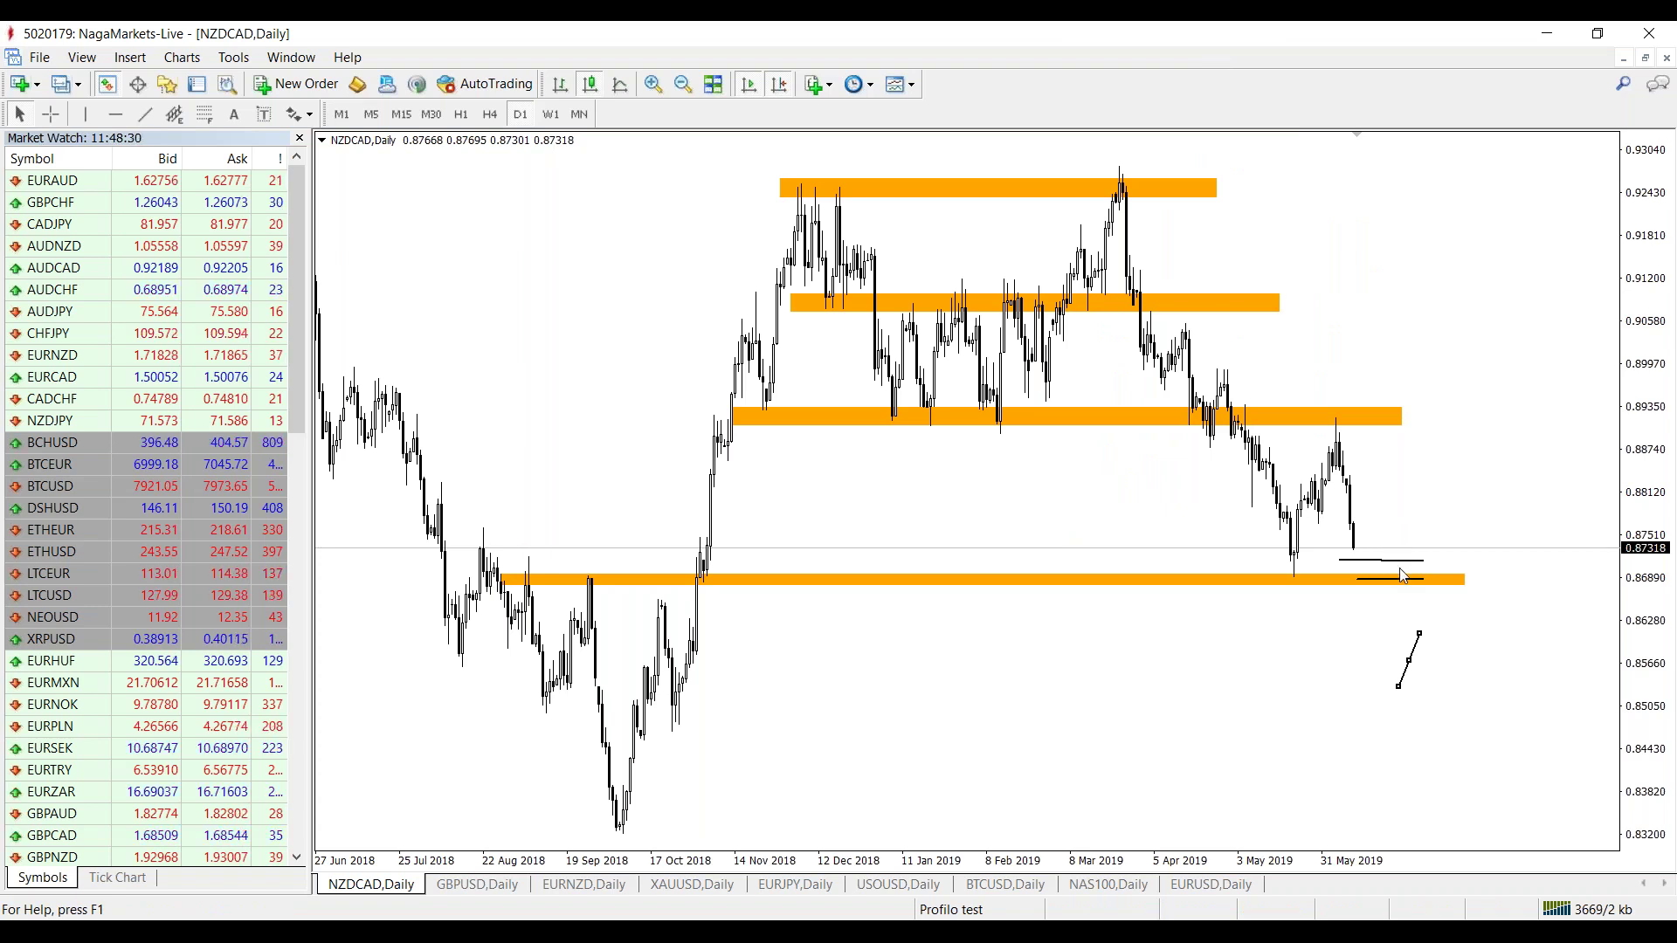
Turn the ascending line into a short horizontal level at about 0.8805, and inspect the latest fall around it.
{"action": "middle_click", "coordinate": [1359, 466]}
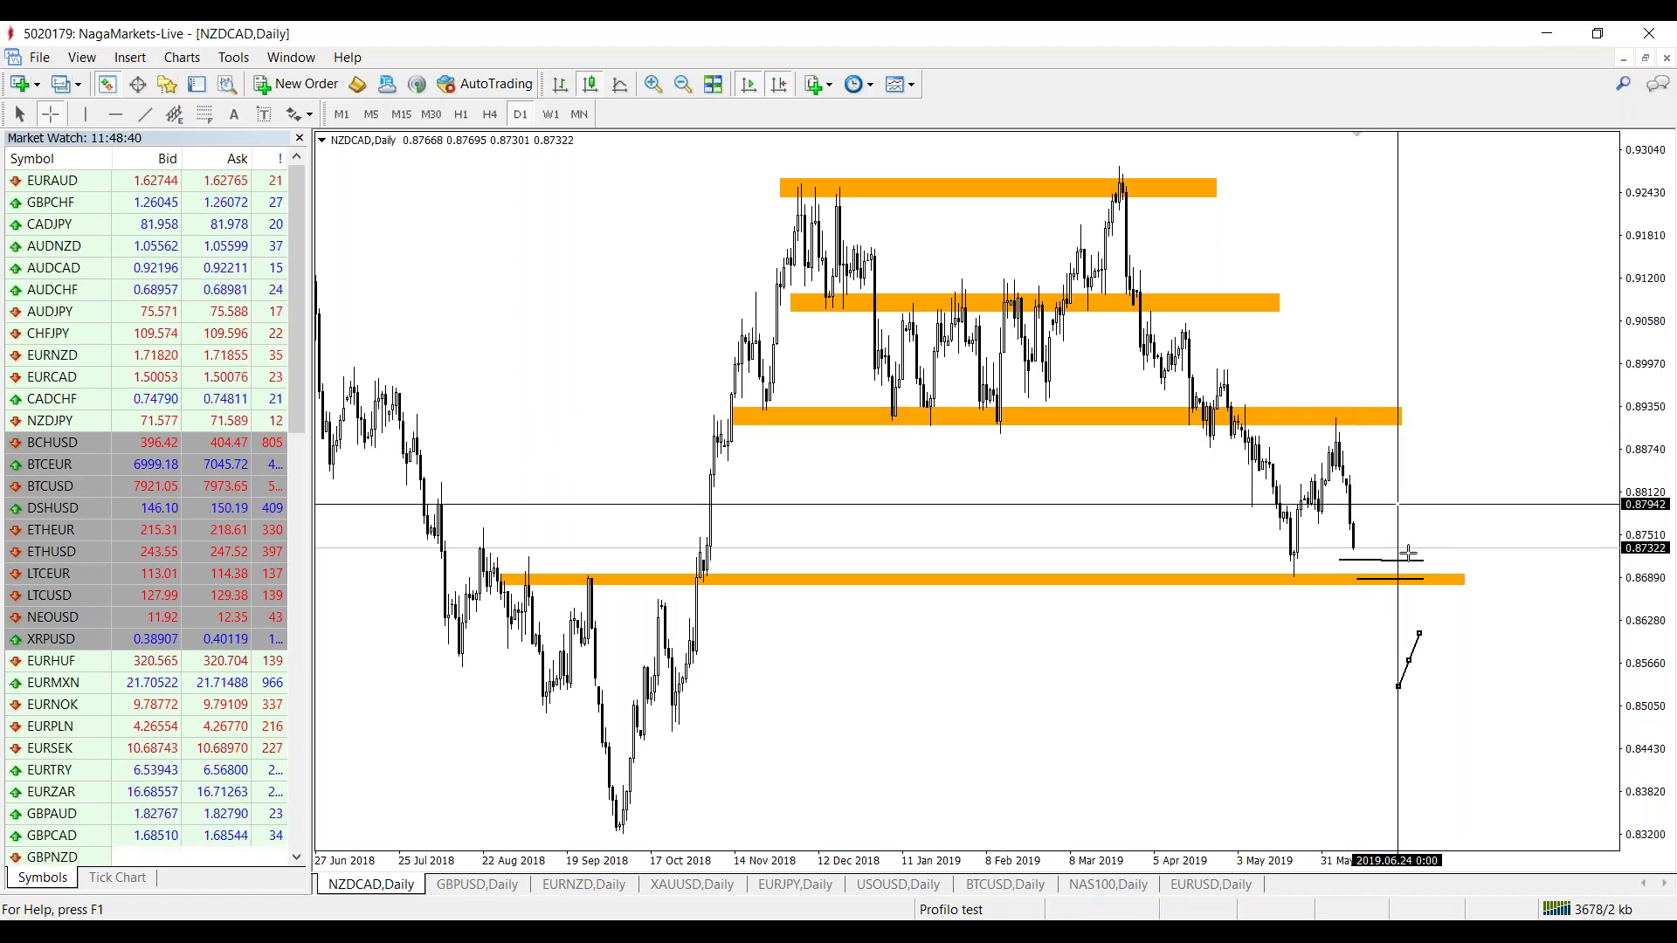
{"action": "mouse_move", "coordinate": [1368, 671]}
{"action": "left_mouse_down"}
{"action": "mouse_move", "coordinate": [1405, 694]}
{"action": "mouse_move", "coordinate": [1346, 632]}
{"action": "mouse_move", "coordinate": [1393, 631]}
{"action": "mouse_move", "coordinate": [1383, 438]}
{"action": "mouse_move", "coordinate": [1353, 415]}
{"action": "mouse_move", "coordinate": [1357, 506]}
{"action": "left_mouse_up"}
{"action": "middle_click", "coordinate": [1334, 469]}
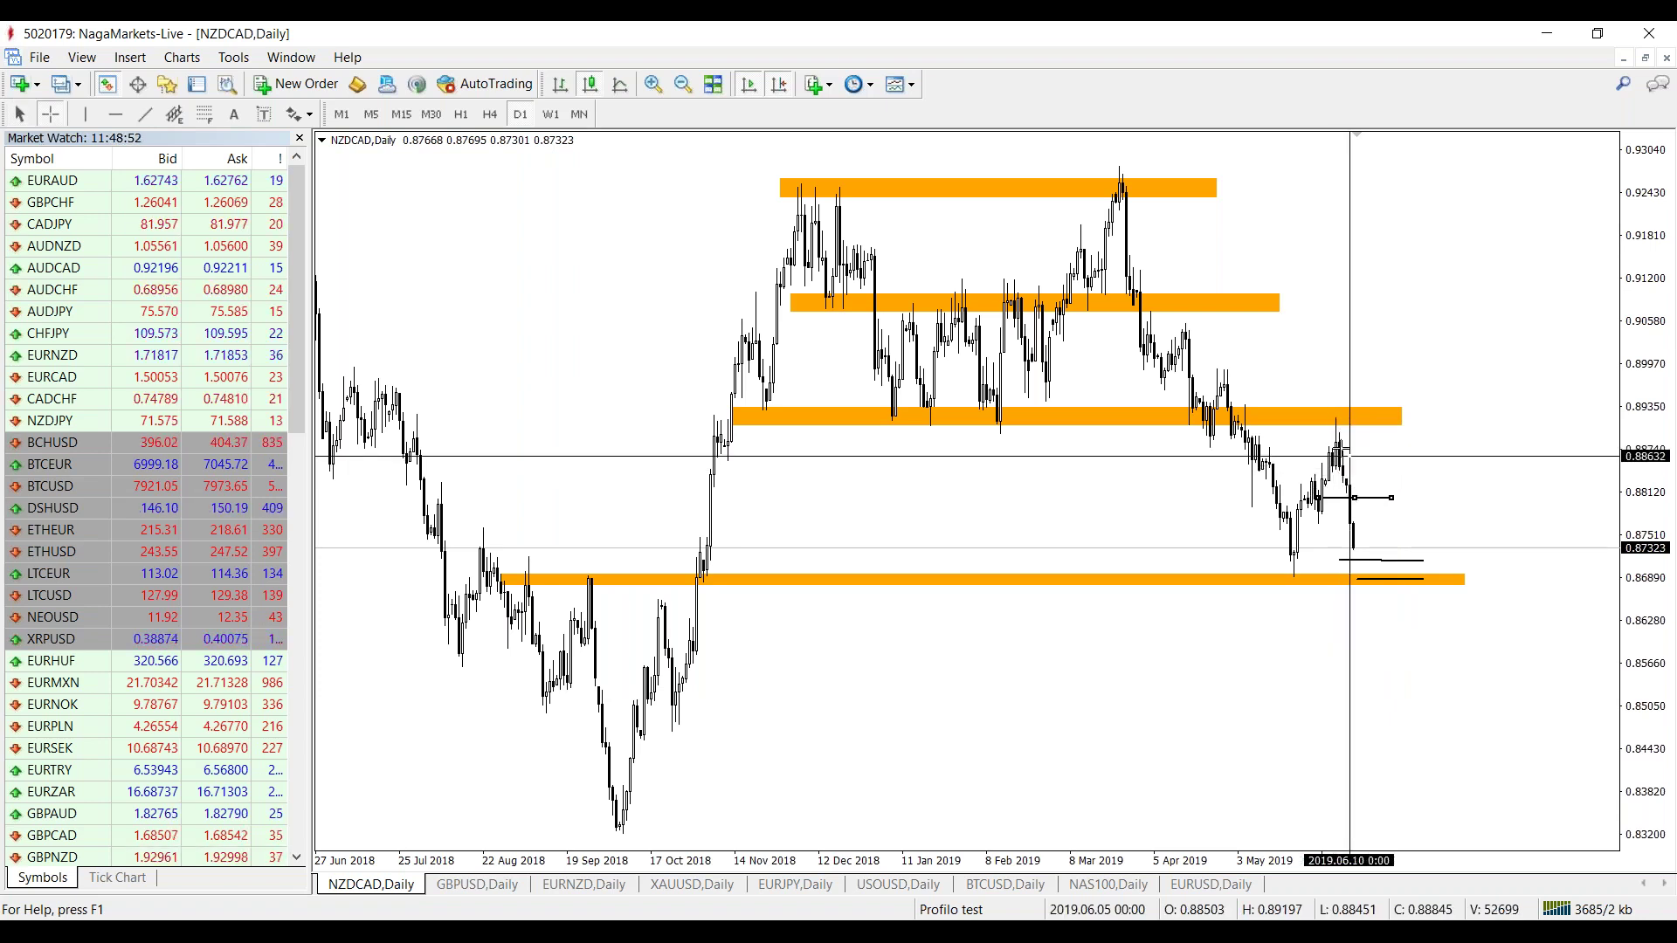
{"action": "left_click_drag", "start_coordinate": [1338, 450], "coordinate": [1343, 474]}
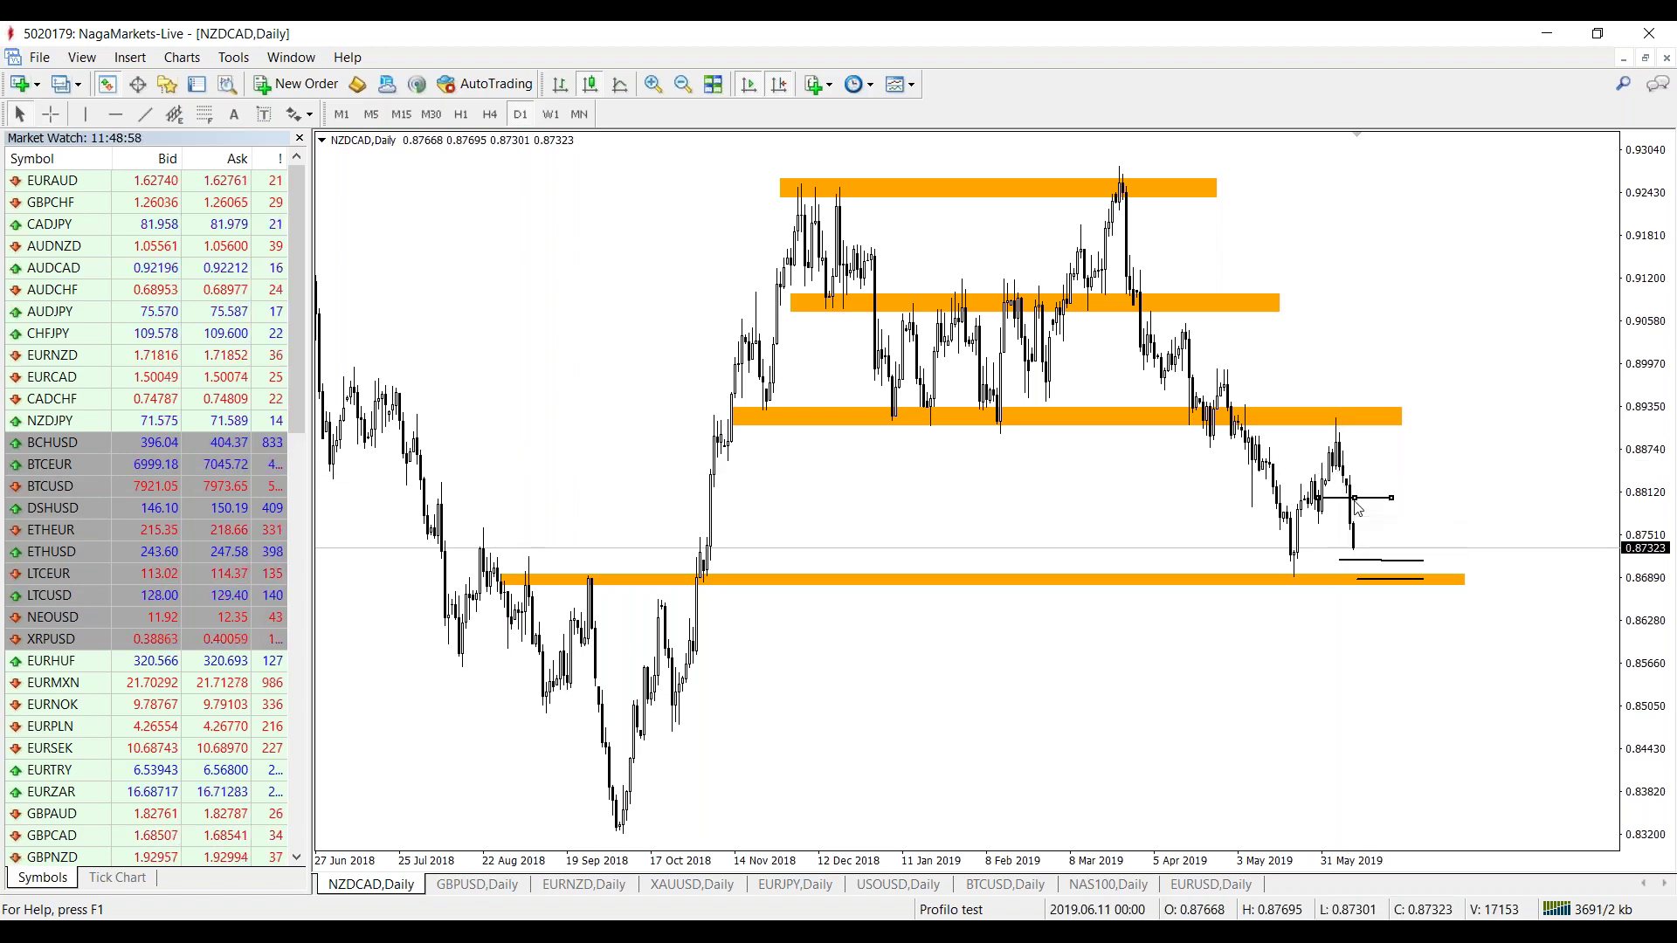
{"action": "middle_click", "coordinate": [1342, 463]}
{"action": "left_click_drag", "start_coordinate": [1342, 463], "coordinate": [1353, 534]}
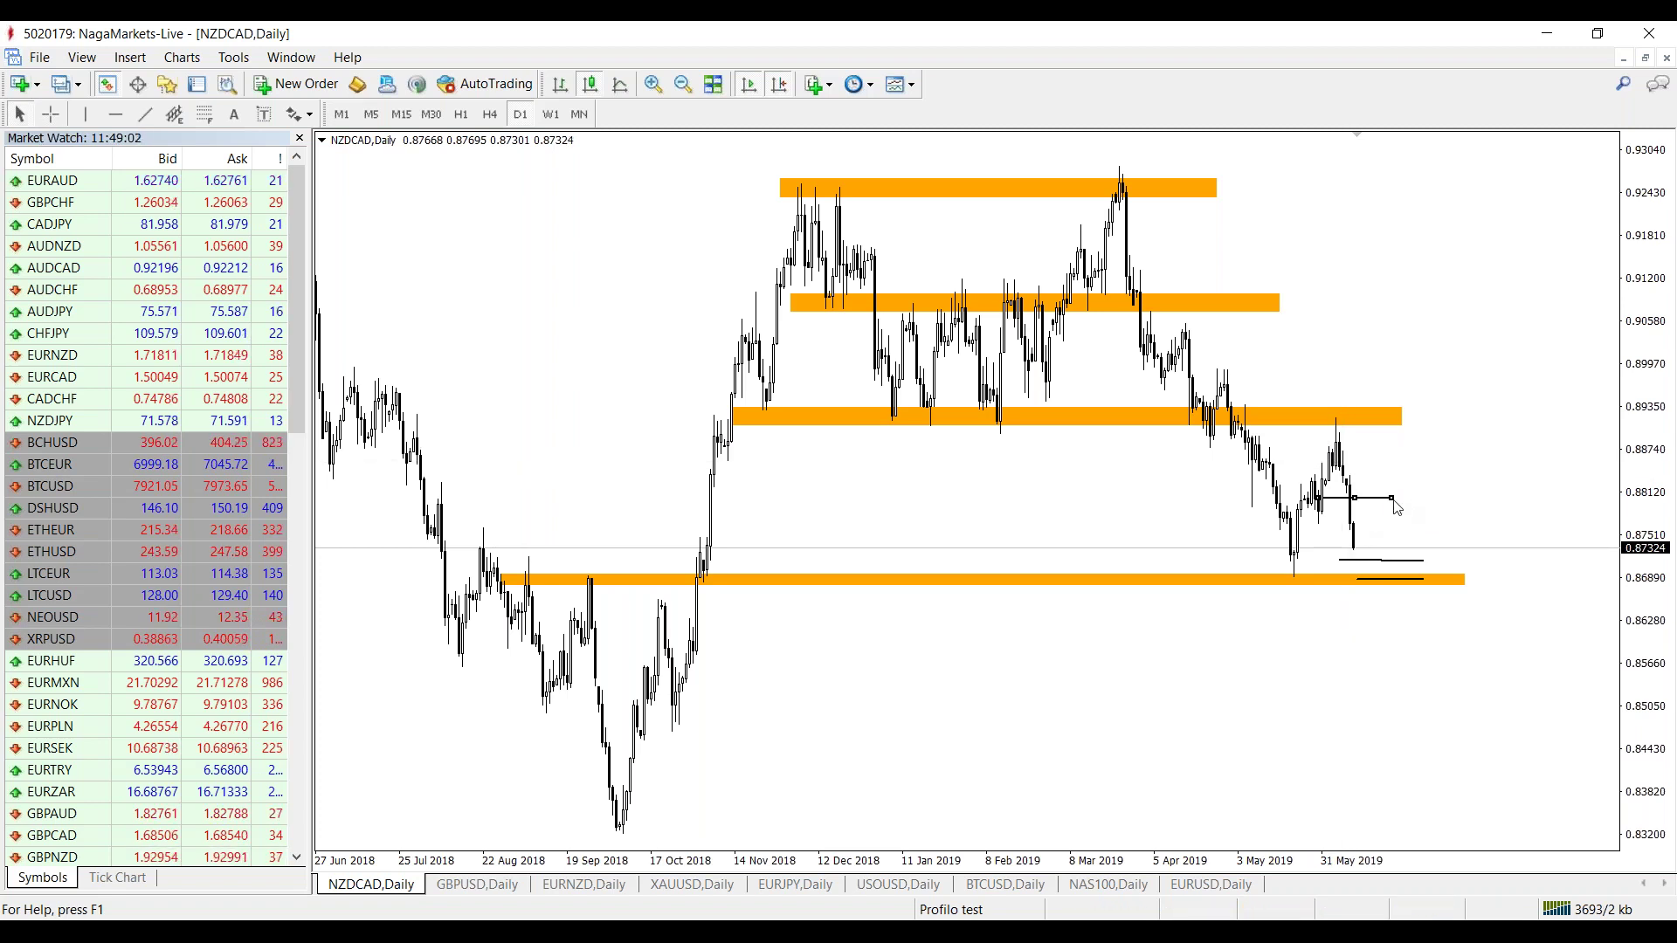
Lower the upper short horizontal level to about 0.8774 beside the latest candles.
{"action": "mouse_move", "coordinate": [1364, 507]}
{"action": "left_mouse_down"}
{"action": "mouse_move", "coordinate": [1384, 497]}
{"action": "mouse_move", "coordinate": [1364, 441]}
{"action": "mouse_move", "coordinate": [1371, 528]}
{"action": "left_mouse_up"}
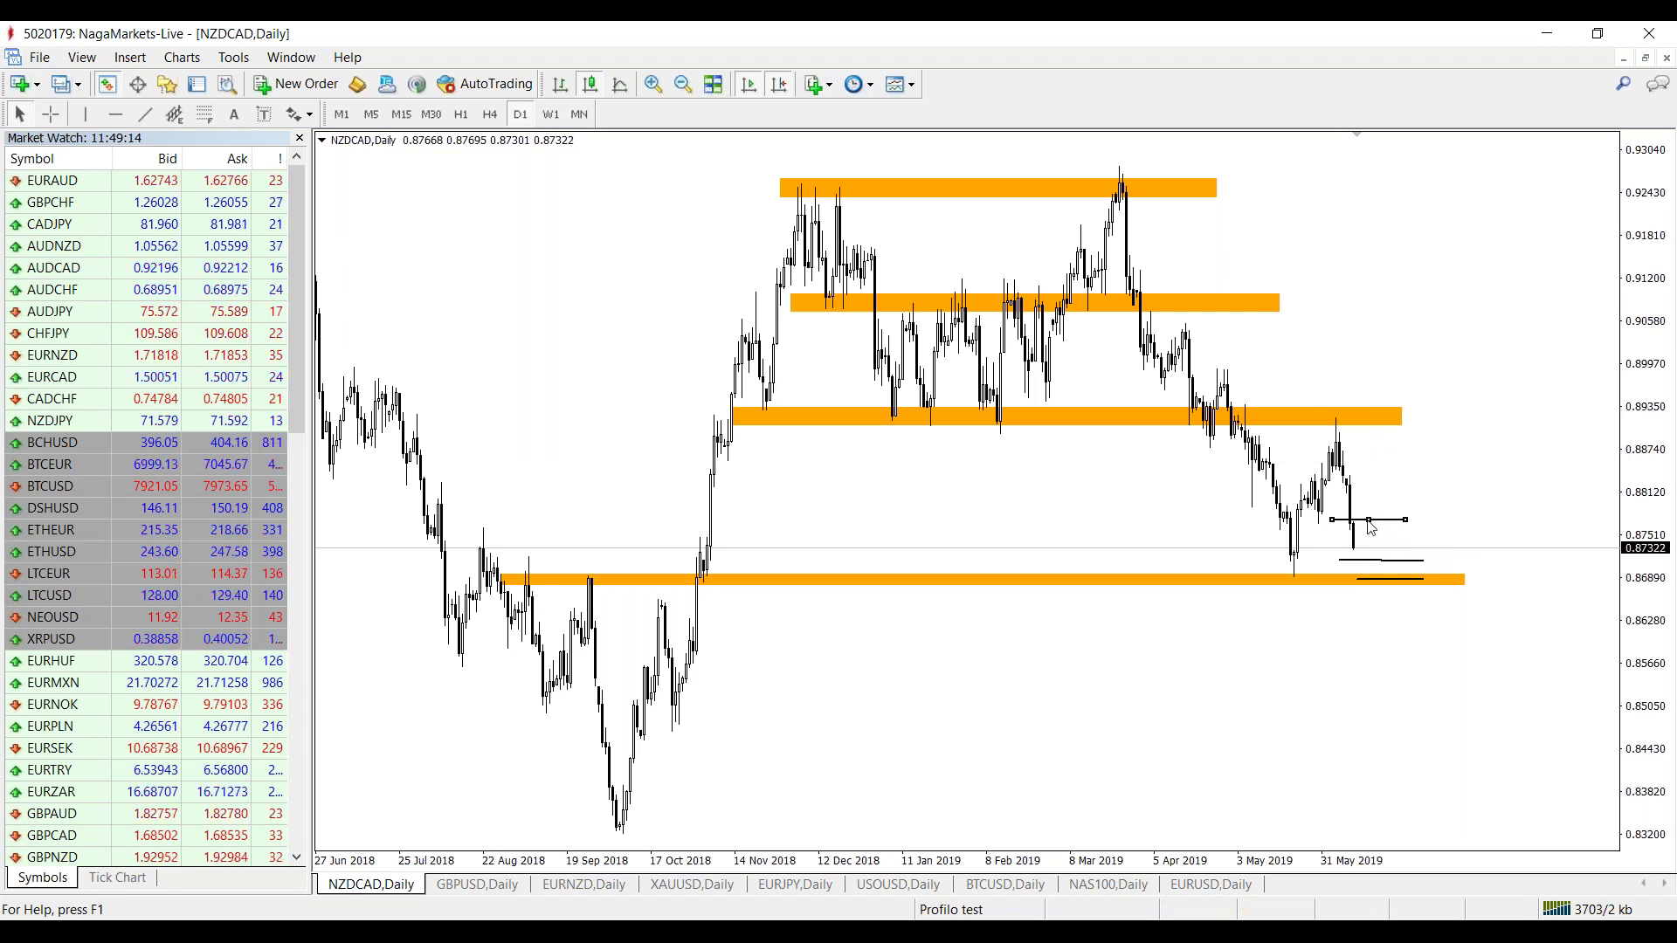
{"action": "middle_click", "coordinate": [1373, 559]}
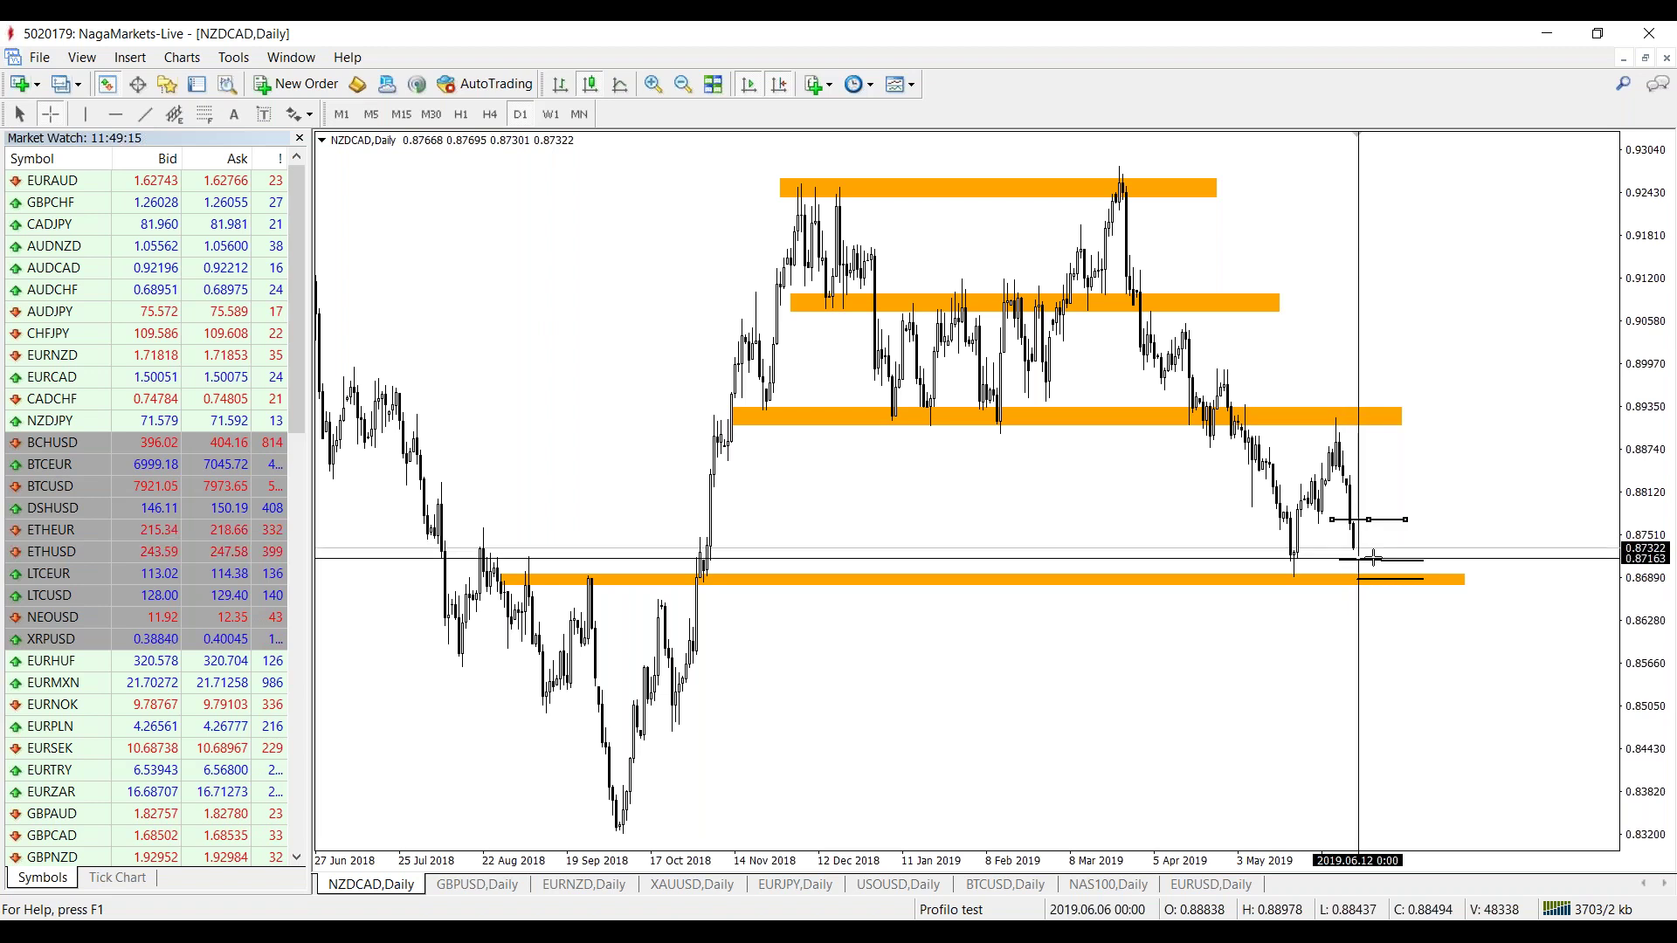
{"action": "middle_click", "coordinate": [1368, 521]}
{"action": "mouse_move", "coordinate": [1367, 519]}
{"action": "left_mouse_down"}
{"action": "mouse_move", "coordinate": [1361, 470]}
{"action": "mouse_move", "coordinate": [1367, 522]}
{"action": "left_mouse_up"}
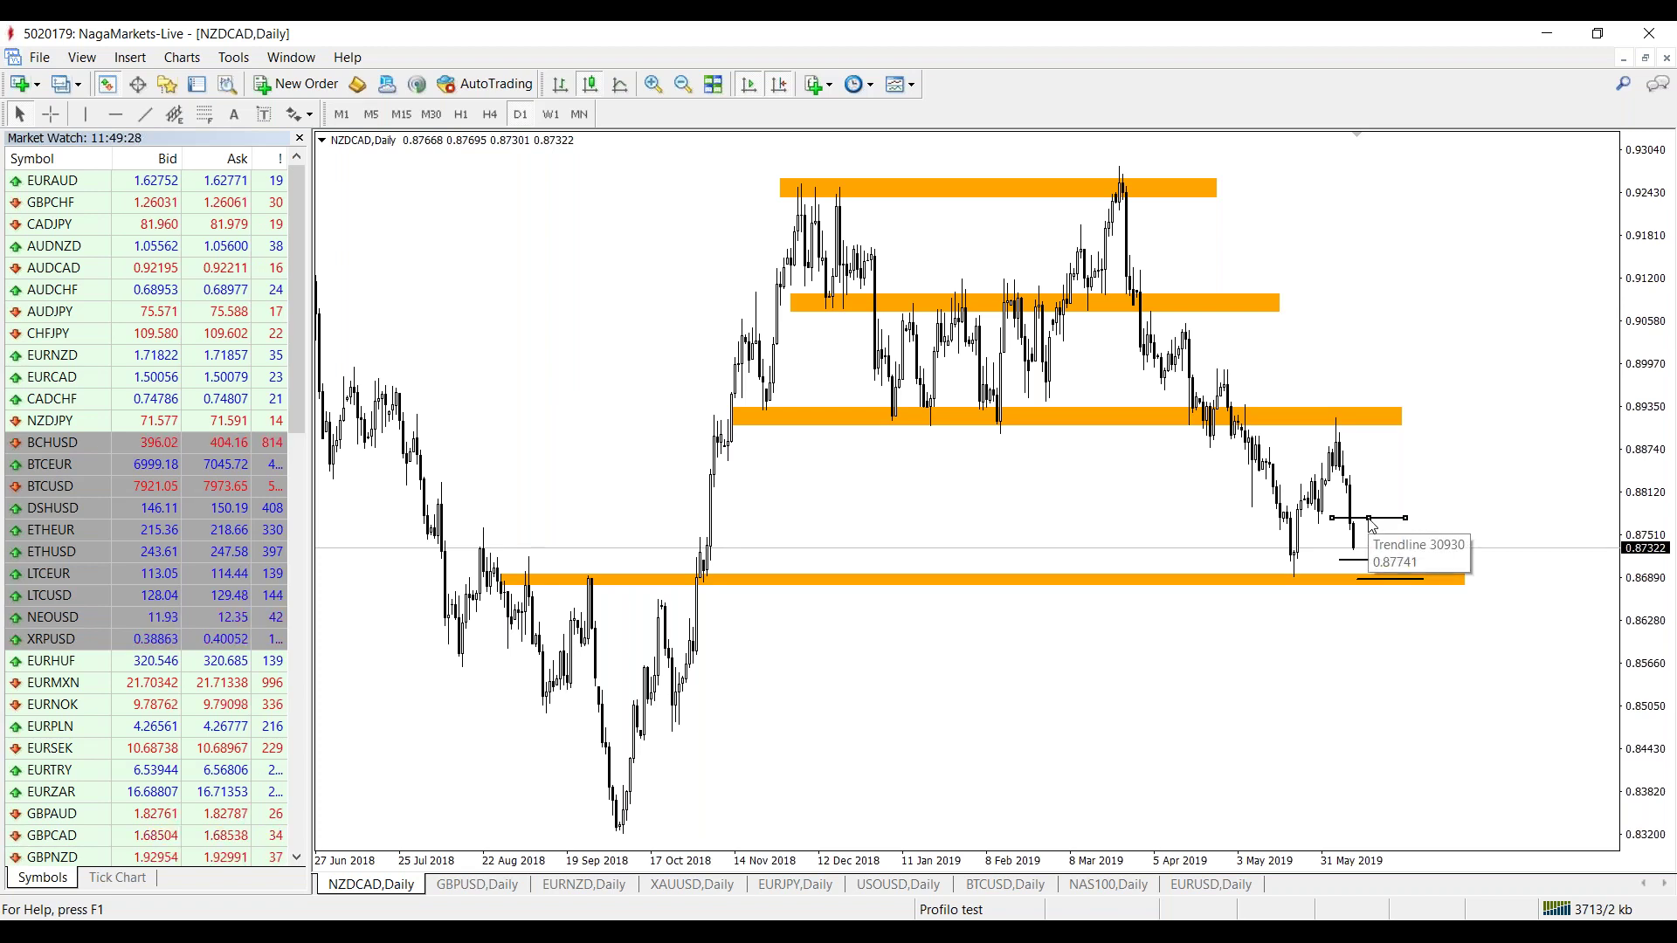
Delete the two short levels above the lowest zone, and reshape the remaining one into a descending line from the zone to about 0.8637.
{"action": "double_click", "coordinate": [1378, 562]}
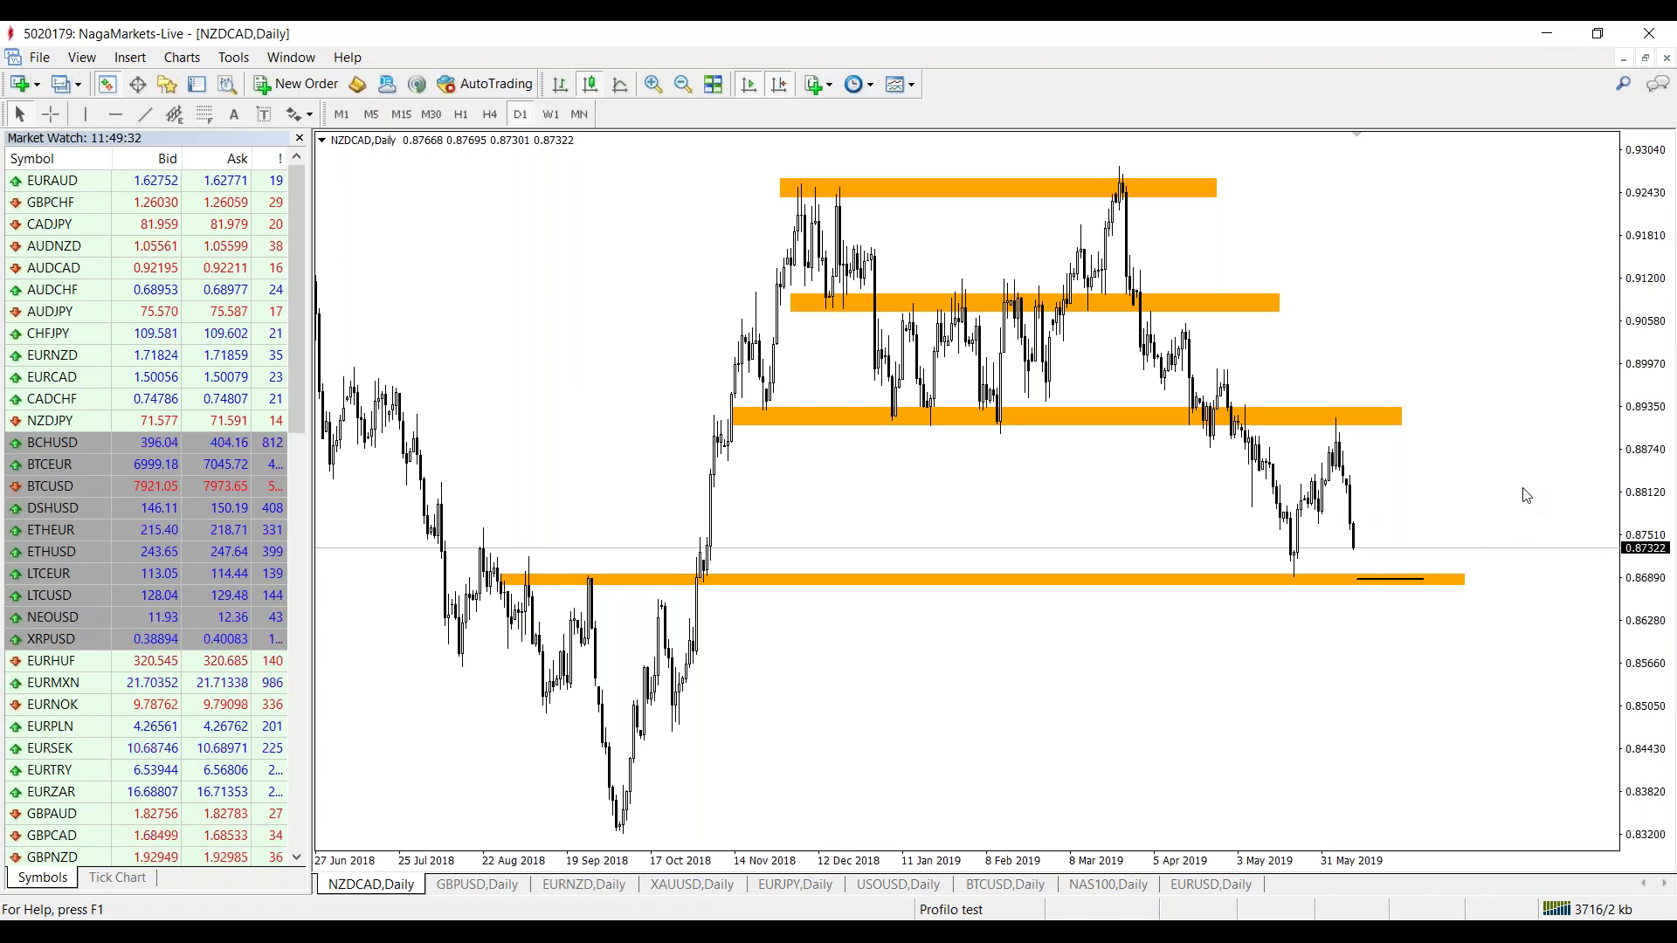
{"action": "mouse_move", "coordinate": [1400, 616]}
{"action": "left_mouse_down"}
{"action": "mouse_move", "coordinate": [1386, 631]}
{"action": "mouse_move", "coordinate": [1378, 617]}
{"action": "left_mouse_up"}
{"action": "middle_click", "coordinate": [1290, 586]}
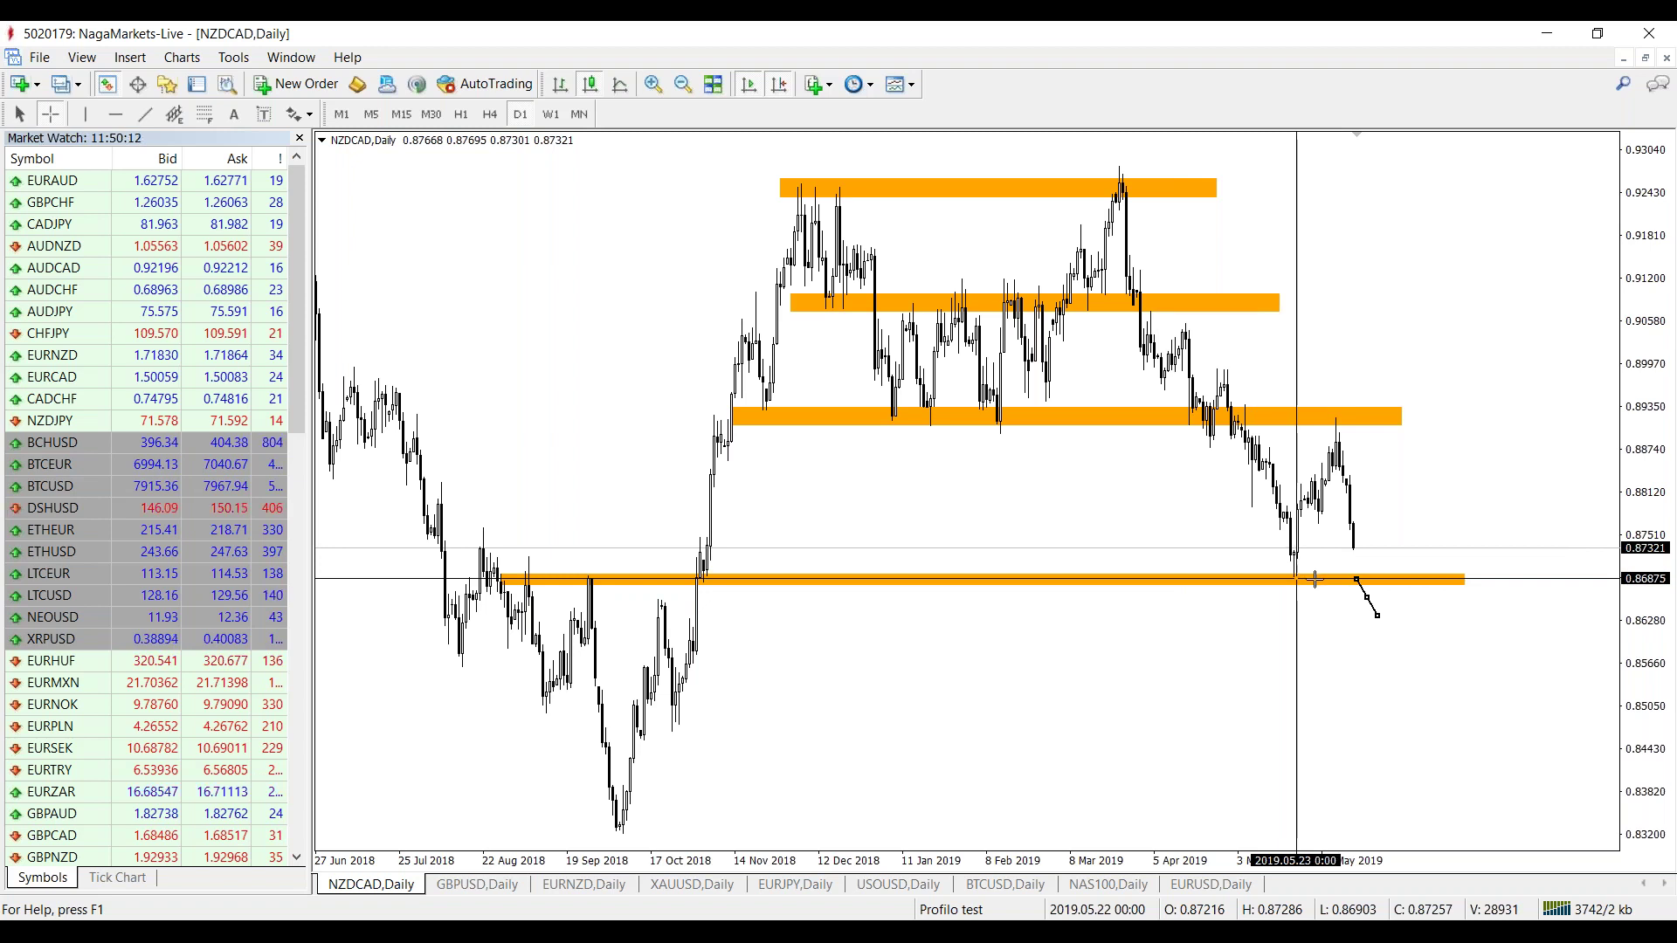
{"action": "left_click_drag", "start_coordinate": [1366, 599], "coordinate": [1363, 618]}
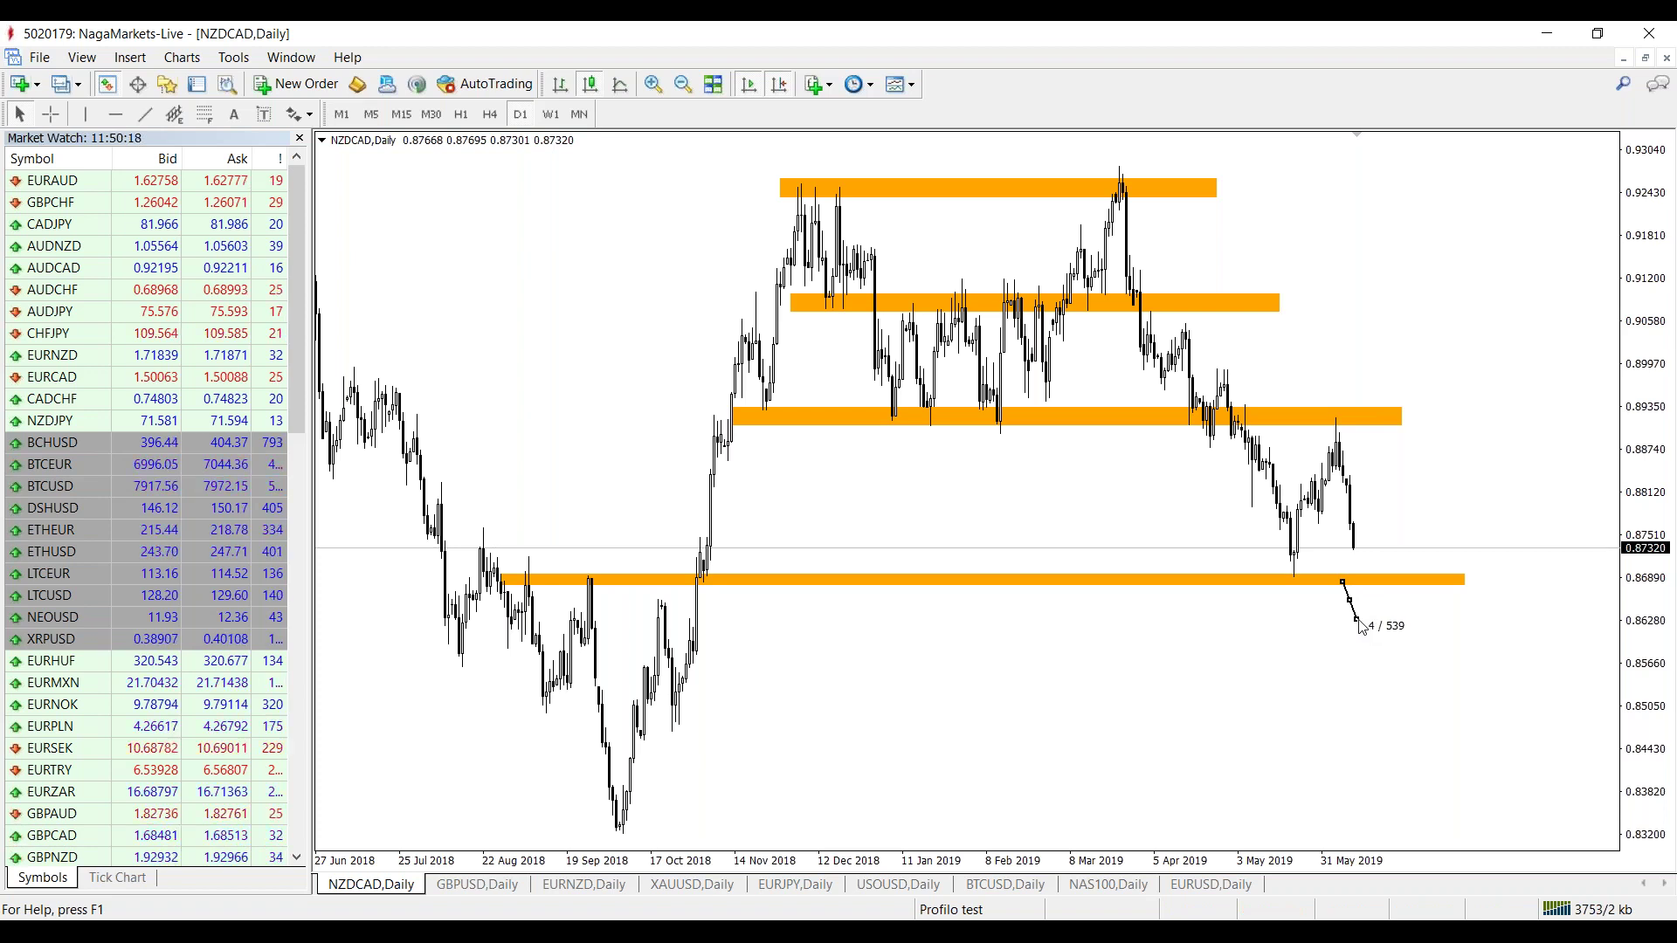
{"action": "middle_click", "coordinate": [1312, 581]}
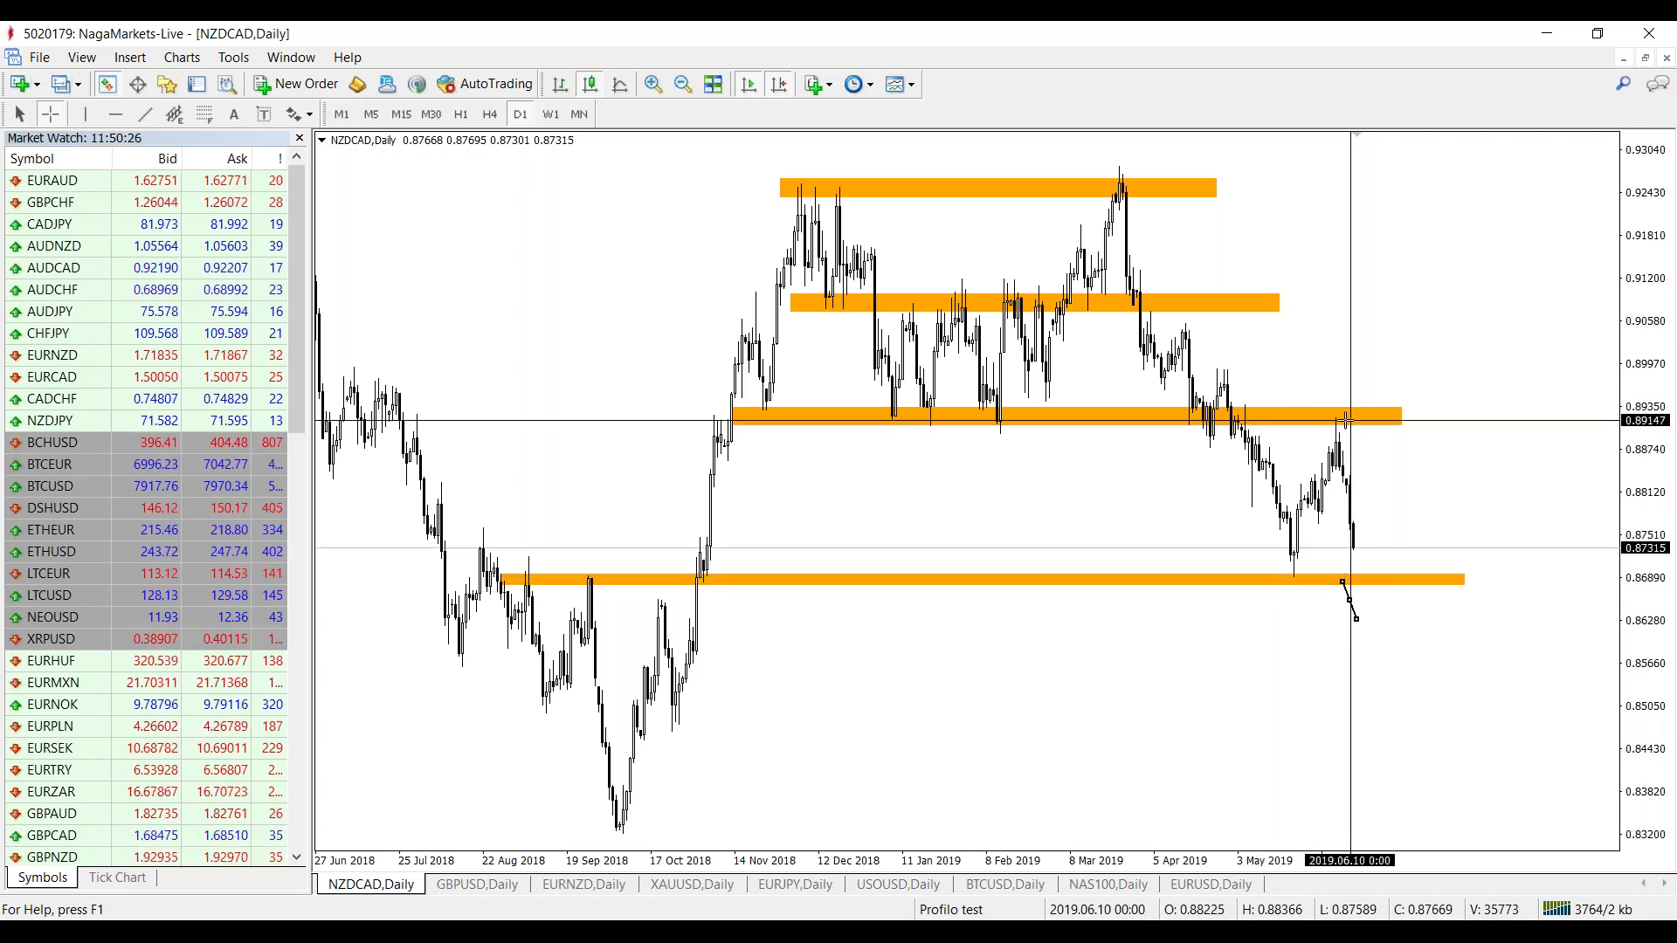
{"action": "left_click_drag", "start_coordinate": [1339, 423], "coordinate": [1339, 548]}
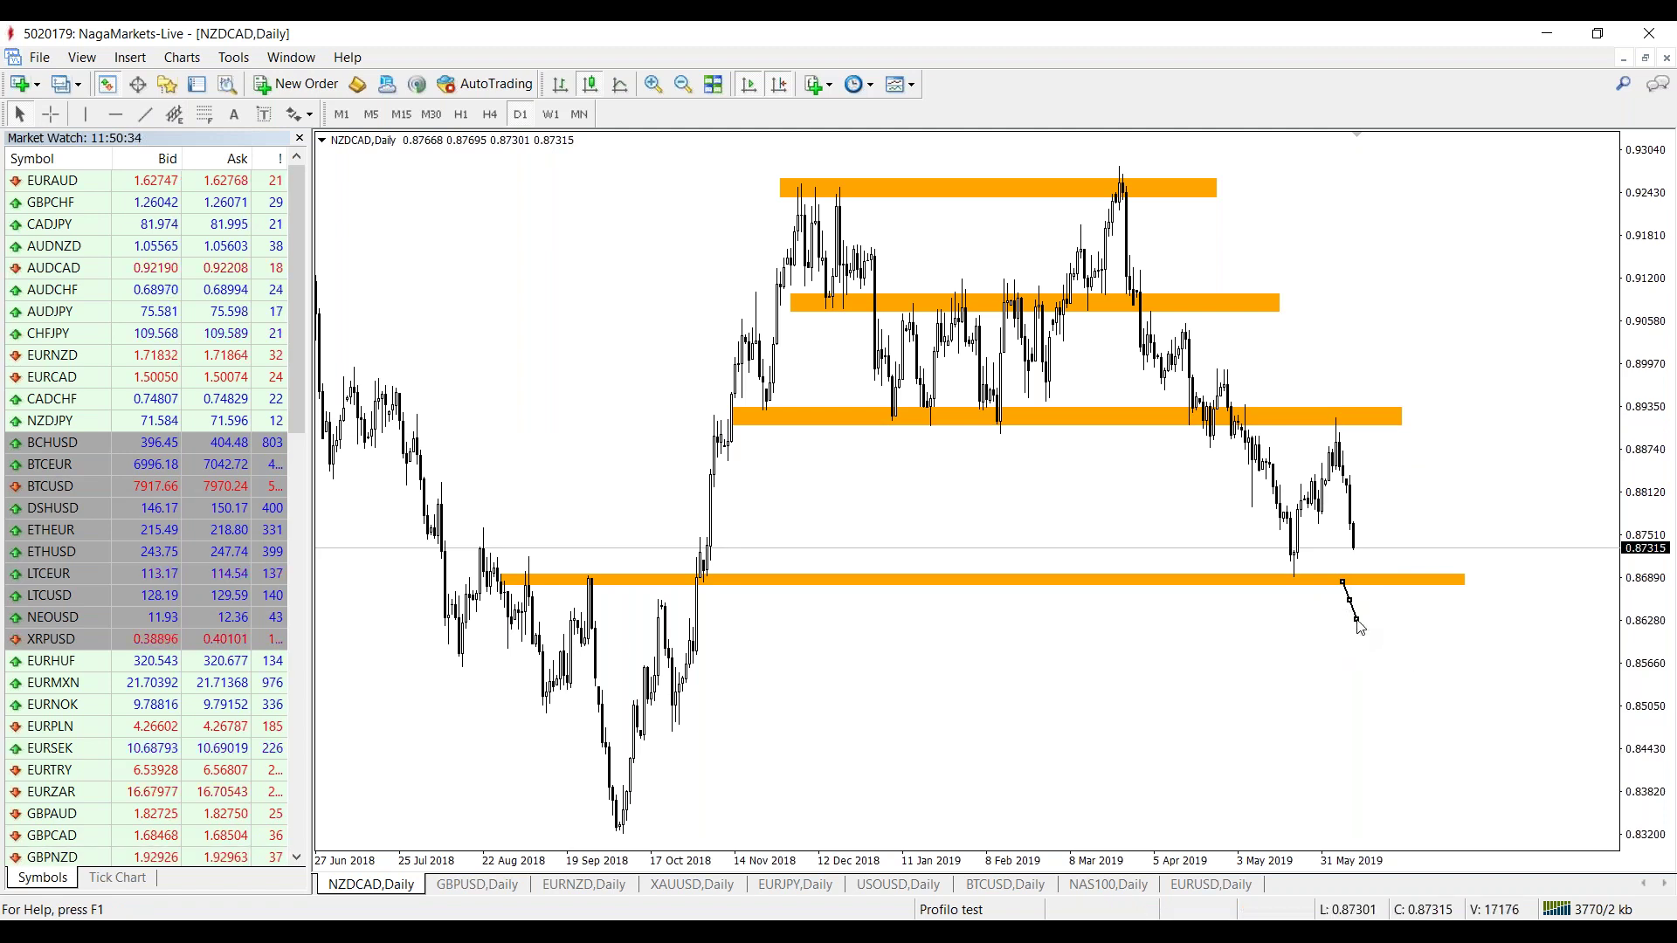
{"action": "left_click_drag", "start_coordinate": [1355, 615], "coordinate": [1355, 614]}
Draw a short retest line back up to the lowest zone, and continue with a long descending trendline down to about 0.846.
{"action": "middle_click", "coordinate": [1292, 579]}
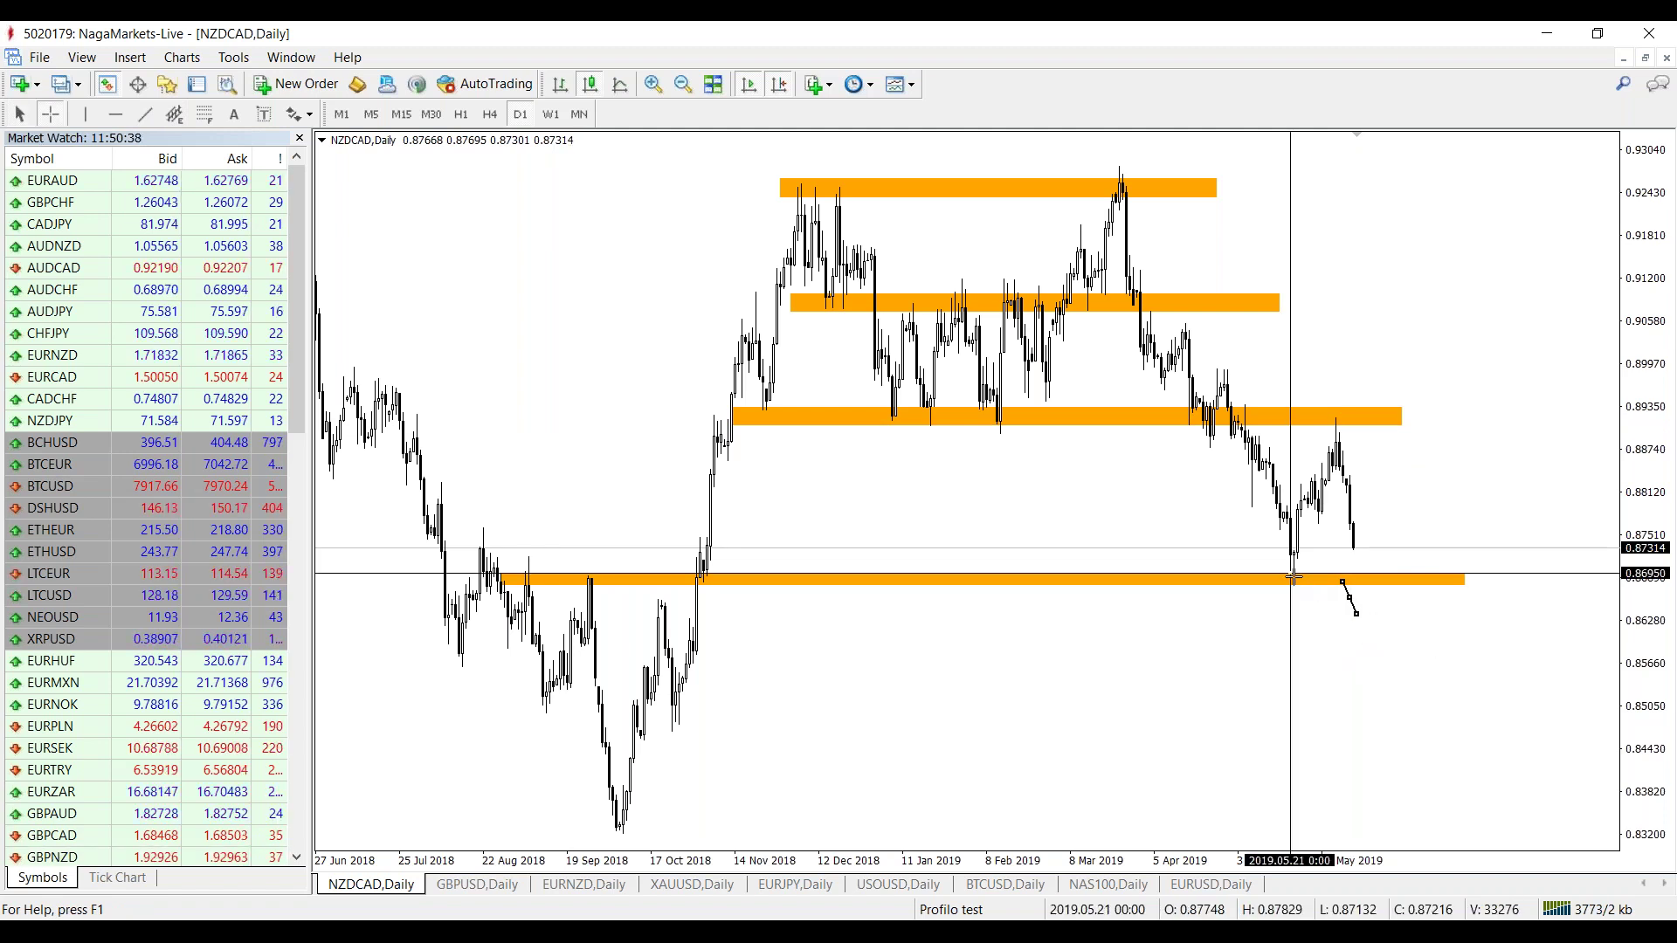
{"action": "left_click", "coordinate": [1361, 610]}
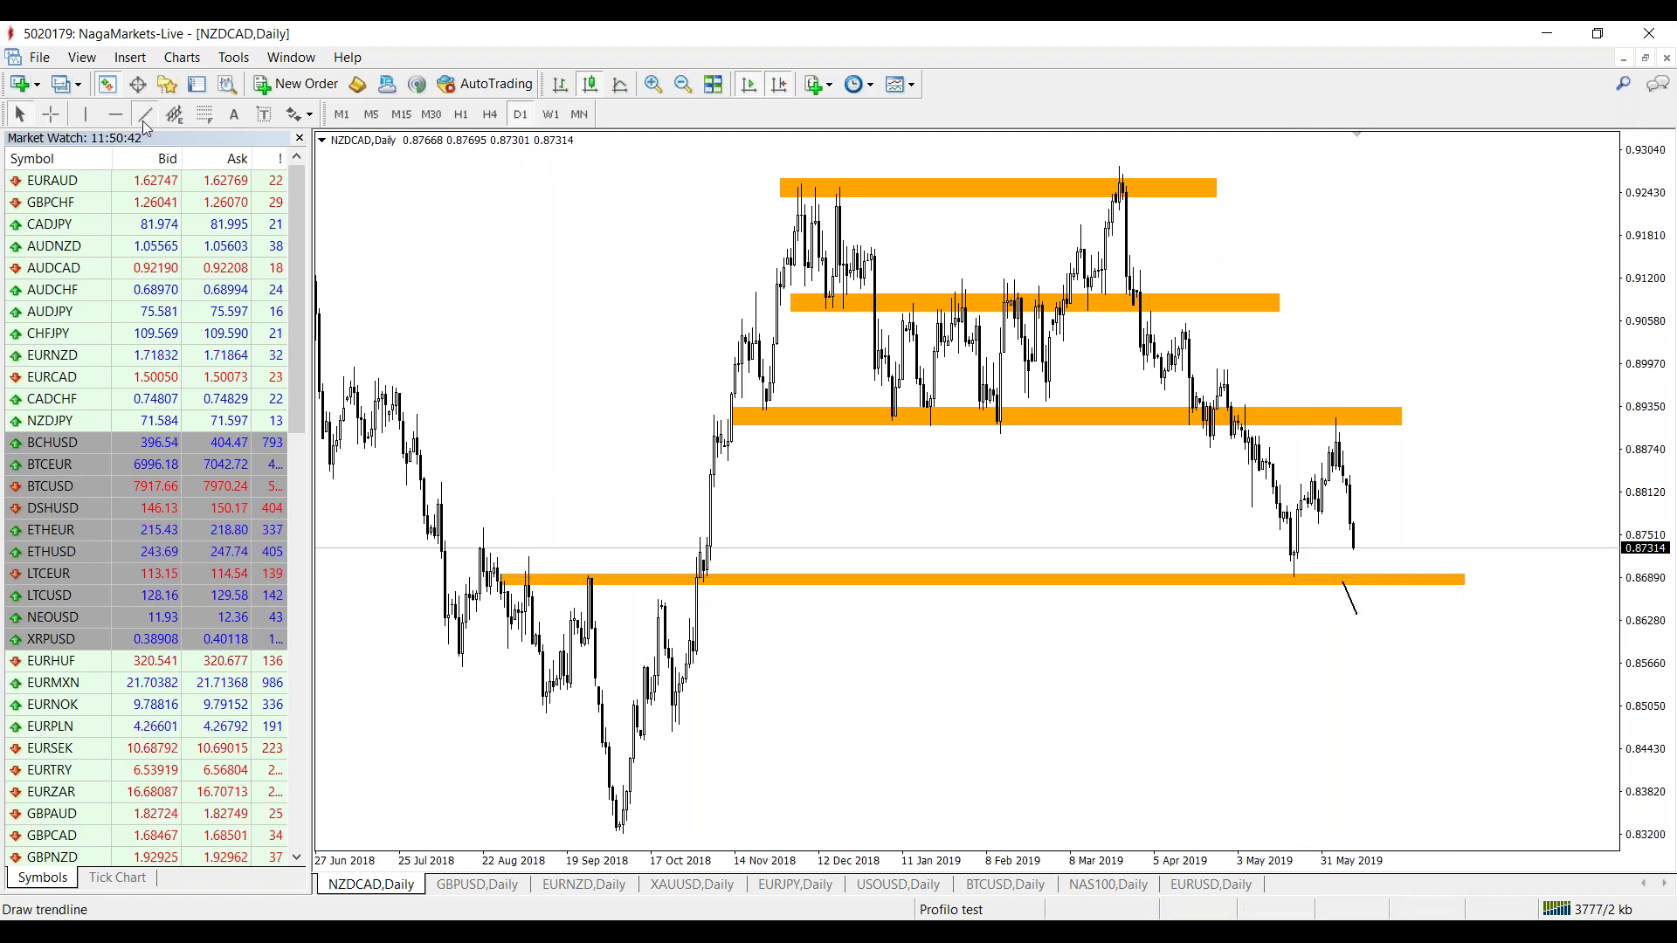
{"action": "middle_click", "coordinate": [1314, 579]}
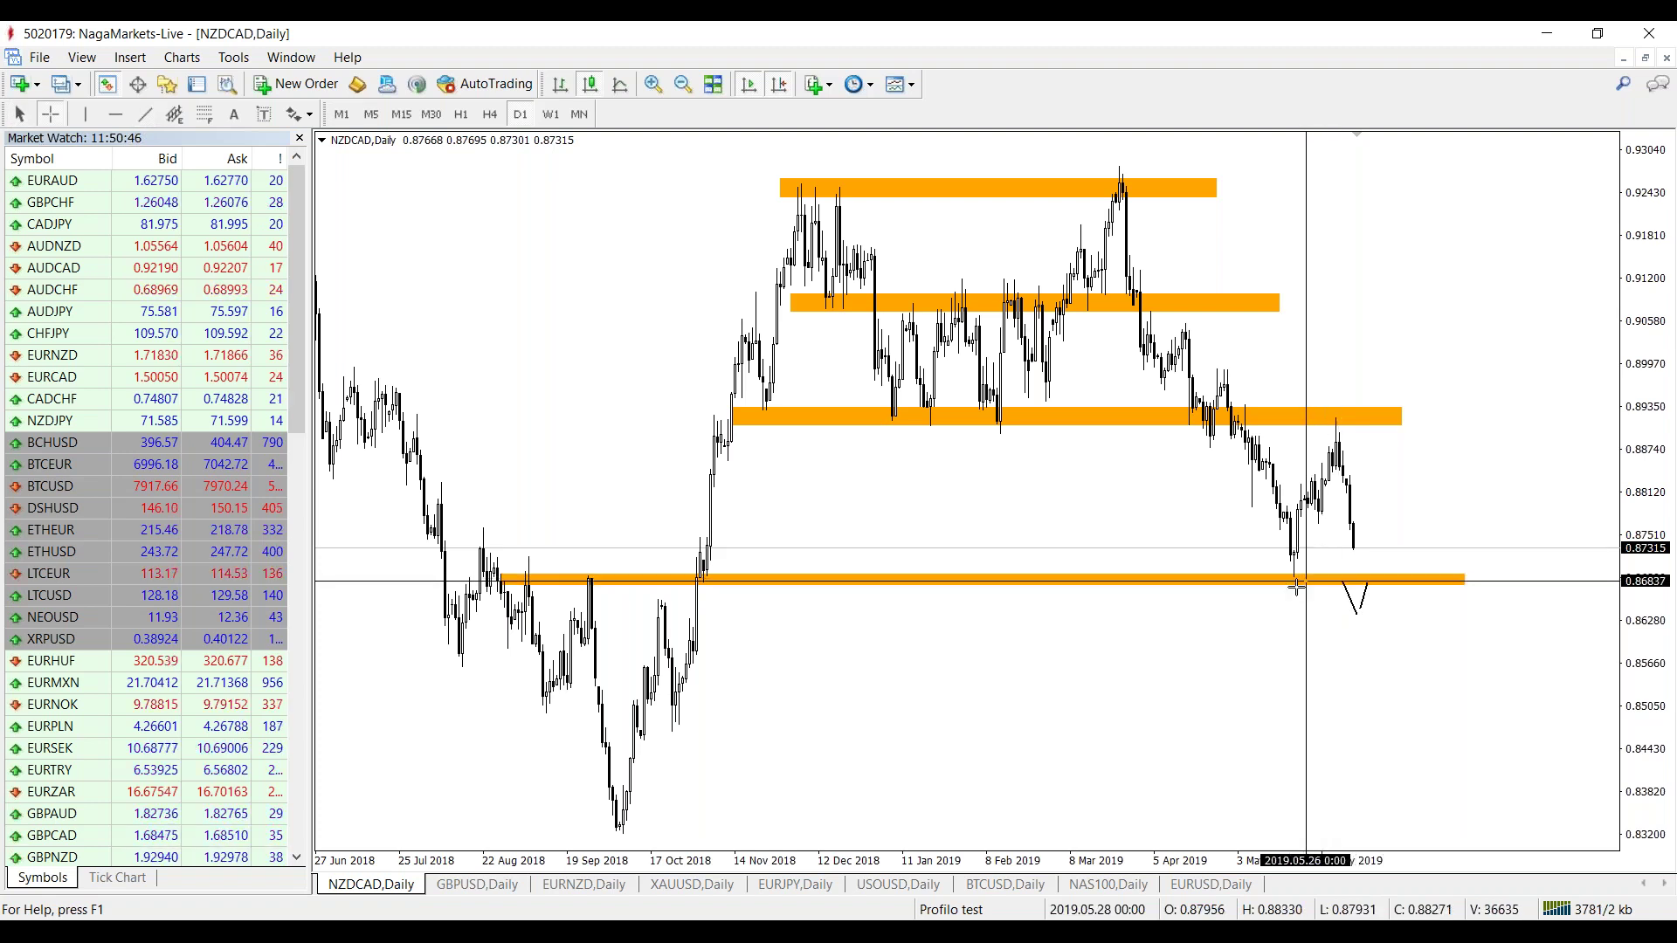
{"action": "middle_click", "coordinate": [1295, 580]}
{"action": "left_click_drag", "start_coordinate": [1367, 583], "coordinate": [1426, 736]}
{"action": "middle_click", "coordinate": [666, 809]}
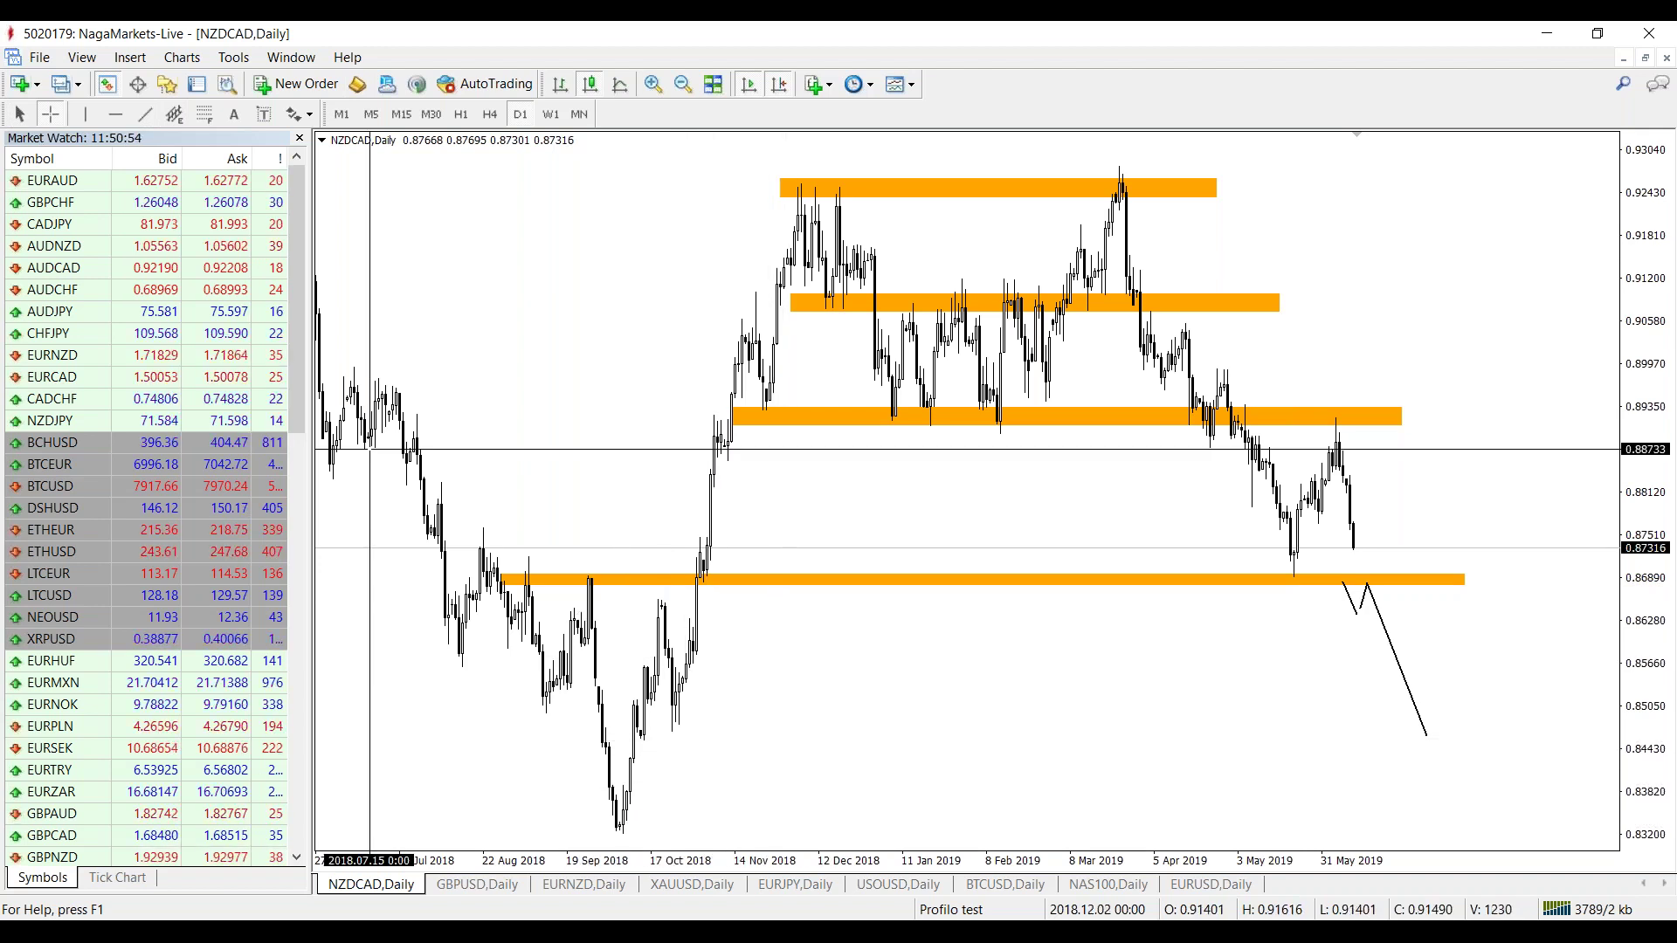
Draw a rectangle zone at about 0.847–0.849 from the September 2018 lows past the latest candles, and end the long descending line on it.
{"action": "left_click", "coordinate": [131, 57]}
{"action": "mouse_move", "coordinate": [245, 215]}
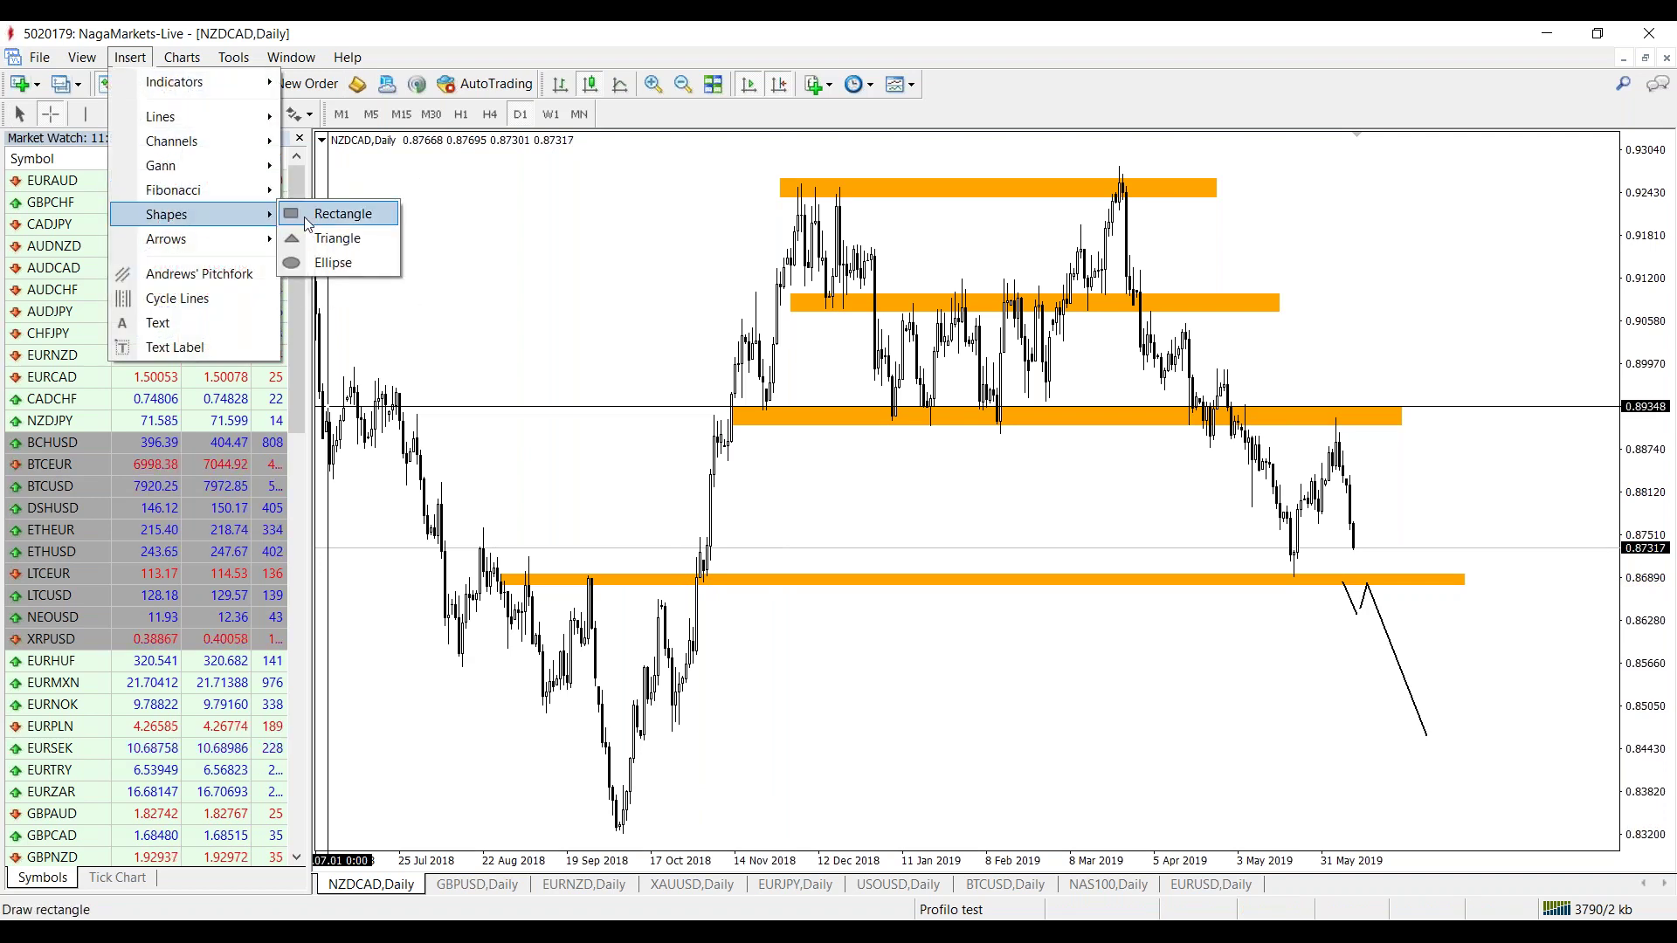
{"action": "left_click", "coordinate": [307, 224]}
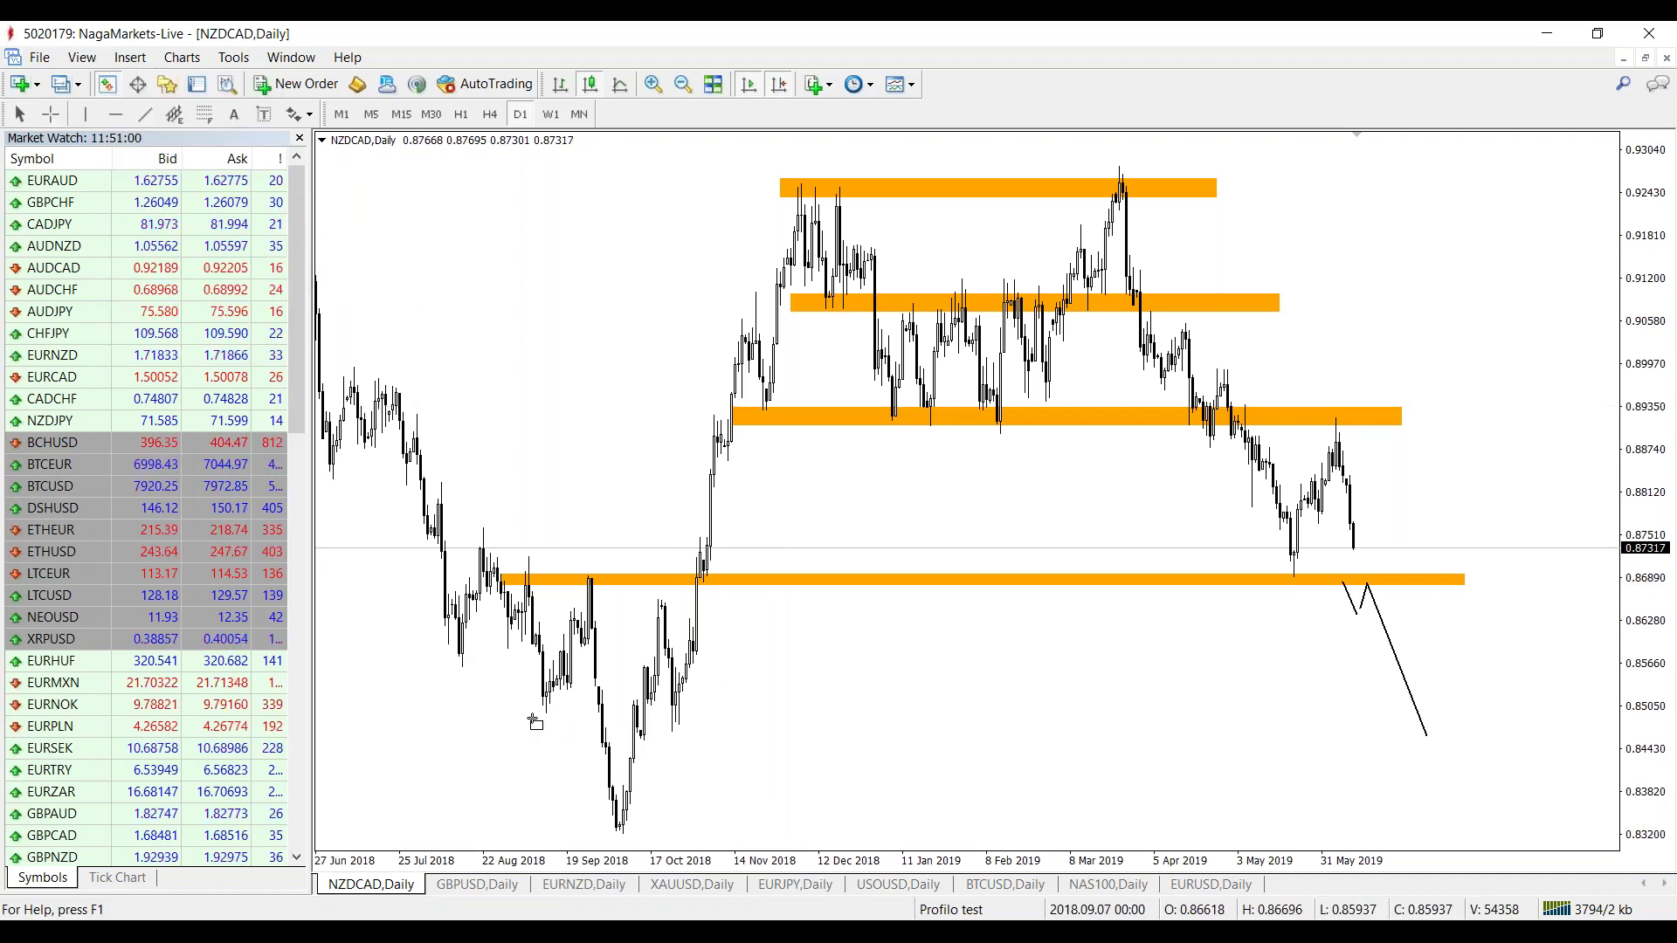
{"action": "left_click_drag", "start_coordinate": [563, 715], "coordinate": [1553, 731]}
{"action": "middle_click", "coordinate": [1522, 730]}
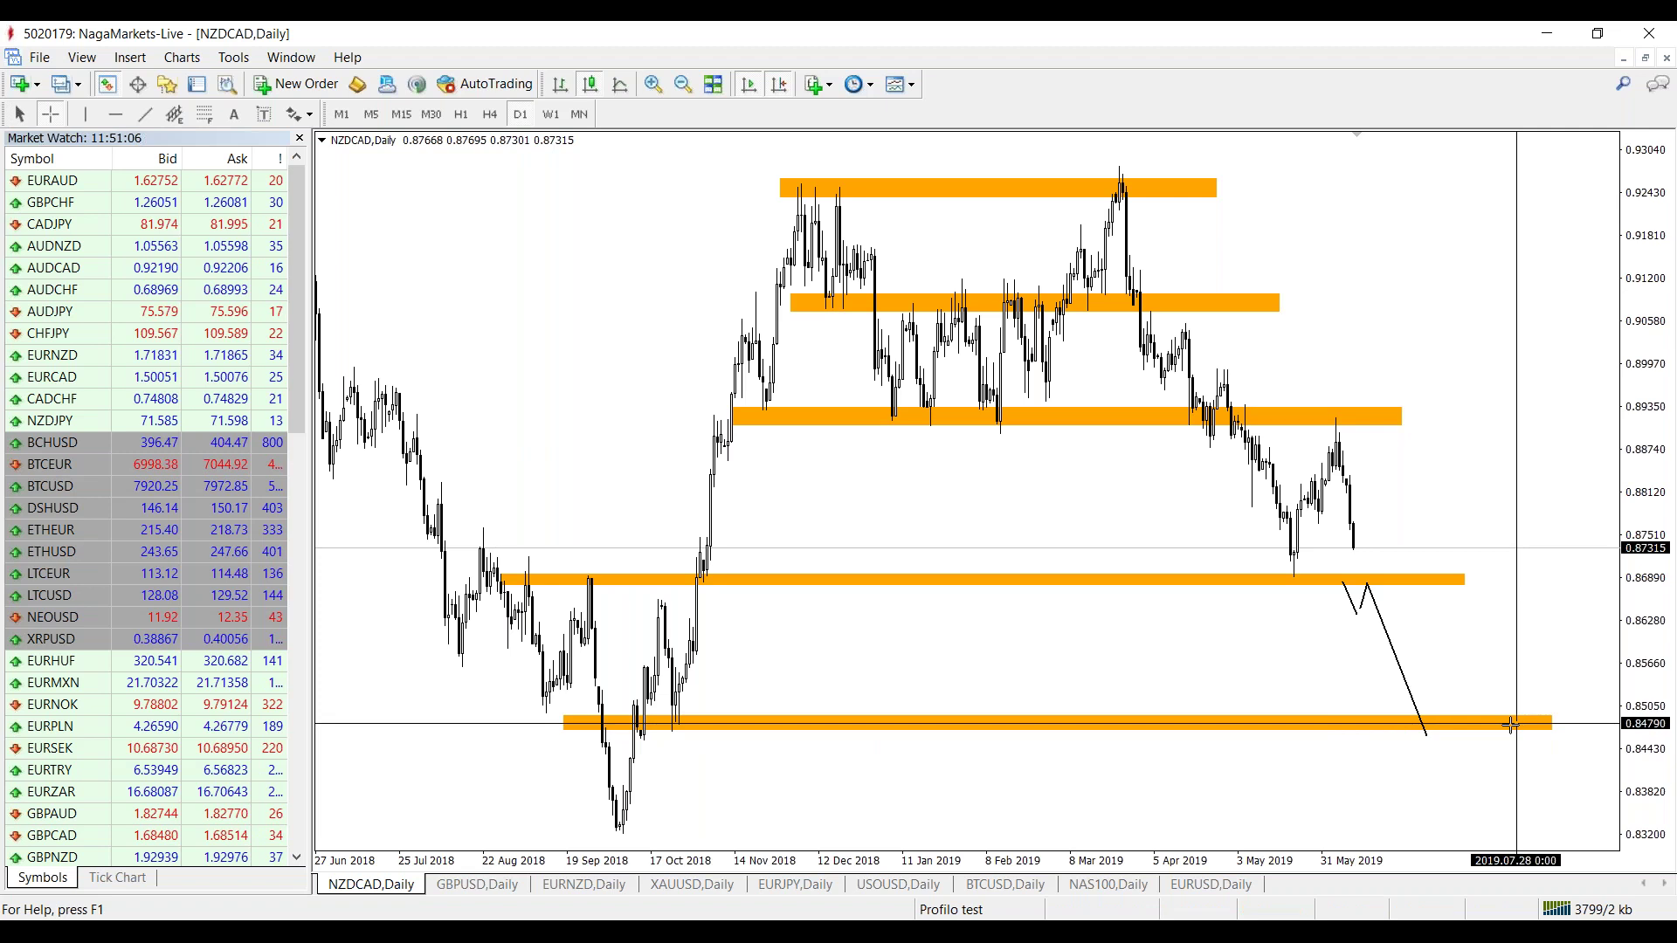
{"action": "middle_click", "coordinate": [1428, 737]}
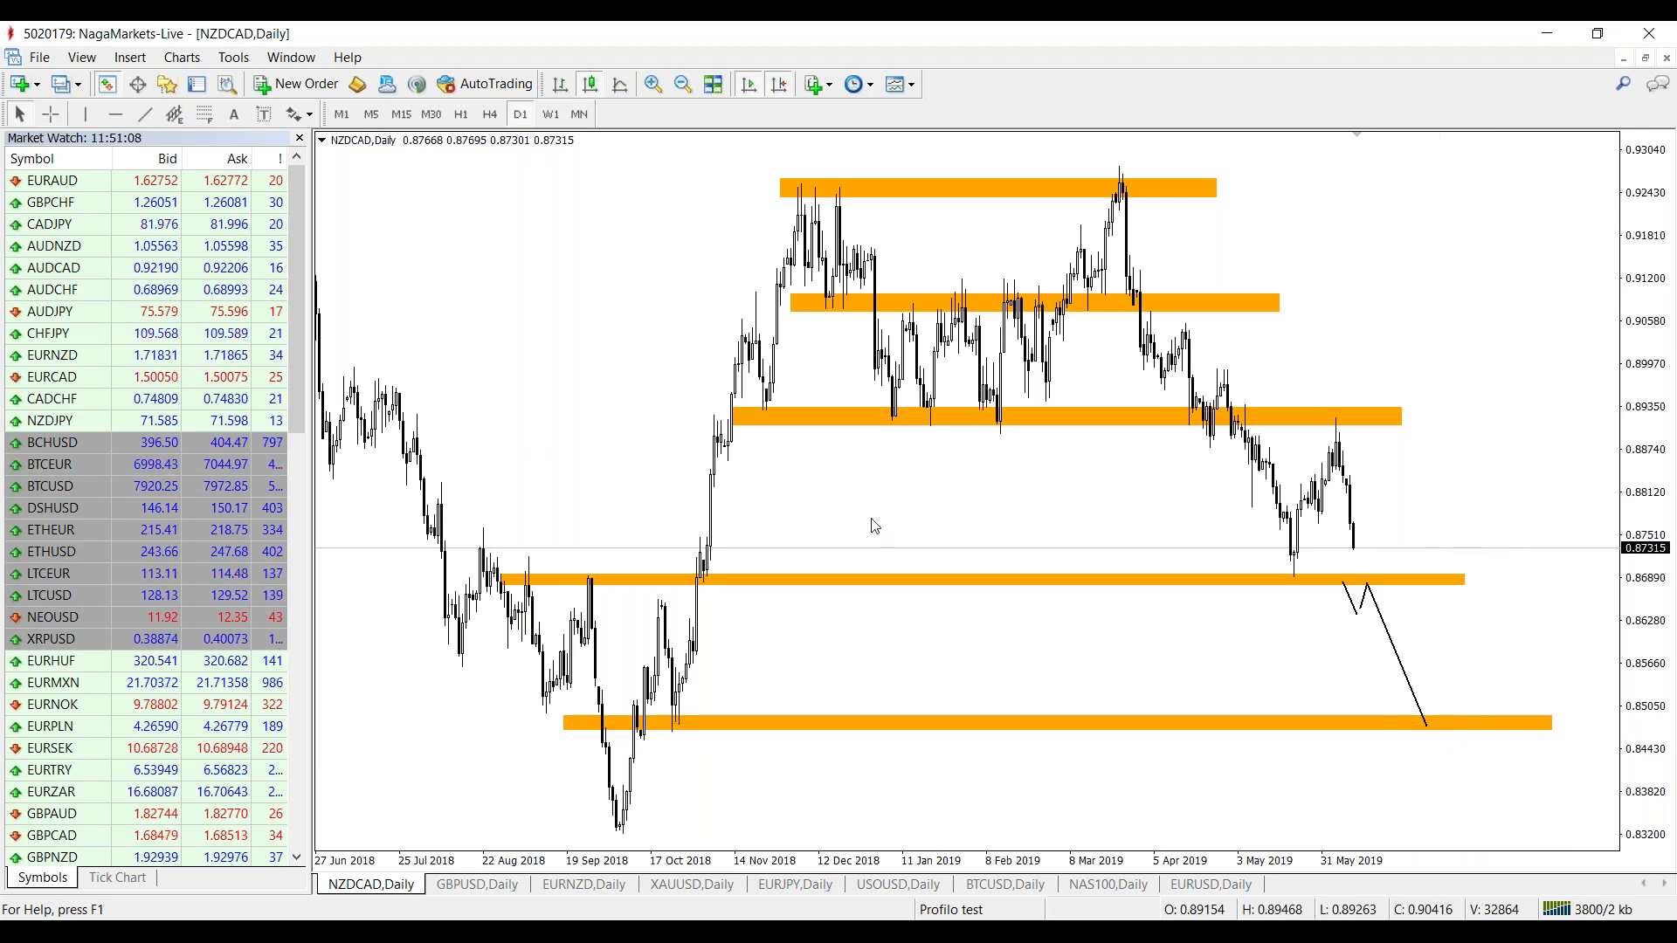
Draw a rectangle zone at about 0.831–0.834 along the chart's lowest low, and extend the long descending line down to it.
{"action": "left_click", "coordinate": [130, 57]}
{"action": "mouse_move", "coordinate": [239, 218]}
{"action": "left_click", "coordinate": [337, 215]}
{"action": "mouse_move", "coordinate": [602, 821]}
{"action": "left_mouse_down"}
{"action": "mouse_move", "coordinate": [1266, 803]}
{"action": "mouse_move", "coordinate": [1611, 840]}
{"action": "left_mouse_up"}
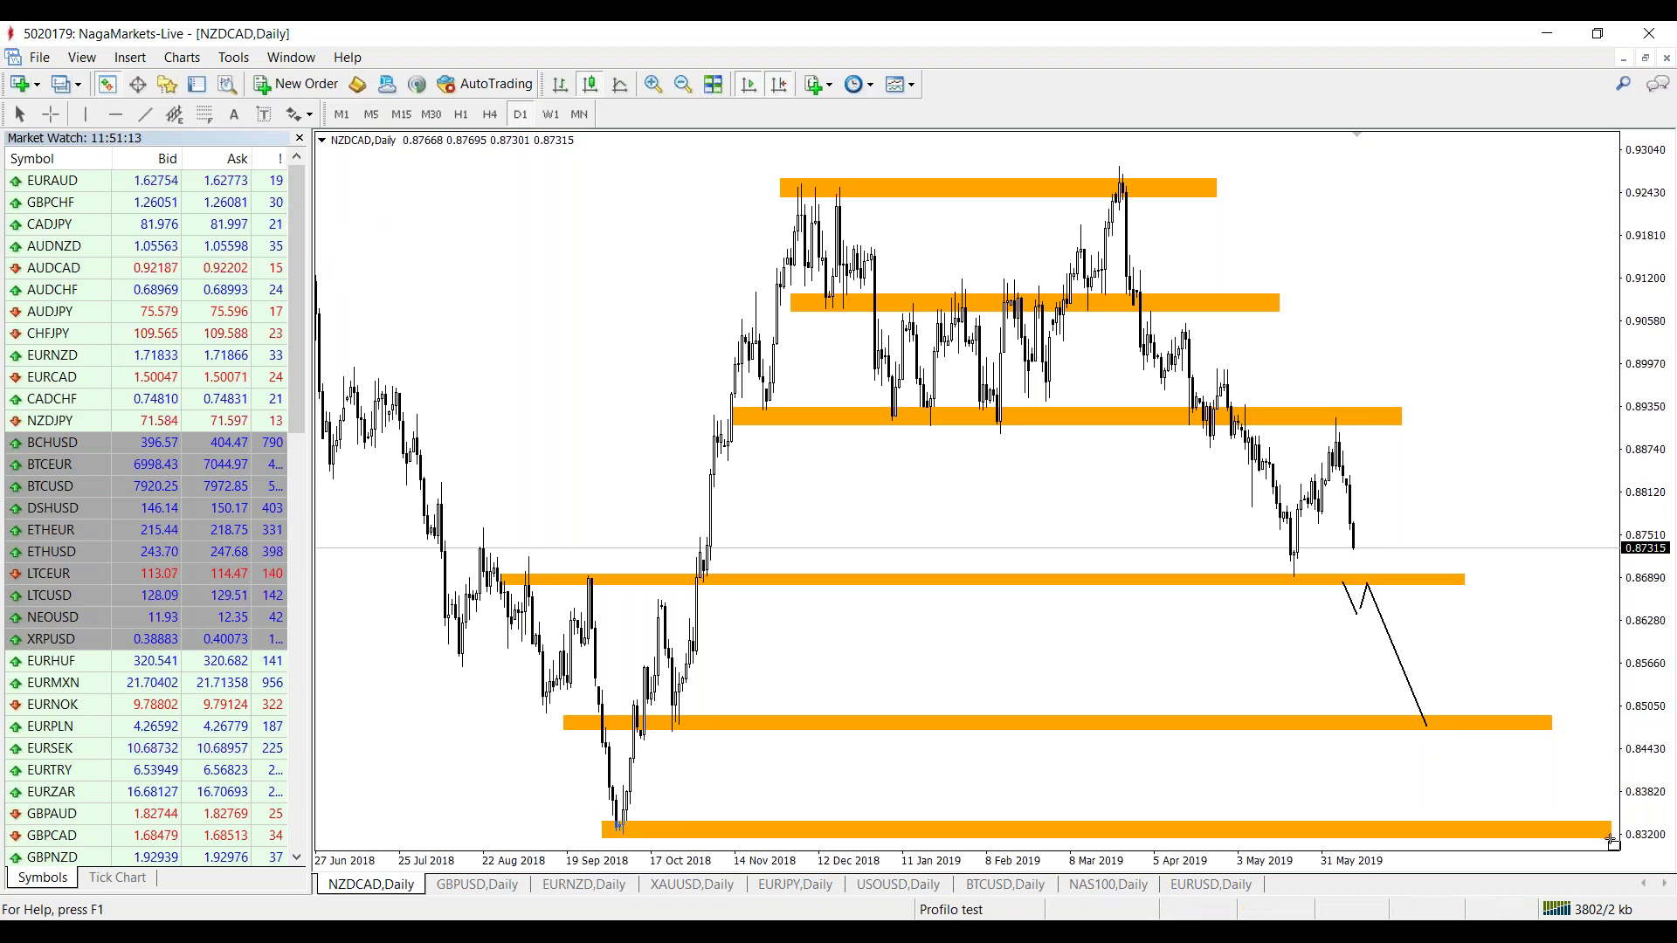
{"action": "double_click", "coordinate": [1426, 728]}
{"action": "left_click_drag", "start_coordinate": [1426, 726], "coordinate": [1464, 830]}
Draw a short horizontal trendline beside the latest candle at about 0.8758, and inspect the fall from the zone near 0.8935.
{"action": "middle_click", "coordinate": [1362, 583]}
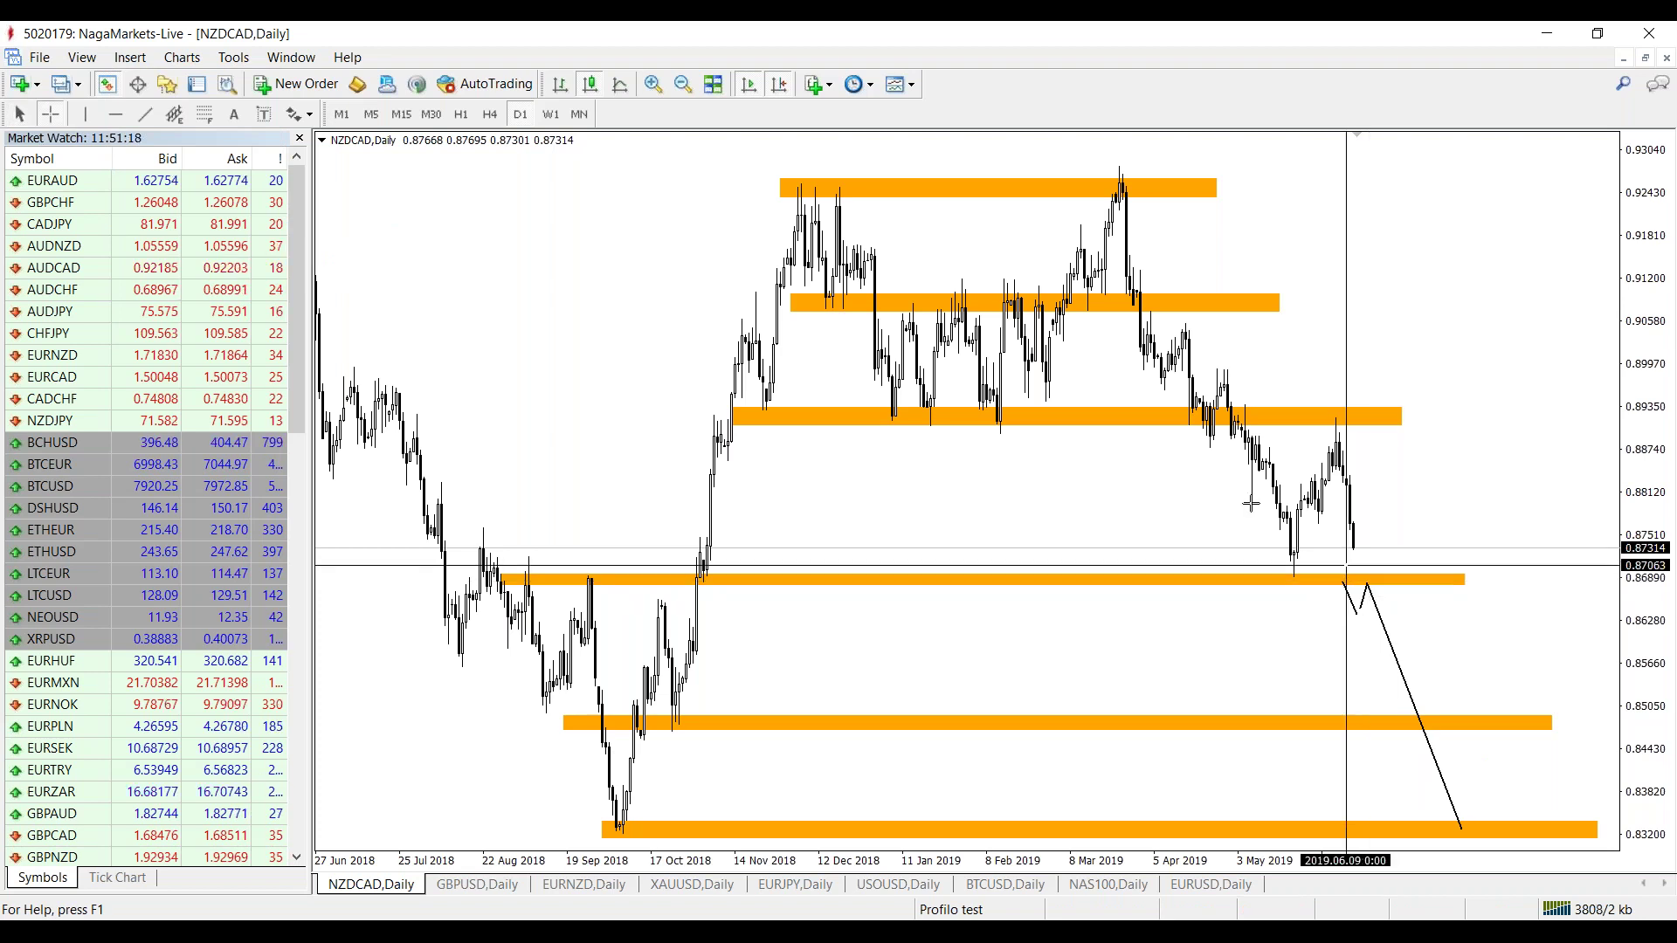
{"action": "mouse_move", "coordinate": [1329, 446]}
{"action": "left_mouse_down"}
{"action": "mouse_move", "coordinate": [1412, 449]}
{"action": "mouse_move", "coordinate": [1371, 472]}
{"action": "mouse_move", "coordinate": [1376, 518]}
{"action": "left_mouse_up"}
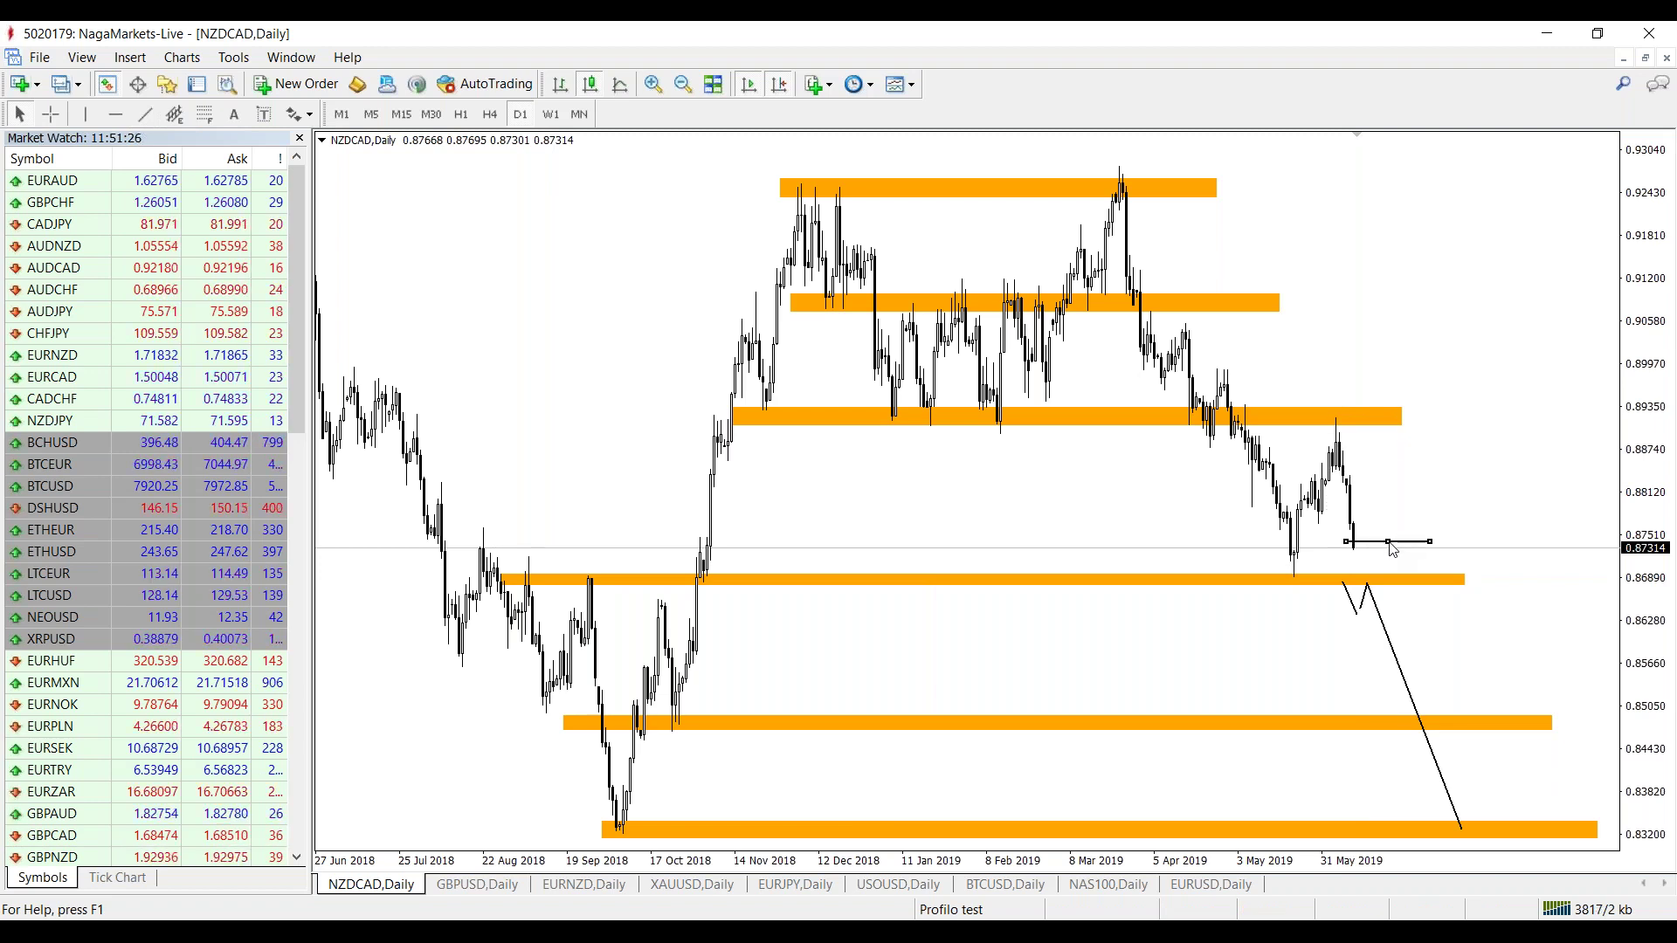
{"action": "mouse_move", "coordinate": [1394, 543]}
{"action": "left_mouse_down"}
{"action": "mouse_move", "coordinate": [1395, 491]}
{"action": "mouse_move", "coordinate": [1394, 546]}
{"action": "mouse_move", "coordinate": [1398, 497]}
{"action": "mouse_move", "coordinate": [1388, 531]}
{"action": "left_mouse_up"}
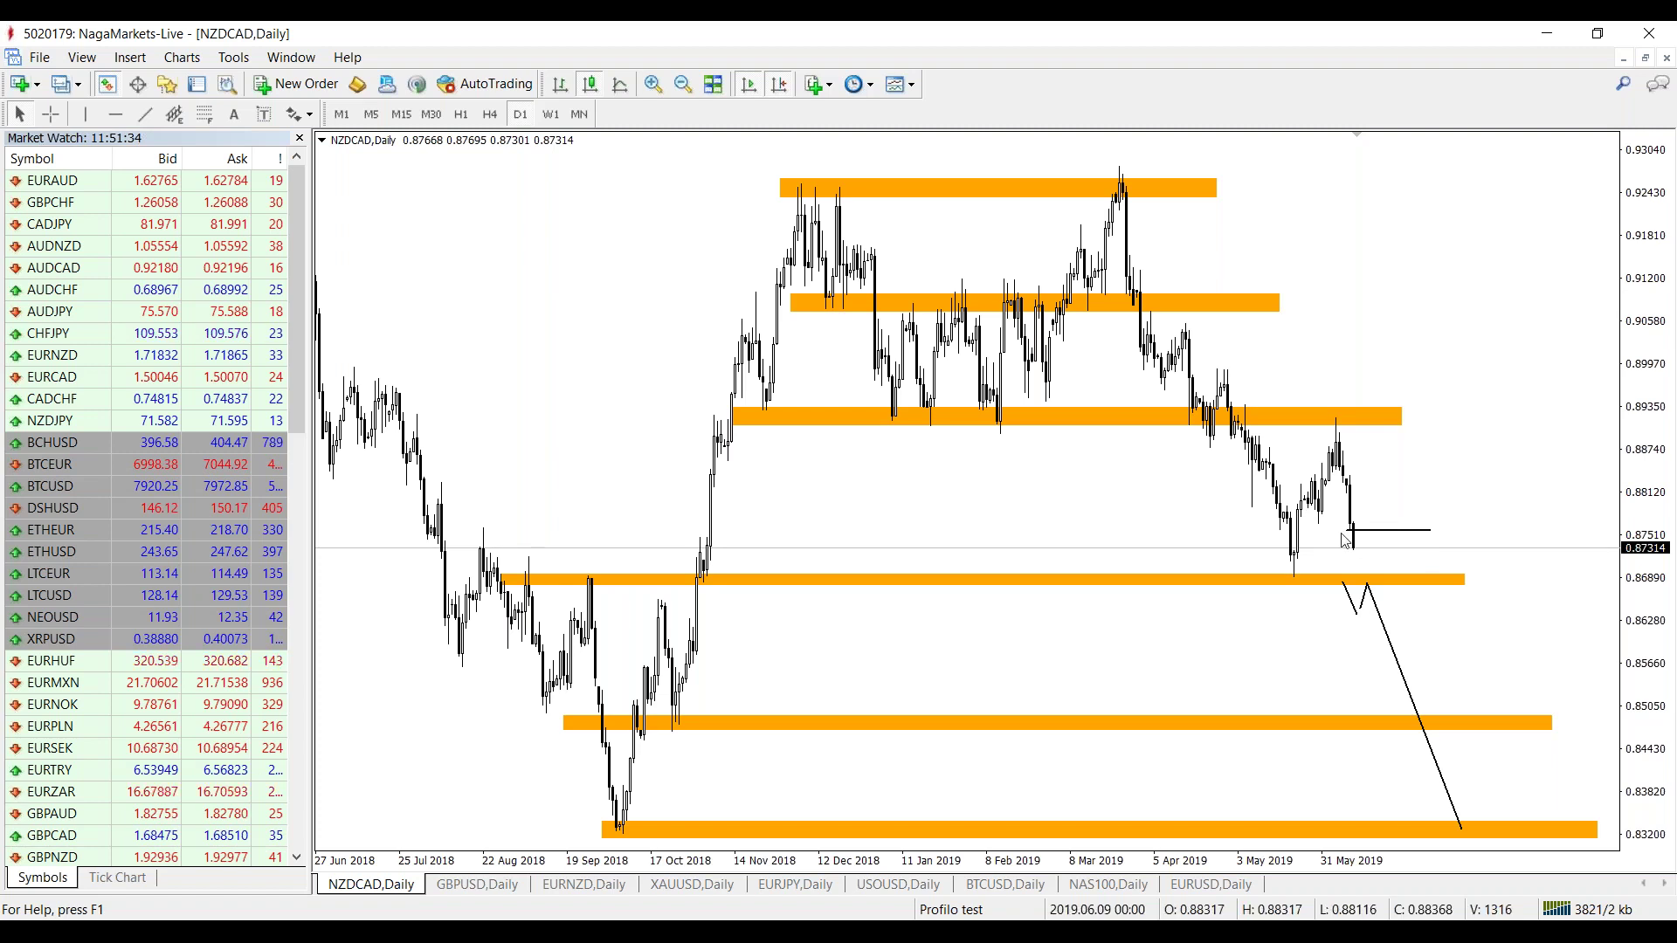
{"action": "middle_click", "coordinate": [1355, 421]}
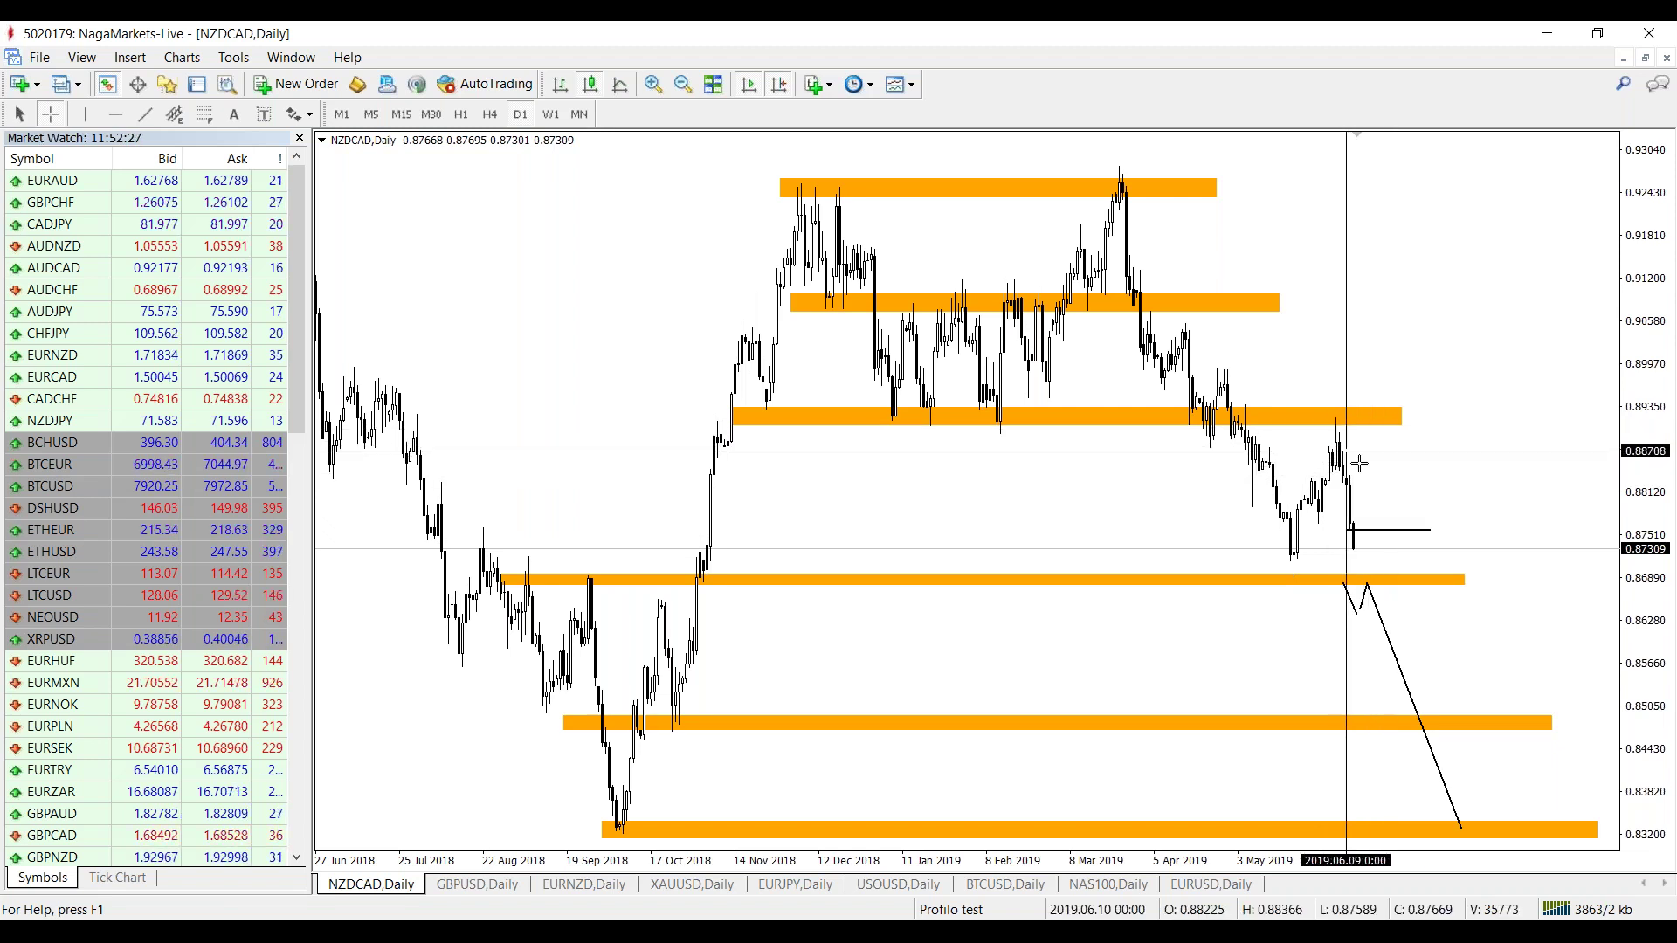
{"action": "mouse_move", "coordinate": [1327, 482]}
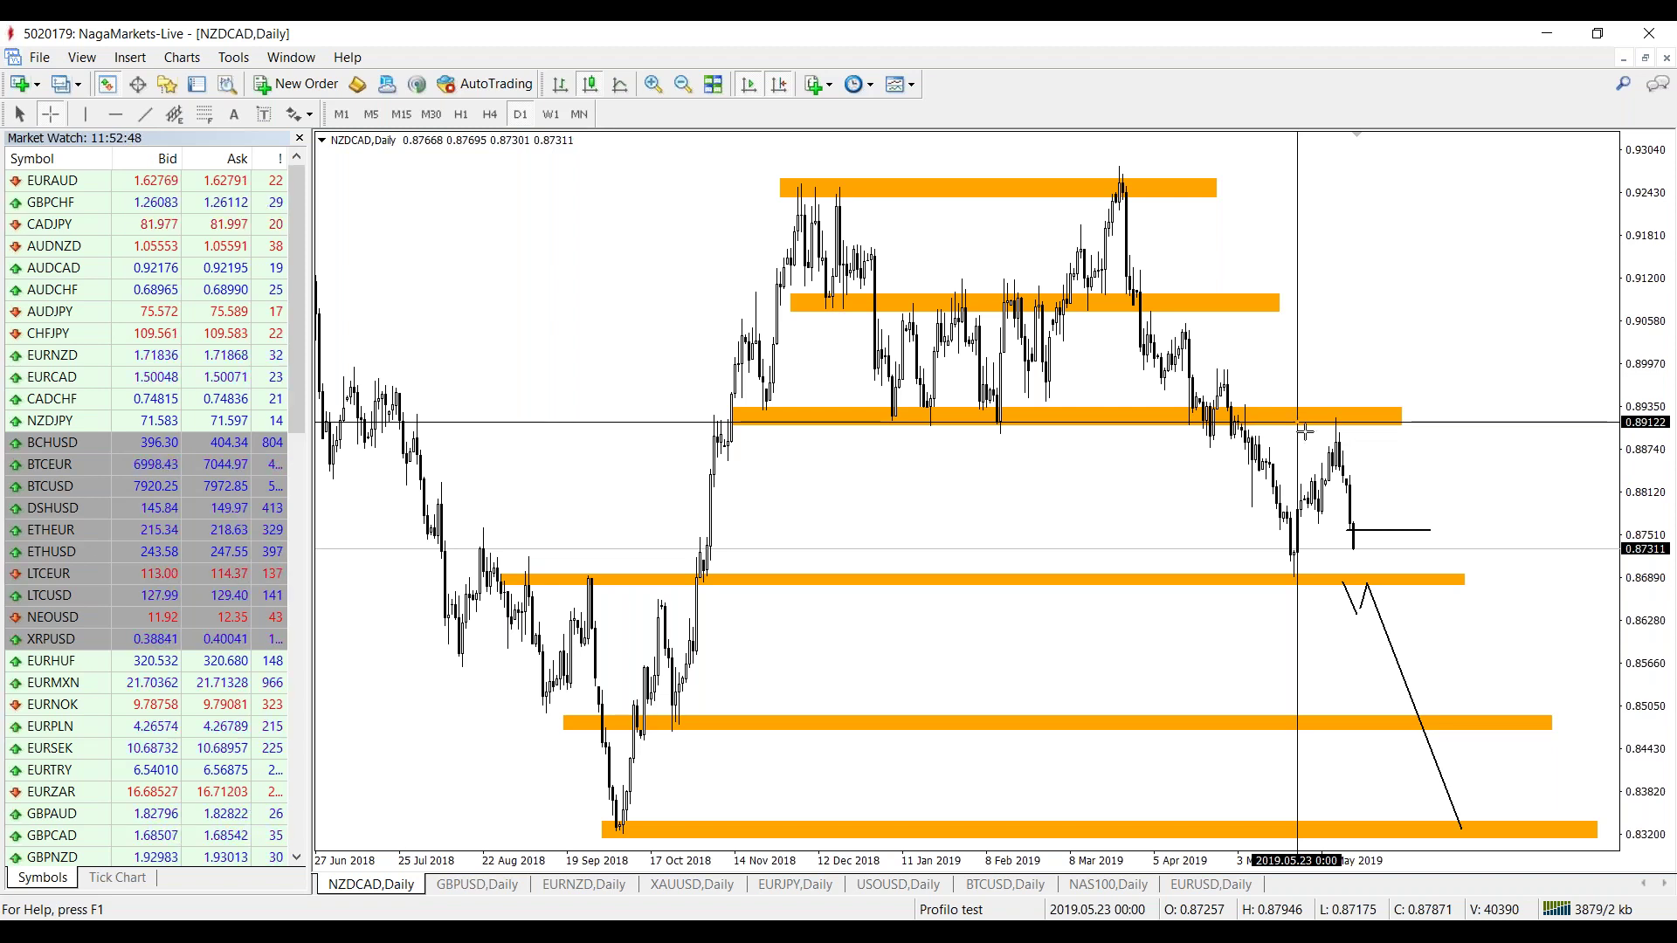
{"action": "double_click", "coordinate": [1412, 530]}
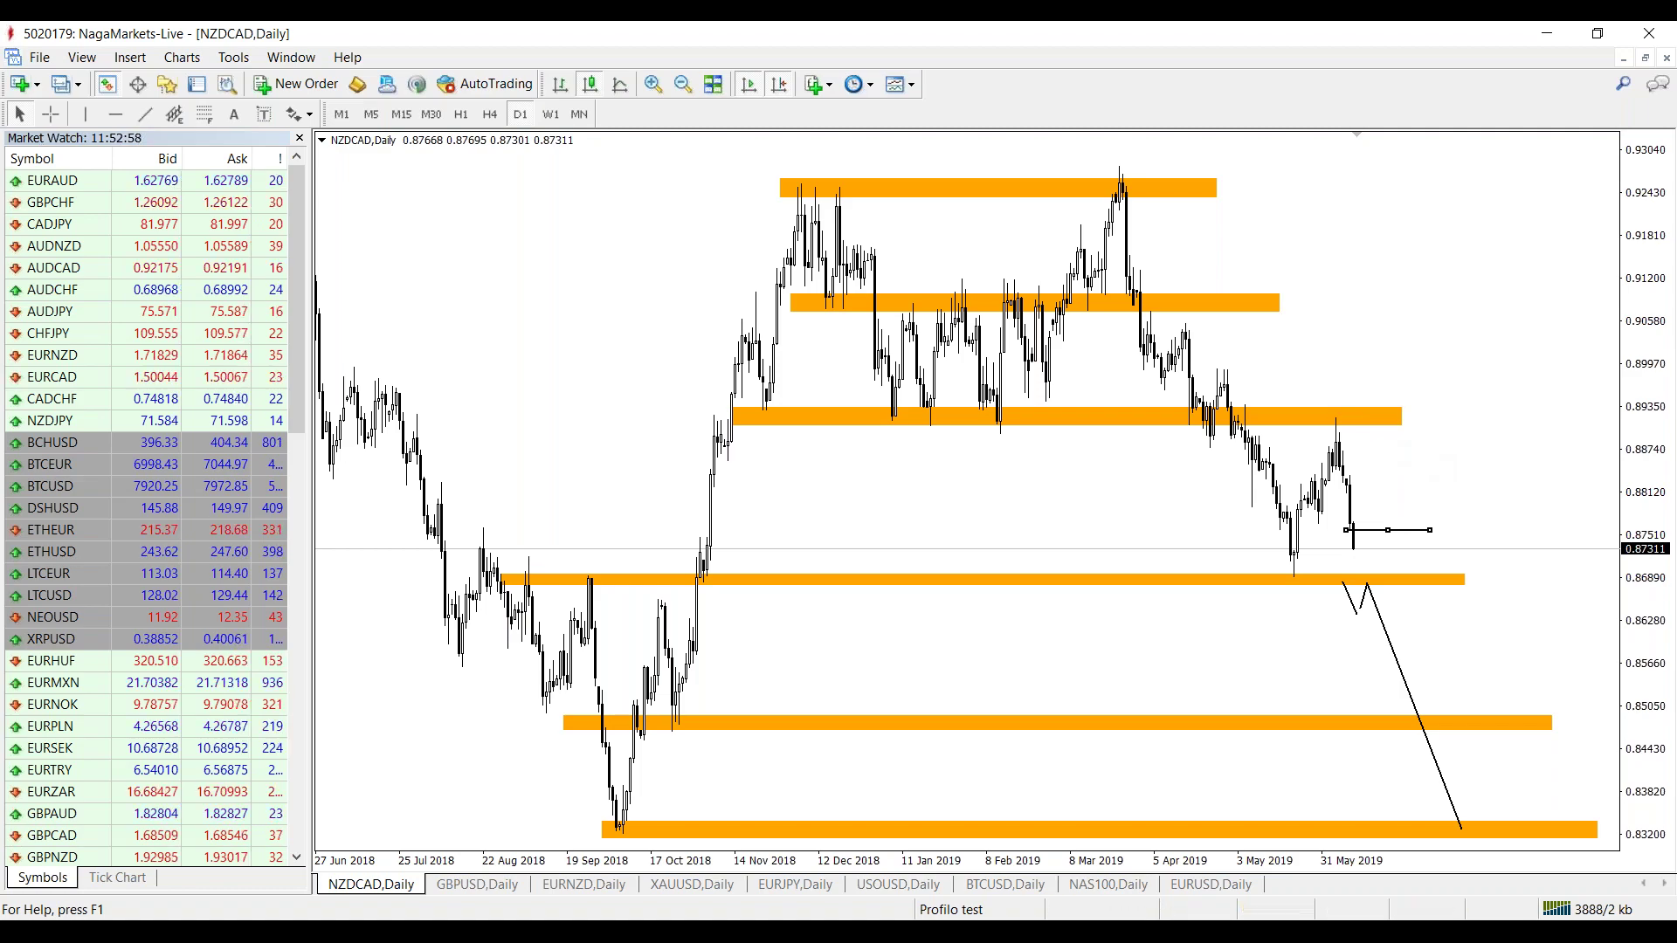
Switch to the NAGA Markets economic calendar in the browser, review the events around the BoE Governor Carney speech, and return to the NZDCAD chart.
{"action": "key", "text": "alt+Tab"}
{"action": "key", "text": "alt+Tab"}
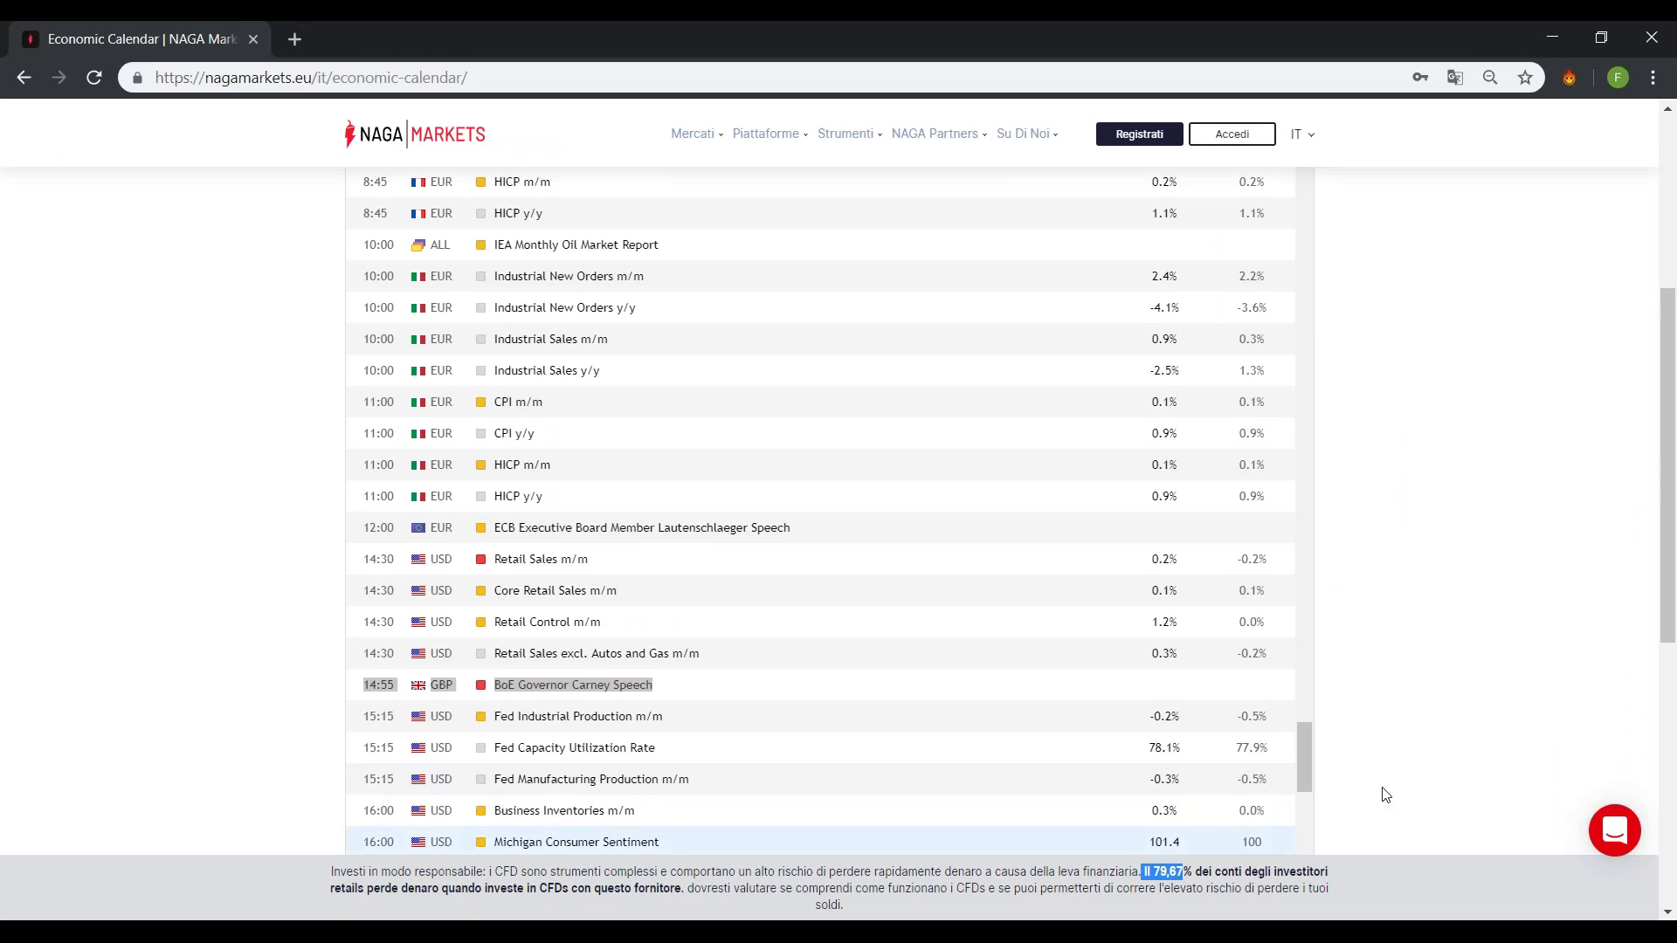
{"action": "left_click_drag", "start_coordinate": [1669, 590], "coordinate": [1670, 603]}
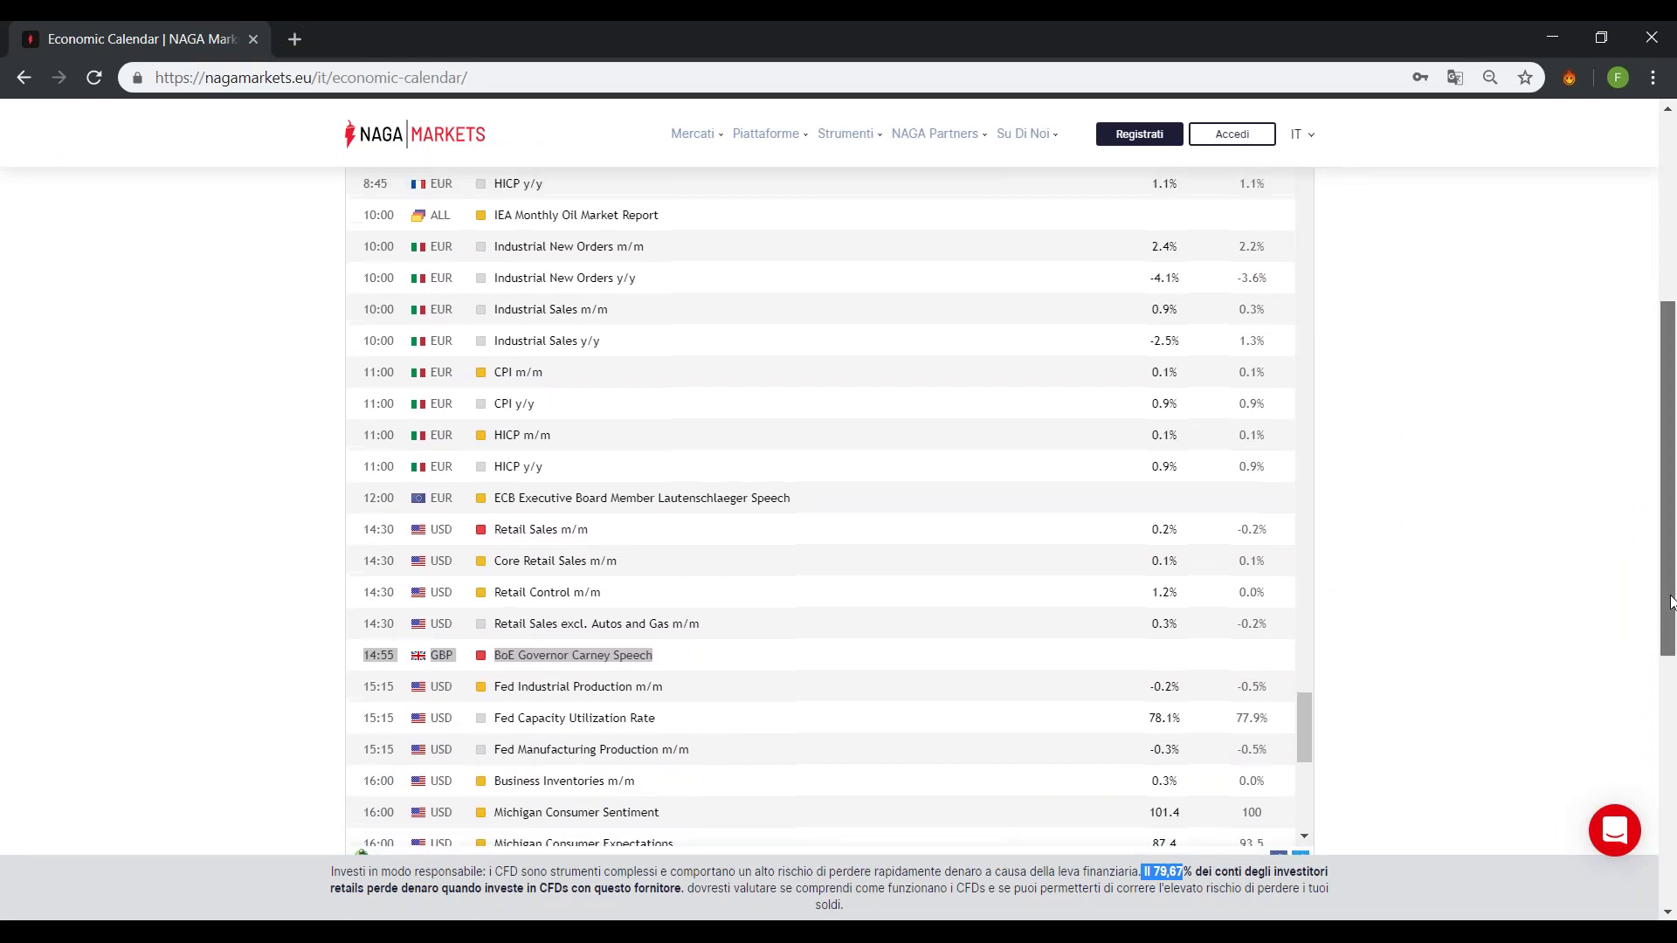
{"action": "scroll", "coordinate": [1593, 671], "scroll_direction": "up", "scroll_amount": 1}
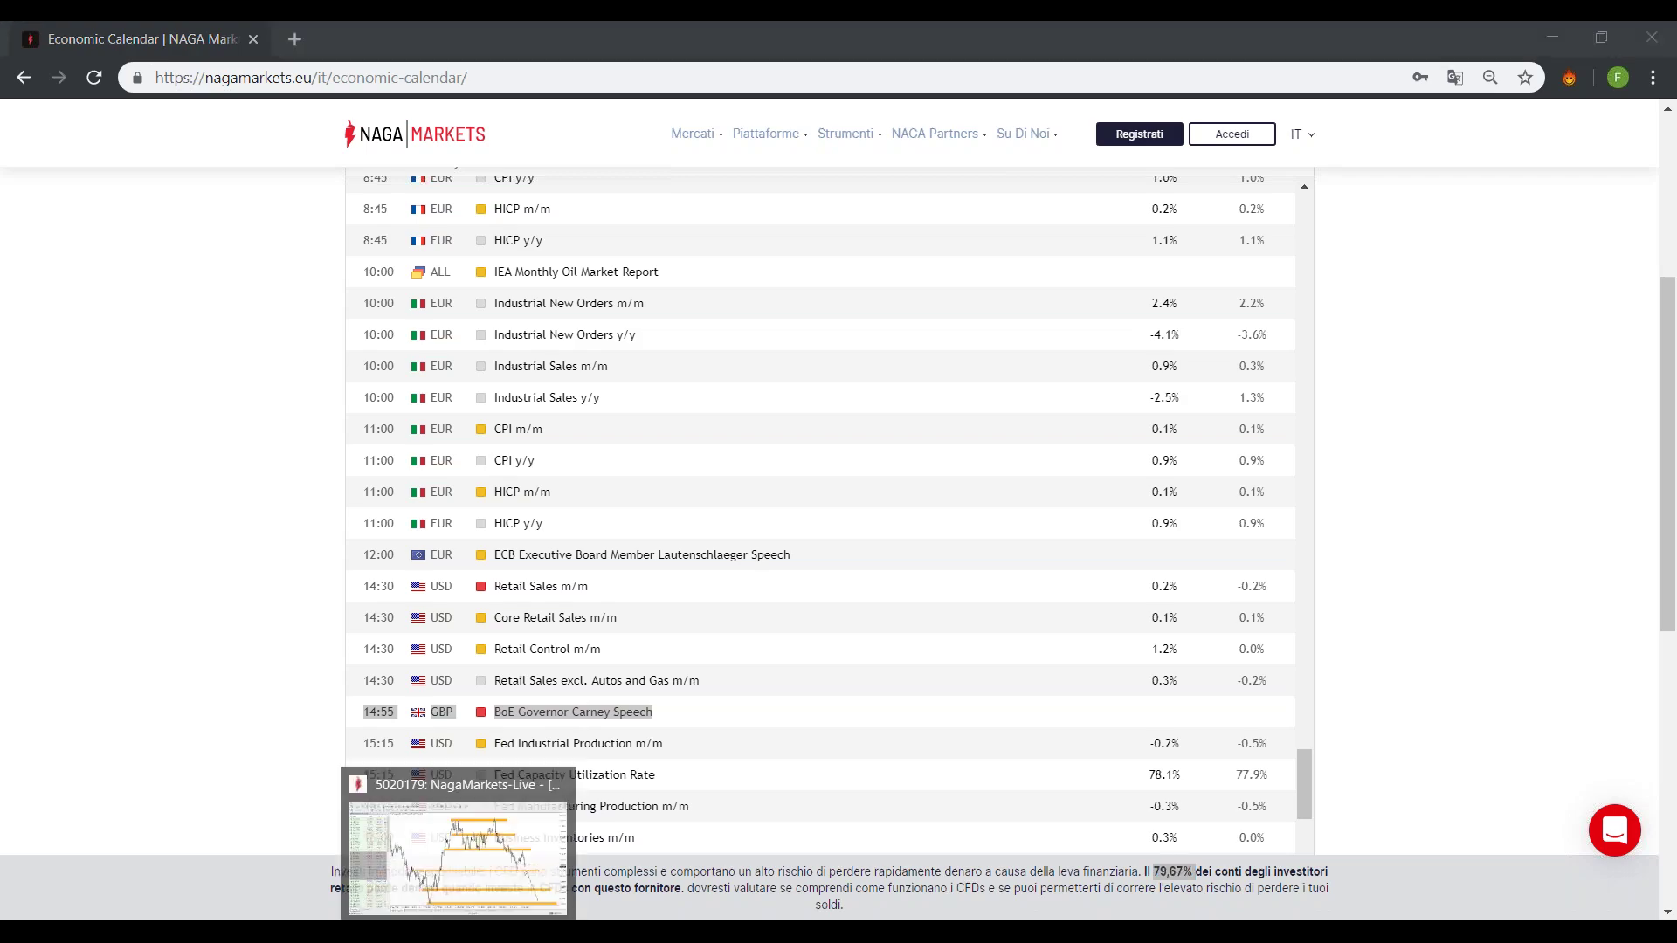
{"action": "left_click", "coordinate": [450, 838]}
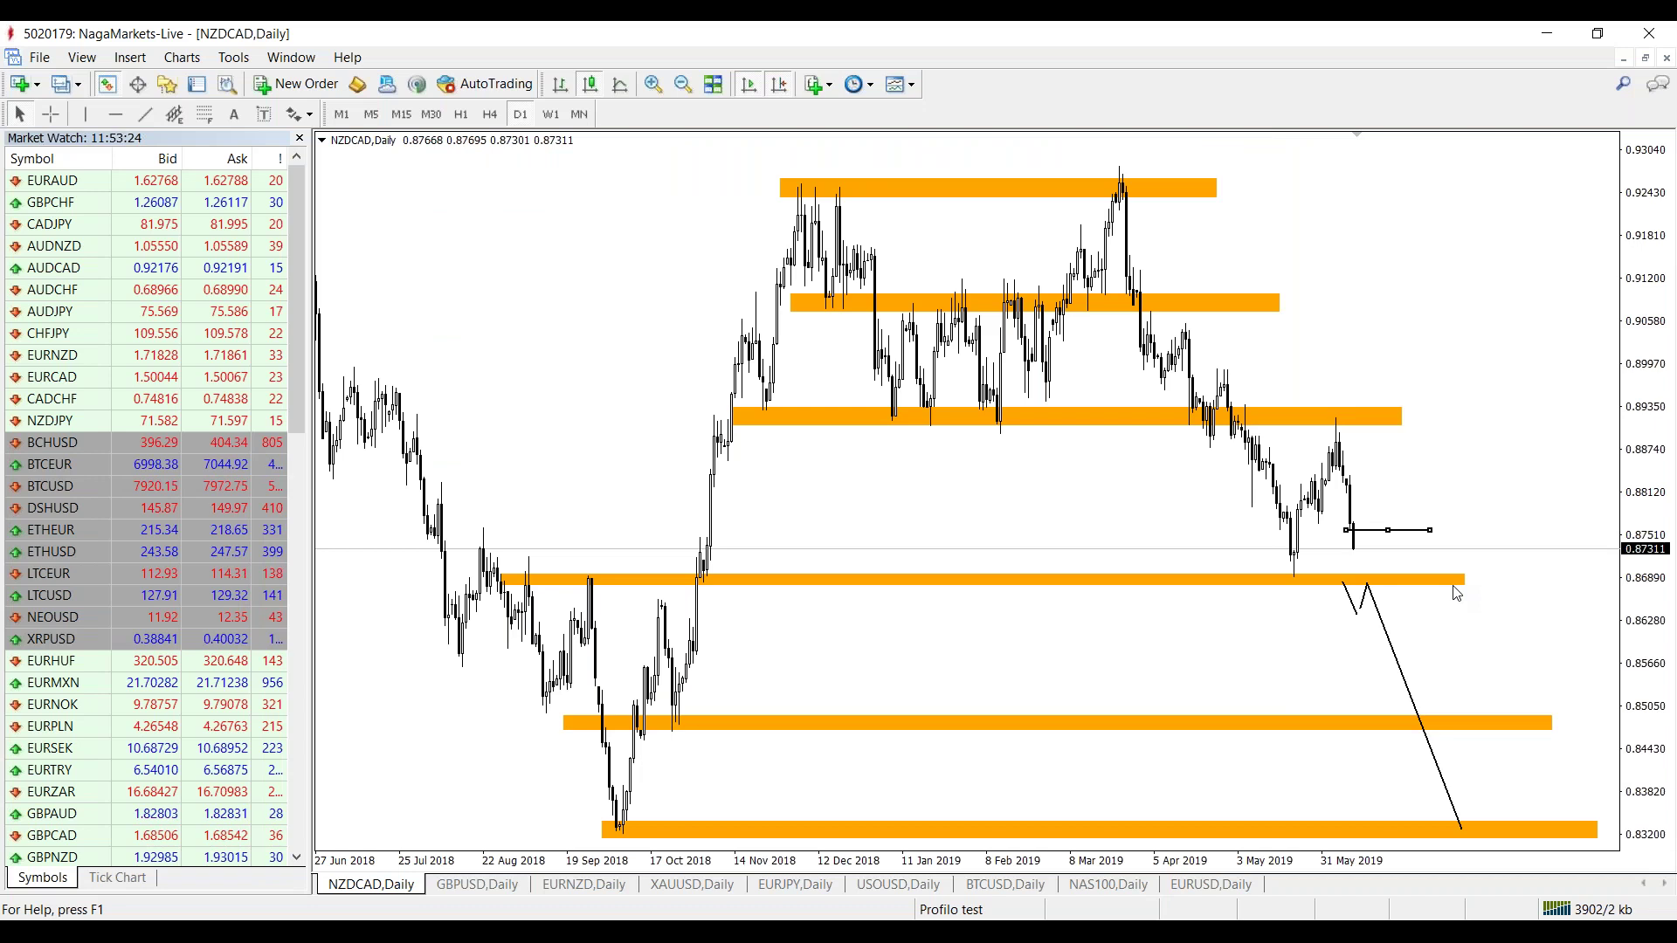
Delete the short horizontal trendline beside the latest candle and the zigzag and long descending projection lines below it.
{"action": "middle_click", "coordinate": [1384, 456]}
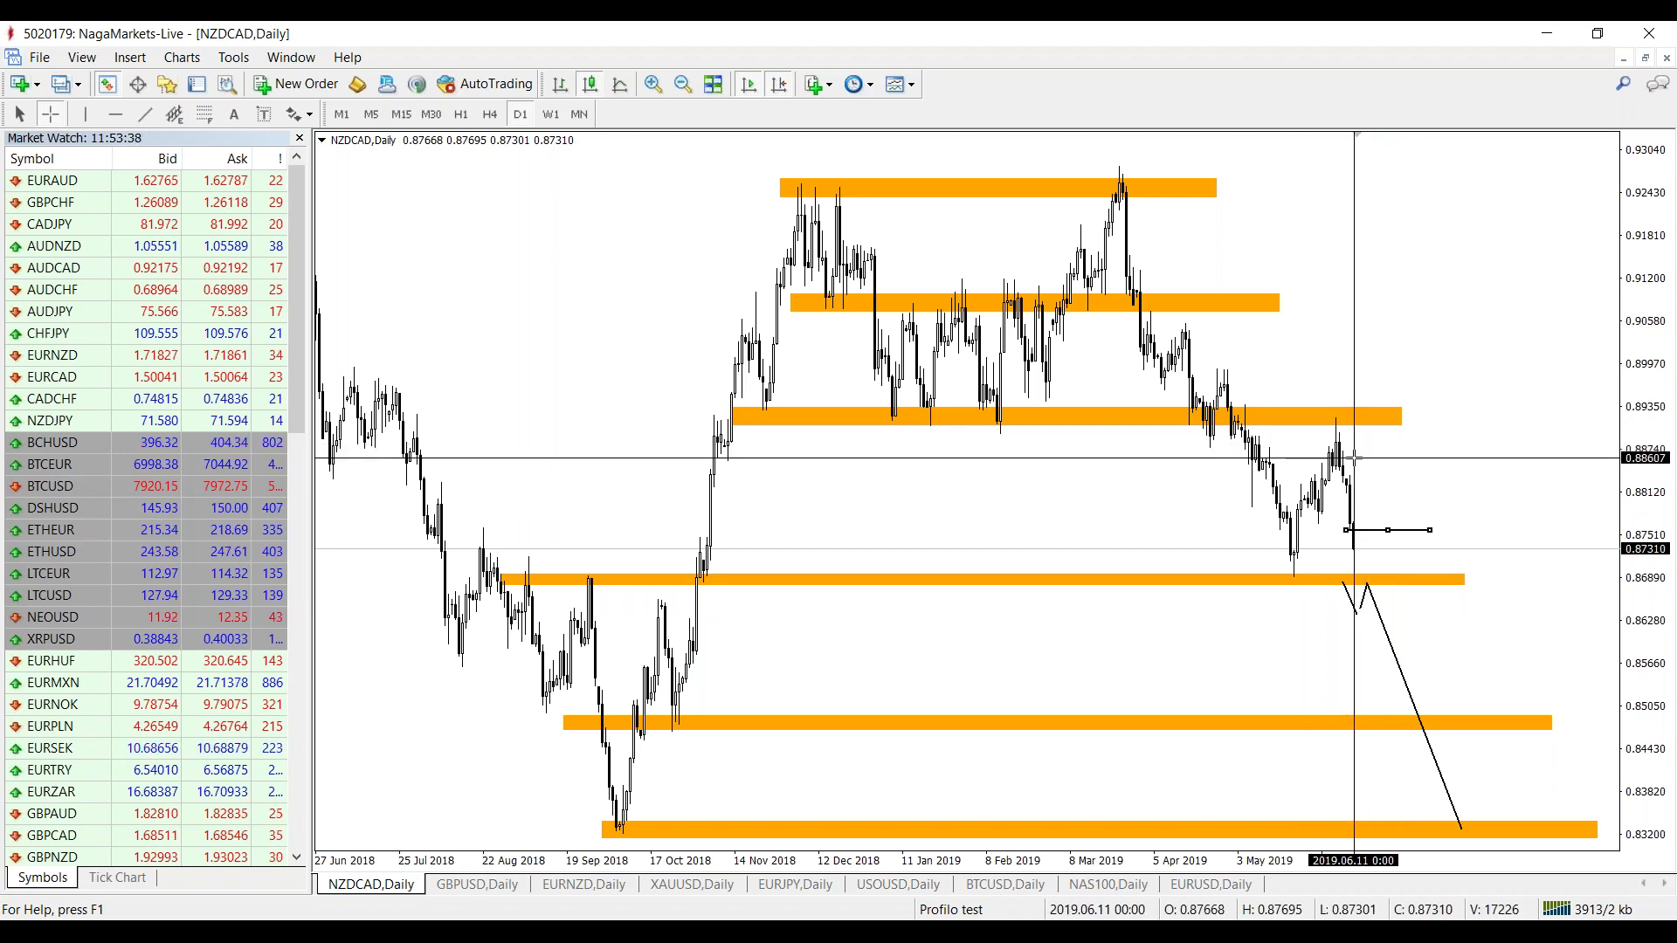
{"action": "left_click", "coordinate": [1402, 510]}
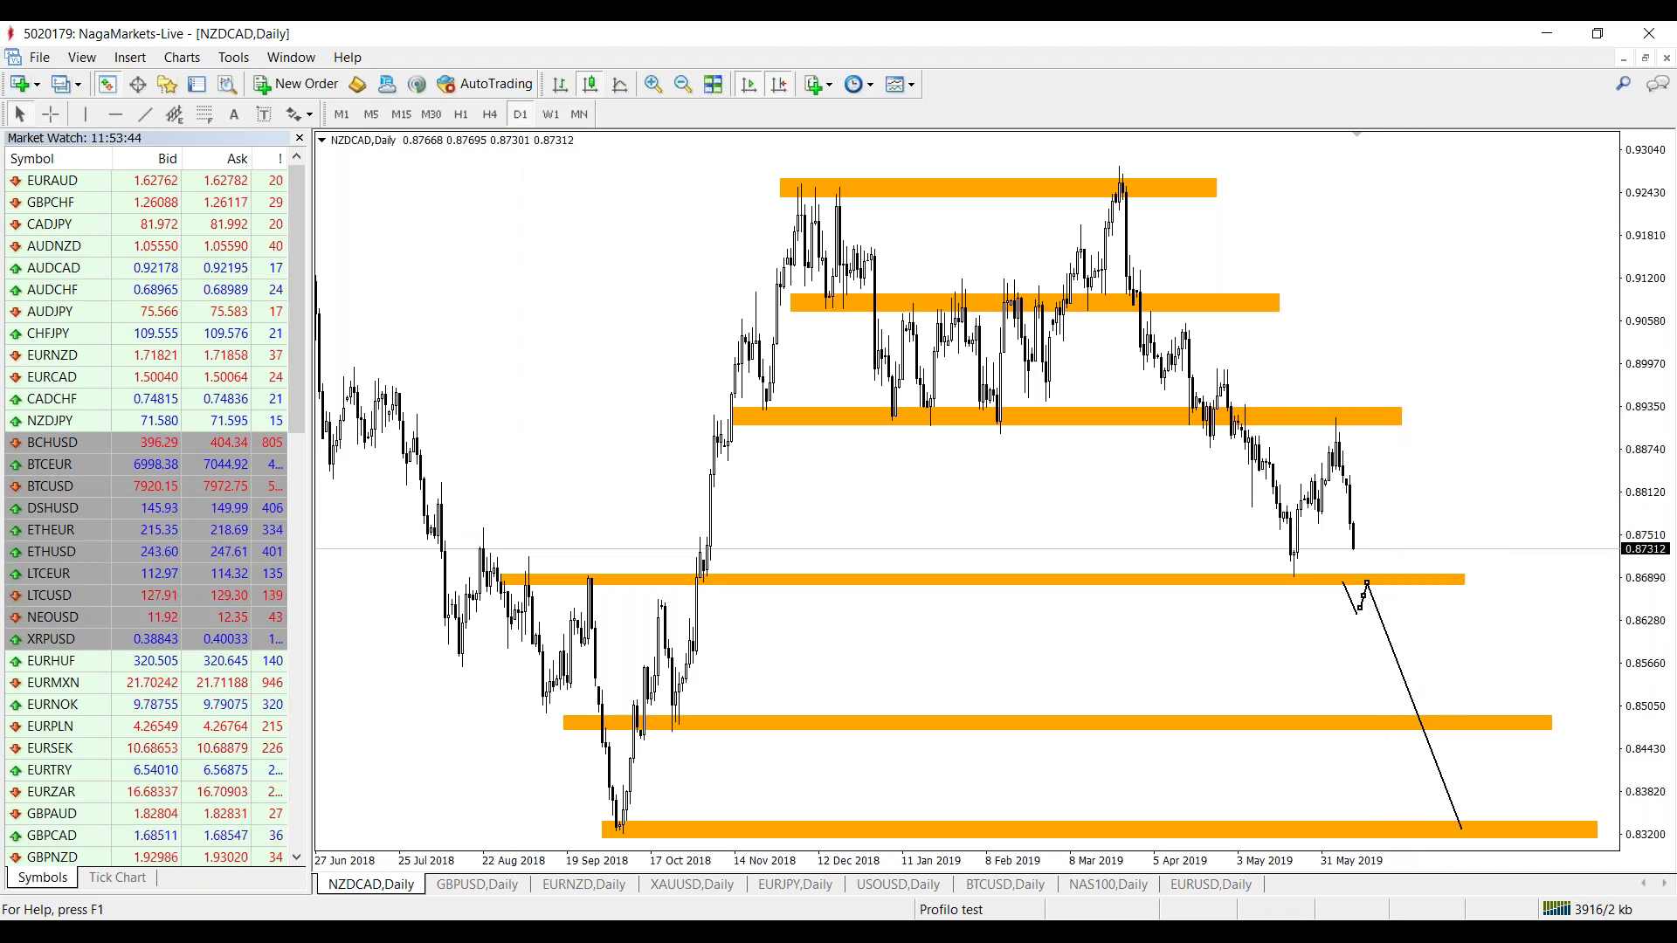
{"action": "key", "text": "BackSpace"}
Measure the distance from the zone near 0.892 down to the lowest zone near 0.833 with the crosshair.
{"action": "middle_click", "coordinate": [1362, 433]}
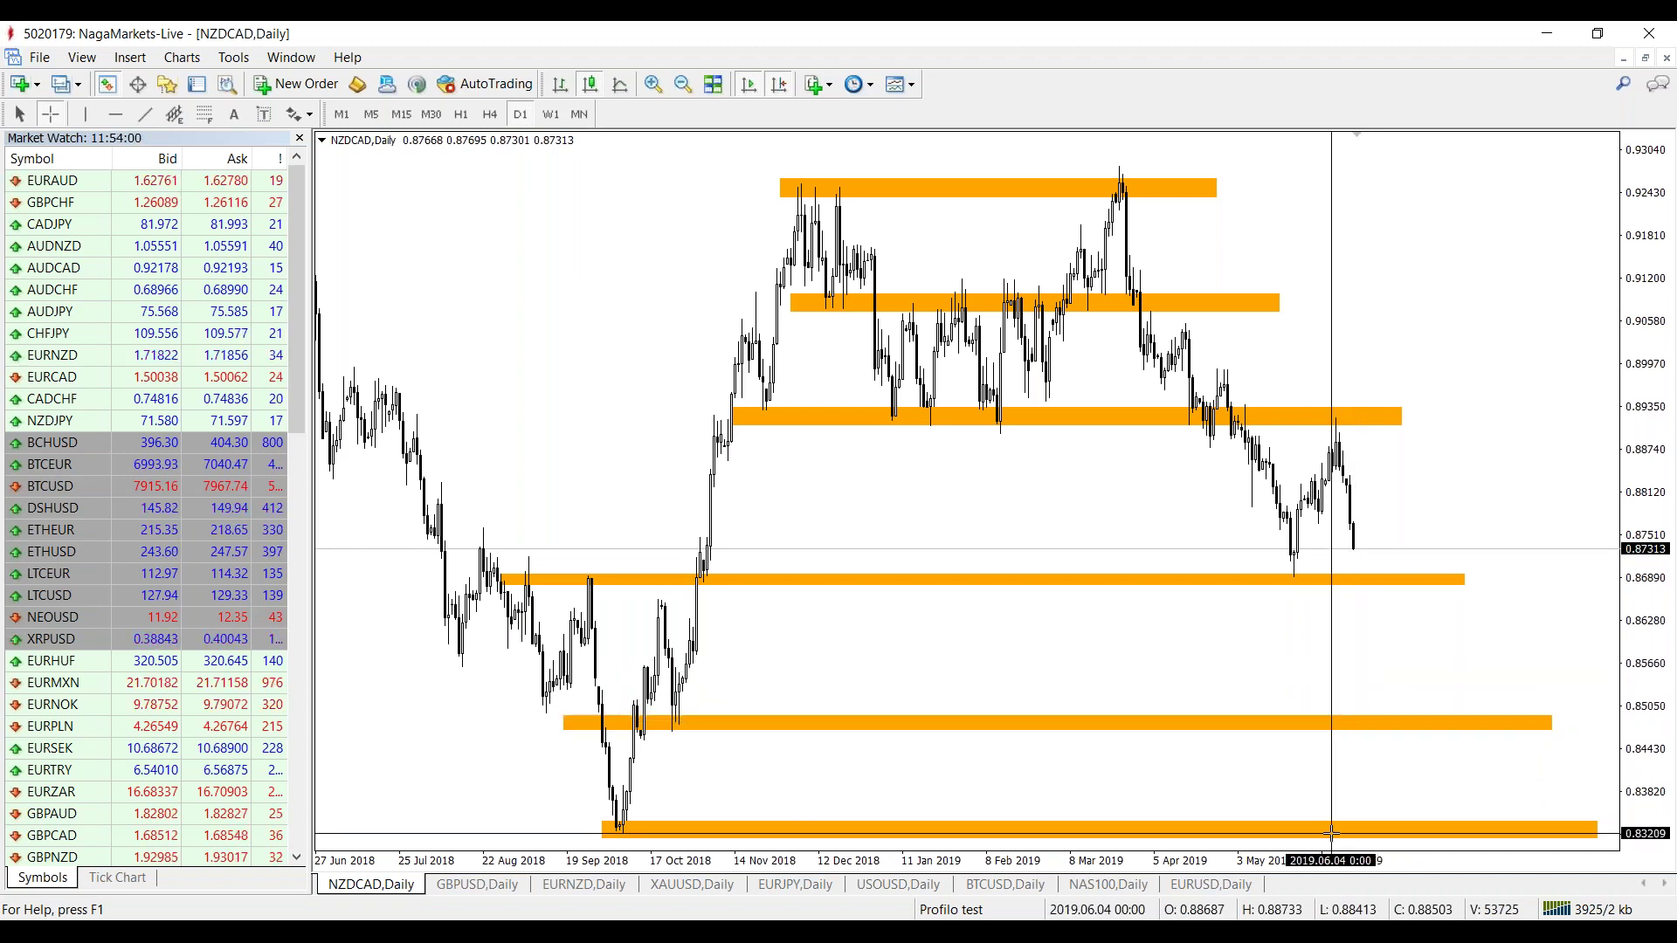
{"action": "left_click_drag", "start_coordinate": [1346, 418], "coordinate": [1398, 824]}
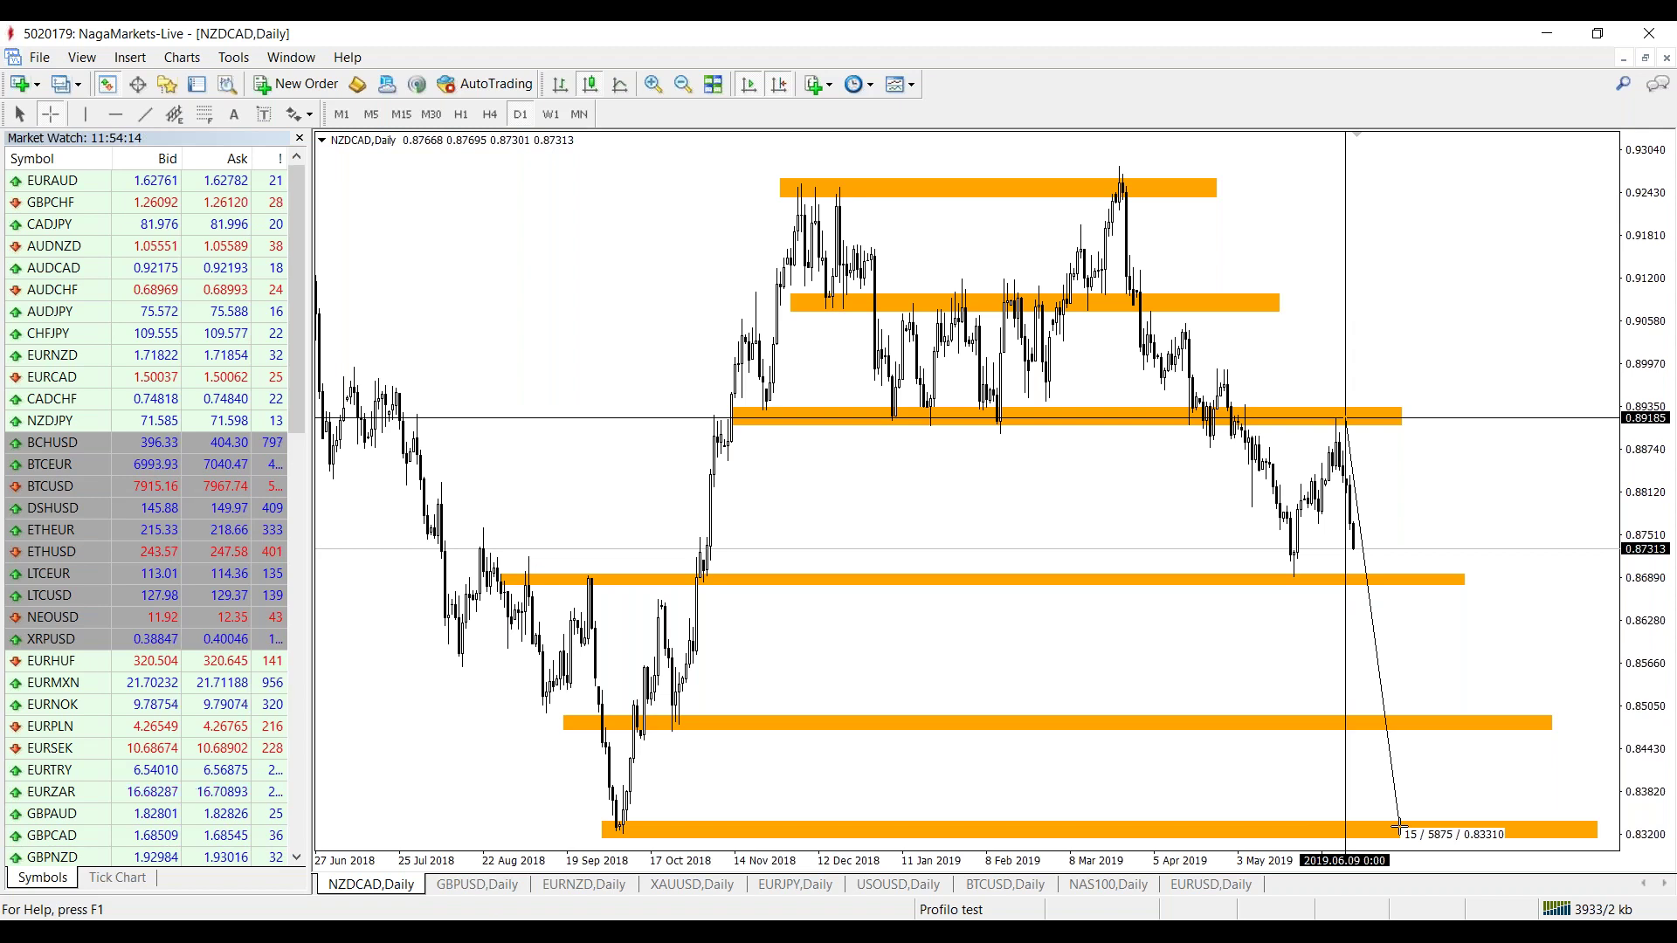
{"action": "left_click_drag", "start_coordinate": [1399, 825], "coordinate": [1393, 818]}
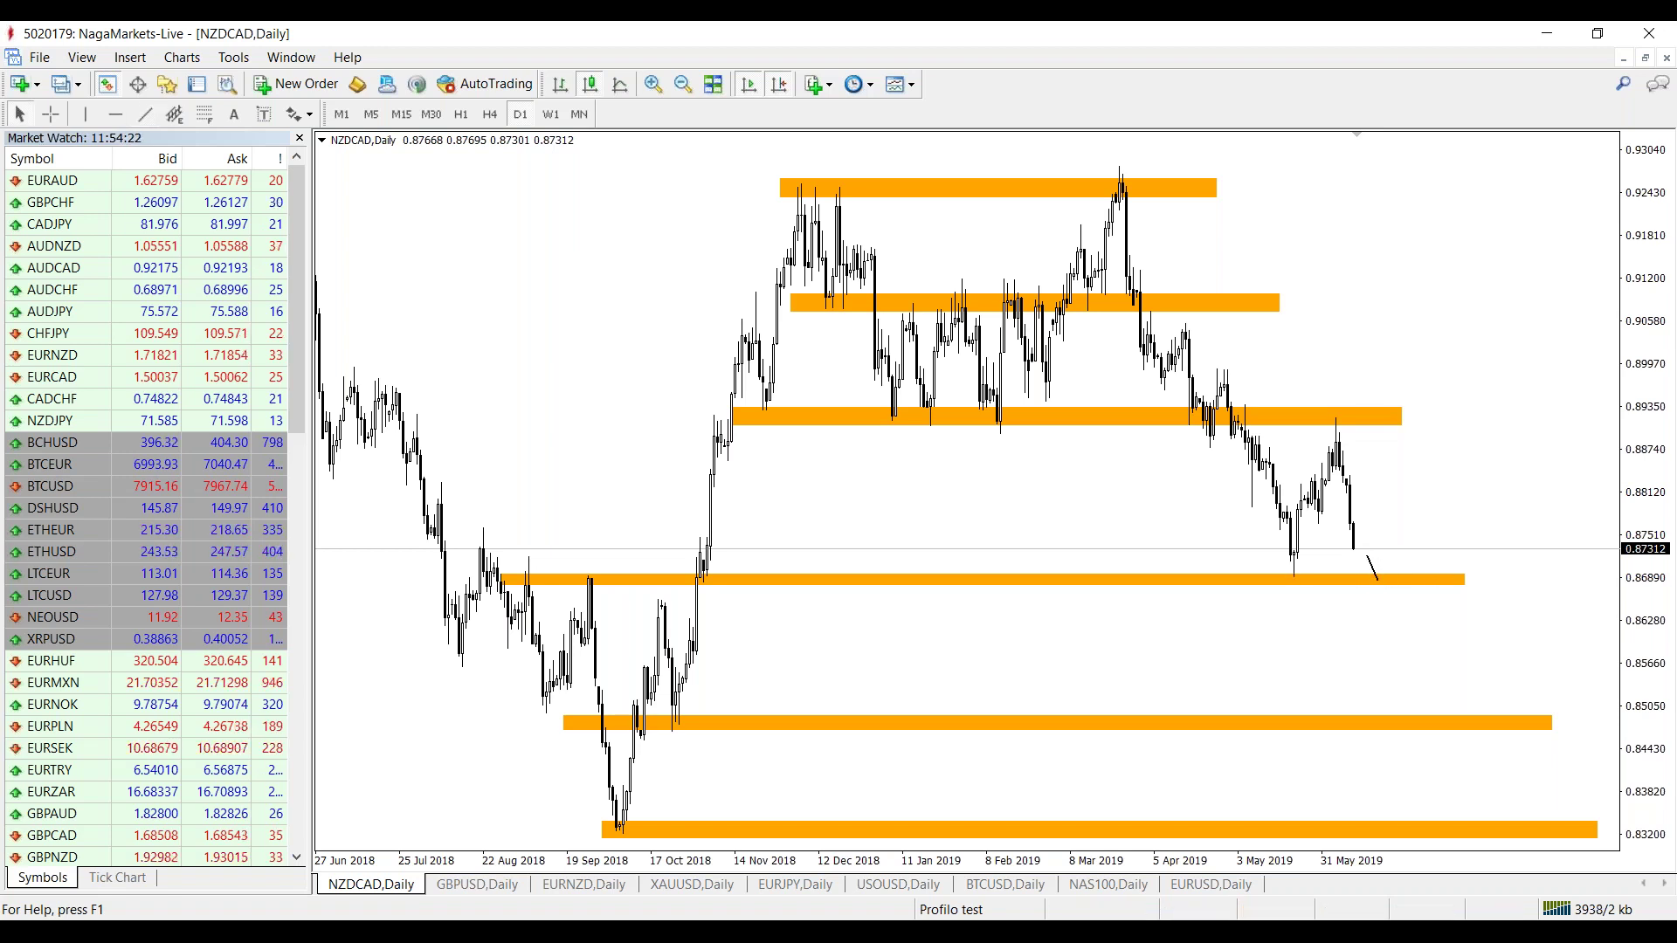
Draw a bounce projection off the zone near 0.869 up to about 0.895, and a short horizontal trendline below the zone at about 0.863.
{"action": "left_click_drag", "start_coordinate": [1385, 582], "coordinate": [1447, 397]}
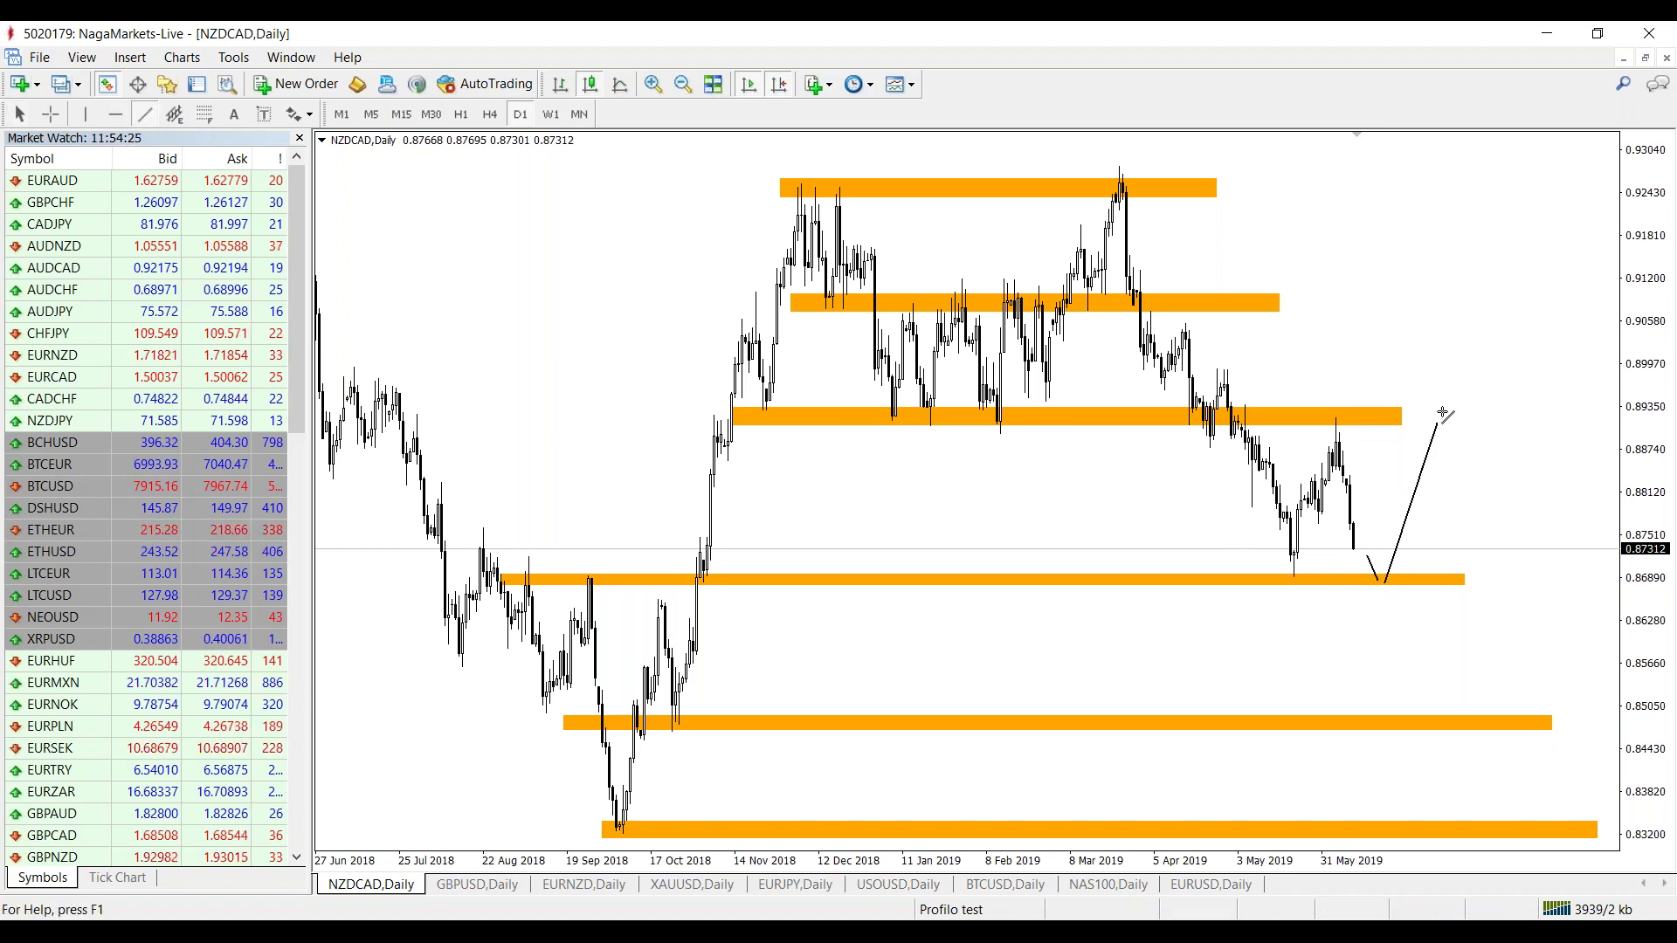
{"action": "left_click", "coordinate": [146, 116]}
{"action": "left_click_drag", "start_coordinate": [1402, 621], "coordinate": [1473, 621]}
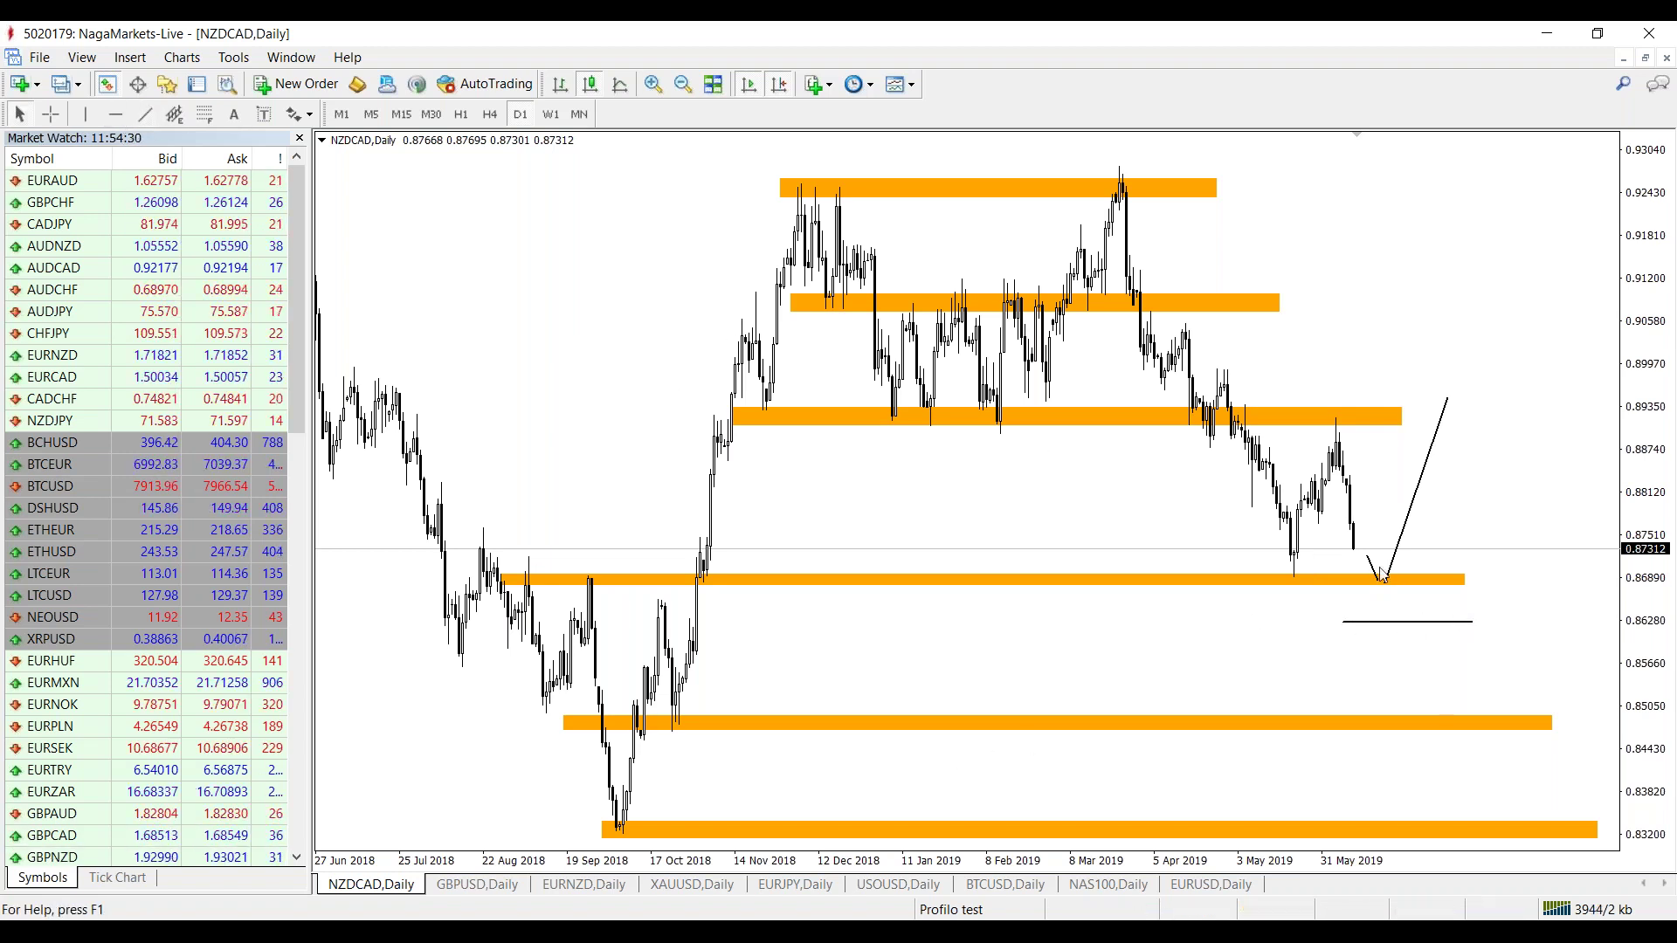
{"action": "middle_click", "coordinate": [1352, 579]}
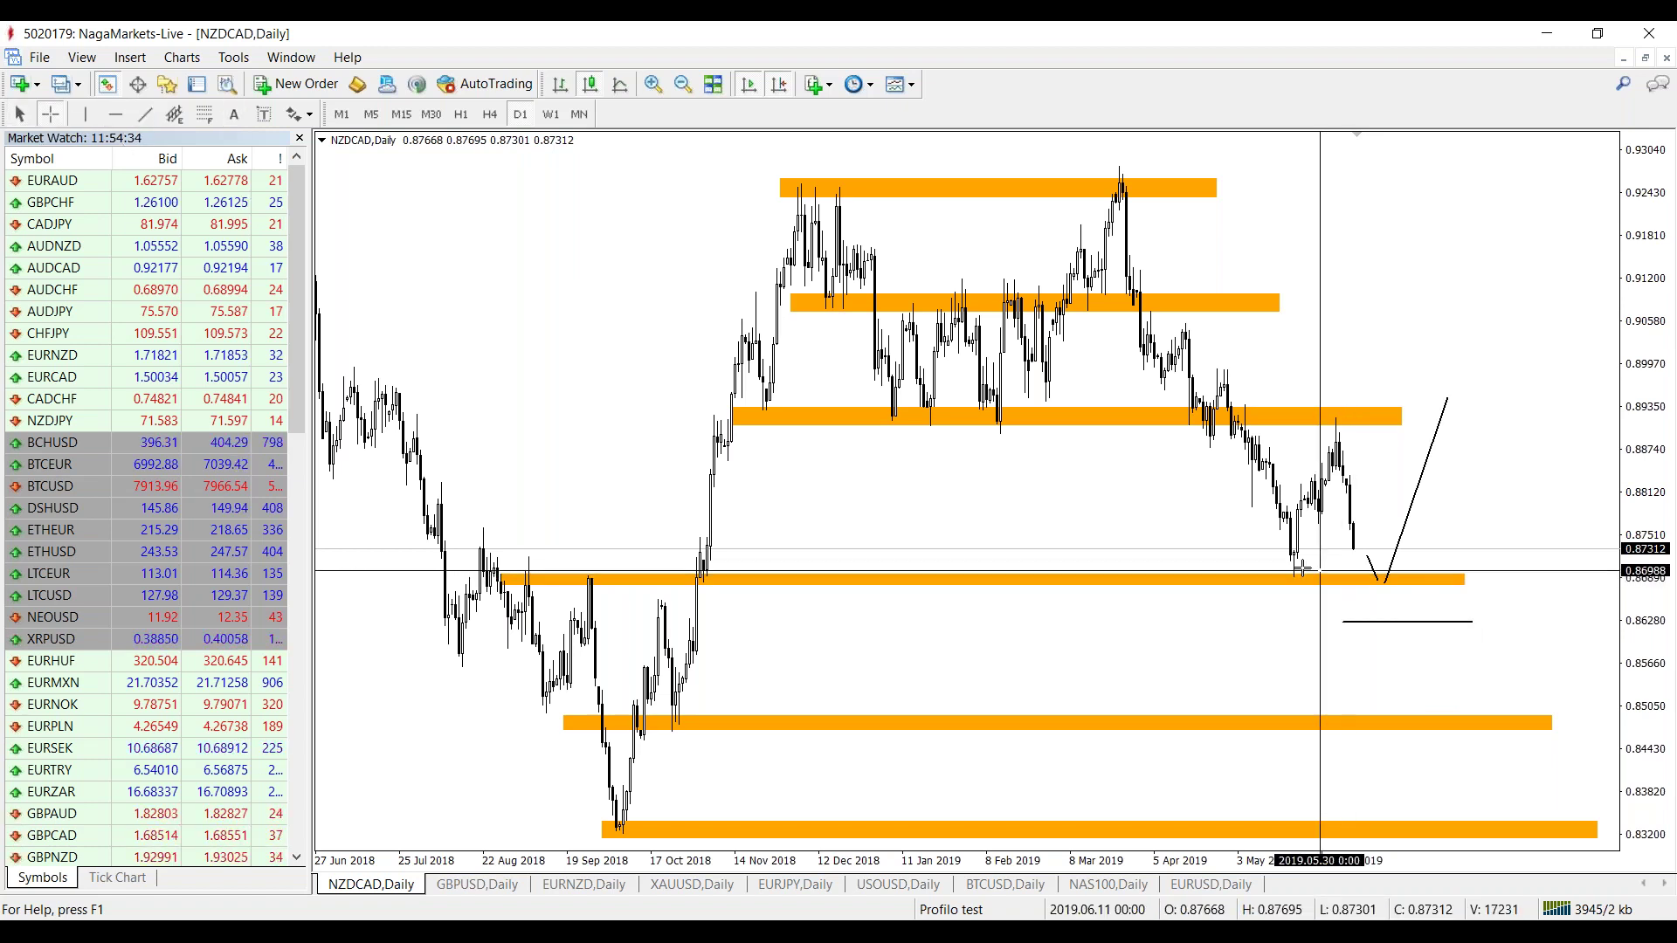